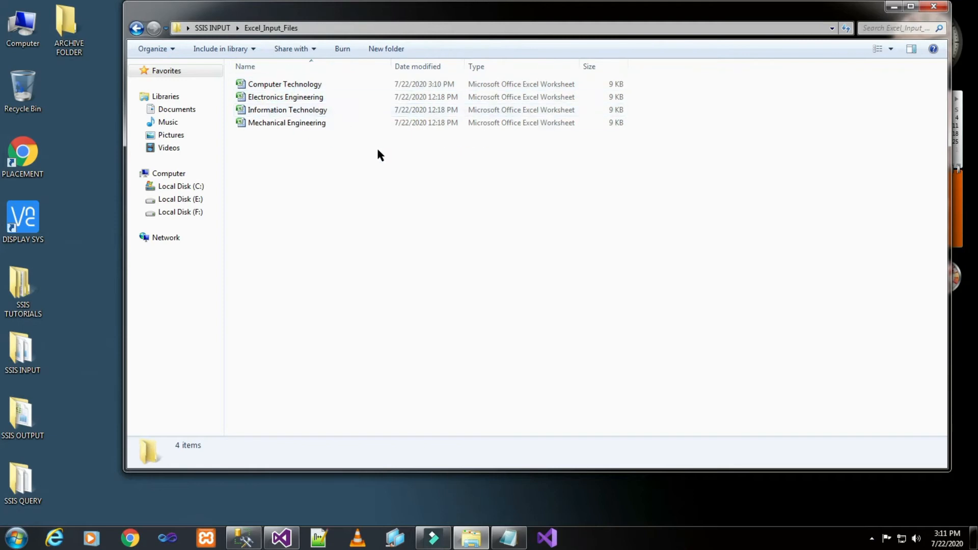
Step: Check the contents of ARCHIVE FOLDER on the desktop, and close it along with the Excel_Input_Files folder window
{"action": "double_click", "coordinate": [69, 28]}
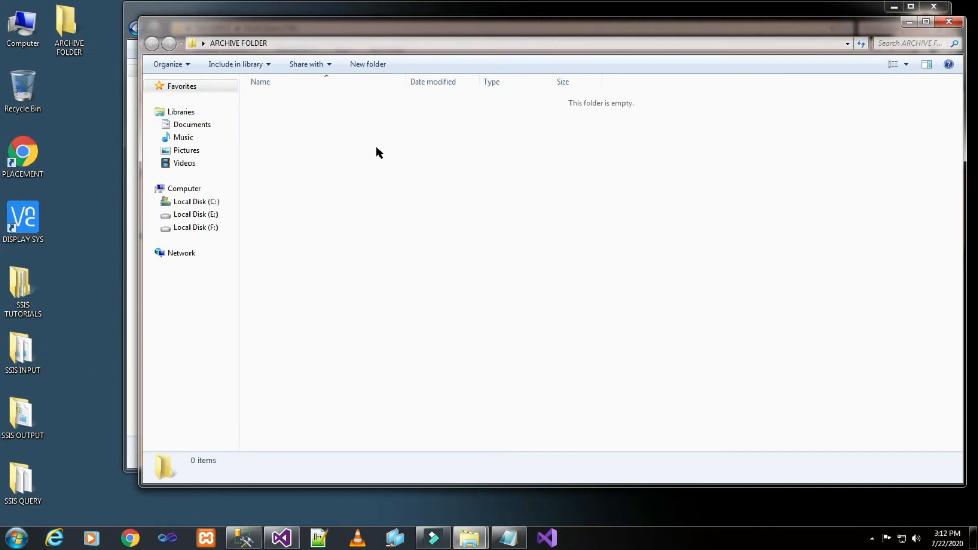
{"action": "left_click", "coordinate": [950, 23]}
{"action": "left_click", "coordinate": [933, 6]}
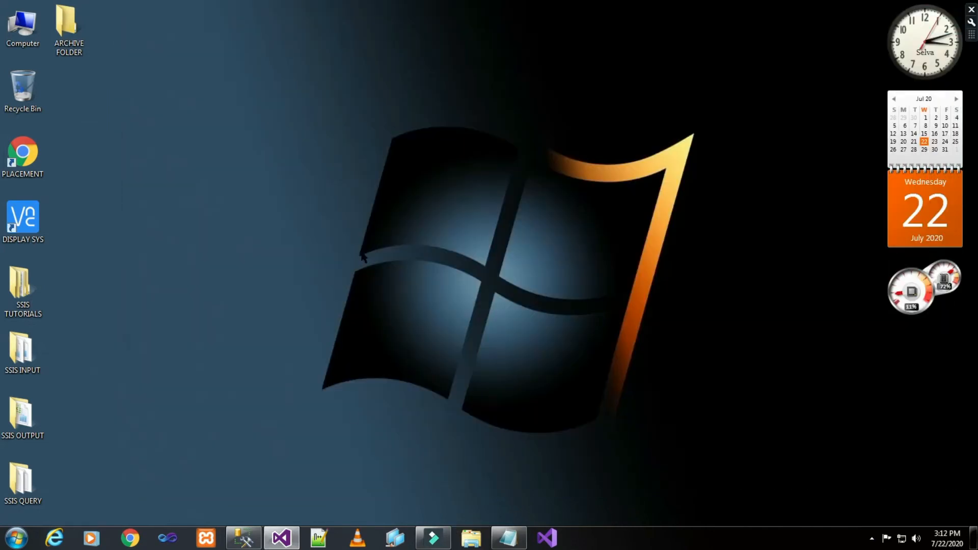
Step: Switch to SQL Server Management Studio and run the selected SELECT query on the Customer_01 table to check its rows
{"action": "left_click", "coordinate": [244, 537]}
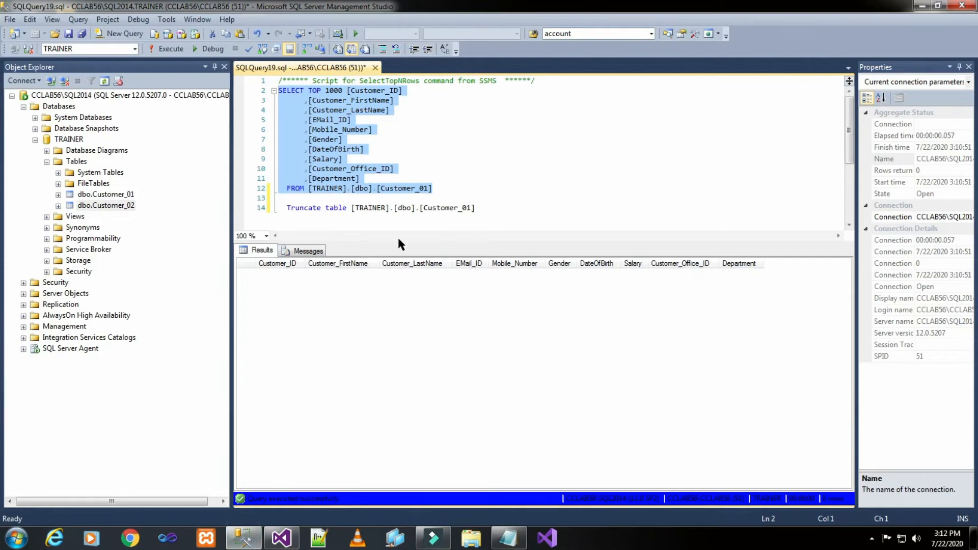
{"action": "left_click", "coordinate": [167, 48]}
{"action": "left_click", "coordinate": [921, 5]}
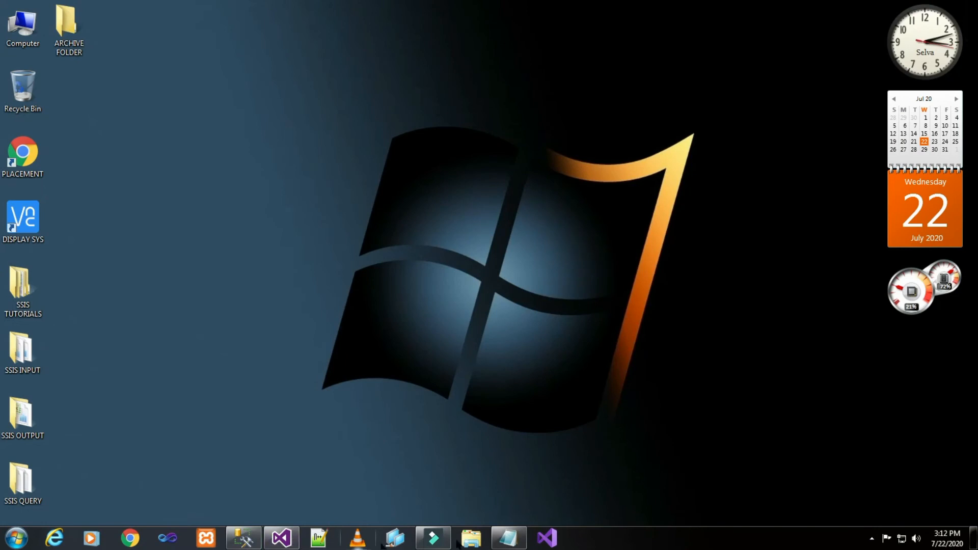
Step: Copy the package name LoadMultipleExcelFilesToSQLTableWithArchiveandDateTime from the Test notes in Notepad
{"action": "left_click", "coordinate": [505, 538]}
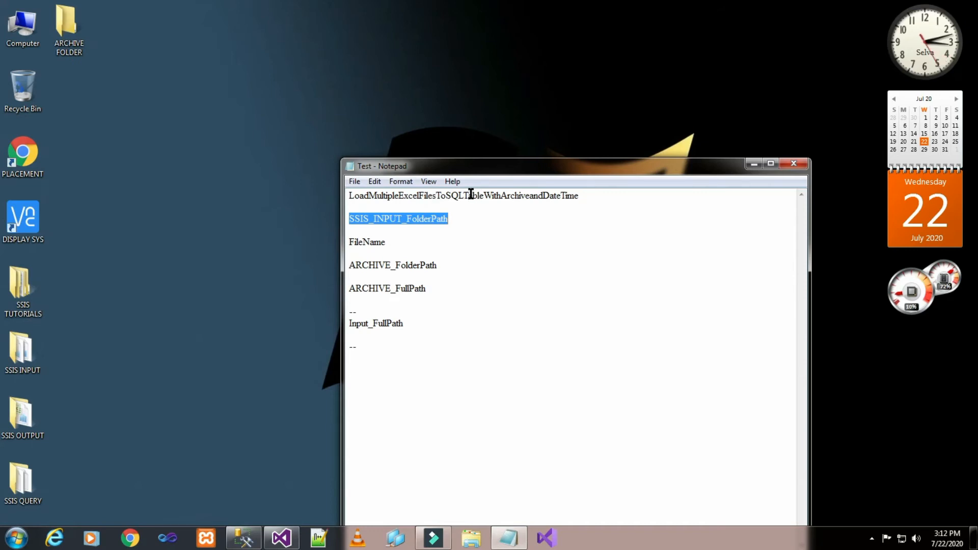
{"action": "left_click_drag", "start_coordinate": [578, 196], "coordinate": [342, 197]}
{"action": "right_click", "coordinate": [370, 192]}
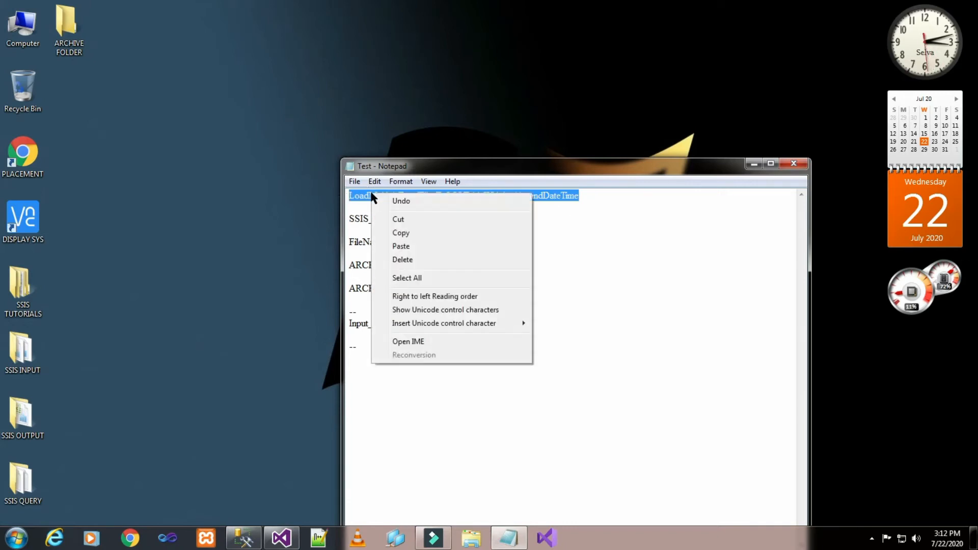
{"action": "left_click", "coordinate": [409, 233]}
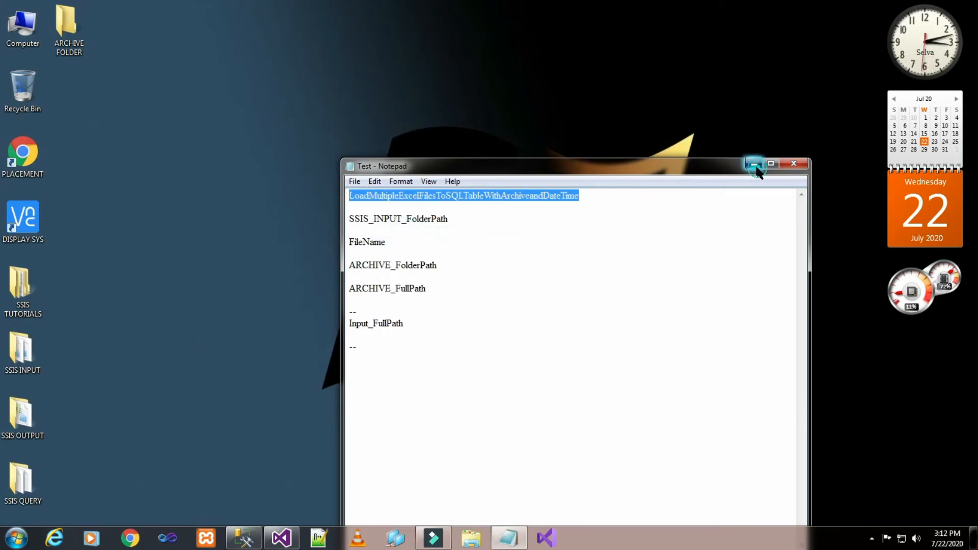
{"action": "left_click", "coordinate": [753, 163]}
Step: Switch to Visual Studio and create a new SSIS package in the SSIS_TUTORIALS project
{"action": "left_click", "coordinate": [288, 543]}
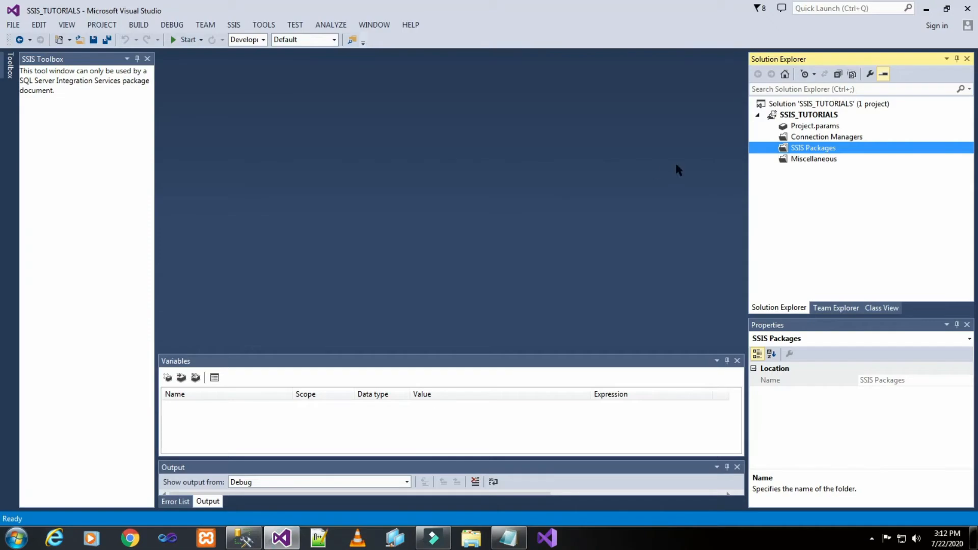
{"action": "right_click", "coordinate": [807, 153]}
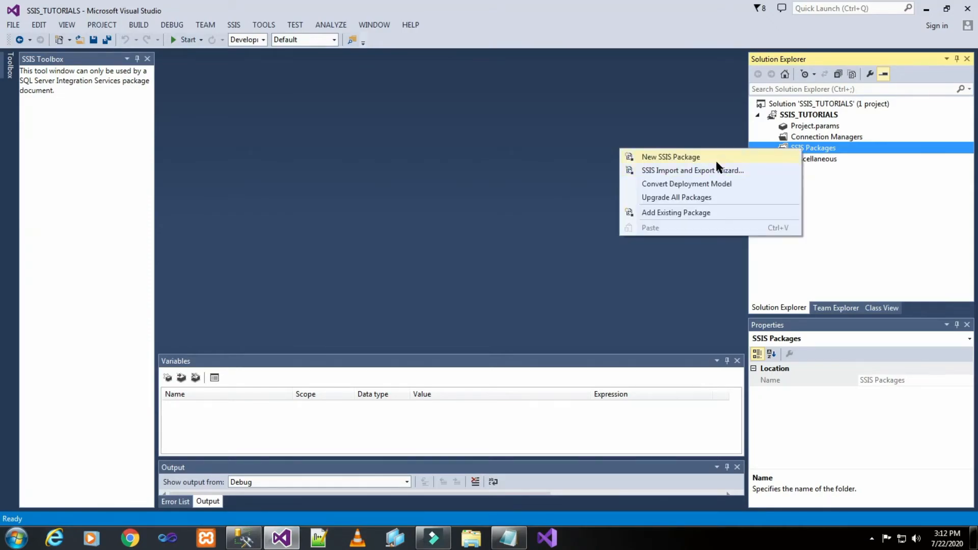
{"action": "left_click", "coordinate": [717, 158]}
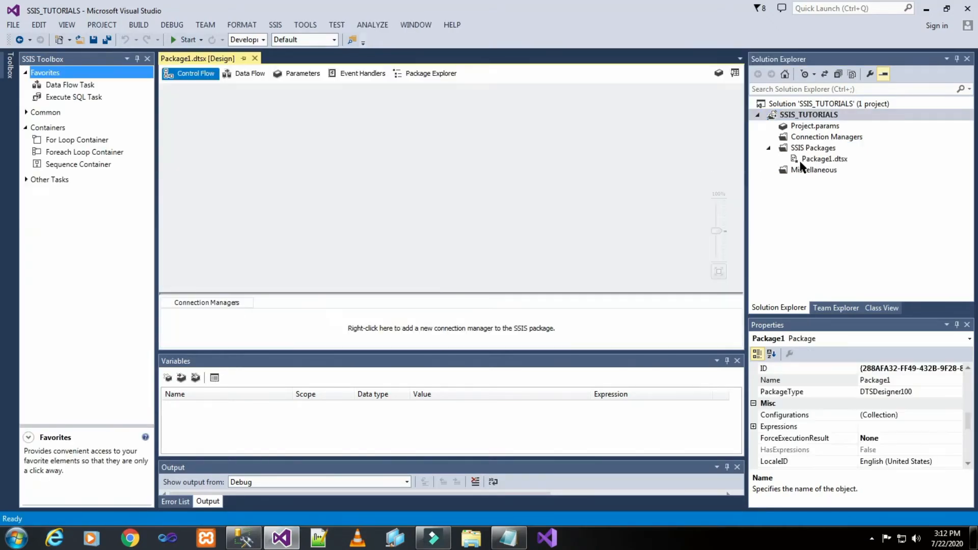
Step: Rename the Package1.dtsx package to the copied name LoadMultipleExcelFilesToSQLTableWithArchiveandDateTime
{"action": "left_click", "coordinate": [801, 163]}
{"action": "right_click", "coordinate": [800, 163]}
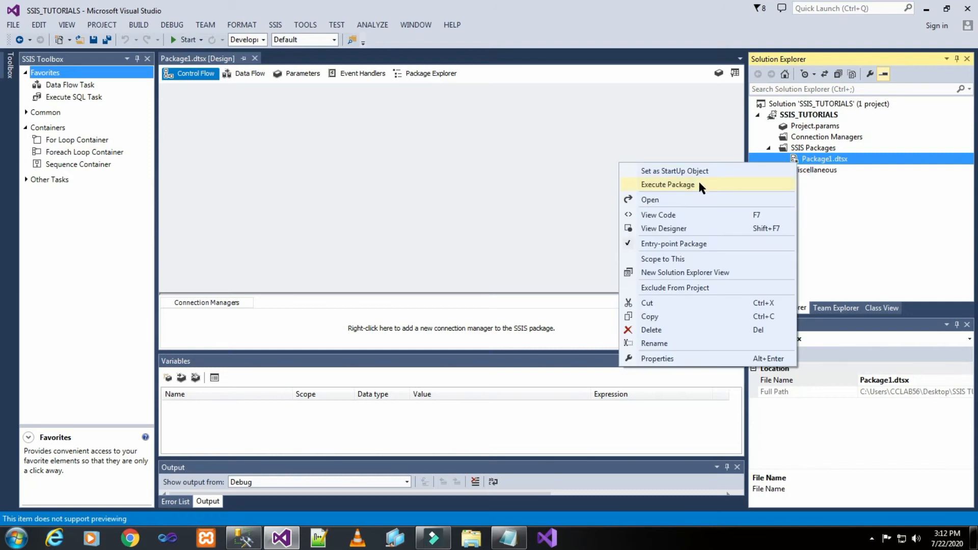
{"action": "left_click", "coordinate": [657, 343]}
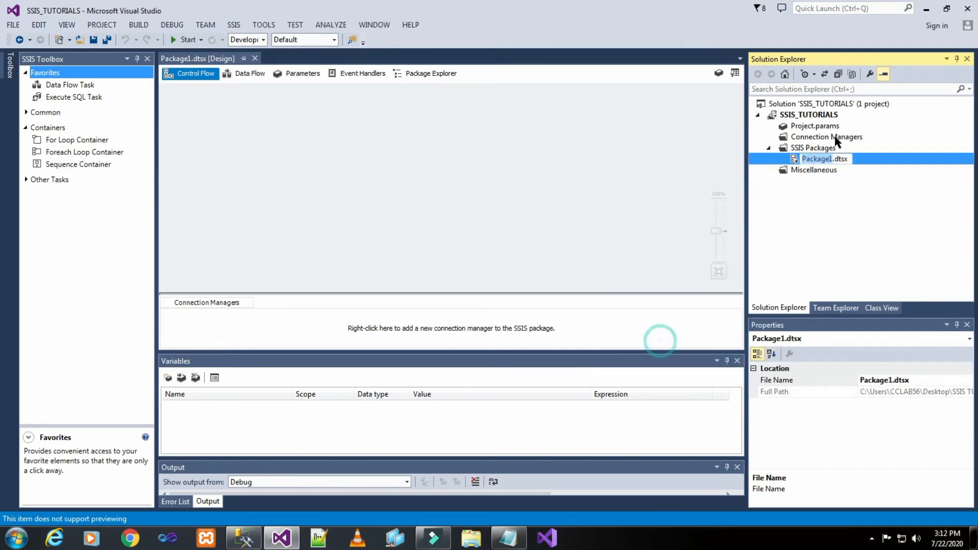
{"action": "right_click", "coordinate": [817, 160]}
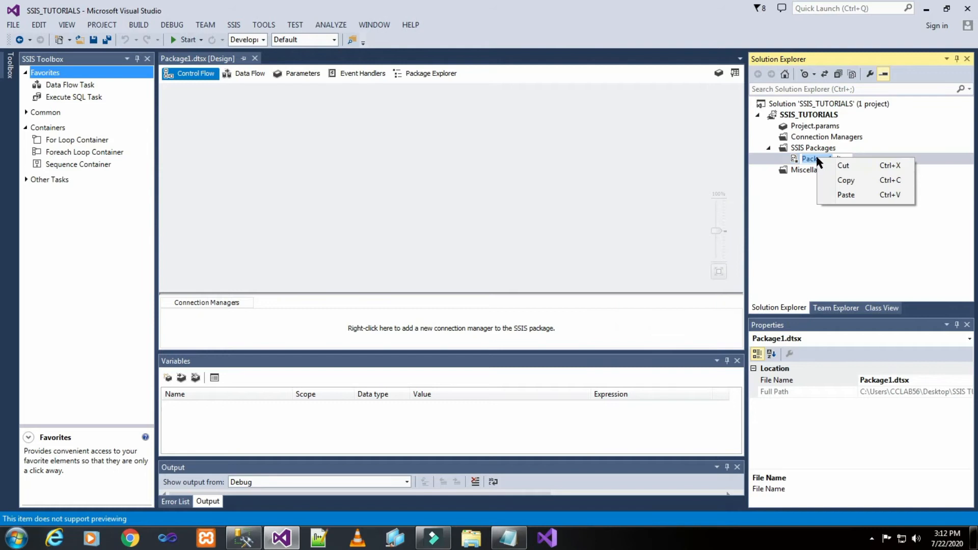
{"action": "left_click", "coordinate": [844, 194]}
{"action": "left_click", "coordinate": [557, 215]}
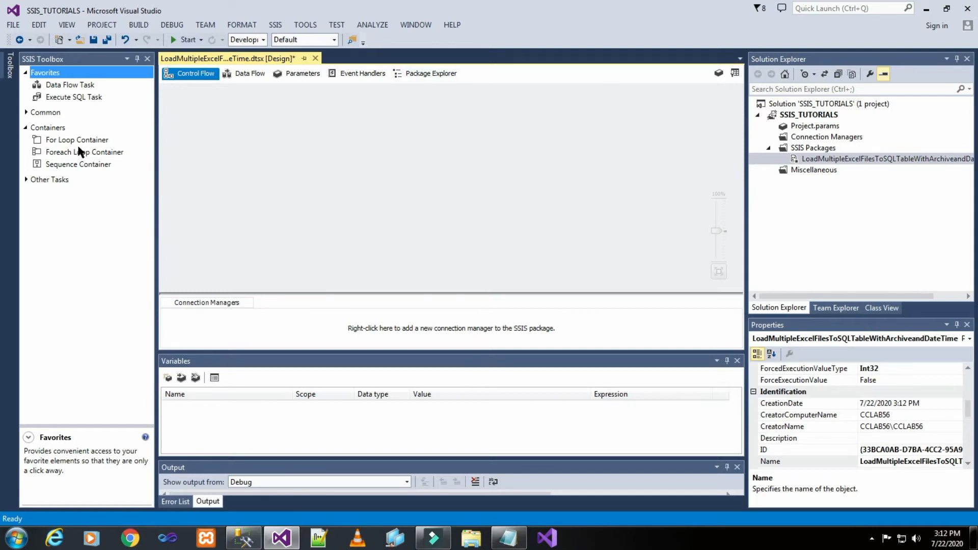
Step: Add a Foreach Loop Container to the control flow, enlarge it and place it near the middle of the design surface
{"action": "left_click_drag", "start_coordinate": [79, 155], "coordinate": [382, 127]}
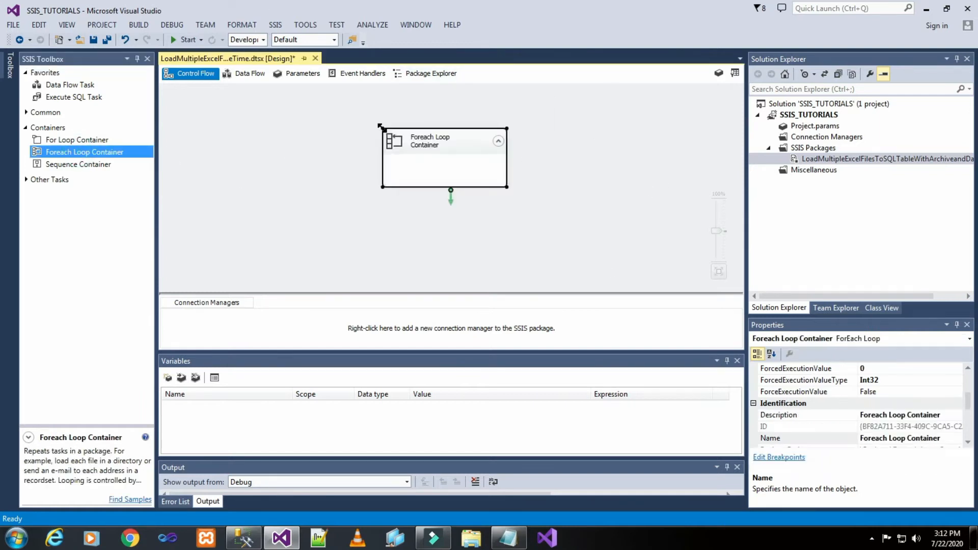
{"action": "left_click", "coordinate": [542, 133]}
{"action": "left_click", "coordinate": [479, 145]}
{"action": "left_click_drag", "start_coordinate": [502, 186], "coordinate": [625, 243]}
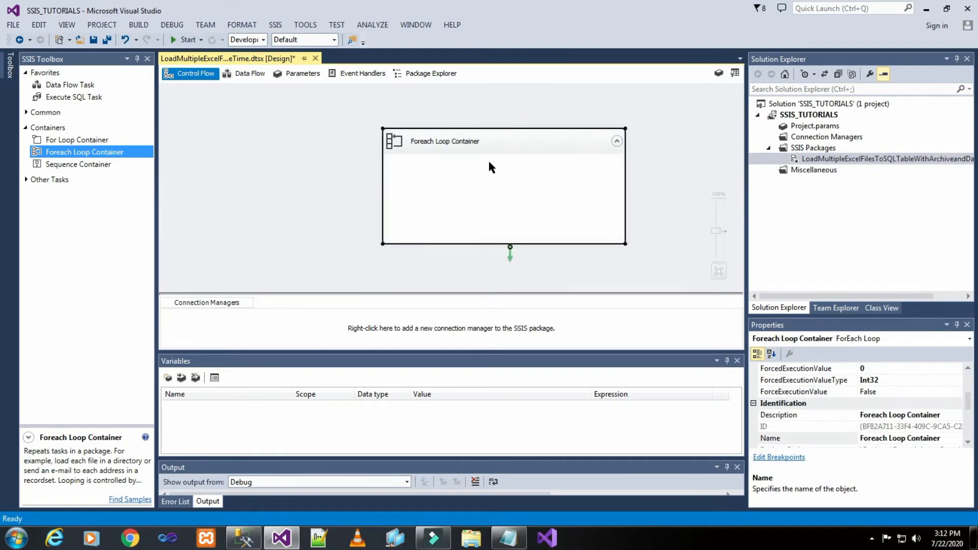
{"action": "left_click_drag", "start_coordinate": [475, 144], "coordinate": [413, 133]}
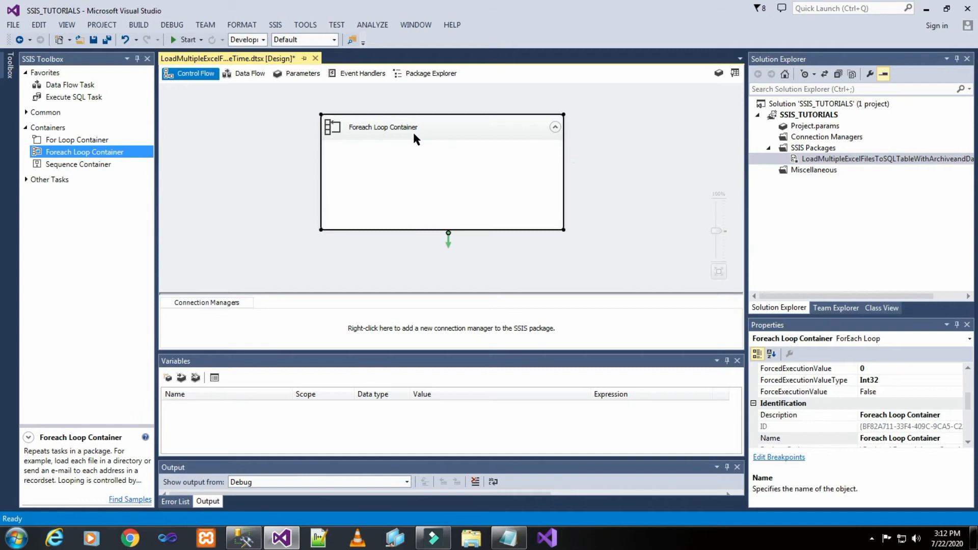
{"action": "left_click", "coordinate": [573, 164]}
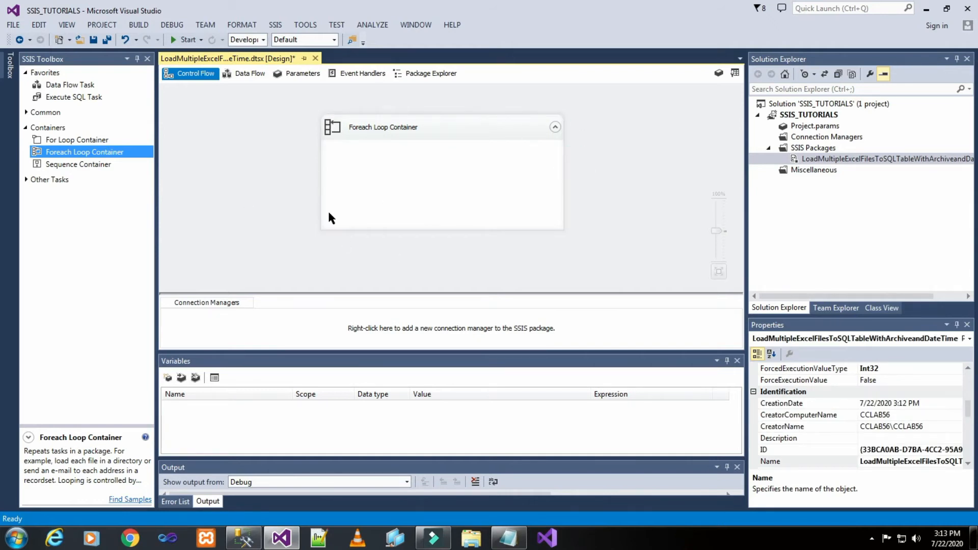
Step: Copy the variable name SSIS_INPUT_FolderPath from the Test notes in Notepad
{"action": "left_click", "coordinate": [508, 538]}
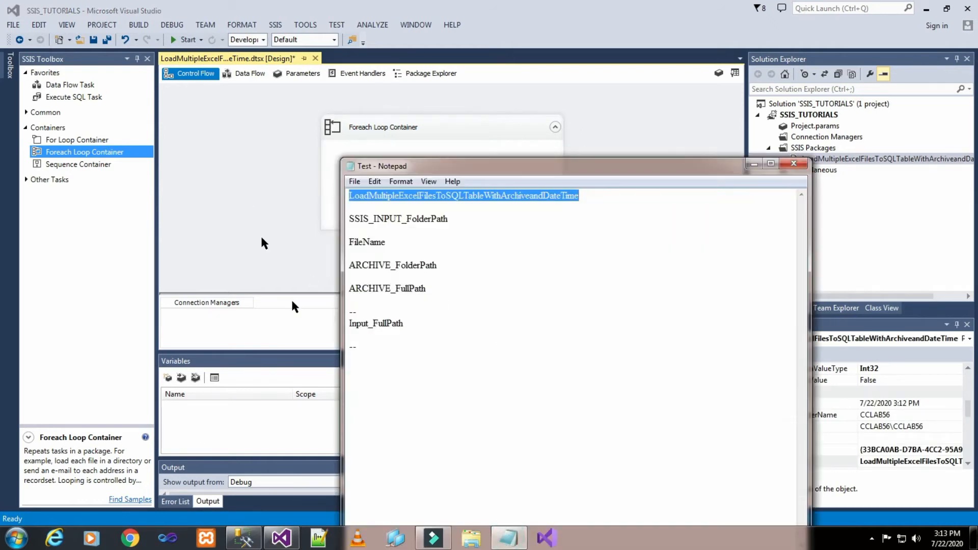
{"action": "left_click_drag", "start_coordinate": [349, 221], "coordinate": [463, 214]}
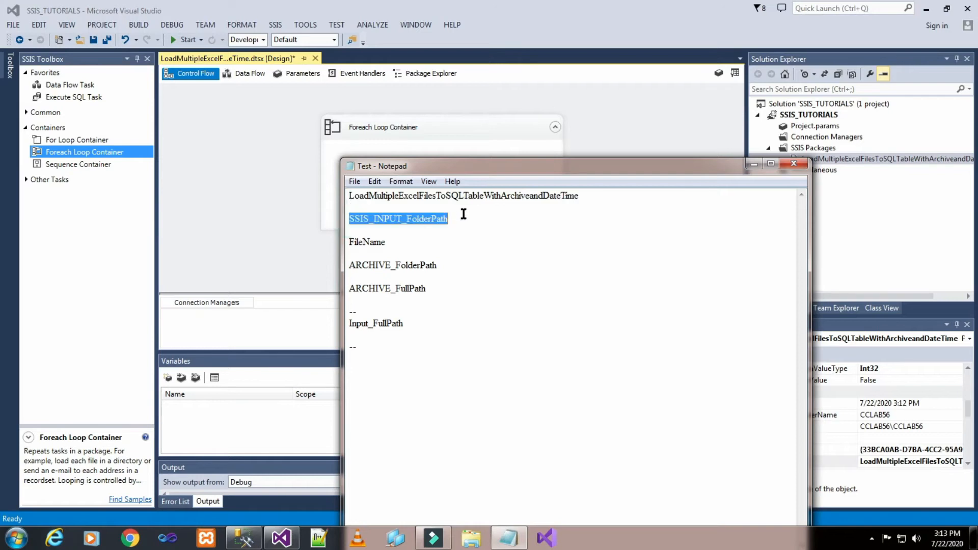
{"action": "right_click", "coordinate": [423, 220]}
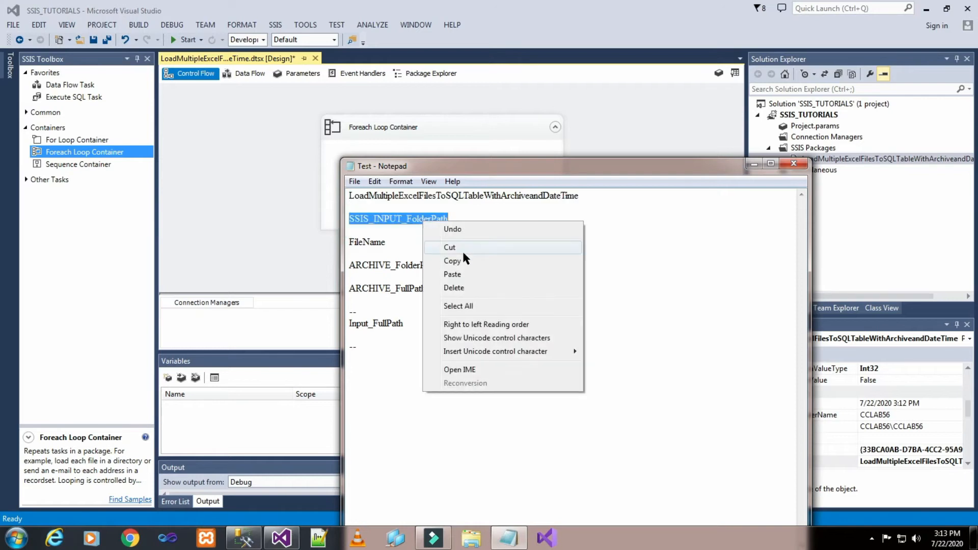
{"action": "left_click", "coordinate": [463, 257]}
{"action": "left_click", "coordinate": [754, 163]}
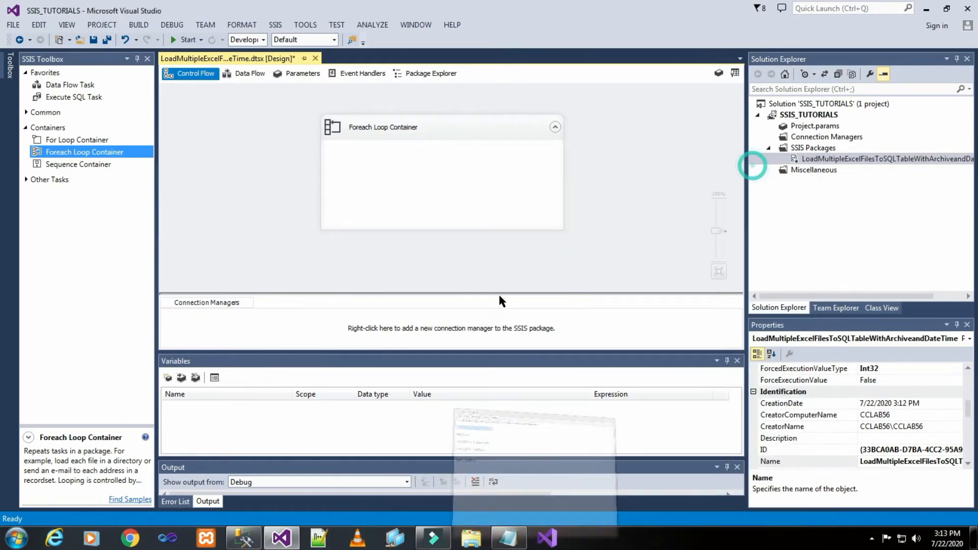
Step: Add a package variable named SSIS_INPUT_FolderPath and set its data type to String
{"action": "left_click", "coordinate": [167, 377]}
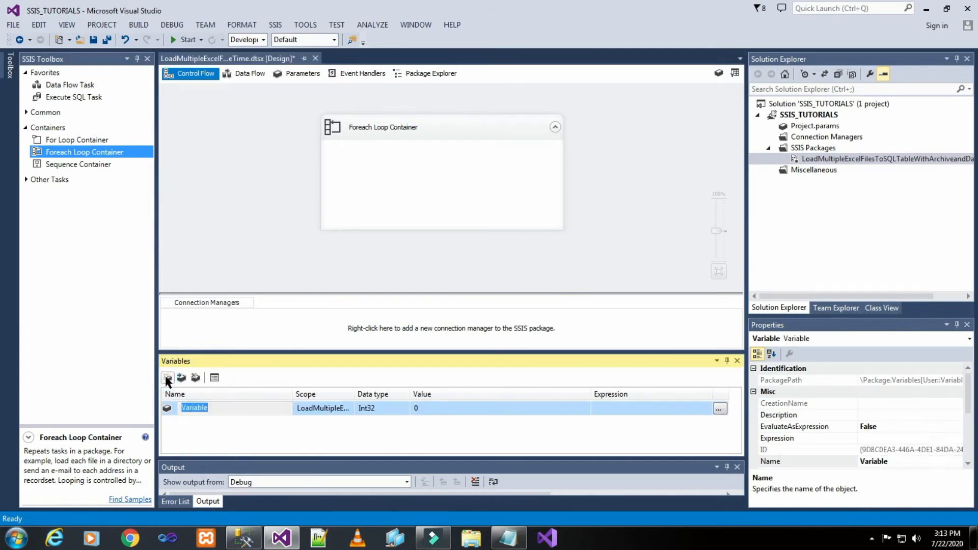
{"action": "key", "text": "ctrl+v"}
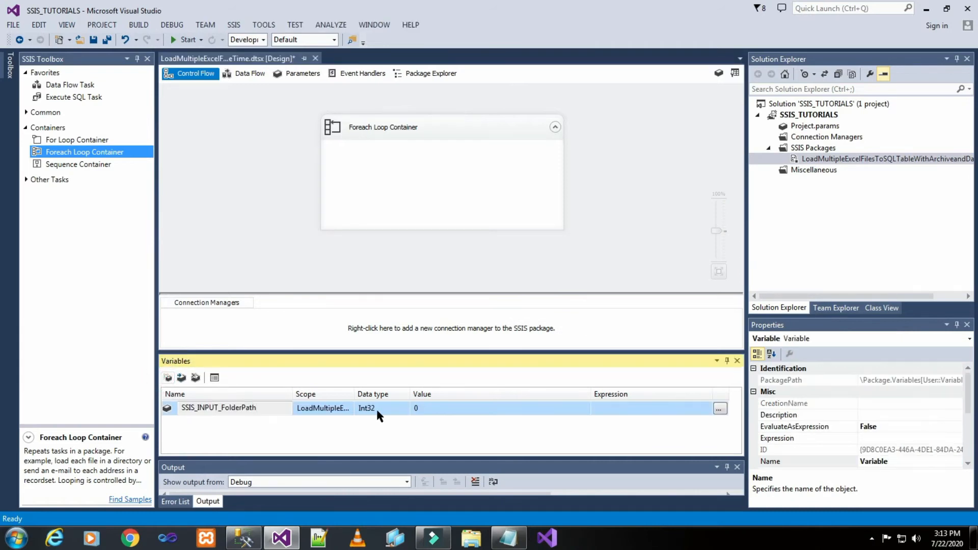
{"action": "left_click", "coordinate": [395, 418]}
{"action": "left_click", "coordinate": [394, 411]}
{"action": "key", "text": "s"}
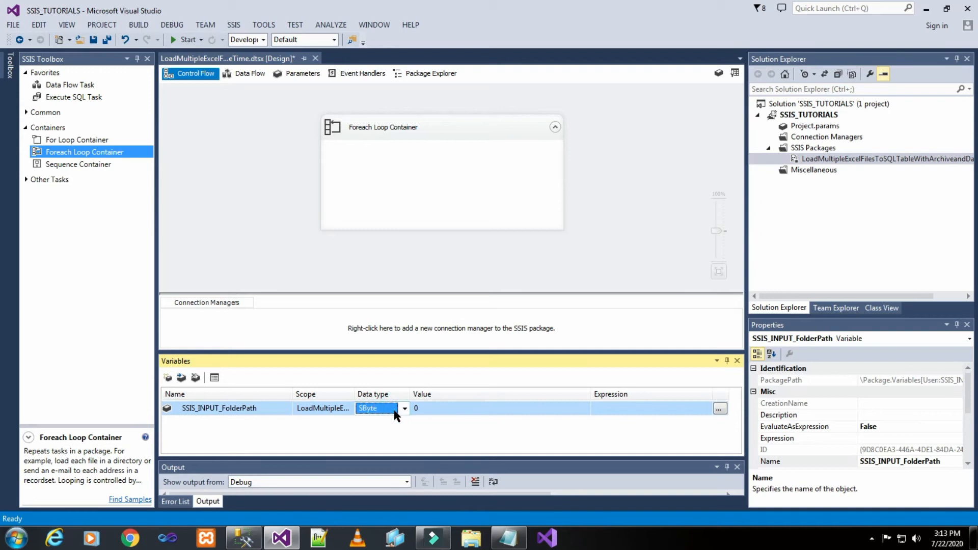
Step: Switch to Windows Explorer and copy the full path of the Excel_Input_Files folder inside the desktop's SSIS INPUT folder
{"action": "left_click", "coordinate": [489, 407]}
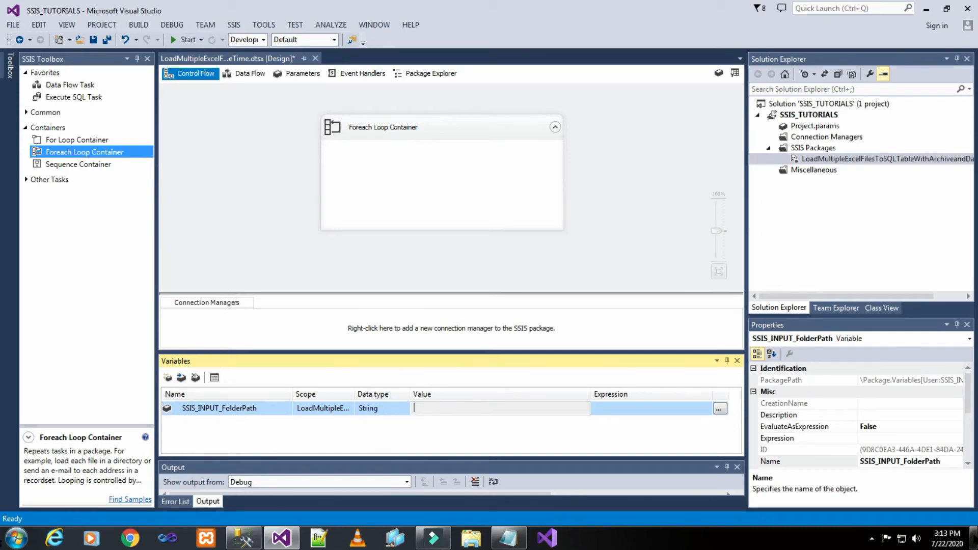
{"action": "left_click", "coordinate": [974, 538]}
{"action": "double_click", "coordinate": [31, 338]}
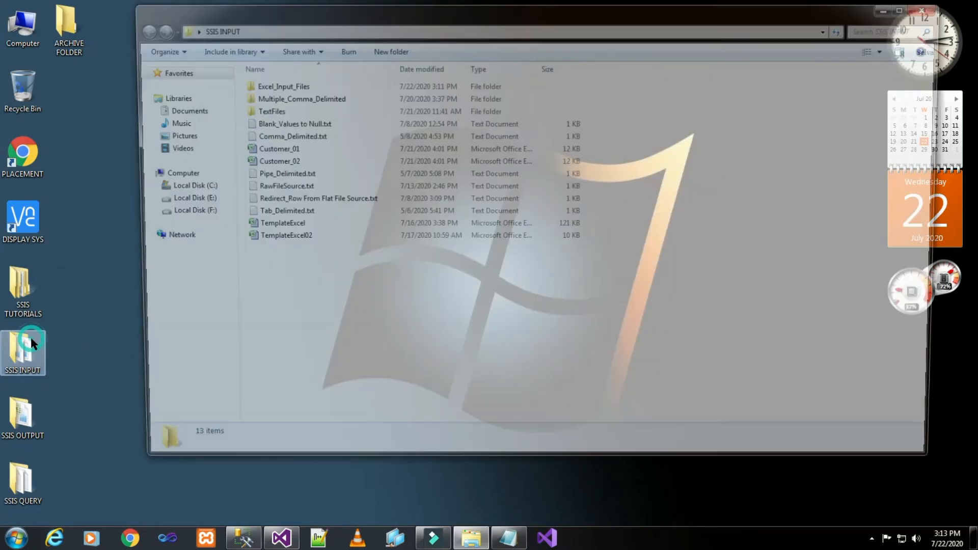
{"action": "double_click", "coordinate": [264, 86]}
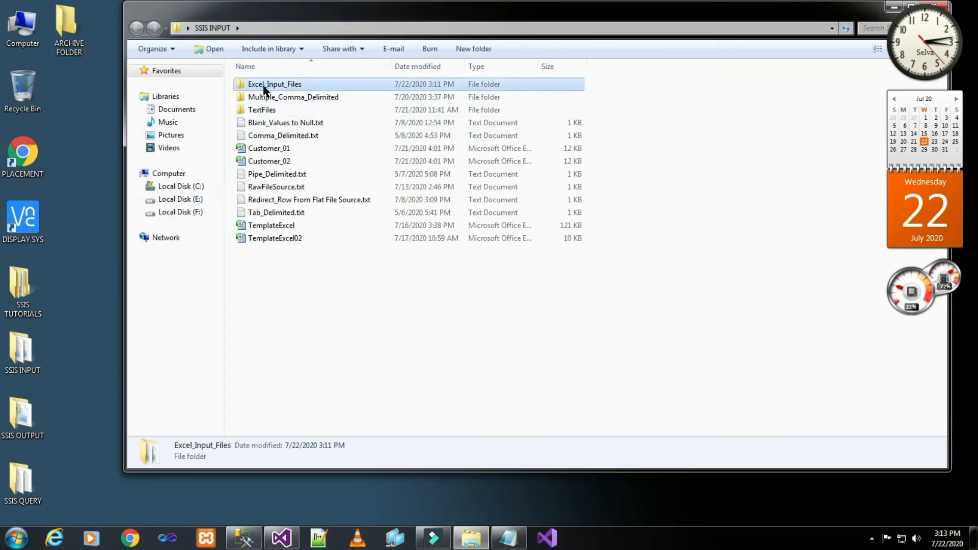
{"action": "left_click", "coordinate": [365, 29]}
{"action": "right_click", "coordinate": [362, 31]}
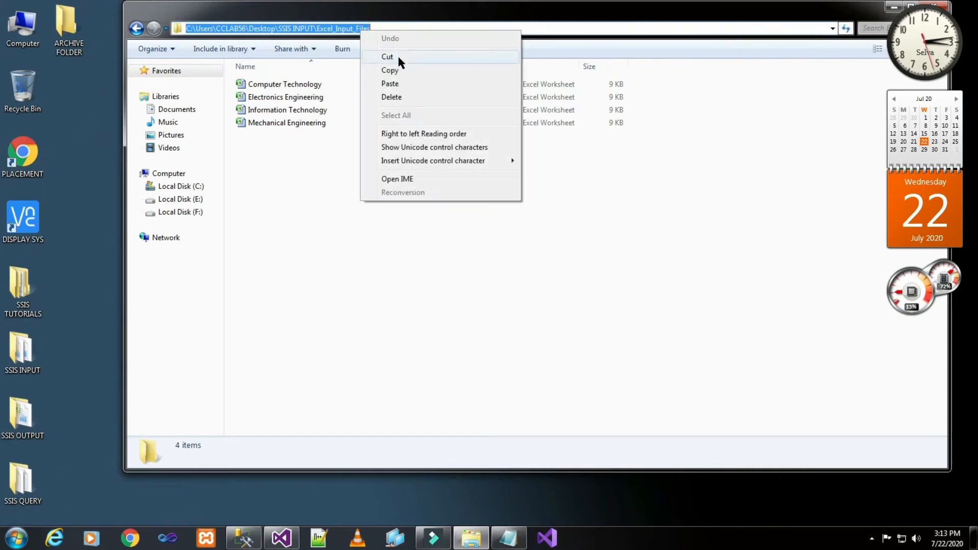
{"action": "left_click", "coordinate": [402, 67]}
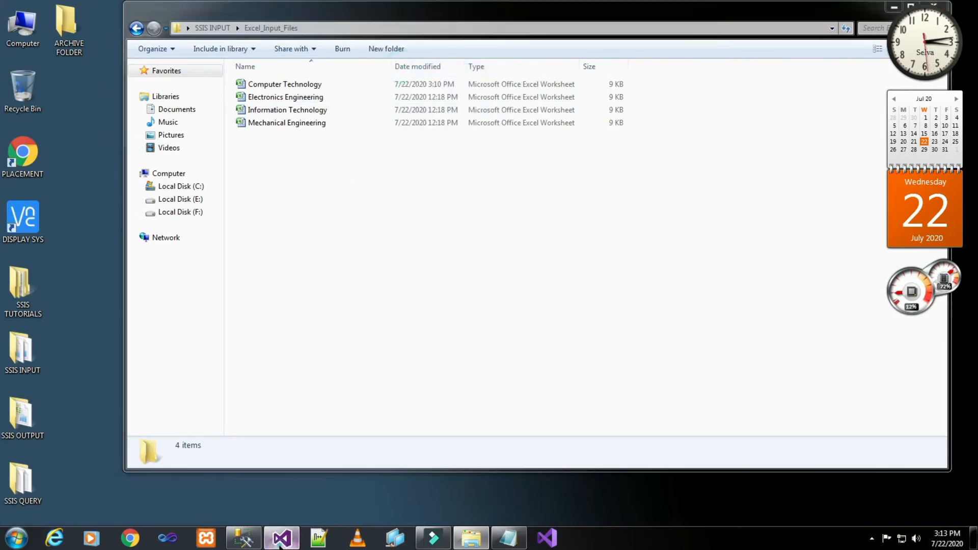
Step: Back in Visual Studio, set the SSIS_INPUT_FolderPath value to C:\Users\CCLAB56\Desktop\SSIS INPUT\Excel_Input_Files\ with the trailing backslash
{"action": "left_click", "coordinate": [281, 538]}
{"action": "left_click", "coordinate": [526, 406]}
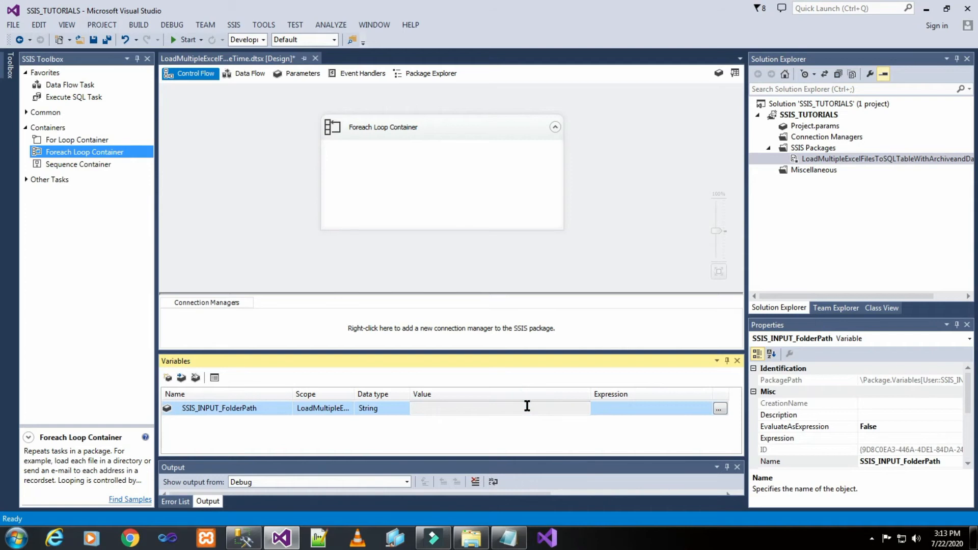
{"action": "key", "text": "ctrl+v"}
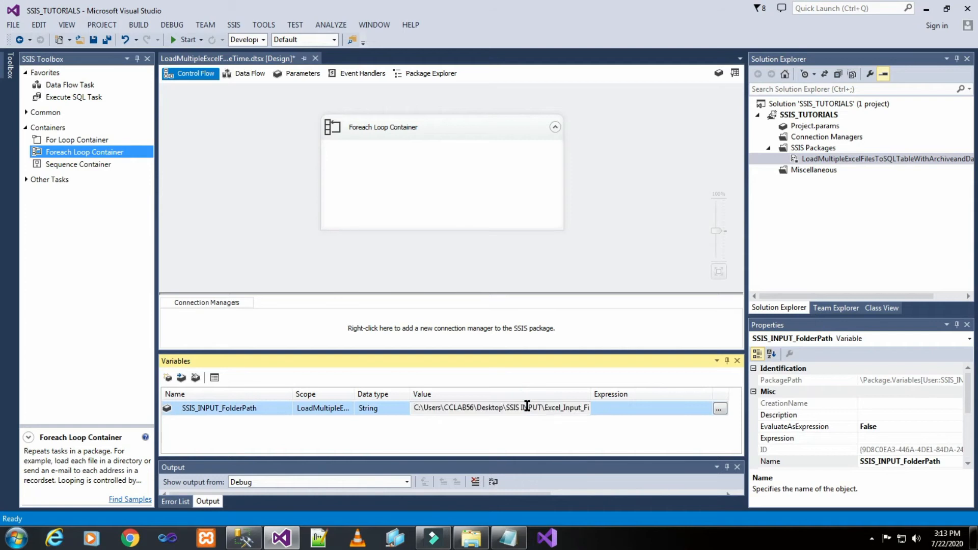
{"action": "key", "text": "End"}
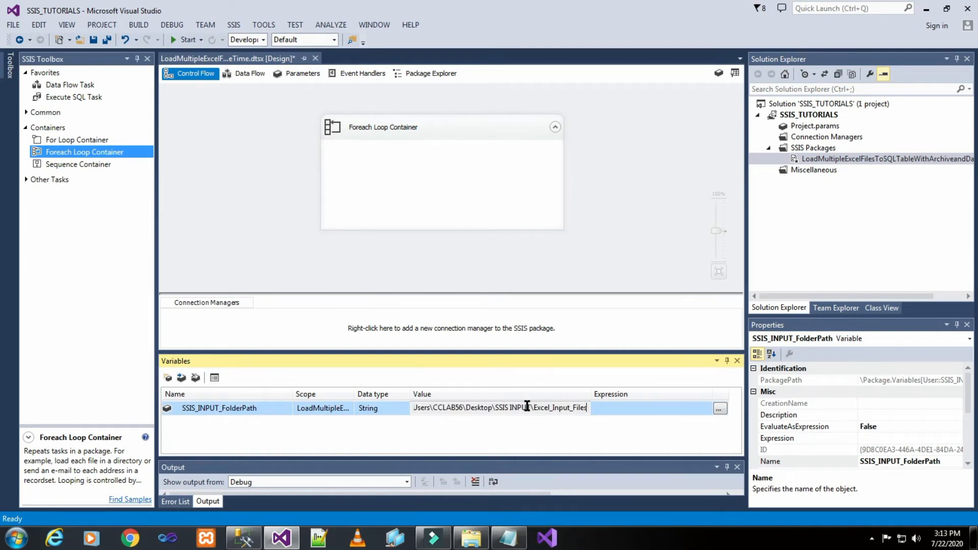
{"action": "type", "text": "\\"}
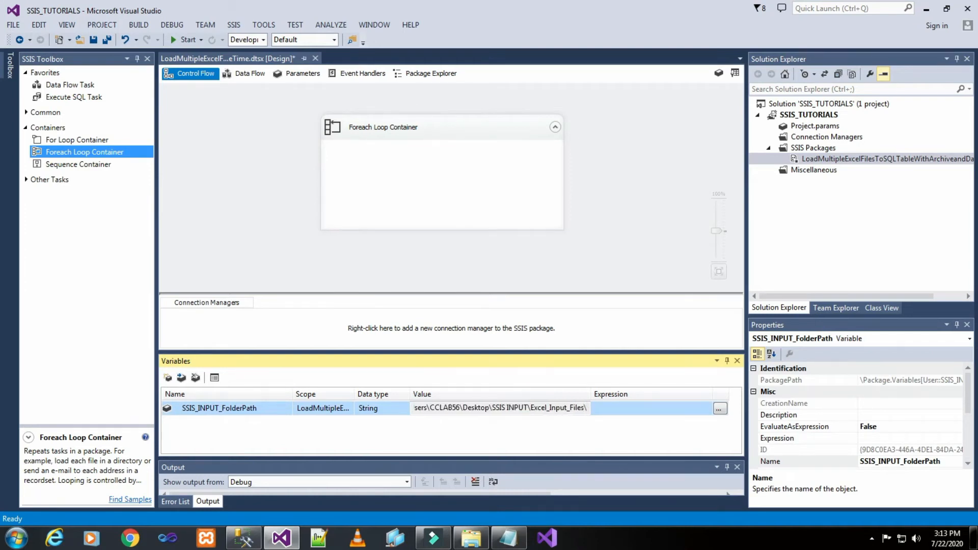
{"action": "left_click", "coordinate": [538, 430]}
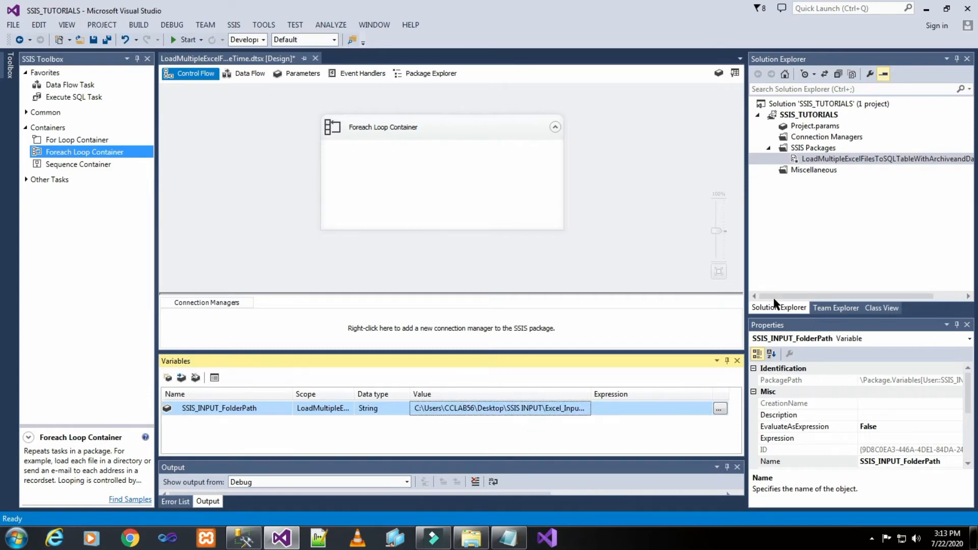
Step: Open the Foreach Loop Container's editor and set its collection enumerator to Foreach File Enumerator
{"action": "left_click", "coordinate": [612, 162]}
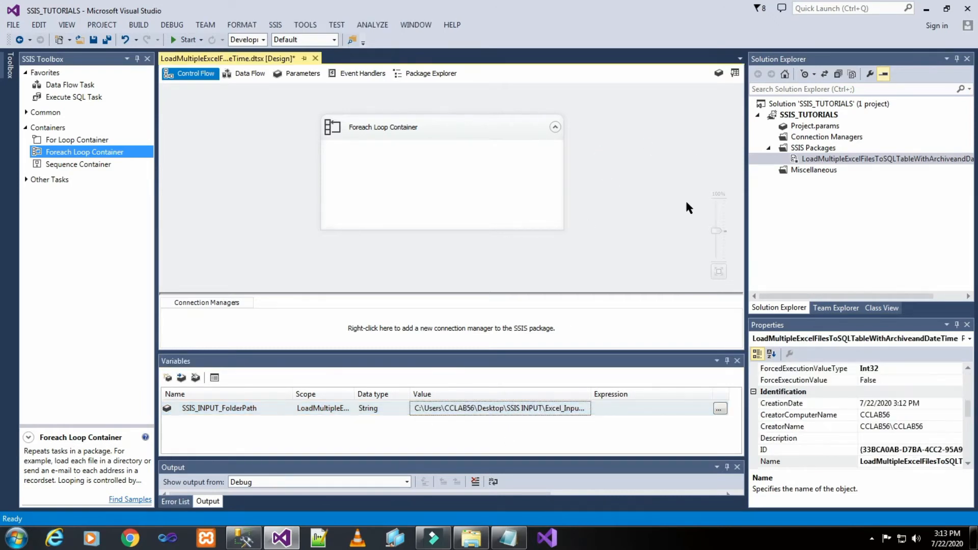
{"action": "double_click", "coordinate": [508, 126]}
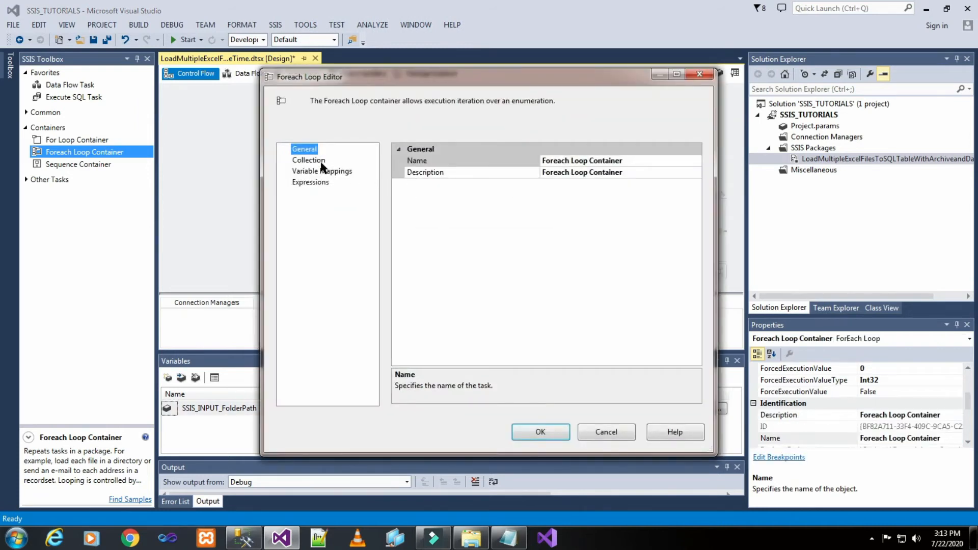
{"action": "left_click", "coordinate": [309, 160]}
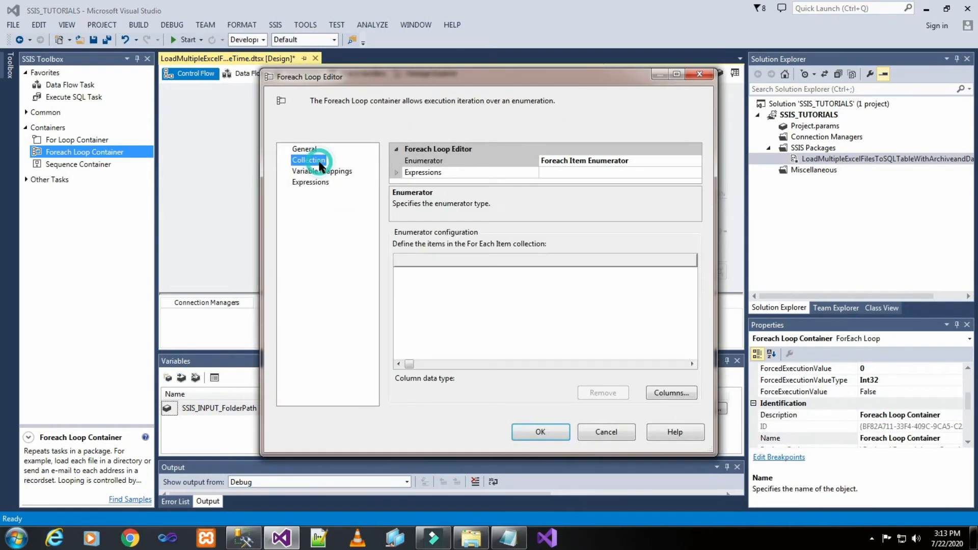
{"action": "left_click", "coordinate": [653, 159]}
{"action": "left_click", "coordinate": [695, 161]}
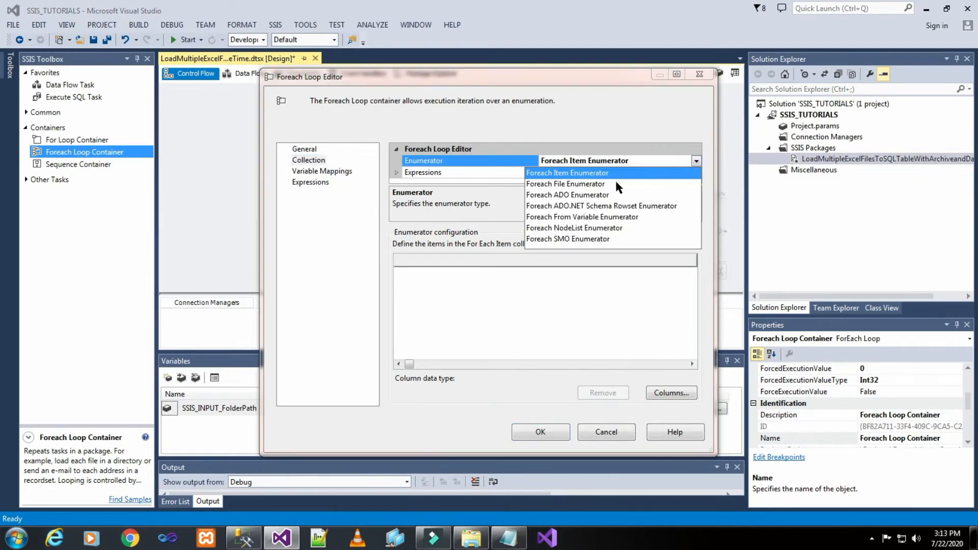
{"action": "left_click", "coordinate": [601, 184]}
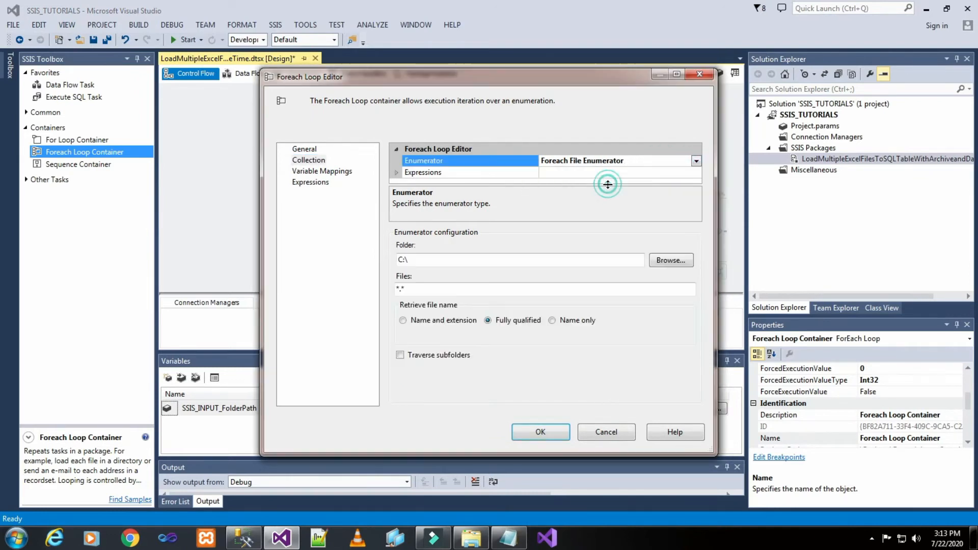
Step: Add a collection property expression that sets Directory to @[User::SSIS_INPUT_FolderPath], evaluating it before accepting
{"action": "left_click", "coordinate": [405, 173]}
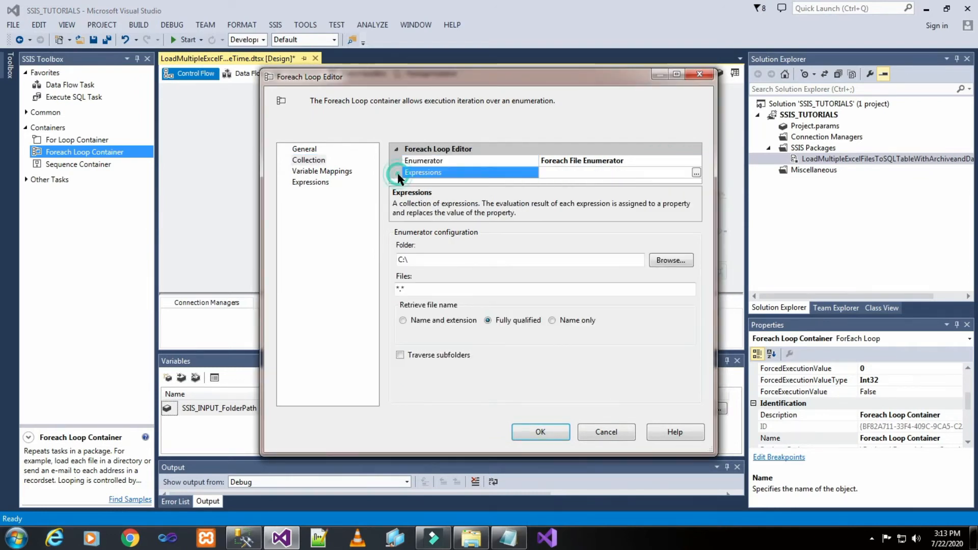
{"action": "left_click", "coordinate": [696, 173]}
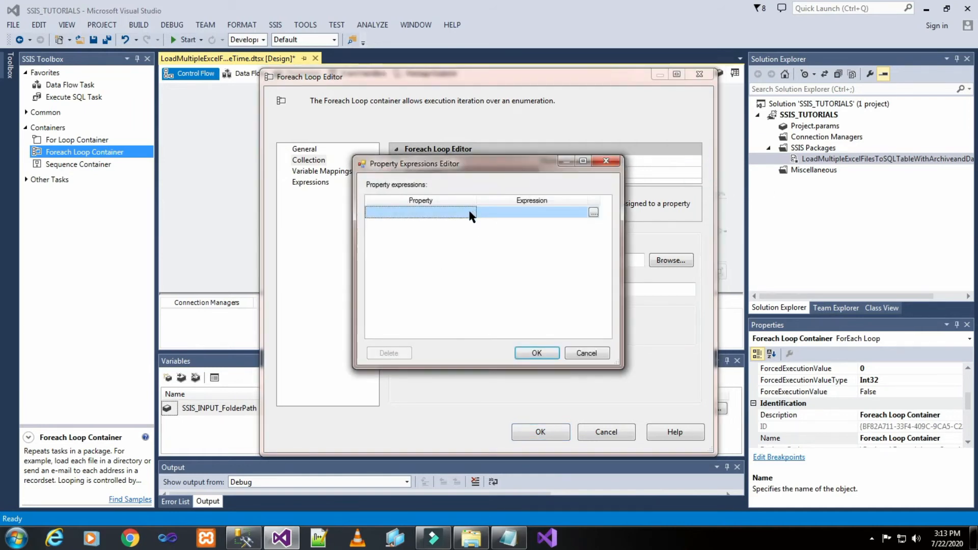
{"action": "left_click", "coordinate": [471, 214]}
{"action": "left_click", "coordinate": [471, 212]}
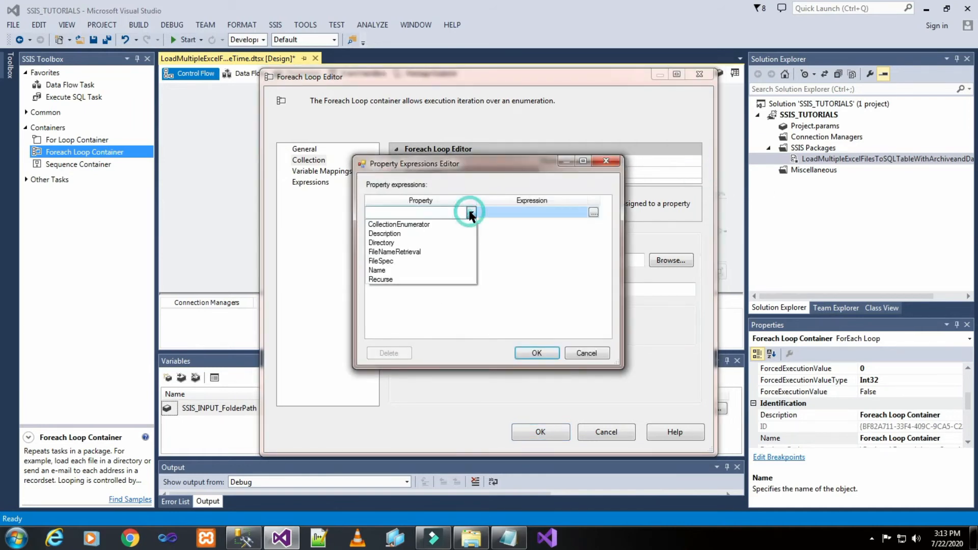
{"action": "left_click", "coordinate": [410, 243]}
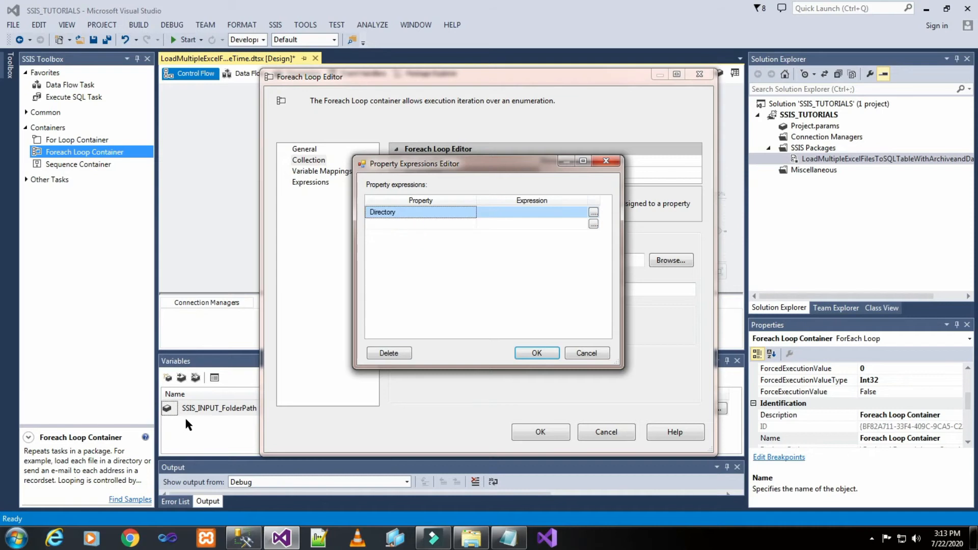
{"action": "left_click", "coordinate": [593, 213]}
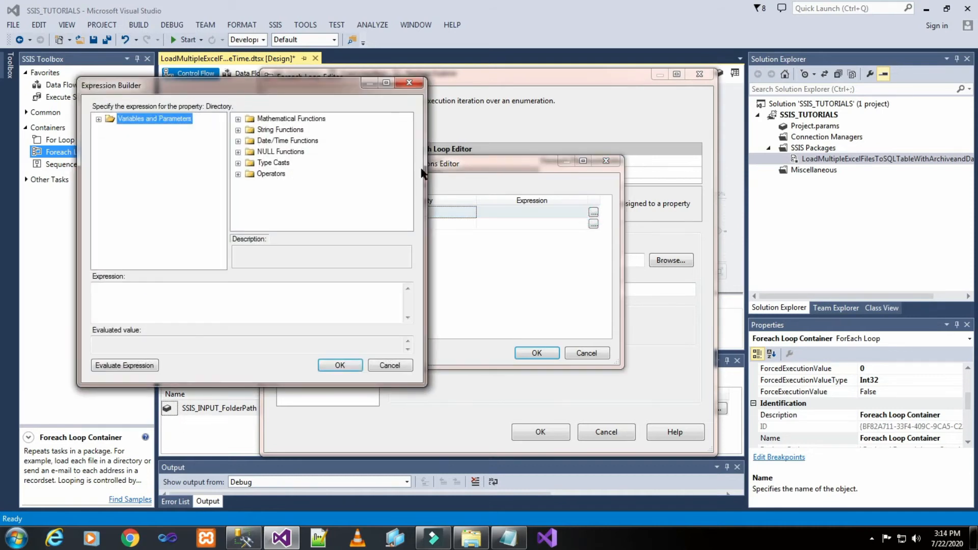
{"action": "left_click", "coordinate": [98, 120]}
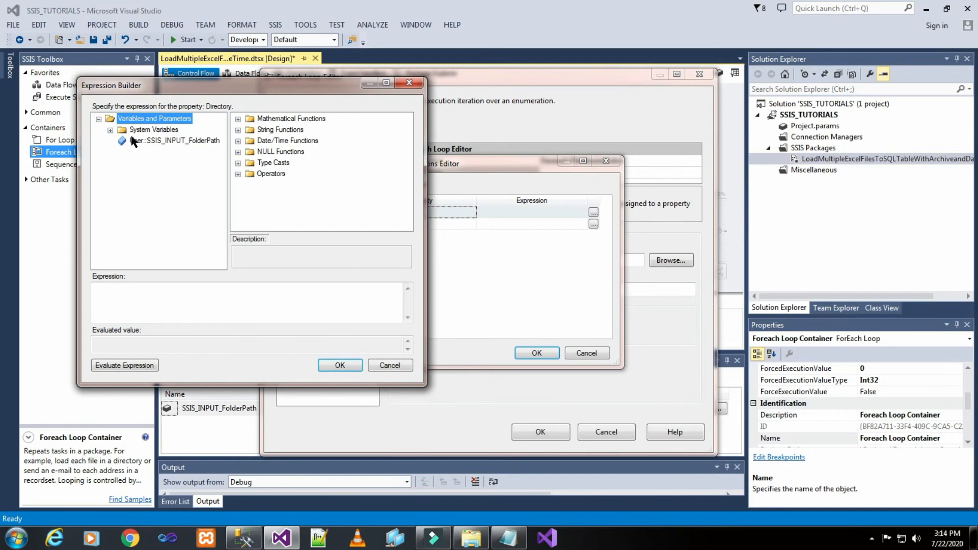
{"action": "left_click_drag", "start_coordinate": [129, 139], "coordinate": [145, 305]}
{"action": "left_click", "coordinate": [134, 364]}
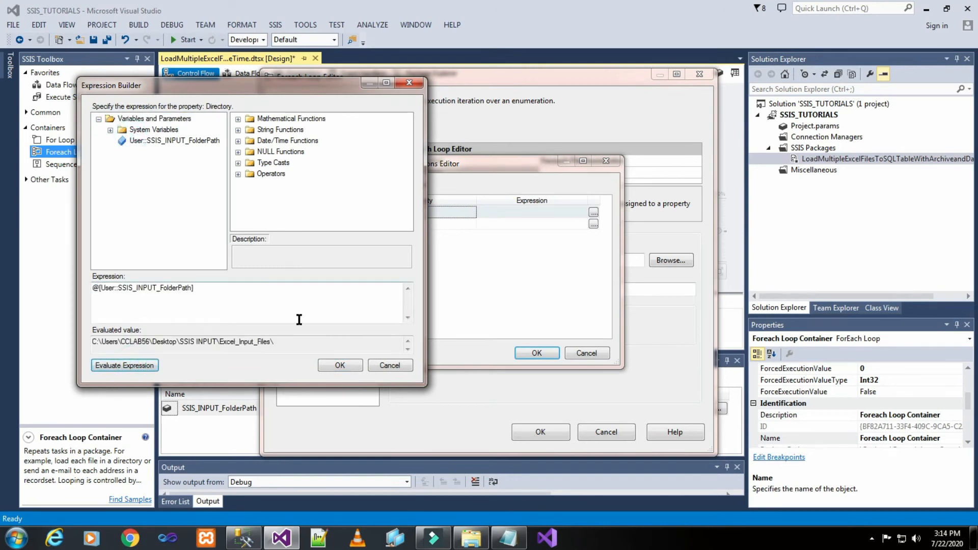
{"action": "left_click", "coordinate": [340, 366]}
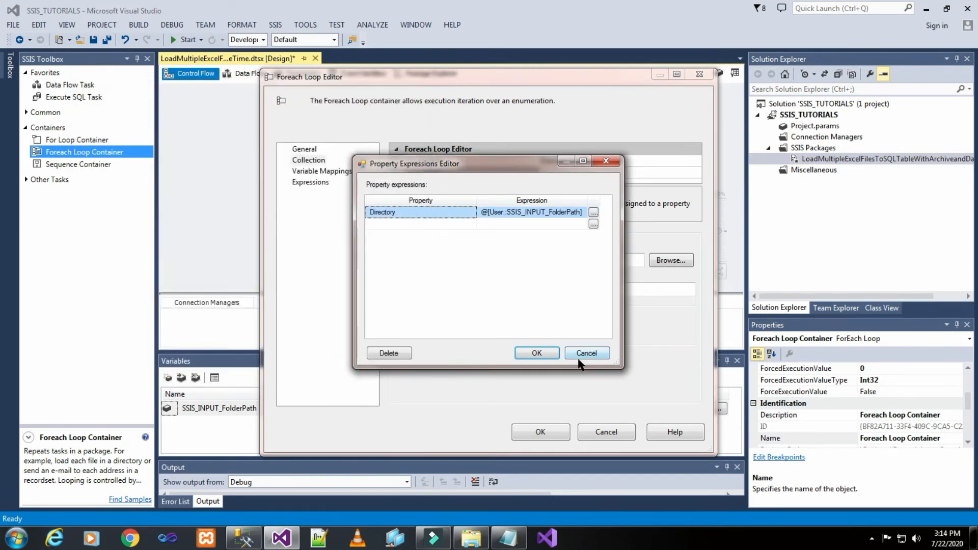
{"action": "left_click", "coordinate": [542, 352]}
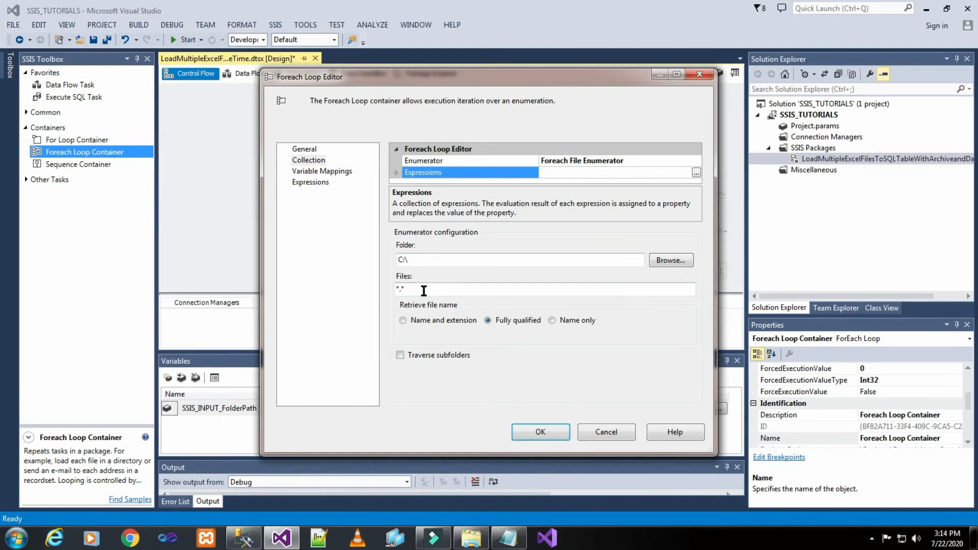
Step: Set the enumerator to retrieve the file name as Name and extension, and expand the collection expressions to check the Directory entry
{"action": "left_click", "coordinate": [432, 321]}
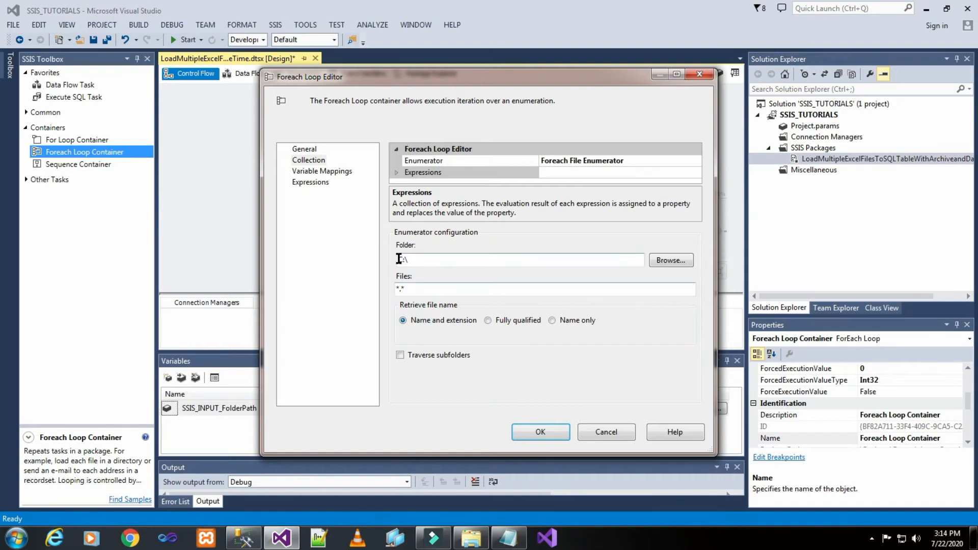
{"action": "left_click", "coordinate": [395, 173]}
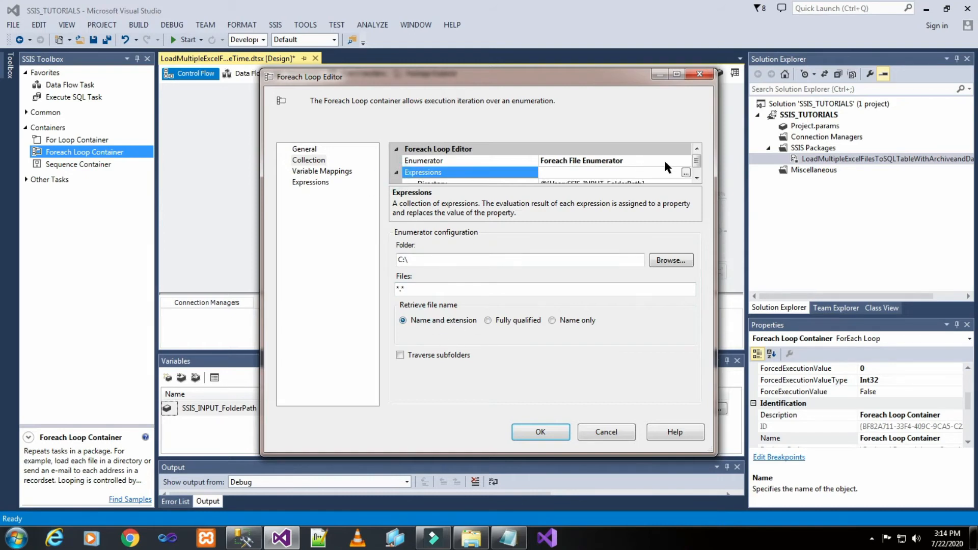
{"action": "scroll", "coordinate": [697, 164], "scroll_direction": "down", "scroll_amount": 1}
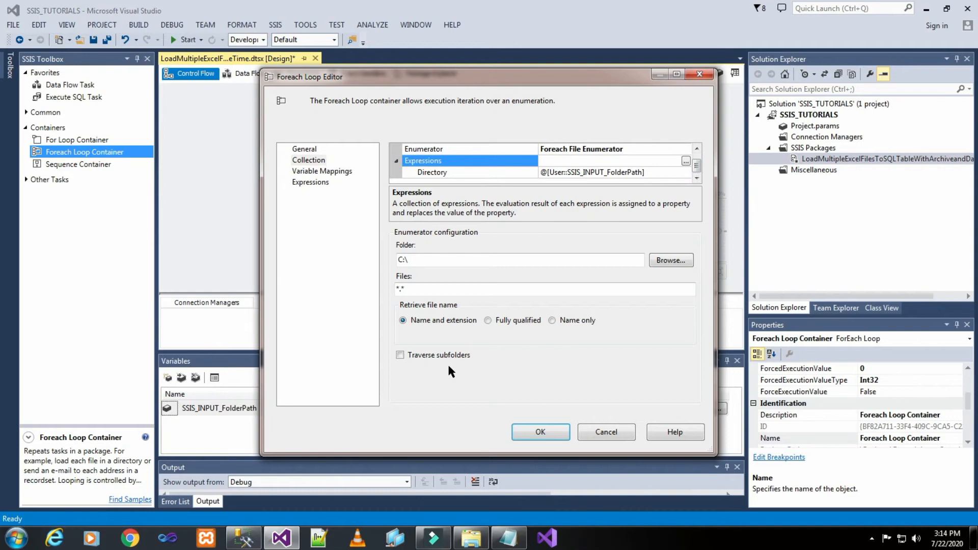
Step: Map the loop's collection value to a new String variable named FileName and accept the Foreach Loop settings
{"action": "left_click", "coordinate": [334, 171]}
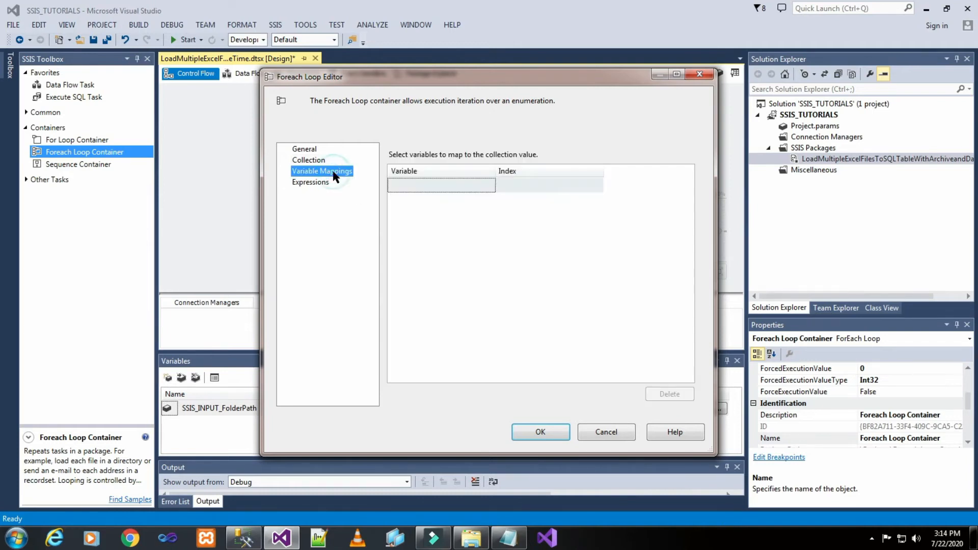
{"action": "left_click", "coordinate": [481, 186]}
{"action": "left_click", "coordinate": [489, 187]}
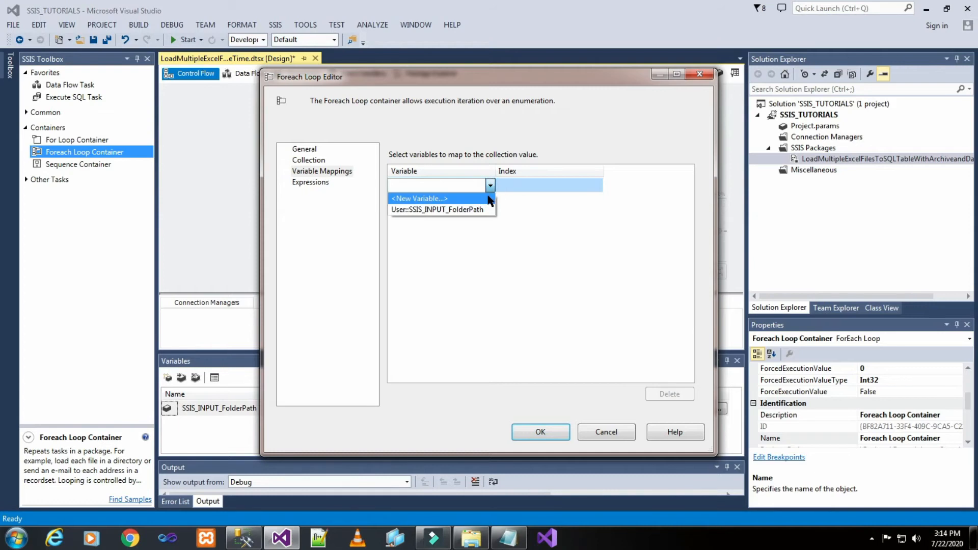
{"action": "left_click", "coordinate": [487, 198]}
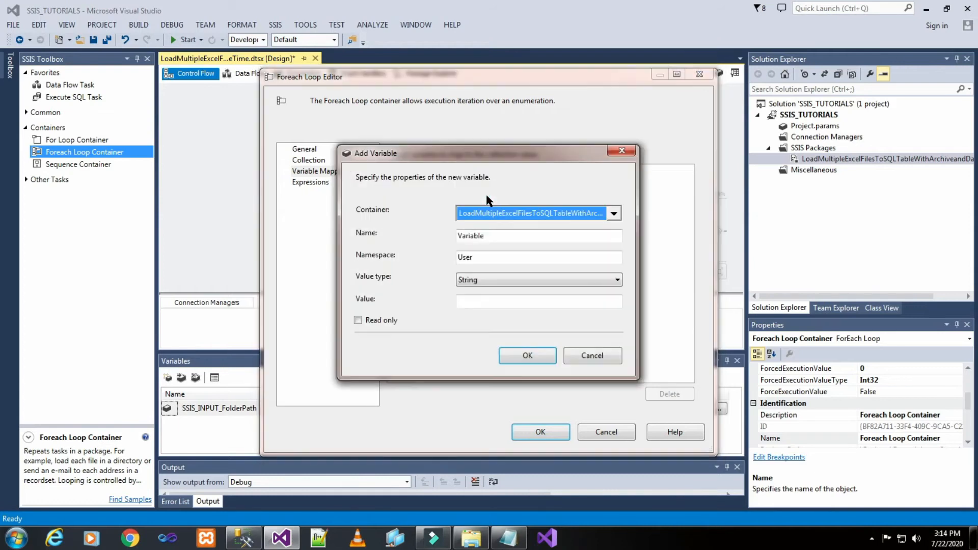
{"action": "double_click", "coordinate": [493, 236]}
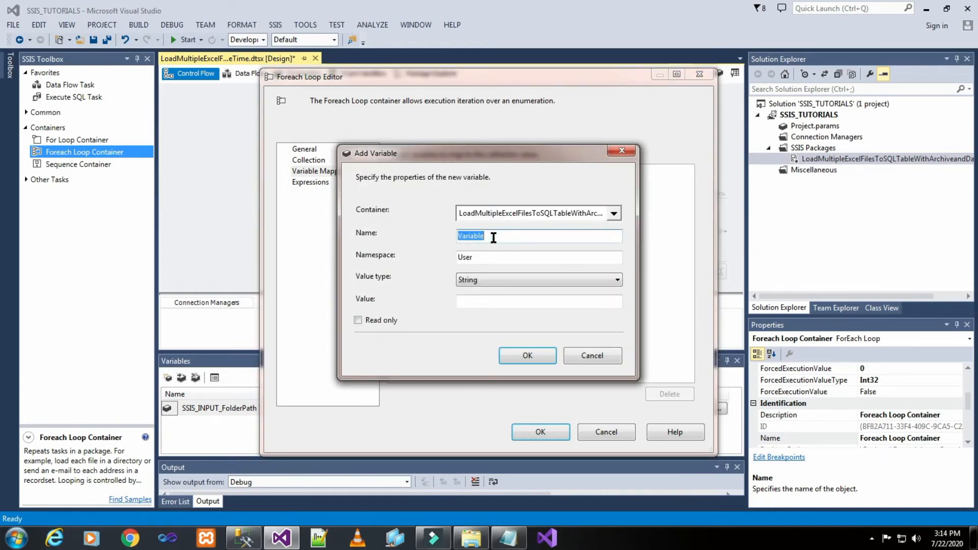
{"action": "type", "text": "F"}
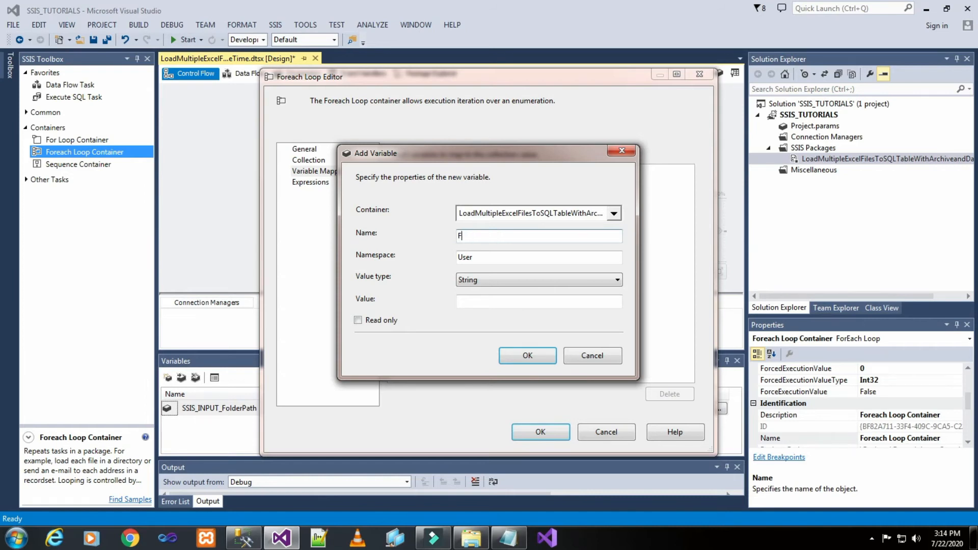
{"action": "type", "text": "ileName"}
{"action": "left_click", "coordinate": [523, 355]}
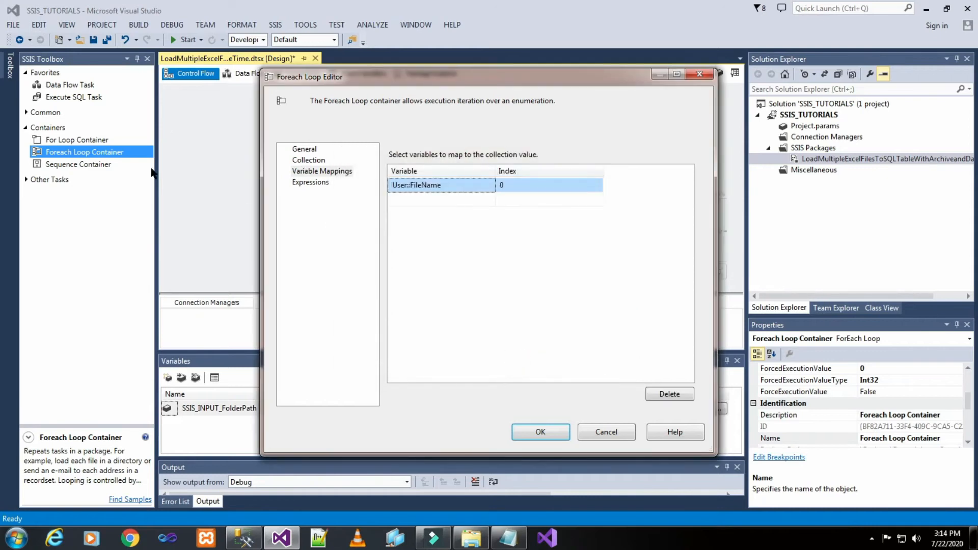
{"action": "left_click", "coordinate": [316, 182]}
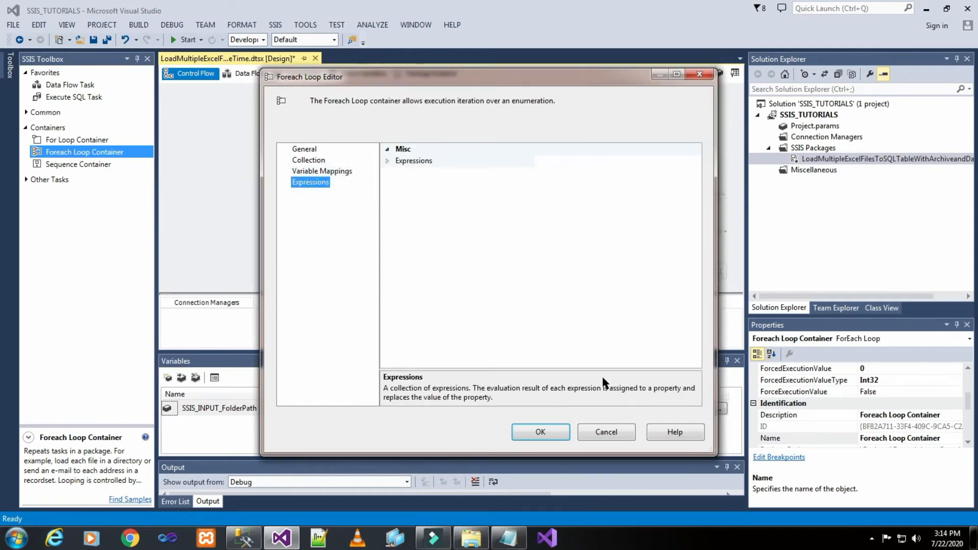
{"action": "left_click", "coordinate": [559, 432]}
{"action": "left_click", "coordinate": [661, 175]}
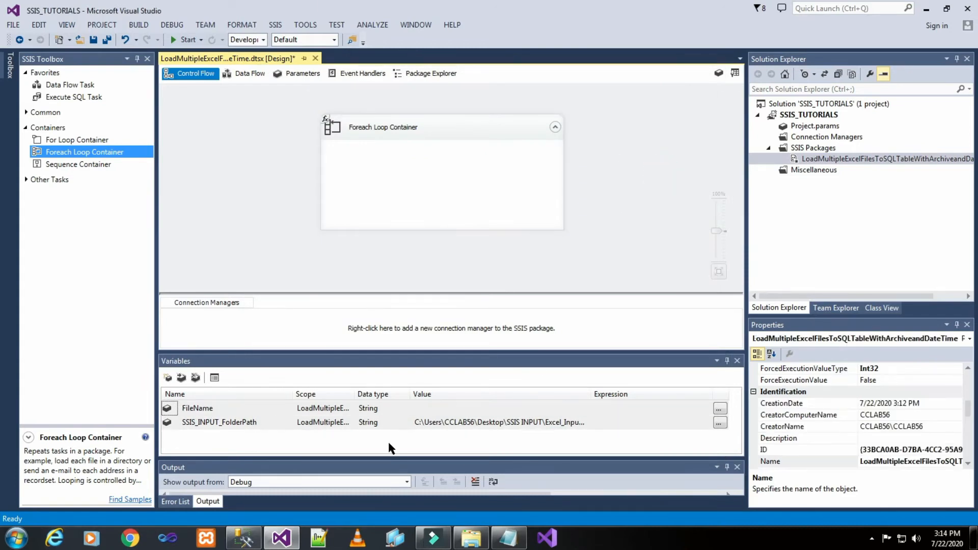
Step: Review the FileName entry in the Test notes in Notepad and return to Visual Studio
{"action": "left_click", "coordinate": [508, 538]}
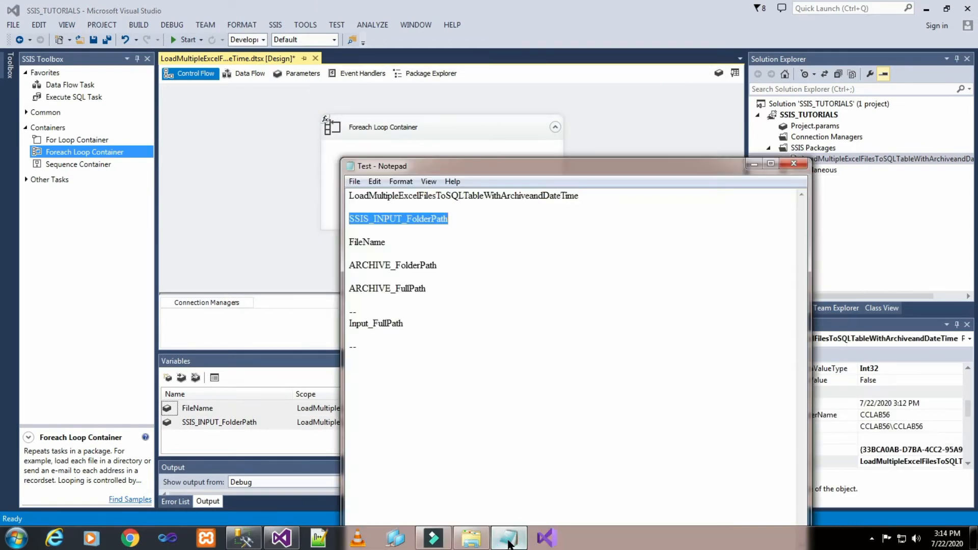
{"action": "double_click", "coordinate": [377, 242]}
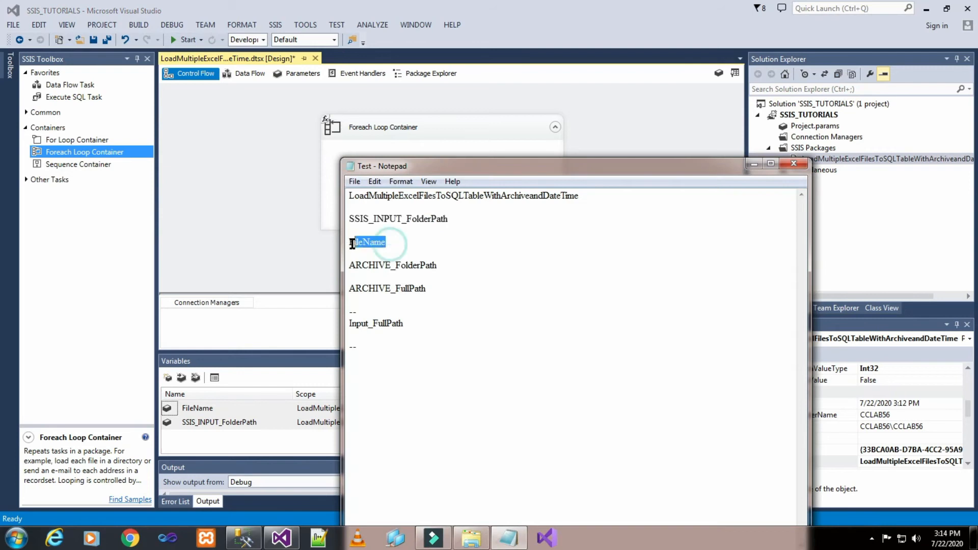
{"action": "left_click", "coordinate": [281, 220]}
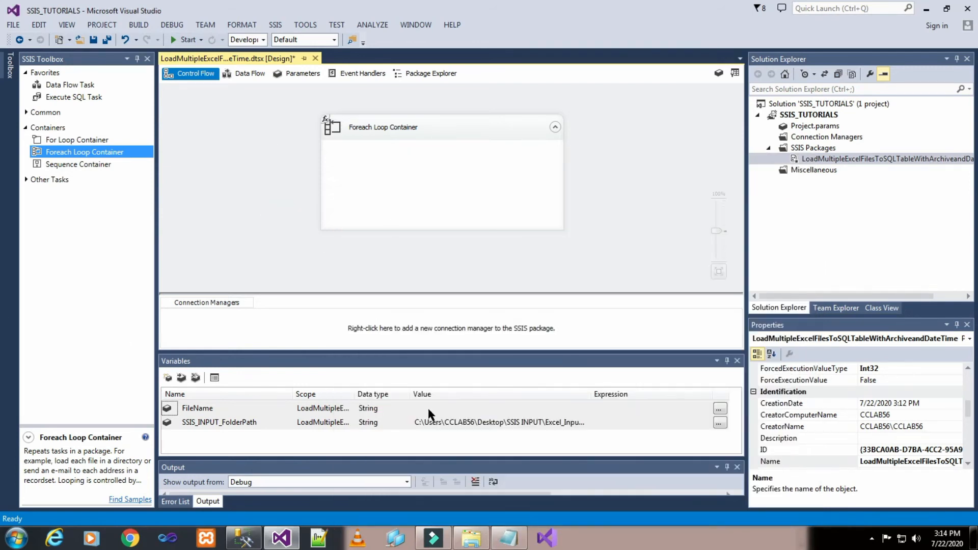
Step: Copy the name of the Electronics Engineering workbook from the desktop's SSIS INPUT\Excel_Input_Files folder and return to Visual Studio
{"action": "left_click", "coordinate": [974, 539]}
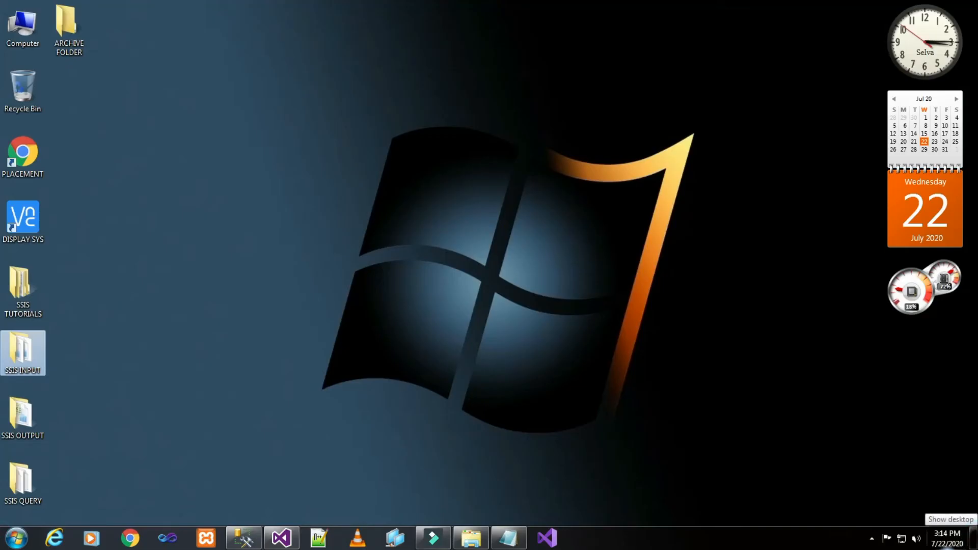
{"action": "double_click", "coordinate": [30, 349]}
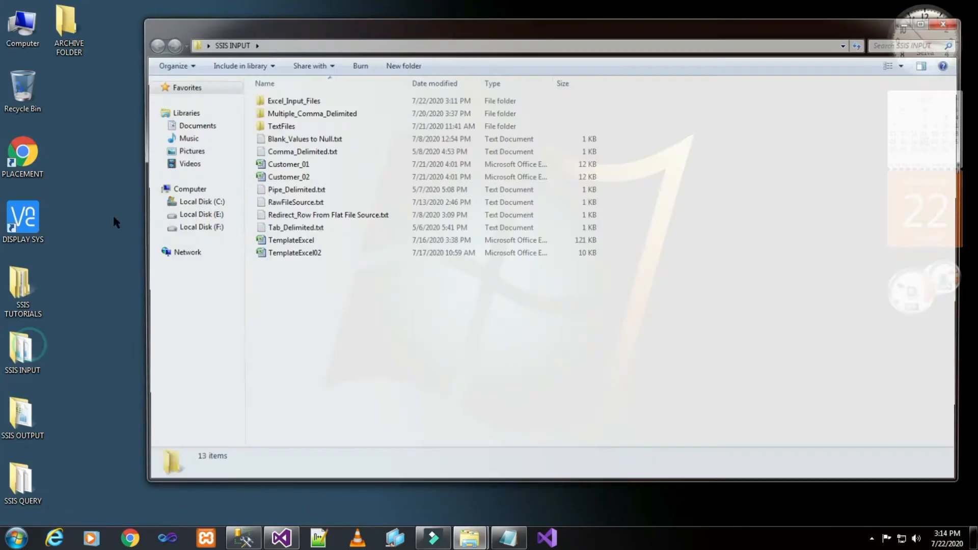
{"action": "double_click", "coordinate": [306, 98]}
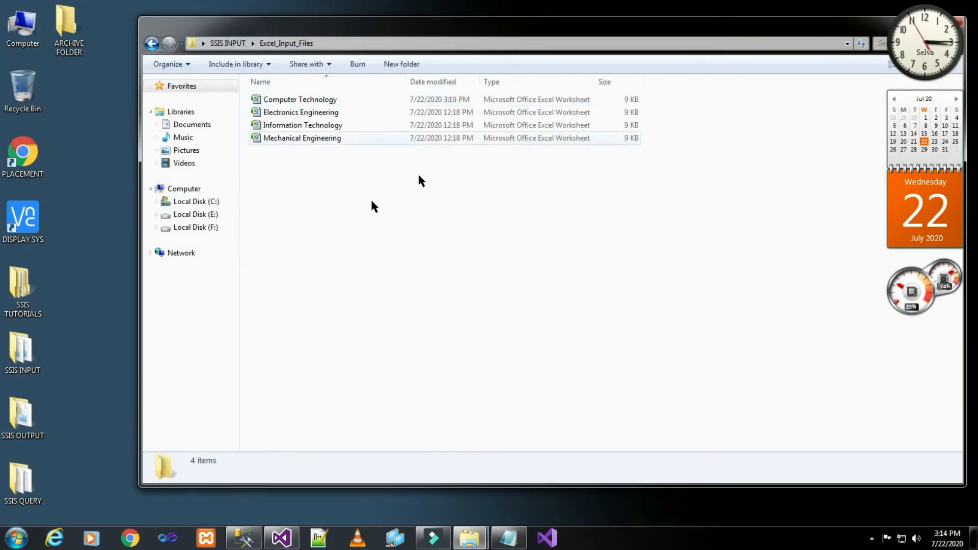
{"action": "right_click", "coordinate": [315, 113]}
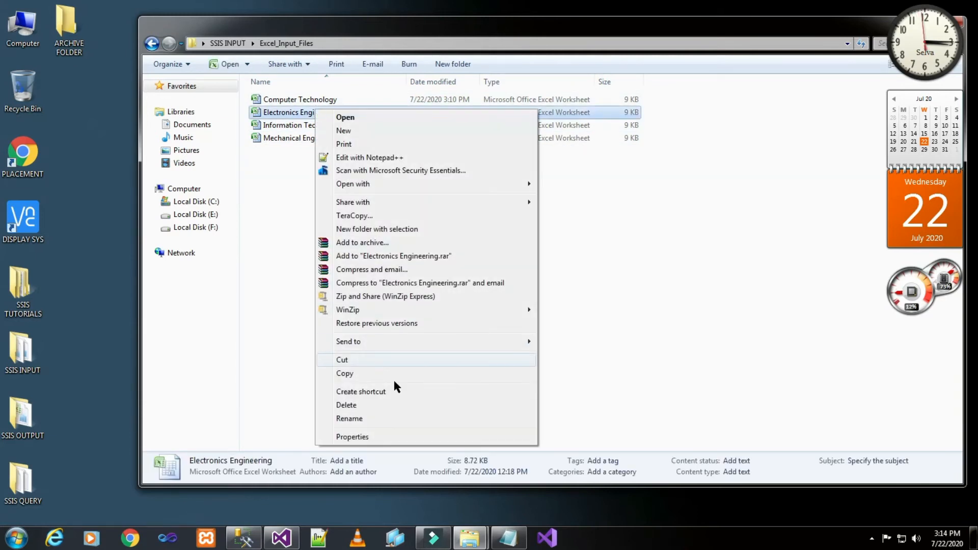
{"action": "left_click", "coordinate": [384, 418]}
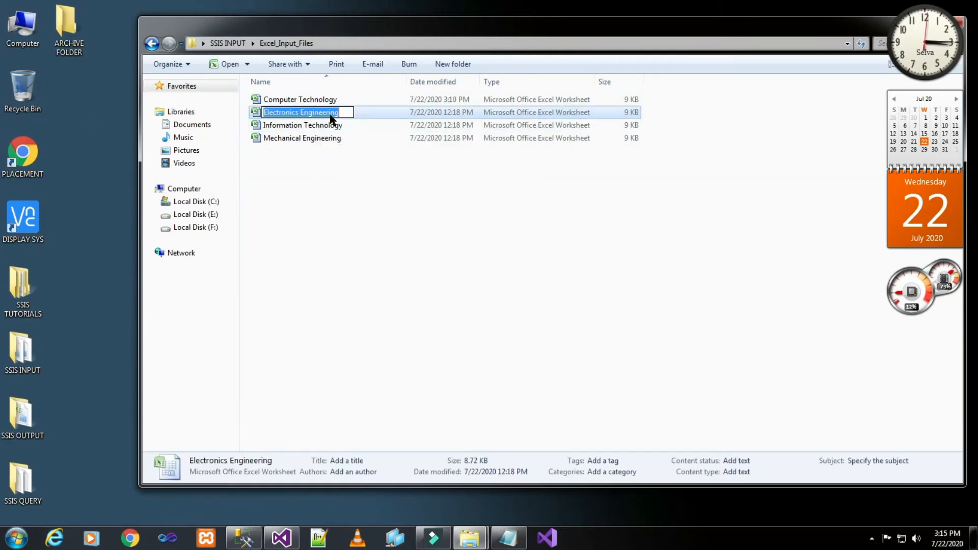
{"action": "right_click", "coordinate": [331, 117]}
{"action": "left_click", "coordinate": [370, 152]}
{"action": "left_click", "coordinate": [89, 267]}
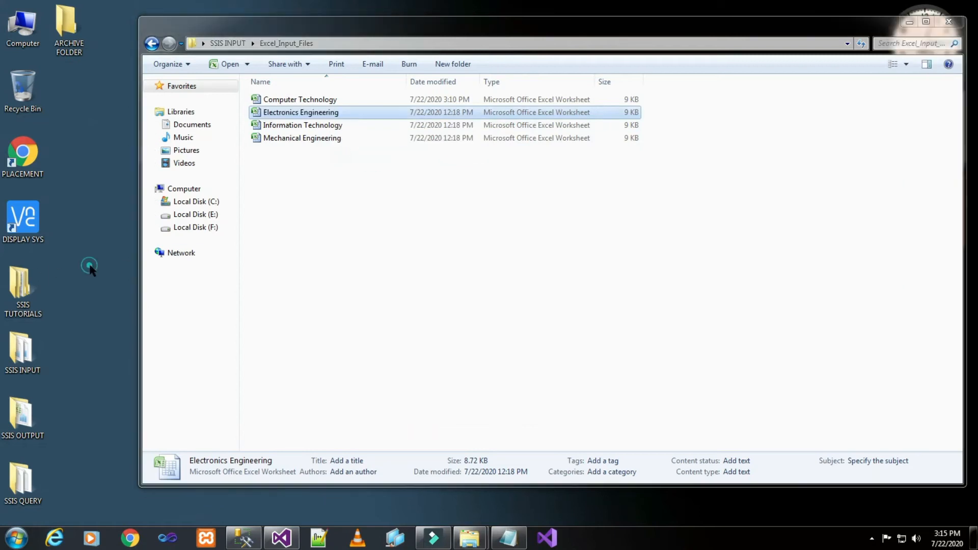
{"action": "left_click", "coordinate": [282, 537]}
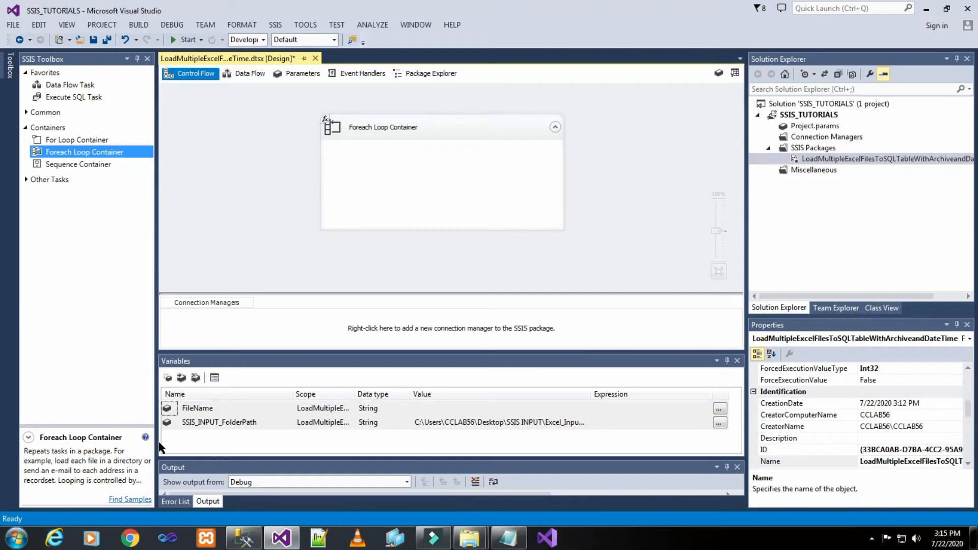
Step: Set the value of the FileName variable to the copied workbook name, Electronics Engineering
{"action": "left_click", "coordinate": [461, 407]}
{"action": "key", "text": "ctrl+v"}
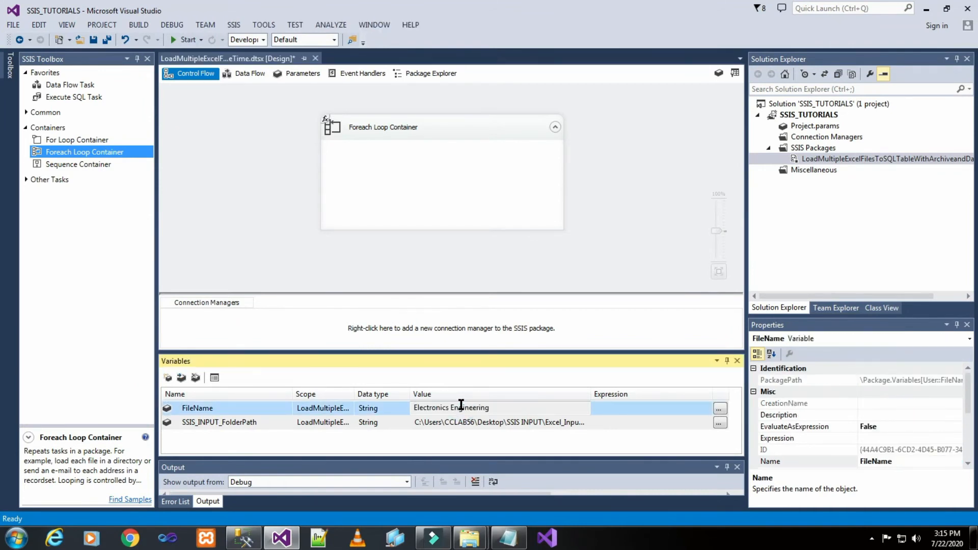
{"action": "left_click", "coordinate": [513, 447]}
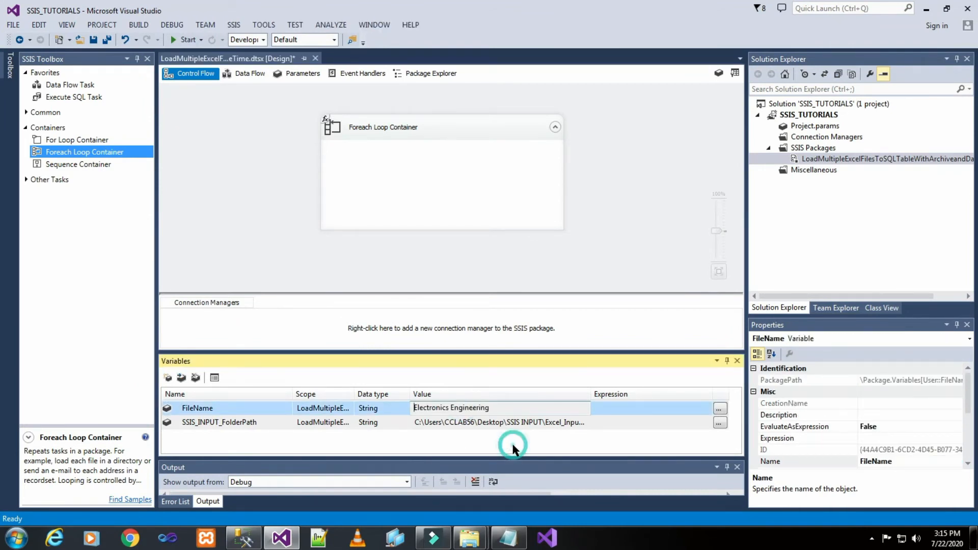
{"action": "left_click", "coordinate": [612, 167]}
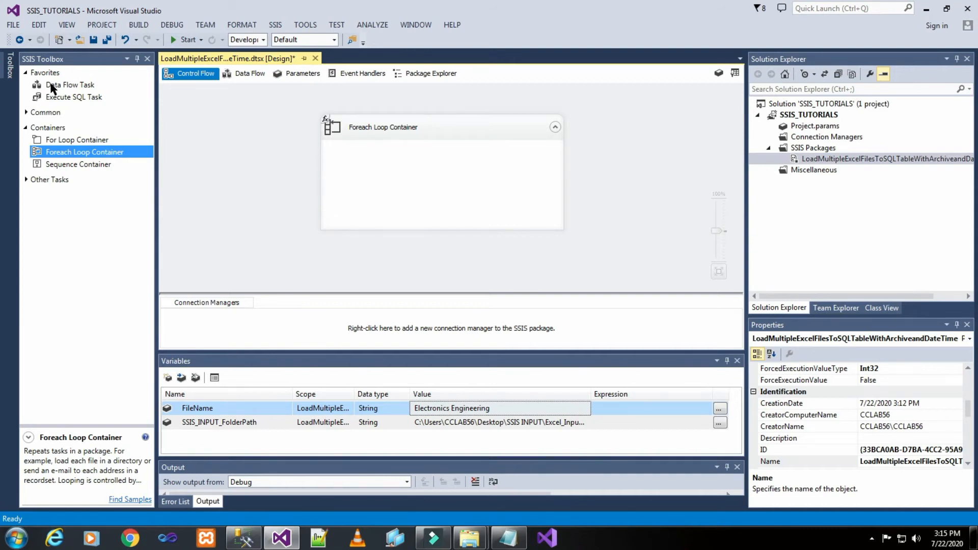
Step: Add a Data Flow Task inside the Foreach Loop Container and open its data flow
{"action": "left_click_drag", "start_coordinate": [52, 85], "coordinate": [421, 172]}
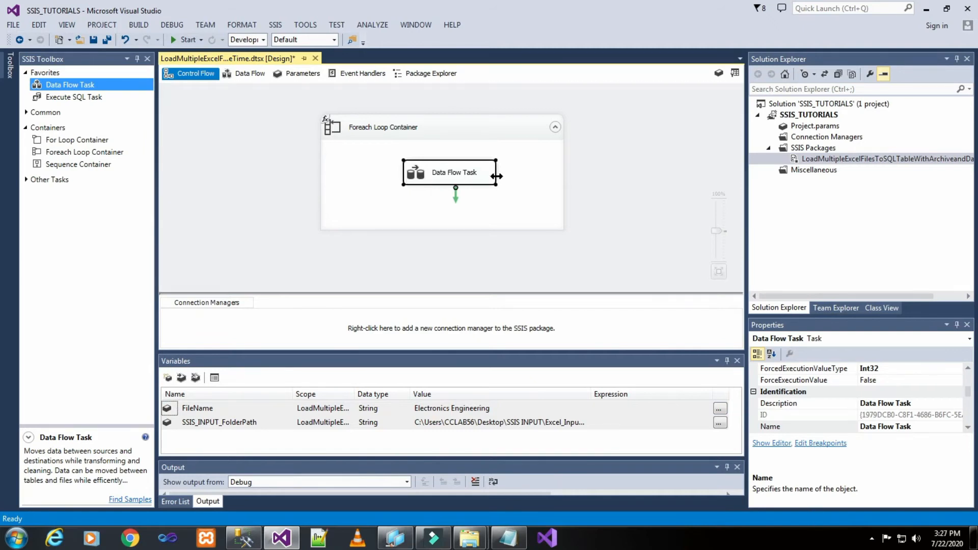
{"action": "left_click", "coordinate": [511, 184]}
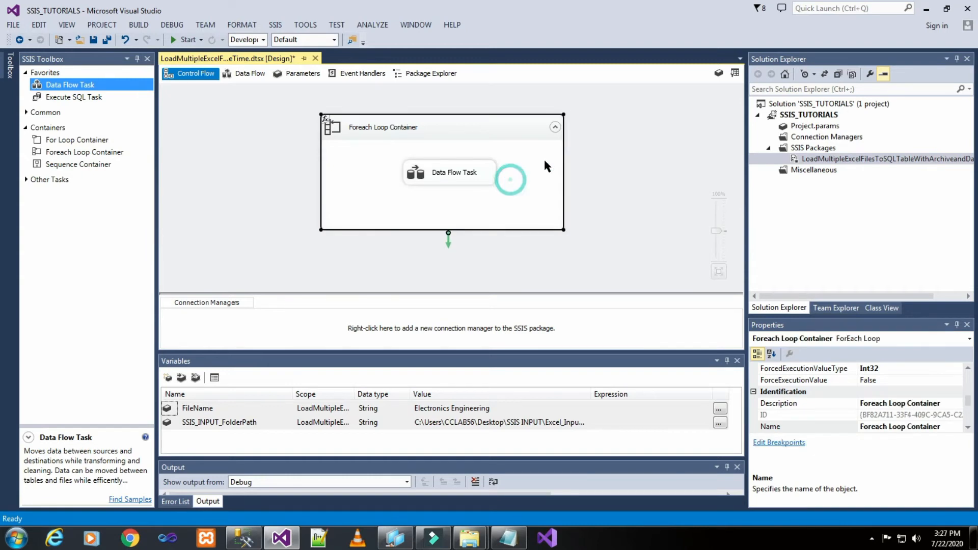
{"action": "double_click", "coordinate": [476, 174]}
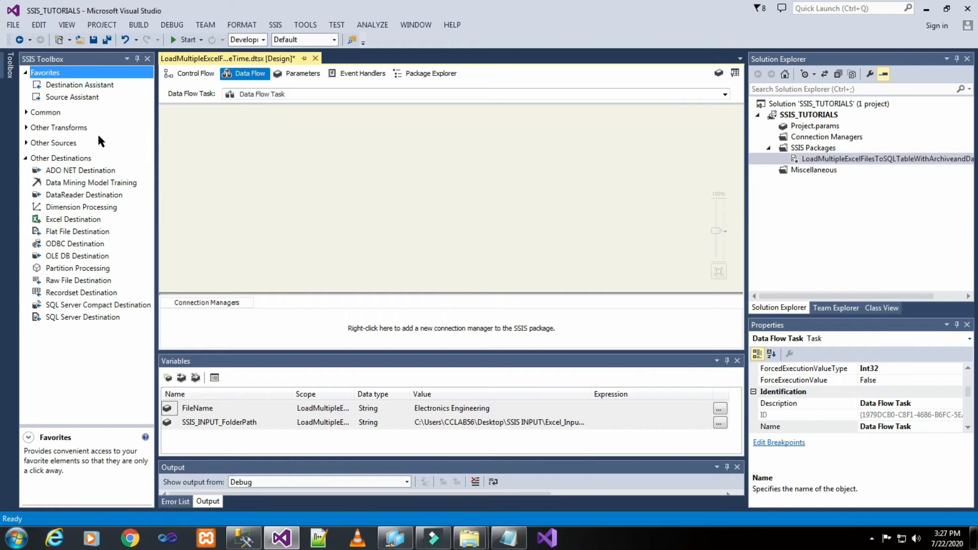
Step: Add an Excel Source near the upper part of the empty data flow
{"action": "left_click", "coordinate": [25, 142]}
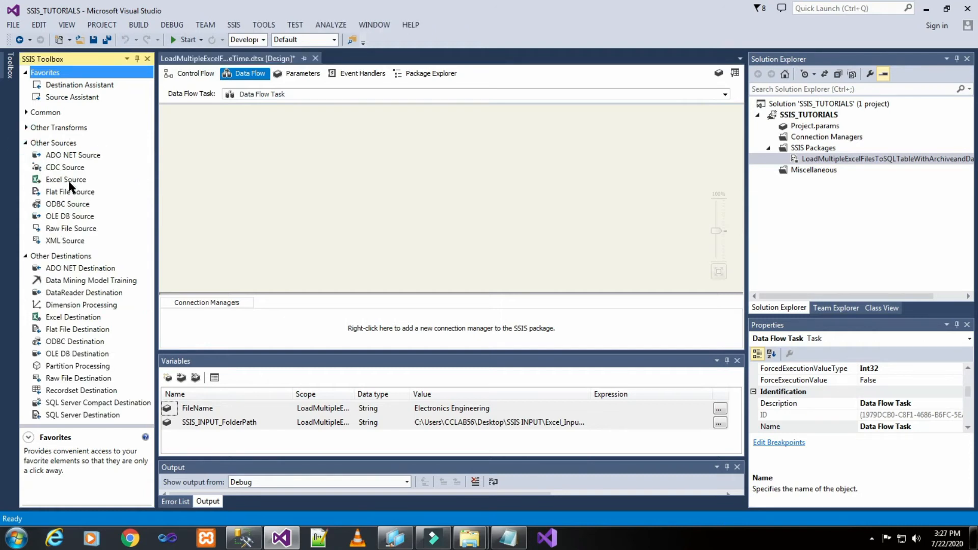
{"action": "left_click_drag", "start_coordinate": [66, 179], "coordinate": [352, 135]}
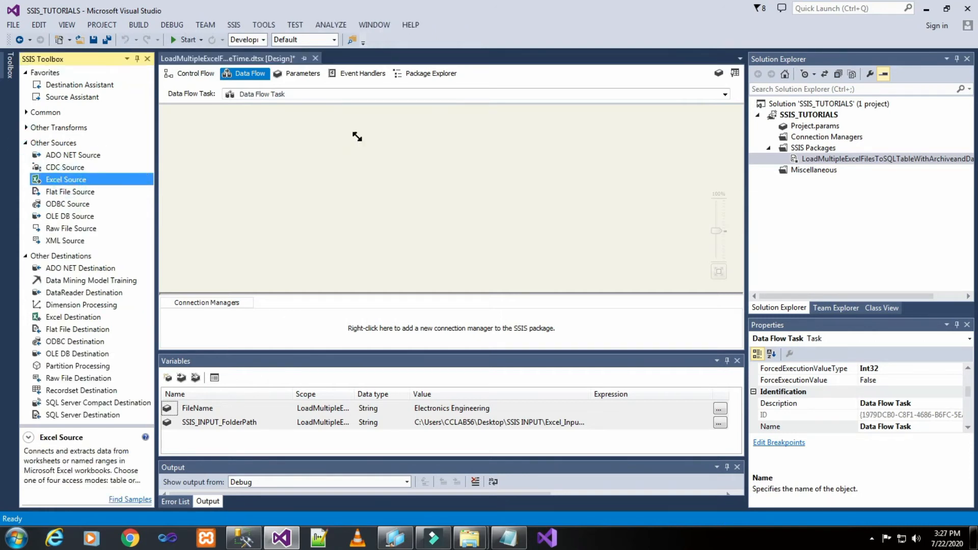
{"action": "left_click", "coordinate": [576, 193]}
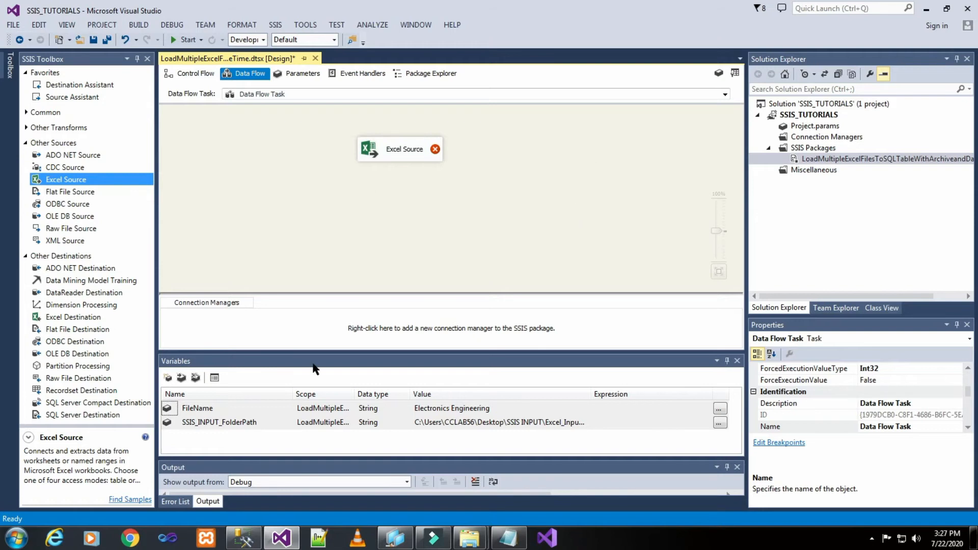
Step: Add a Data Conversion transformation below the Excel Source and an OLE DB Destination beneath it
{"action": "left_click", "coordinate": [25, 142]}
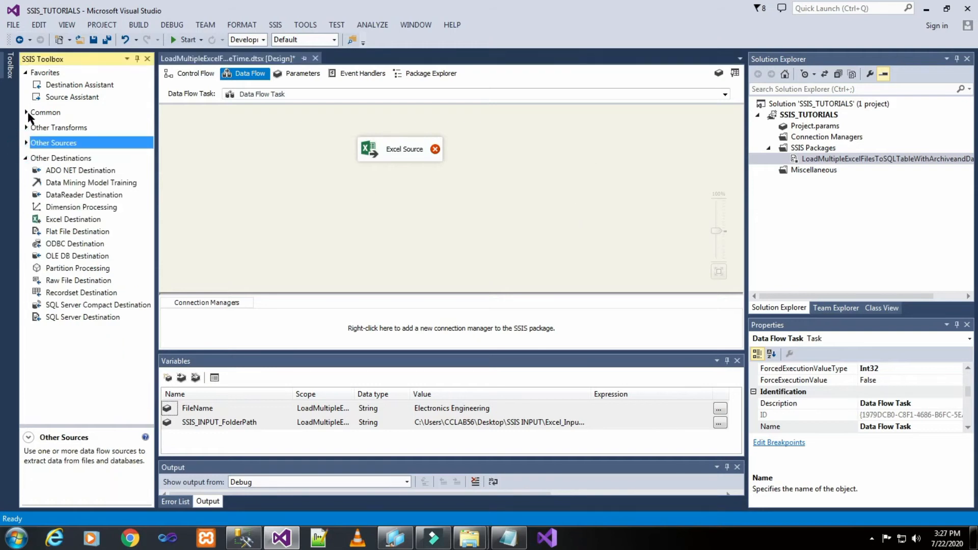
{"action": "left_click", "coordinate": [26, 113]}
{"action": "left_click_drag", "start_coordinate": [72, 148], "coordinate": [356, 187]}
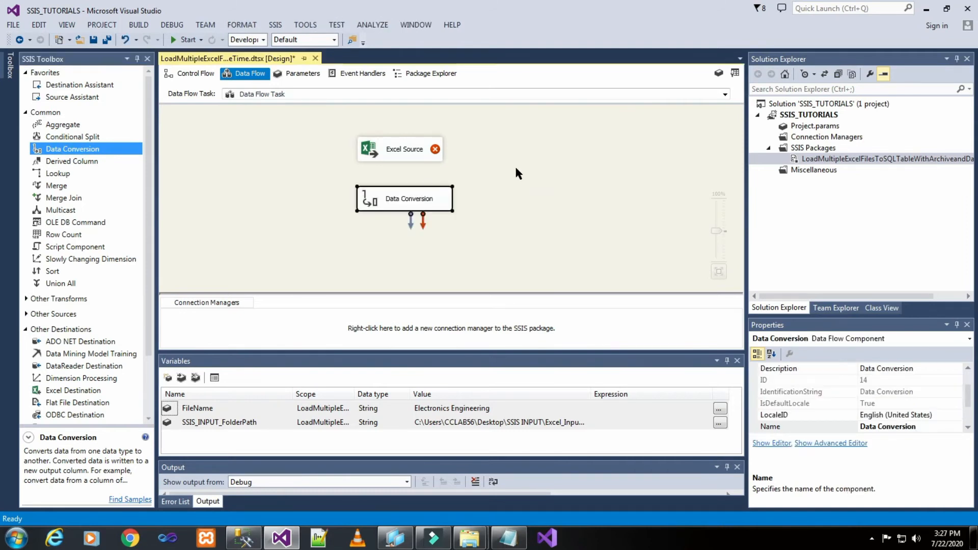
{"action": "left_click", "coordinate": [515, 168]}
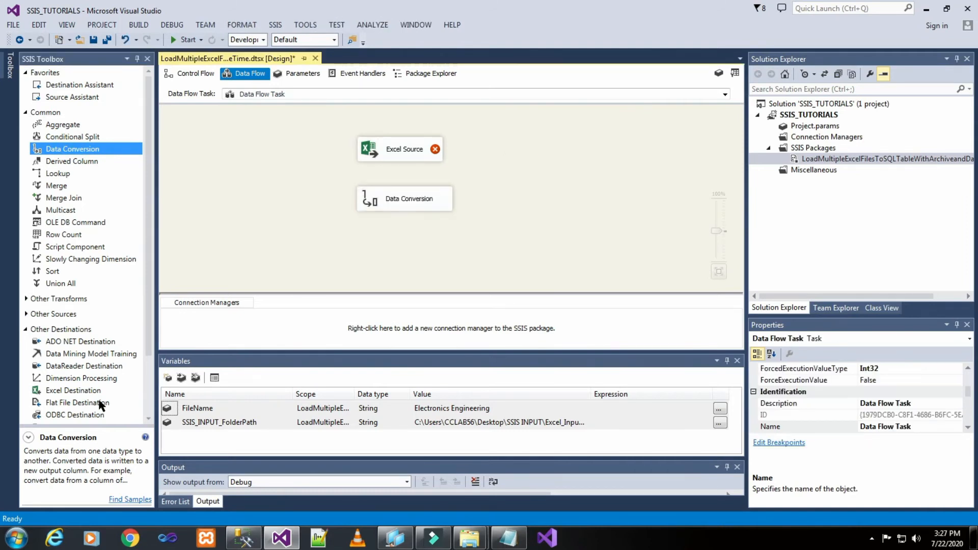
{"action": "scroll", "coordinate": [82, 411], "scroll_direction": "down", "scroll_amount": 2}
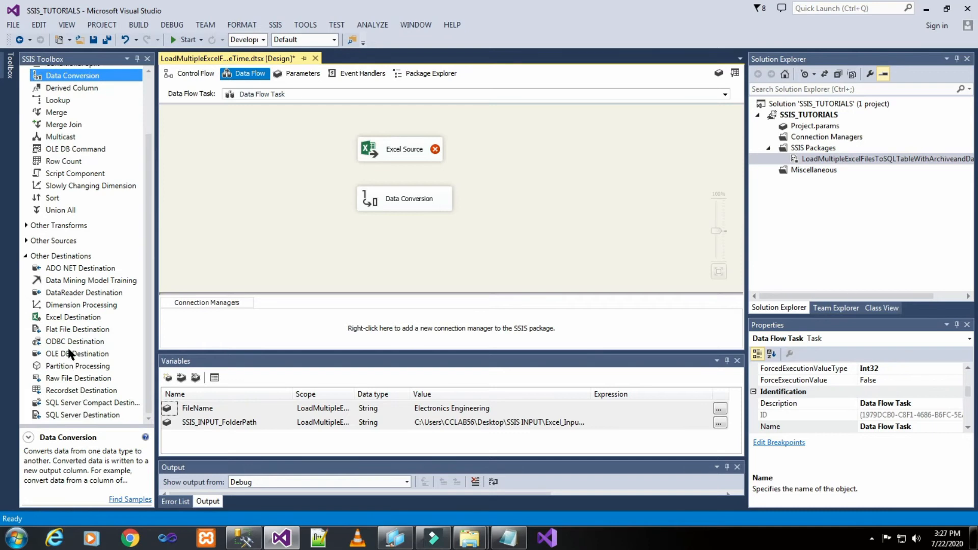
{"action": "left_click_drag", "start_coordinate": [72, 353], "coordinate": [356, 236]}
Step: Connect the Excel Source output to the Data Conversion and the Data Conversion output to the OLE DB Destination
{"action": "left_click", "coordinate": [410, 147]}
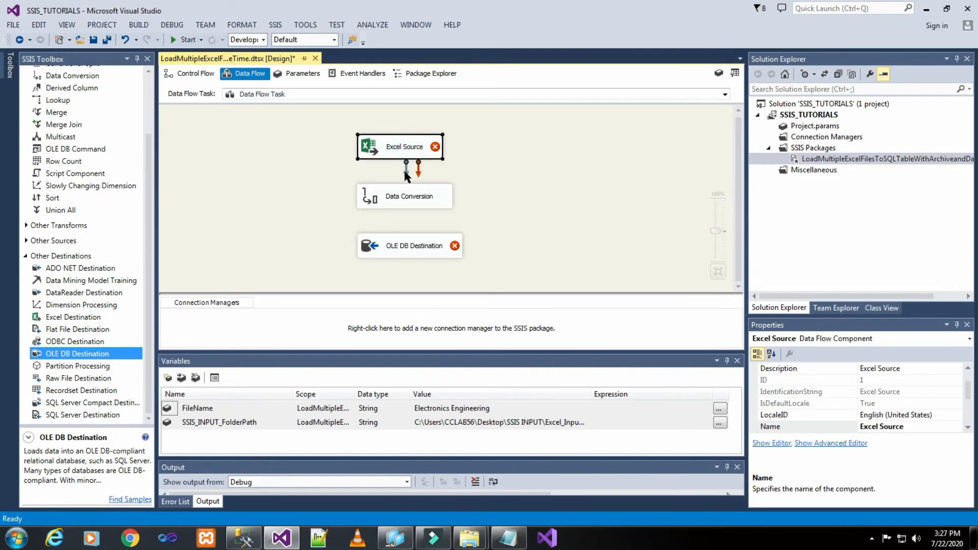
{"action": "left_click_drag", "start_coordinate": [409, 170], "coordinate": [412, 240]}
{"action": "left_click", "coordinate": [484, 200]}
{"action": "left_click", "coordinate": [414, 204]}
{"action": "left_click", "coordinate": [557, 207]}
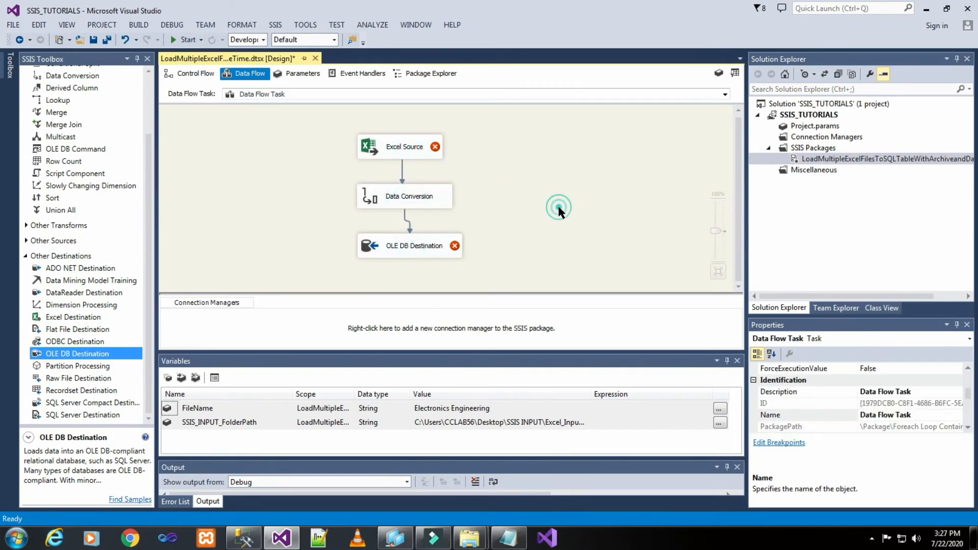
Step: Create a Microsoft Excel 2007 connection for the Excel Source, pointing to Electronics Engineering.xlsx in the Excel_Input_Files folder
{"action": "double_click", "coordinate": [407, 148]}
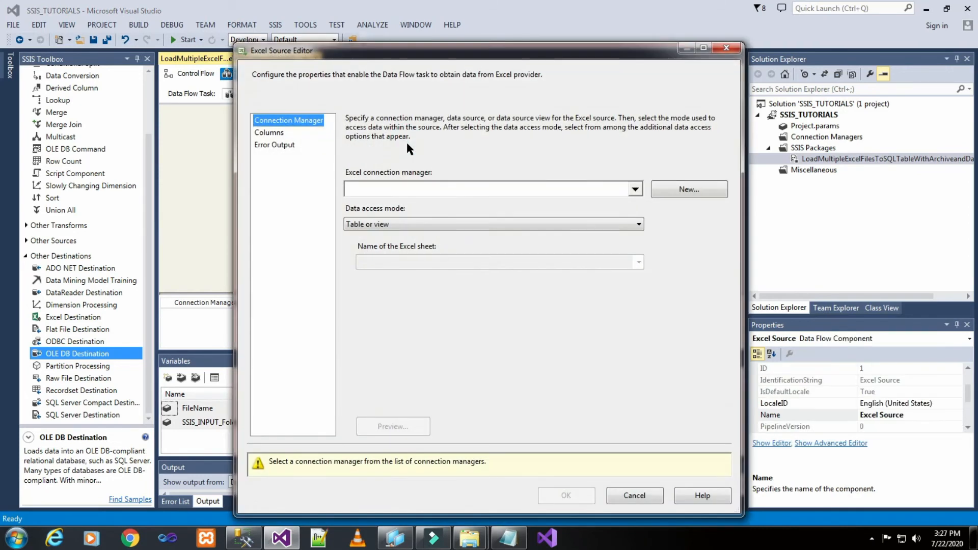
{"action": "left_click", "coordinate": [689, 189]}
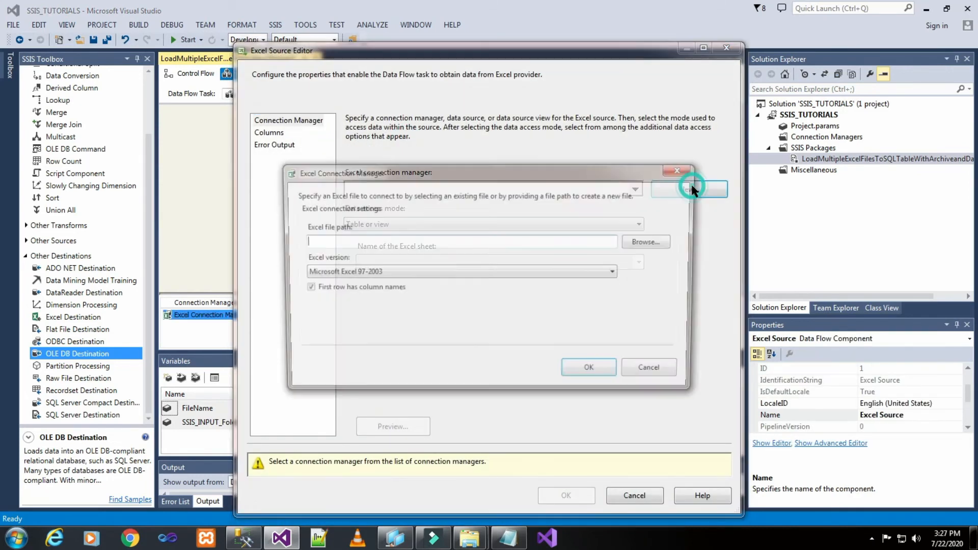
{"action": "left_click", "coordinate": [658, 245]}
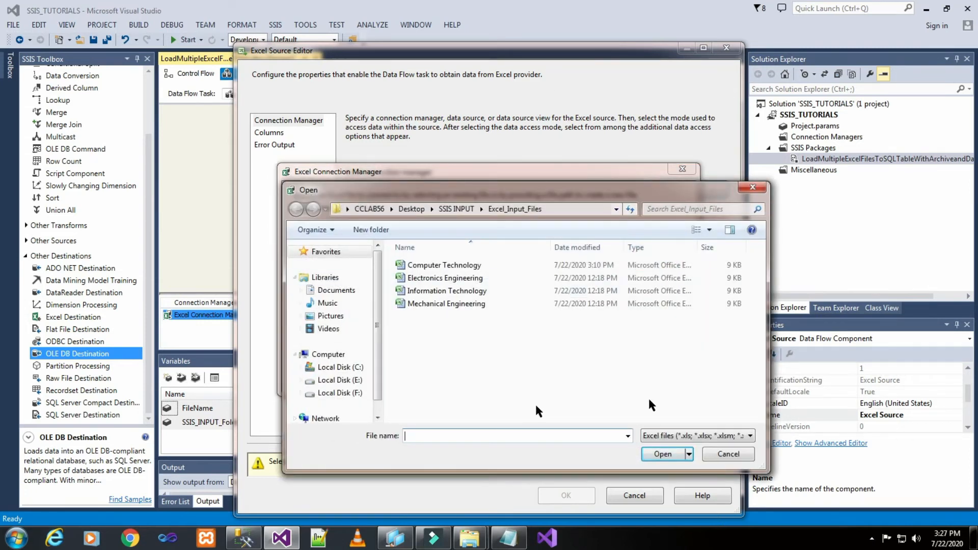
{"action": "double_click", "coordinate": [478, 277]}
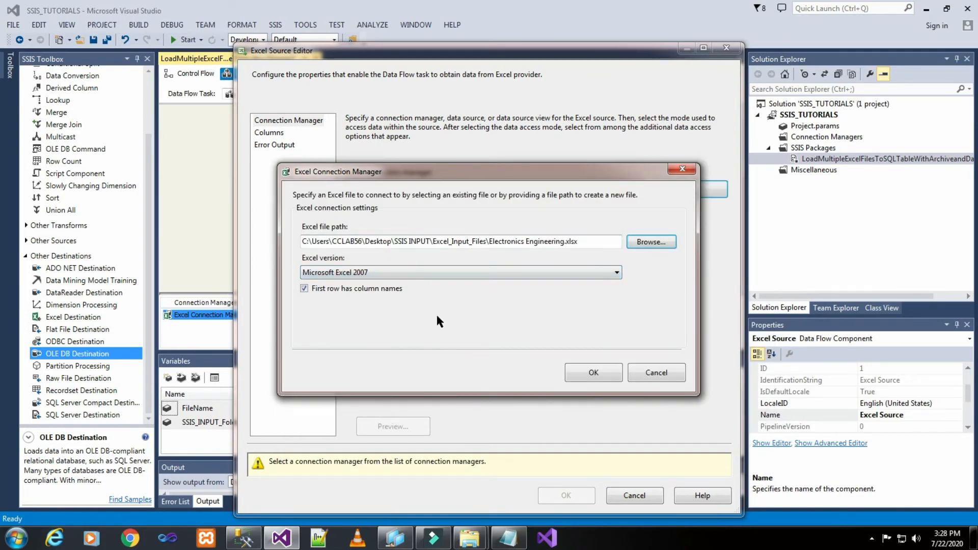
{"action": "left_click", "coordinate": [599, 372]}
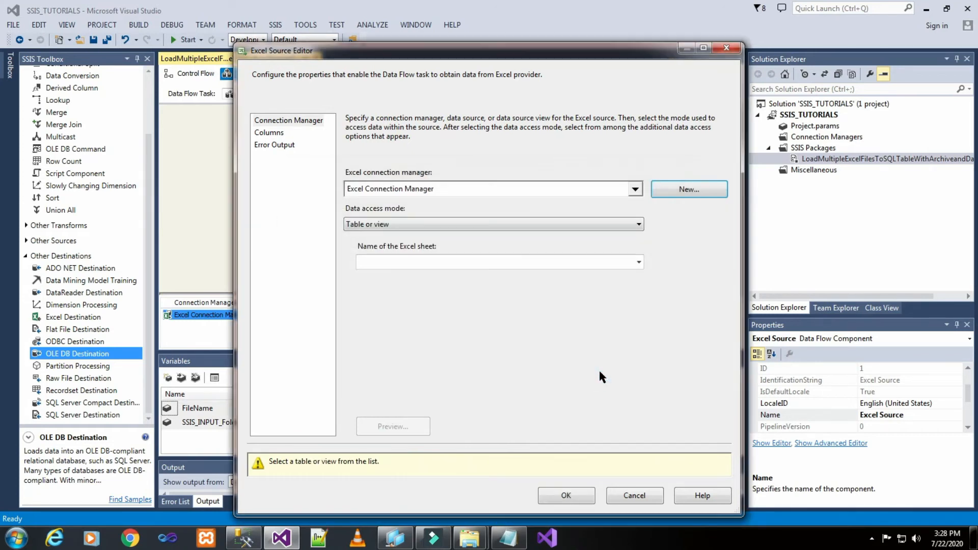
Step: Keep Table or view as the Excel Source's data access mode and choose Sheet1$ as the Excel sheet
{"action": "left_click", "coordinate": [632, 222]}
{"action": "left_click", "coordinate": [690, 224]}
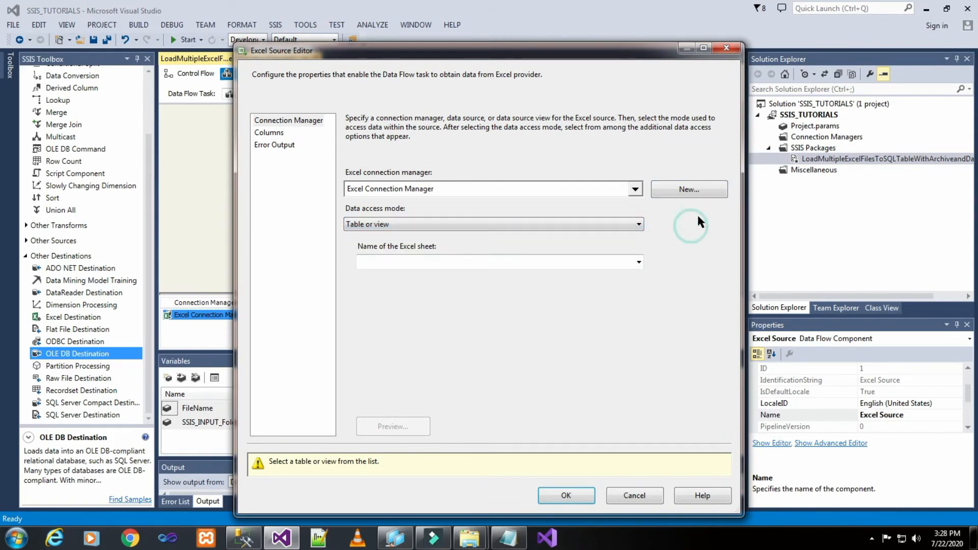
{"action": "left_click", "coordinate": [638, 262]}
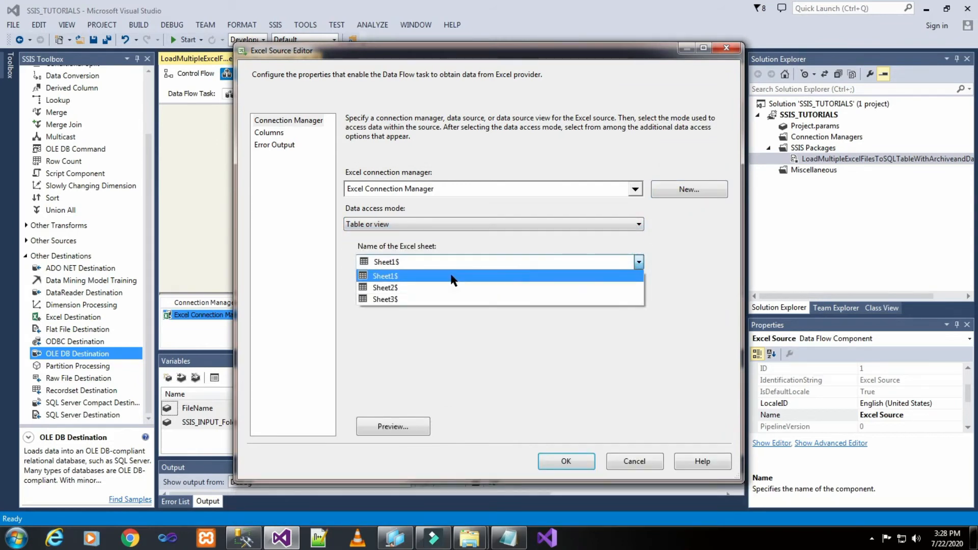
{"action": "left_click", "coordinate": [452, 280]}
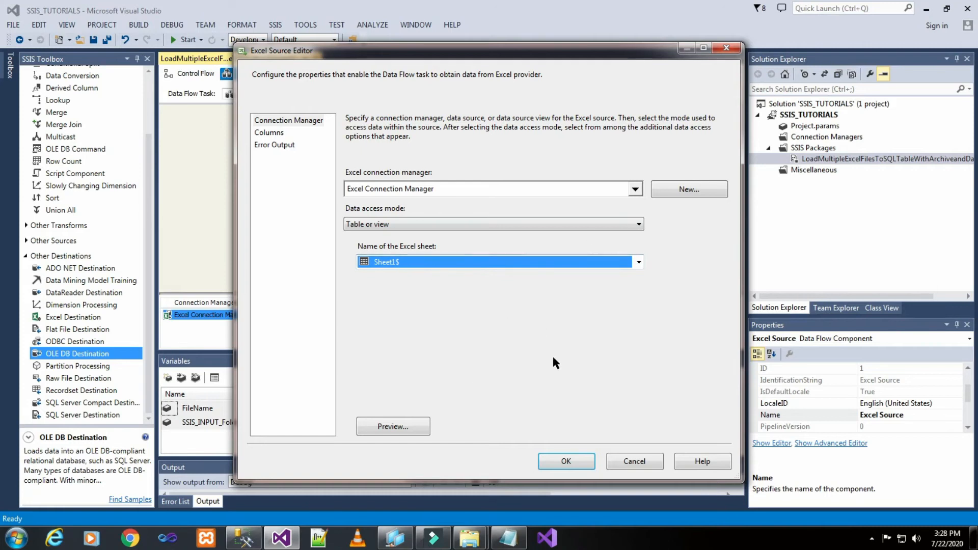
Step: Switch to the Excel_Input_Files folder in Windows Explorer, check all three sheets of the Computer Technology workbook in Excel, and close it
{"action": "left_click", "coordinate": [469, 537]}
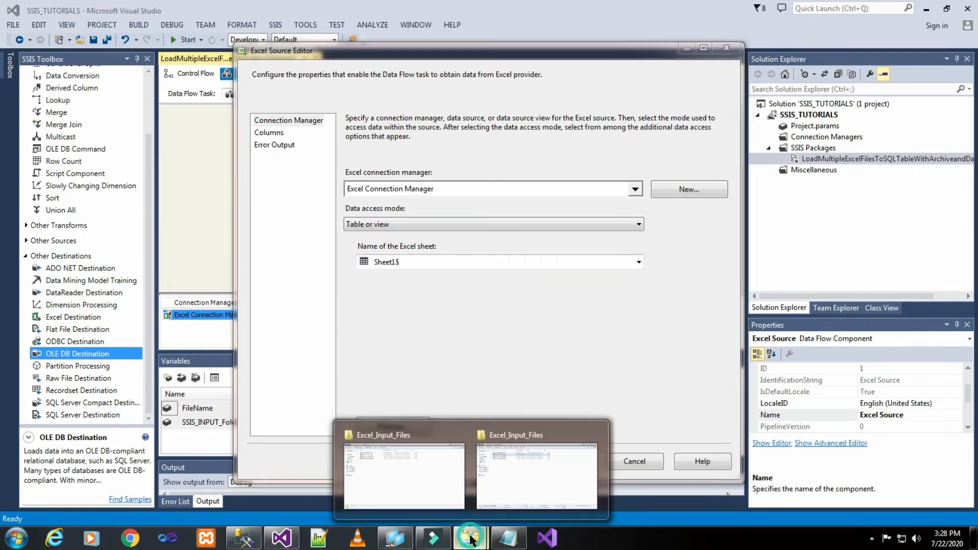
{"action": "left_click", "coordinate": [401, 433]}
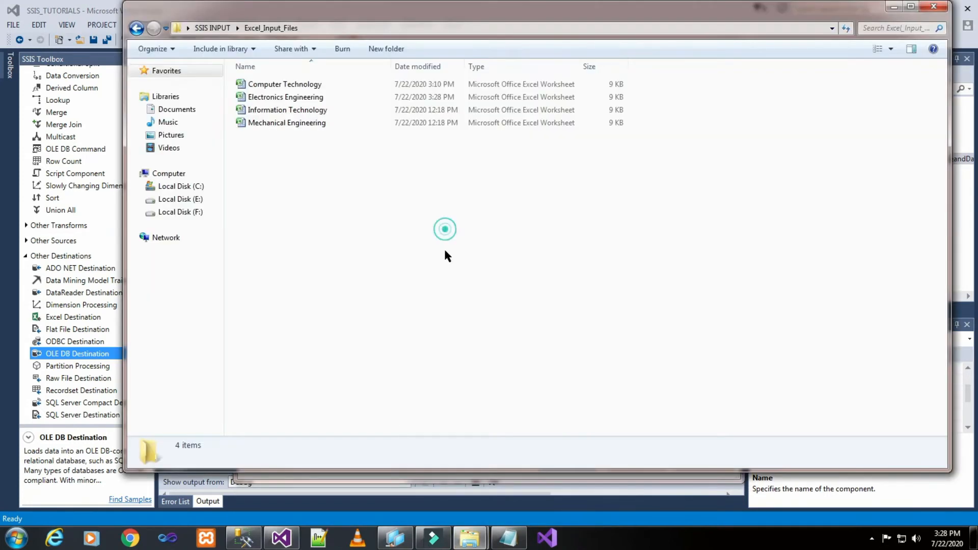
{"action": "double_click", "coordinate": [328, 84]}
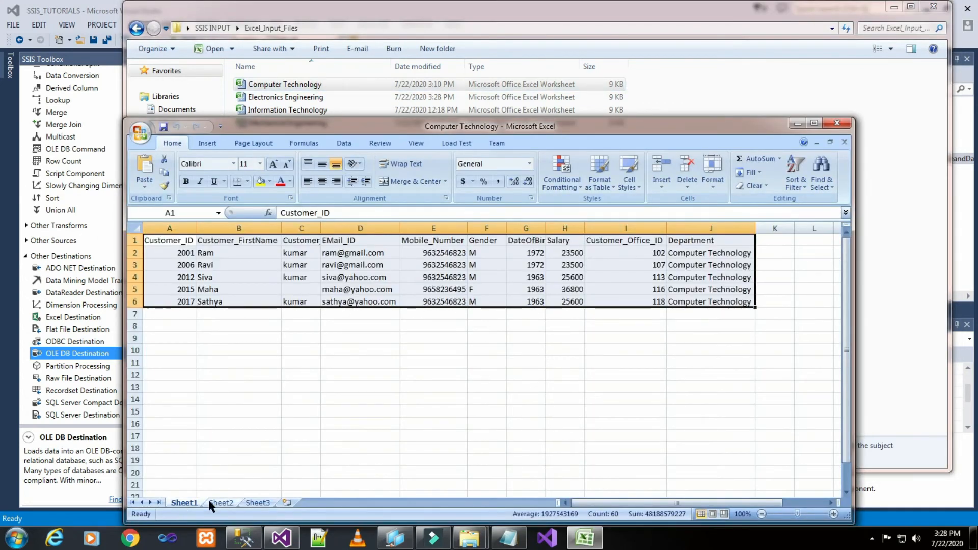
{"action": "left_click", "coordinate": [209, 502]}
{"action": "left_click", "coordinate": [257, 503]}
{"action": "left_click", "coordinate": [186, 502]}
{"action": "left_click", "coordinate": [837, 122]}
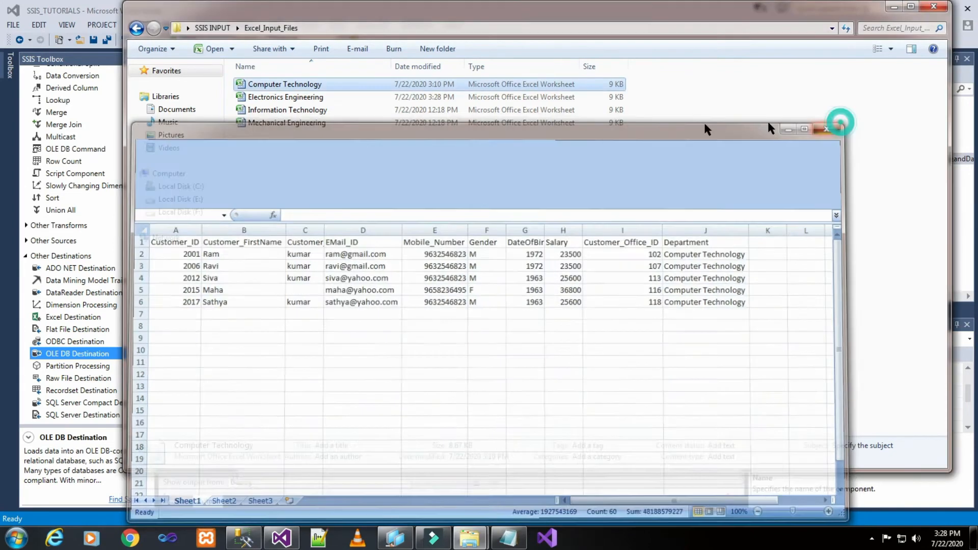
Step: Open the Electronics Engineering workbook, check the contents of its three sheets, and close it
{"action": "double_click", "coordinate": [325, 97]}
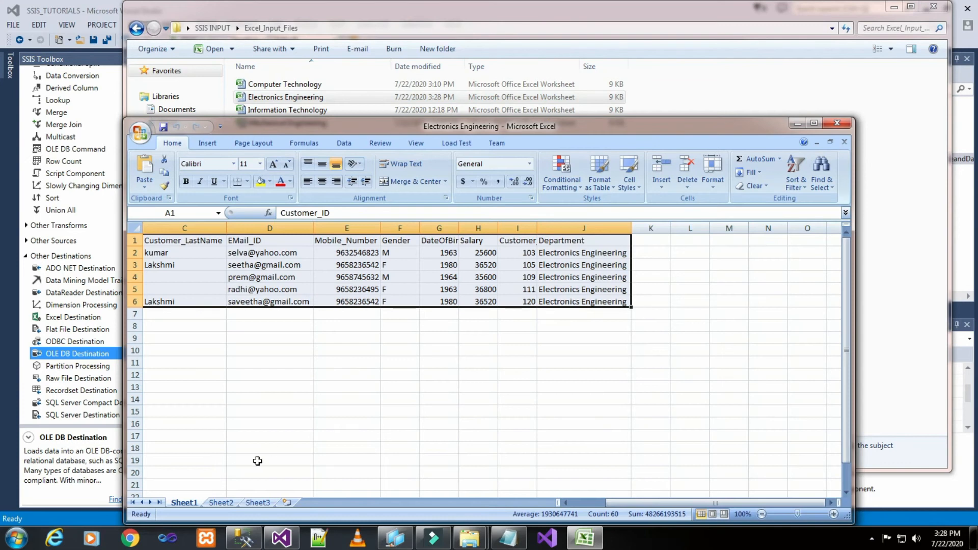
{"action": "left_click", "coordinate": [230, 500]}
{"action": "left_click", "coordinate": [258, 500]}
{"action": "left_click", "coordinate": [177, 499]}
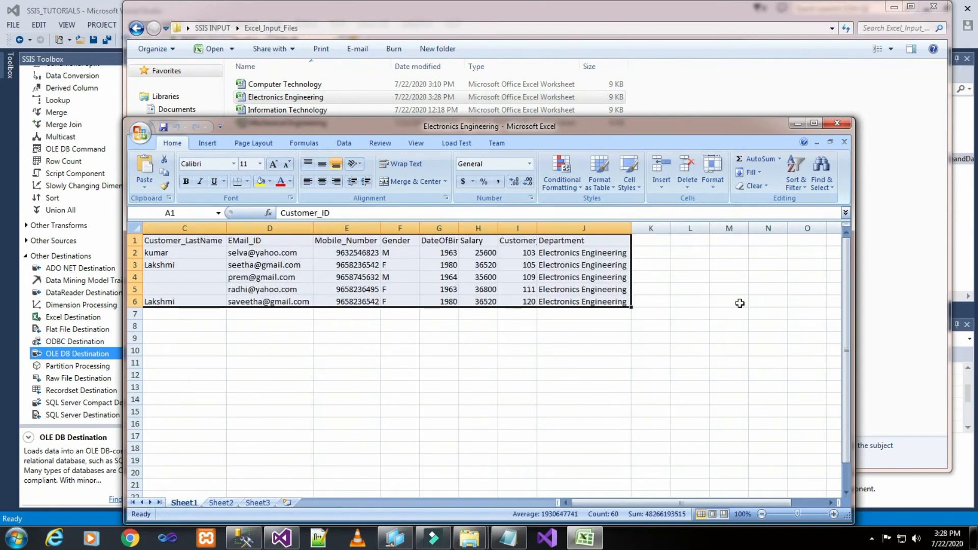
{"action": "left_click", "coordinate": [836, 123]}
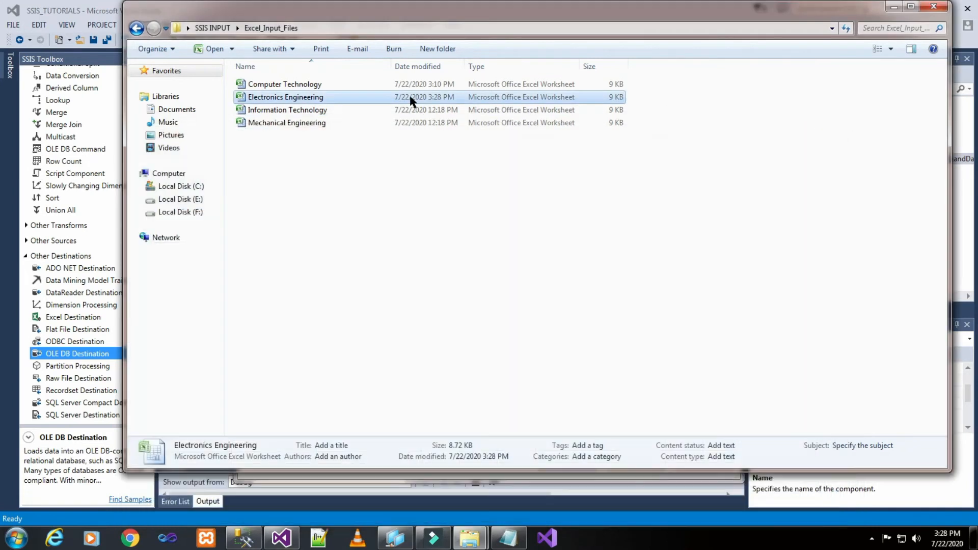
Step: Open the Information Technology workbook, check the contents of its three sheets, and close it
{"action": "double_click", "coordinate": [366, 109]}
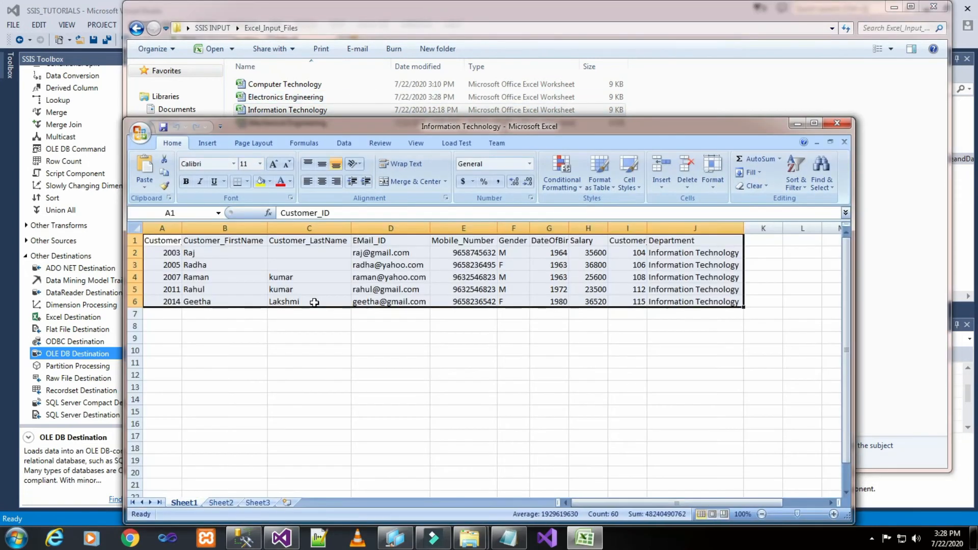
{"action": "left_click", "coordinate": [224, 503]}
{"action": "left_click", "coordinate": [257, 503]}
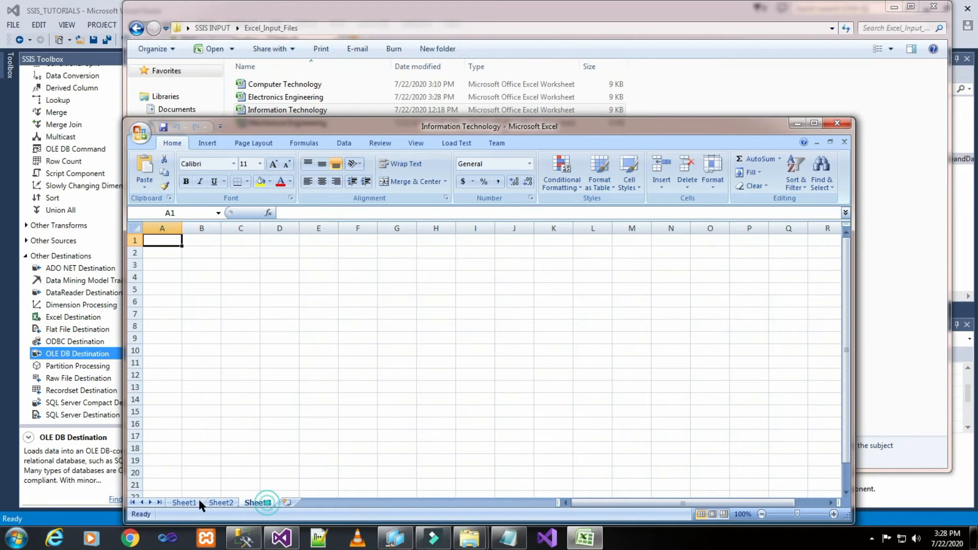
{"action": "left_click", "coordinate": [185, 502]}
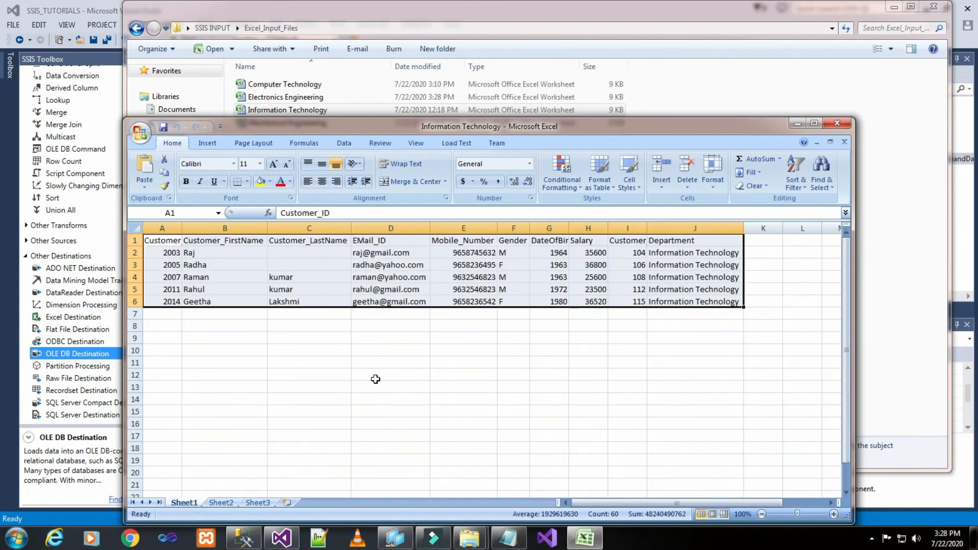
{"action": "left_click", "coordinate": [837, 123]}
Step: Open the Mechanical Engineering workbook, check the contents of its three sheets, and close it
{"action": "double_click", "coordinate": [290, 123]}
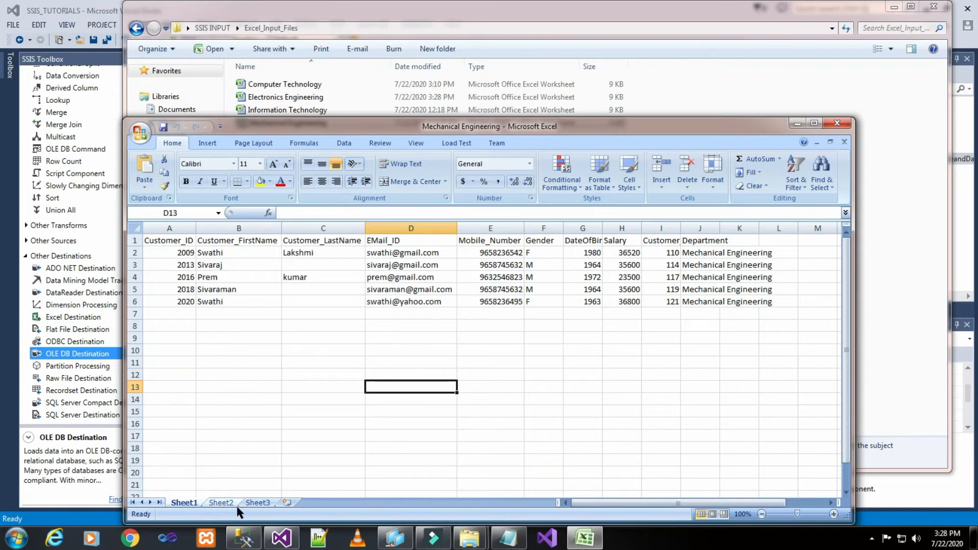
{"action": "left_click", "coordinate": [220, 503]}
{"action": "left_click", "coordinate": [255, 503]}
{"action": "left_click", "coordinate": [184, 502]}
{"action": "left_click", "coordinate": [840, 123]}
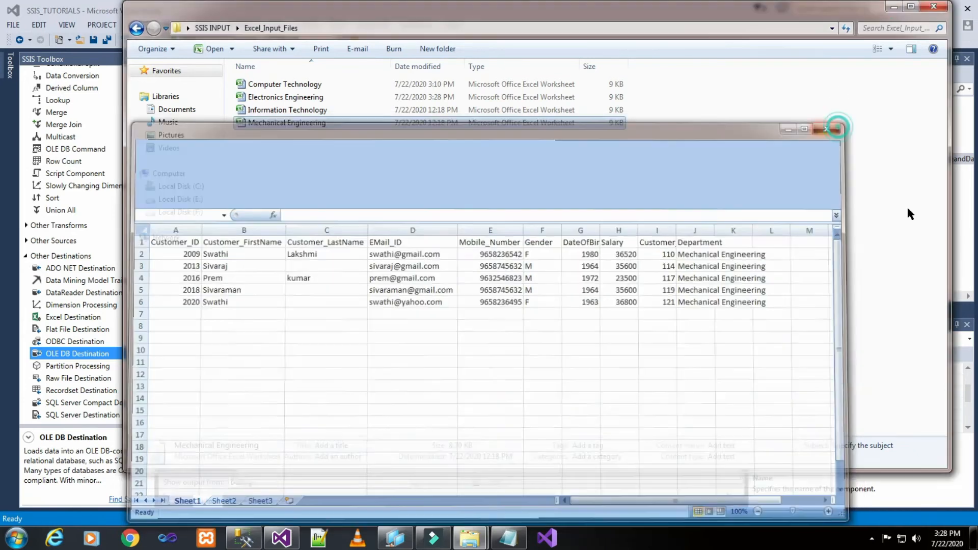
Step: Return to the Excel Source Editor, review its columns and error output settings, and accept the source configuration
{"action": "left_click", "coordinate": [893, 9]}
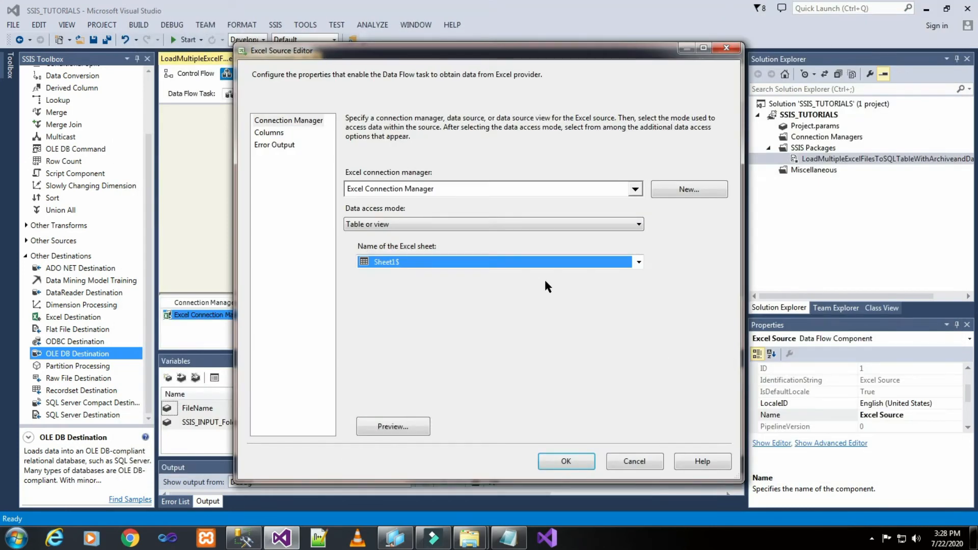
{"action": "left_click", "coordinate": [274, 133]}
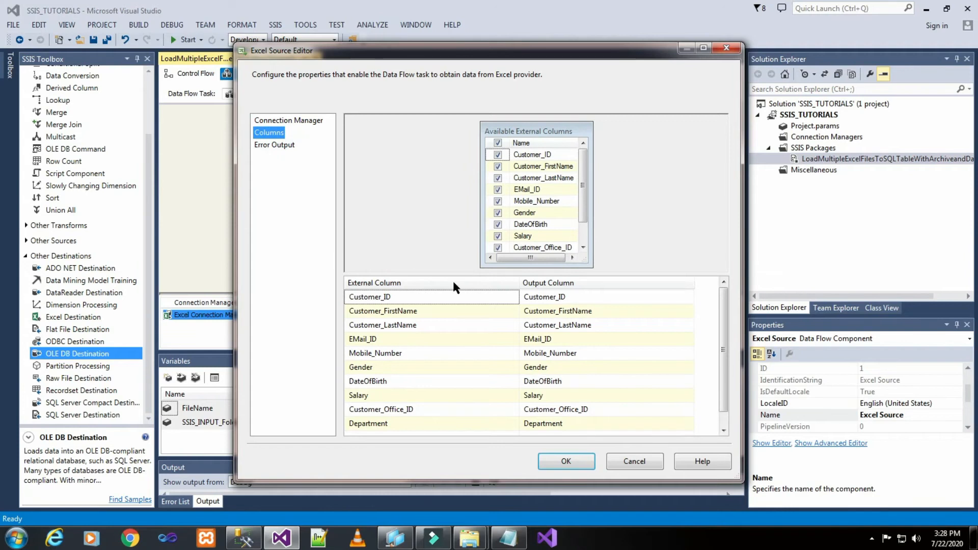
{"action": "left_click", "coordinate": [275, 145]}
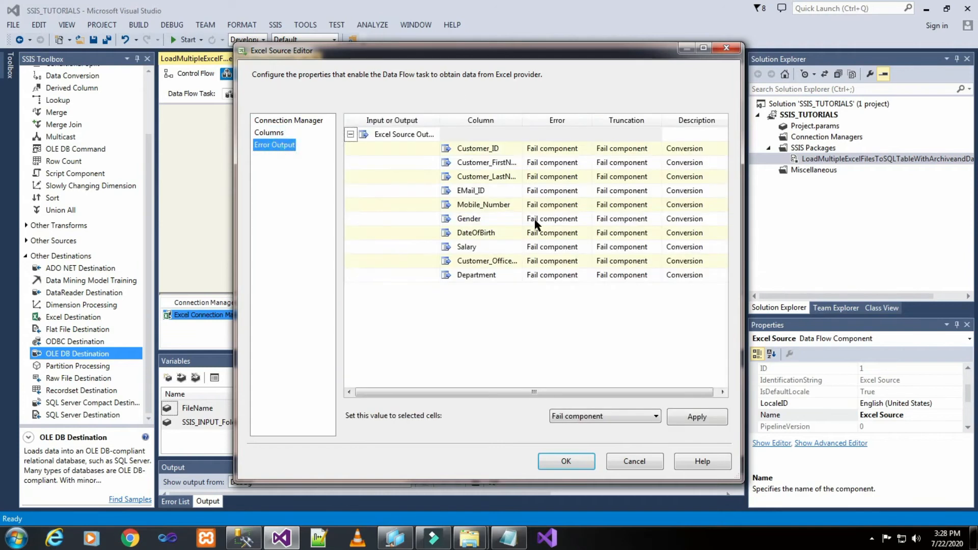
{"action": "left_click", "coordinate": [567, 460]}
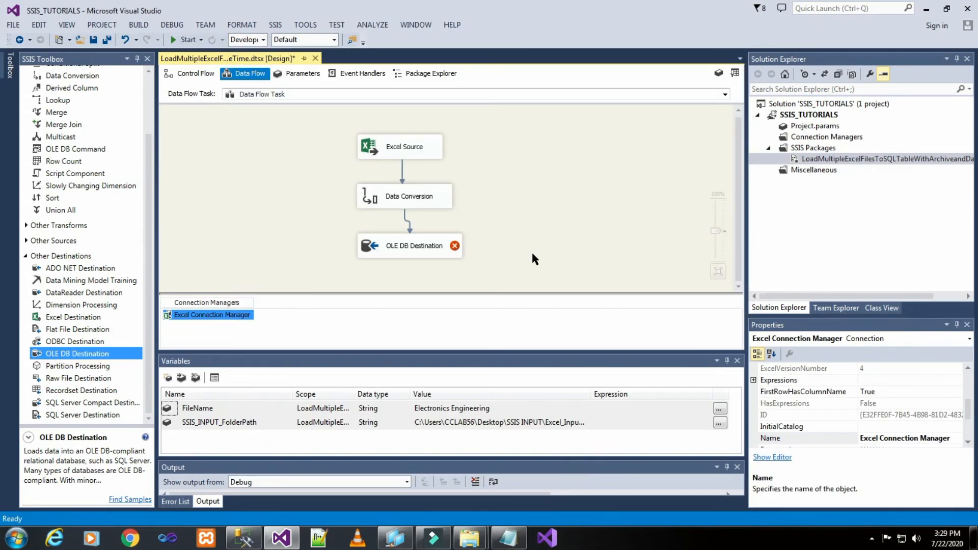
Step: In the Data Conversion transformation, select all input columns and set the data type of Customer_ID to string [DT_STR]
{"action": "double_click", "coordinate": [420, 198]}
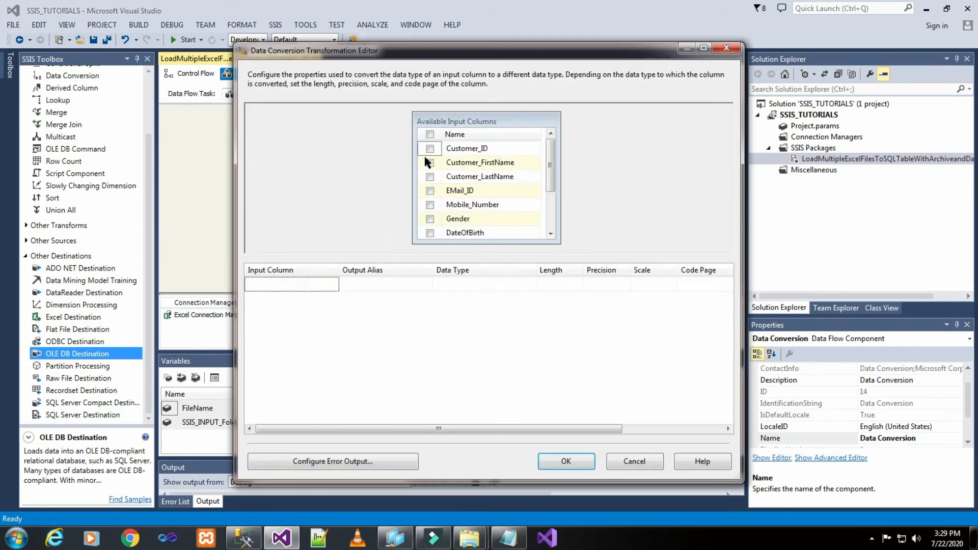
{"action": "left_click", "coordinate": [430, 134]}
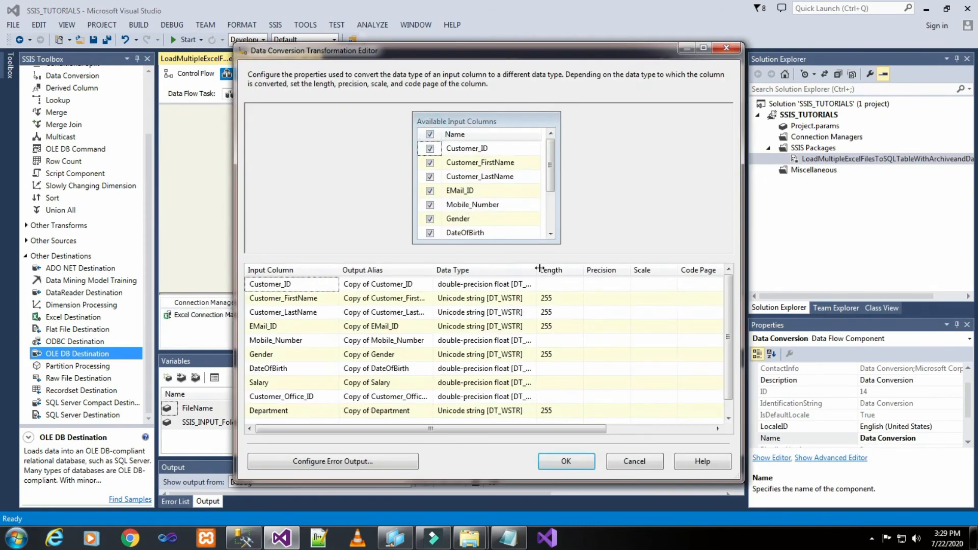
{"action": "left_click_drag", "start_coordinate": [539, 269], "coordinate": [574, 268]}
{"action": "left_click", "coordinate": [534, 284]}
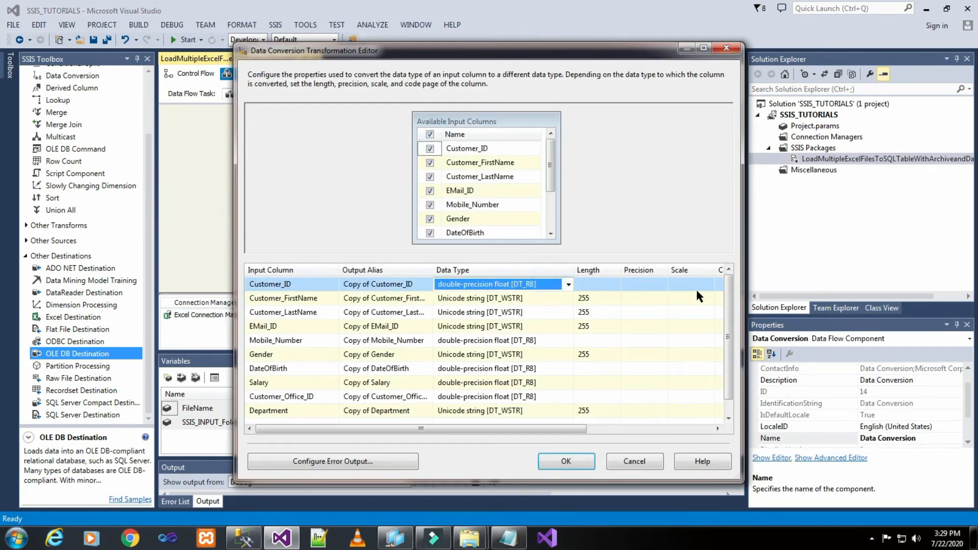
{"action": "key", "text": "s"}
{"action": "key", "text": "s"}
{"action": "key", "text": "s"}
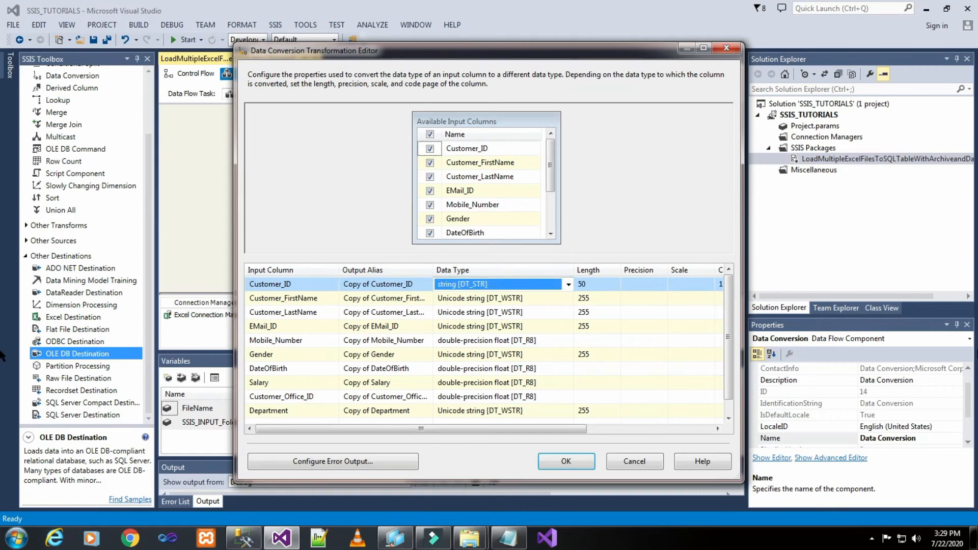
Step: Set the data type of Customer_FirstName and Customer_LastName to string [DT_STR]
{"action": "left_click", "coordinate": [540, 299]}
{"action": "key", "text": "s"}
{"action": "key", "text": "s"}
{"action": "key", "text": "s"}
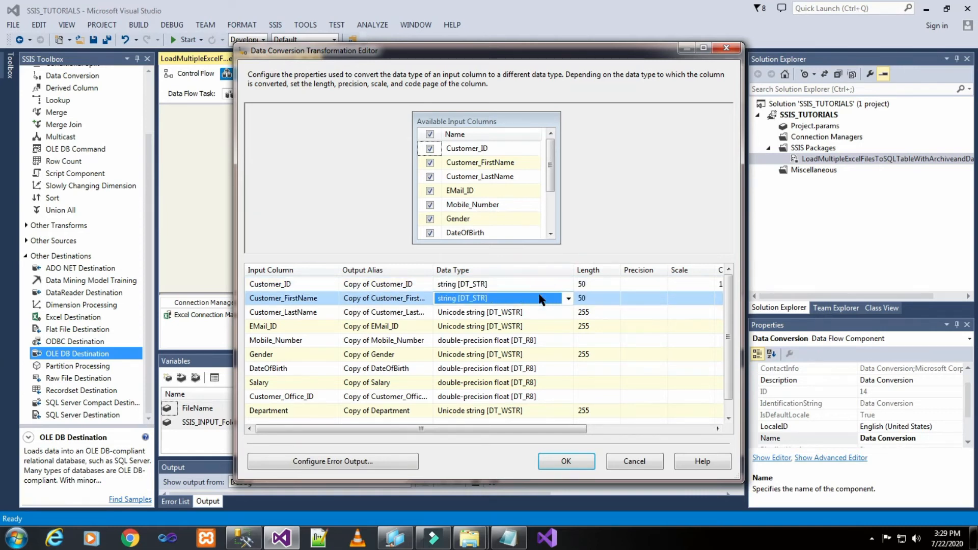
{"action": "left_click", "coordinate": [541, 313]}
{"action": "key", "text": "s"}
{"action": "key", "text": "s"}
{"action": "key", "text": "s"}
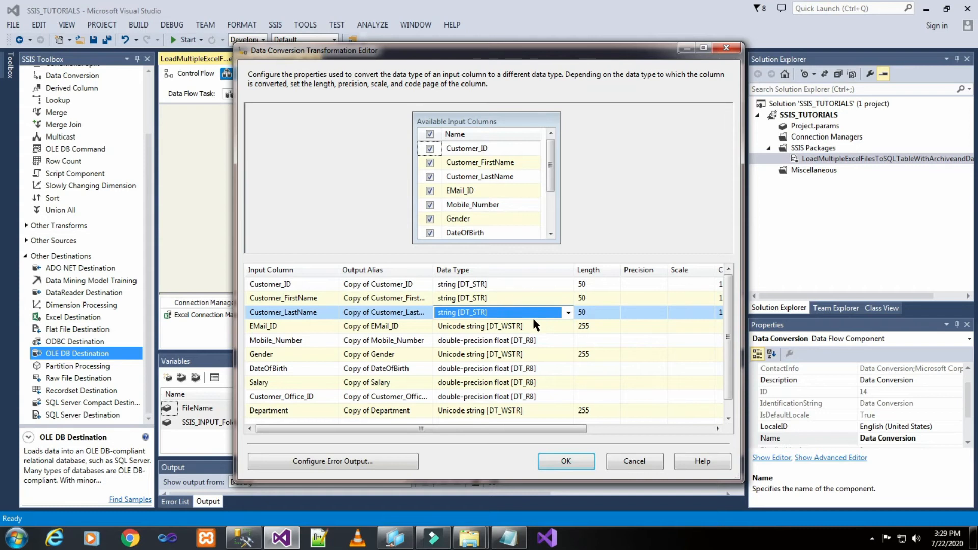
Step: Set the data type of EMail_ID and Mobile_Number to string [DT_STR]
{"action": "left_click", "coordinate": [533, 325]}
{"action": "key", "text": "s"}
{"action": "key", "text": "s"}
{"action": "key", "text": "s"}
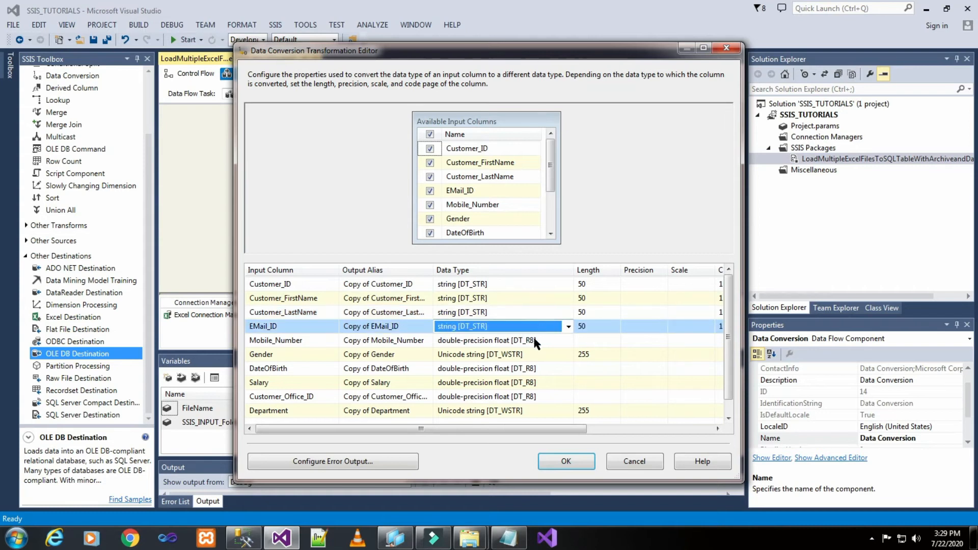
{"action": "left_click", "coordinate": [535, 341]}
{"action": "key", "text": "s"}
{"action": "key", "text": "s"}
Step: Set the data type of Gender and DateOfBirth to string [DT_STR]
{"action": "left_click", "coordinate": [533, 354]}
{"action": "key", "text": "s"}
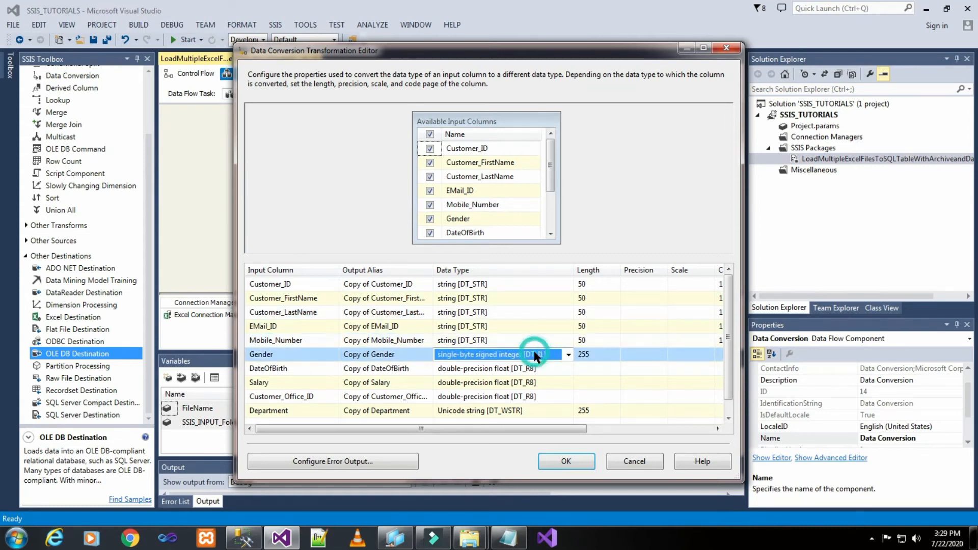
{"action": "key", "text": "s"}
{"action": "key", "text": "s"}
{"action": "left_click", "coordinate": [536, 368]}
{"action": "key", "text": "s"}
{"action": "key", "text": "s"}
{"action": "key", "text": "s"}
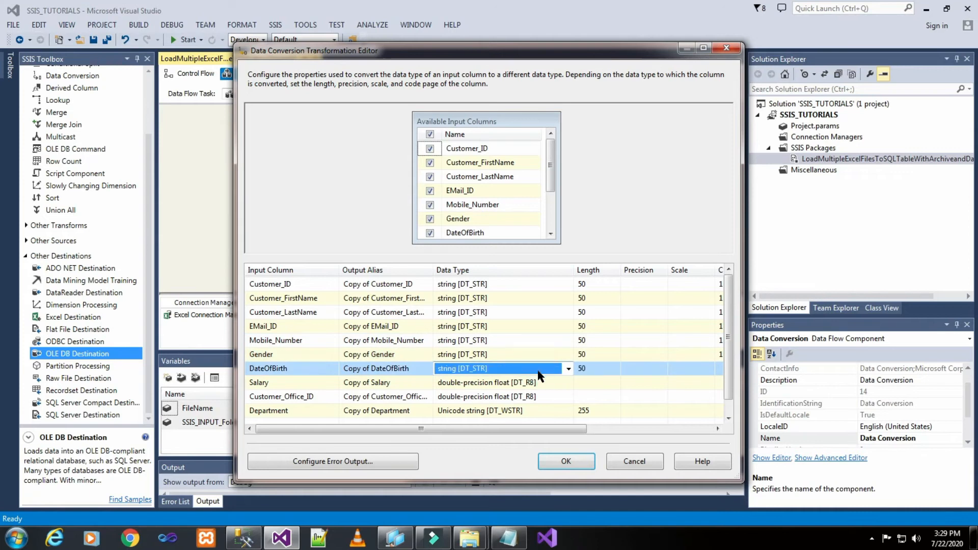
{"action": "key", "text": "s"}
{"action": "key", "text": "s"}
{"action": "key", "text": "s"}
{"action": "key", "text": "s"}
{"action": "key", "text": "s"}
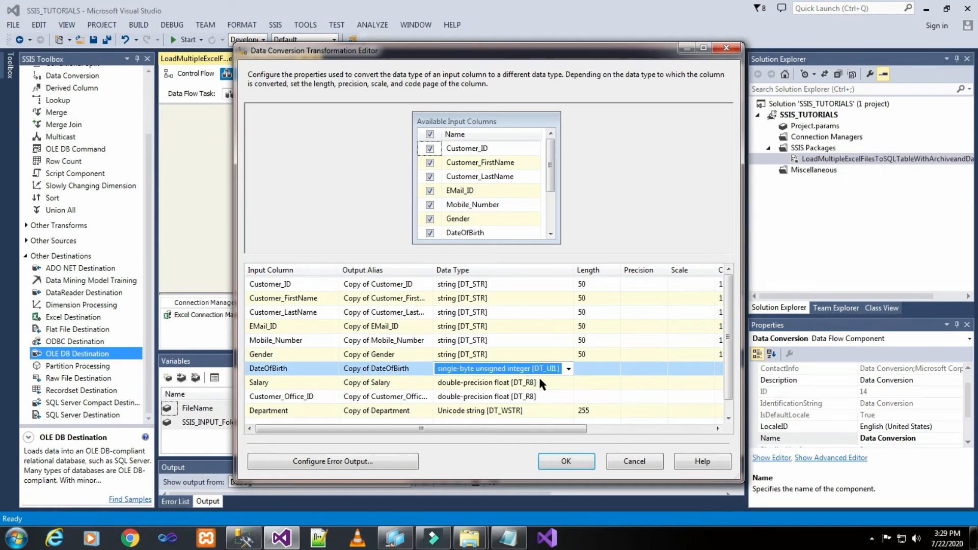
{"action": "key", "text": "s"}
Step: Set the data type of Salary and Customer_Office_ID to string [DT_STR]
{"action": "left_click", "coordinate": [537, 382]}
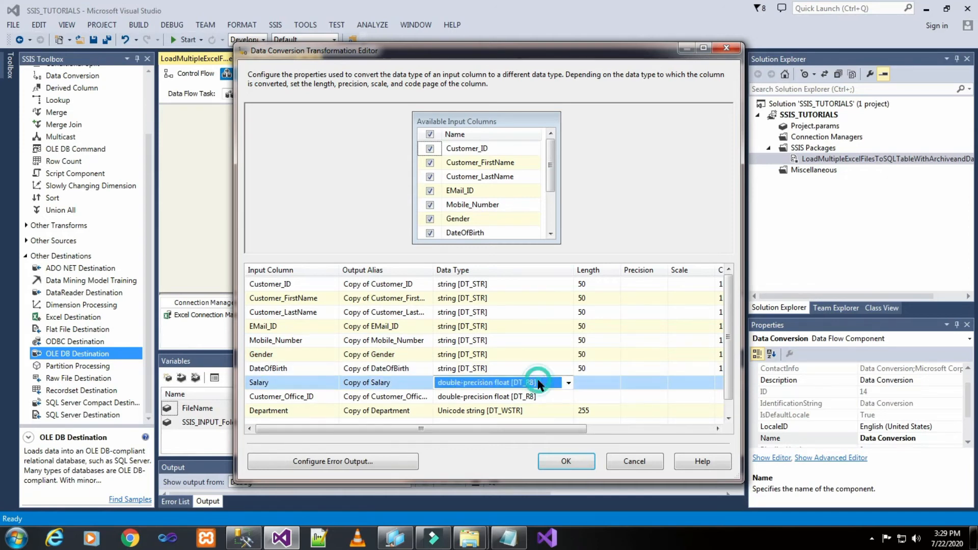
{"action": "key", "text": "s"}
{"action": "key", "text": "s"}
{"action": "key", "text": "s"}
{"action": "left_click", "coordinate": [540, 396]}
{"action": "key", "text": "s"}
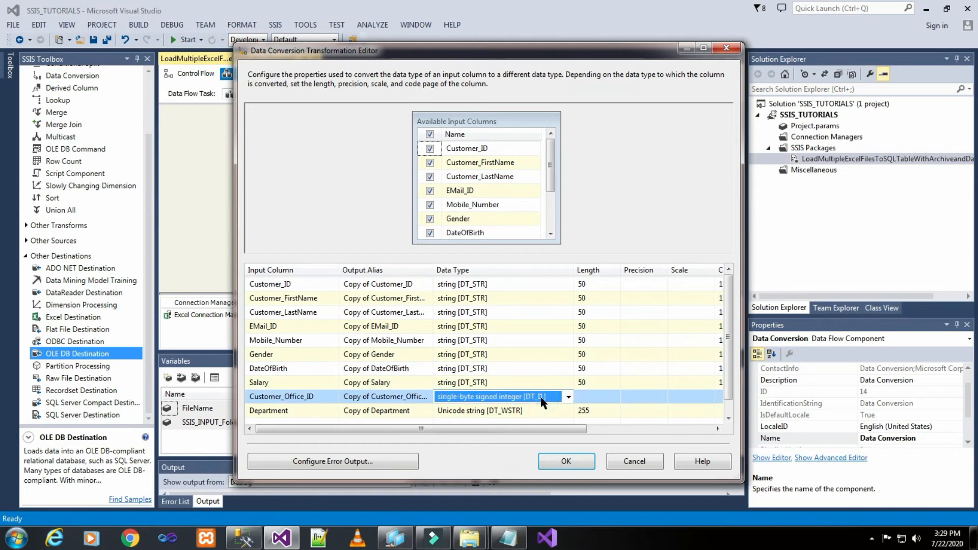
{"action": "key", "text": "s"}
{"action": "key", "text": "s"}
Step: Set the data type of Department to string [DT_STR]
{"action": "left_click", "coordinate": [541, 410]}
{"action": "key", "text": "s"}
{"action": "key", "text": "s"}
{"action": "key", "text": "s"}
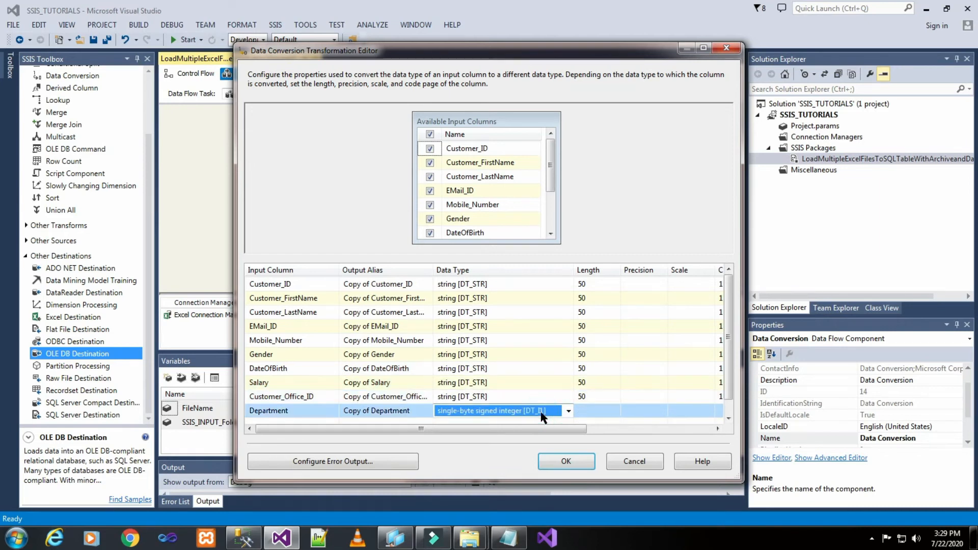
{"action": "key", "text": "s"}
{"action": "key", "text": "s"}
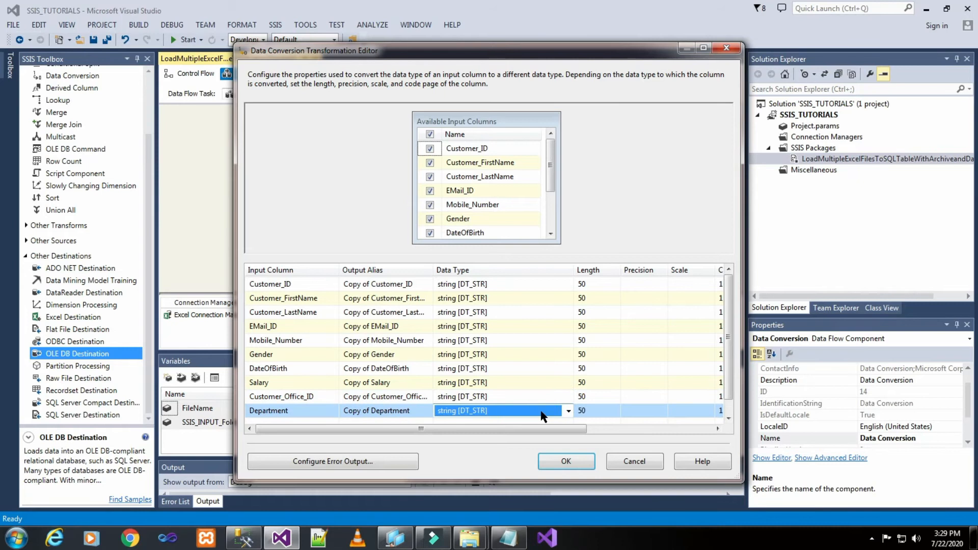
Step: Switch to SQL Server Management Studio, check the column types and lengths of dbo.Customer_01, and return to the Data Conversion editor in Visual Studio
{"action": "left_click", "coordinate": [604, 283]}
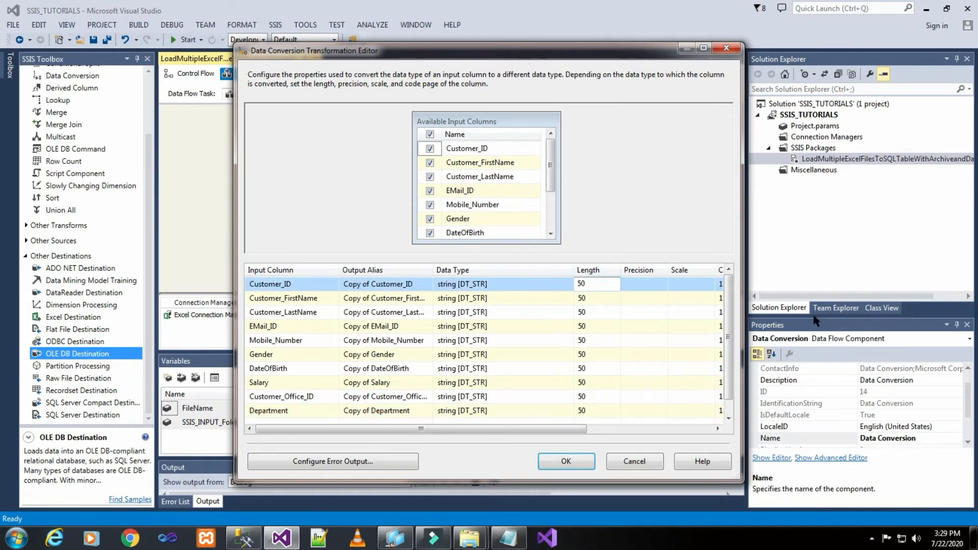
{"action": "left_click", "coordinate": [235, 543]}
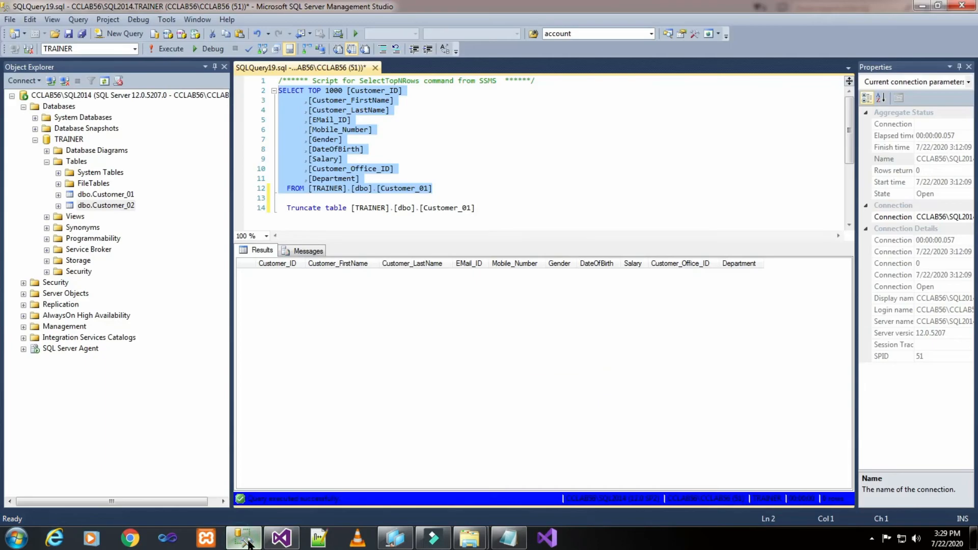
{"action": "left_click", "coordinate": [58, 195]}
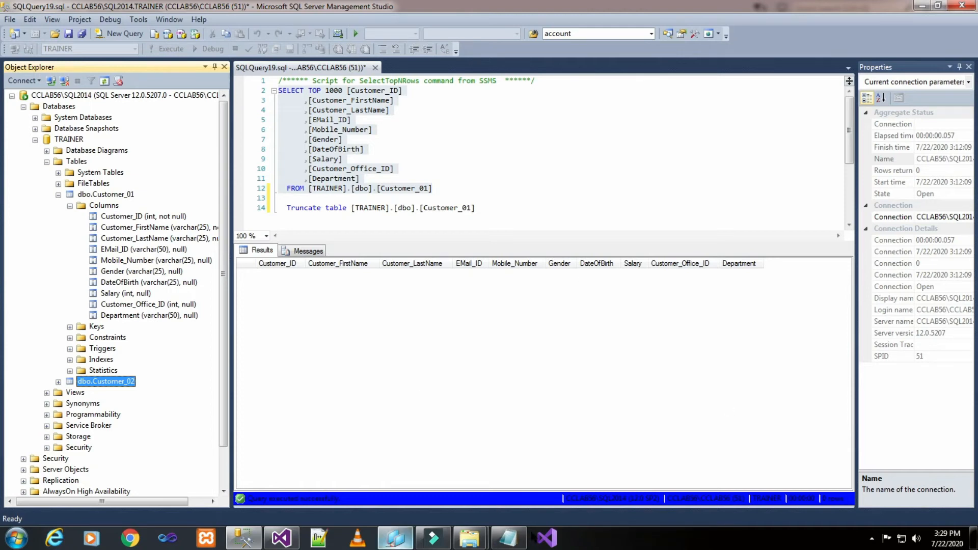
{"action": "left_click", "coordinate": [281, 538]}
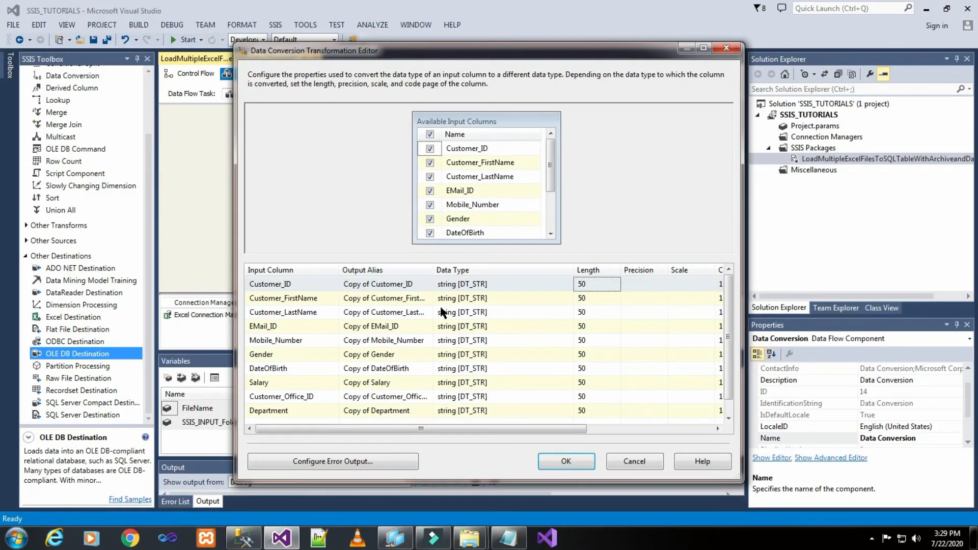
Step: Set the length of Customer_FirstName, Customer_LastName and Mobile_Number to 25 in the Data Conversion transformation
{"action": "left_click", "coordinate": [595, 299]}
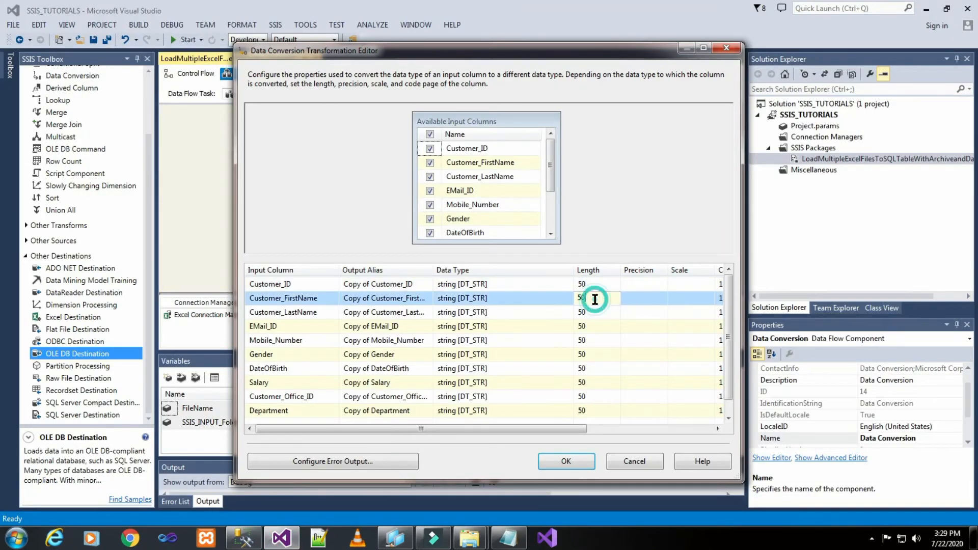
{"action": "type", "text": "25"}
{"action": "left_click", "coordinate": [587, 312]}
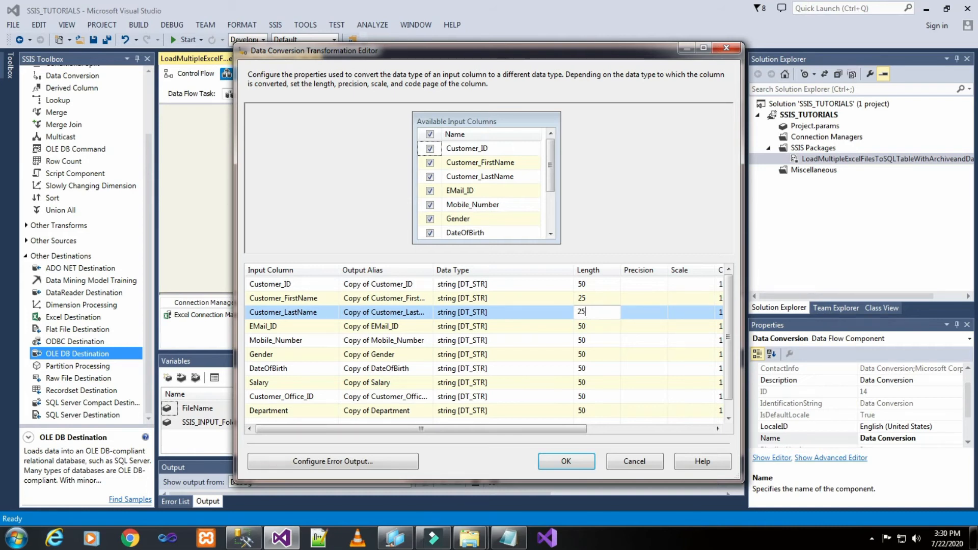
{"action": "left_click", "coordinate": [591, 338]}
{"action": "type", "text": "2"}
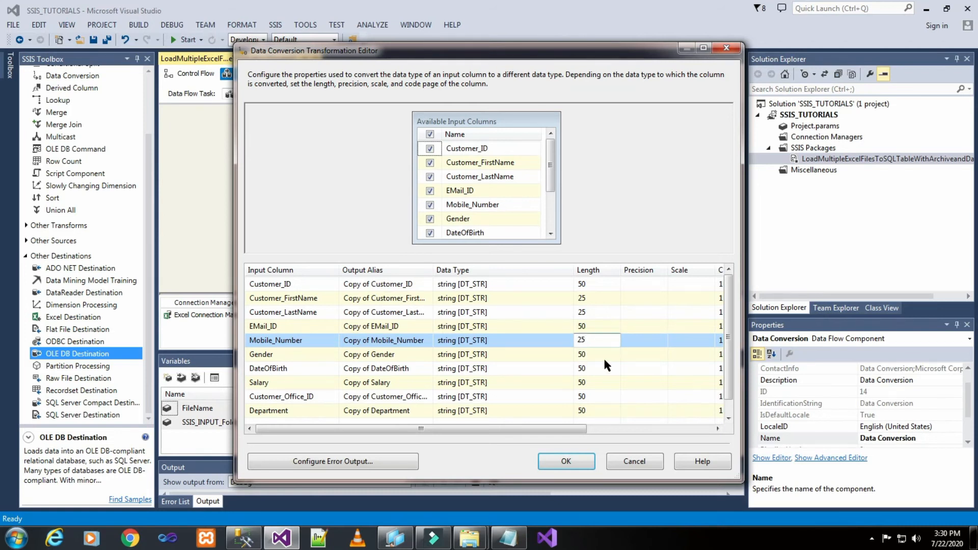
Step: Recheck the Customer_01 column lengths in SQL Server Management Studio, then set Gender and DateOfBirth to length 25 and accept the Data Conversion settings
{"action": "left_click", "coordinate": [255, 543]}
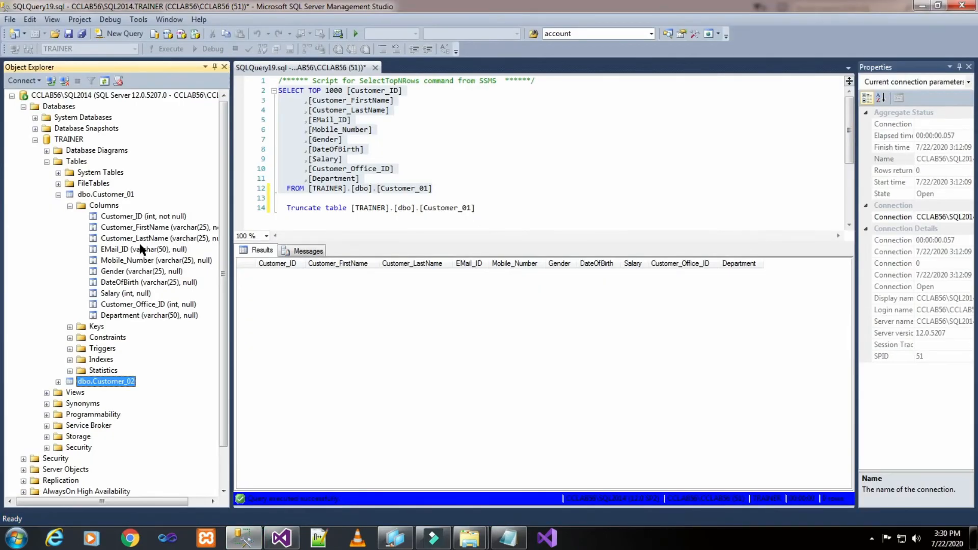
{"action": "left_click", "coordinate": [281, 538]}
{"action": "left_click", "coordinate": [595, 355]}
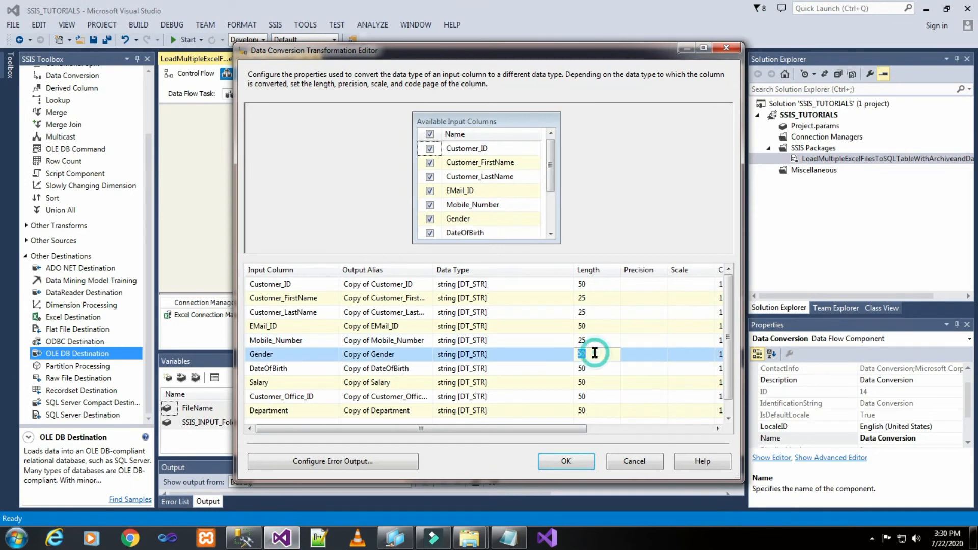
{"action": "type", "text": "25"}
{"action": "left_click", "coordinate": [589, 367]}
{"action": "type", "text": "25"}
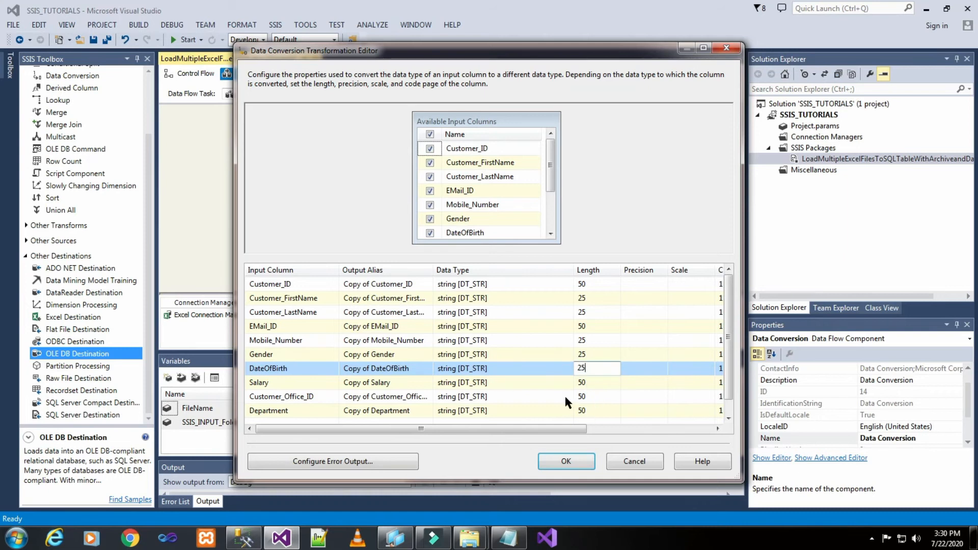
{"action": "left_click", "coordinate": [628, 179]}
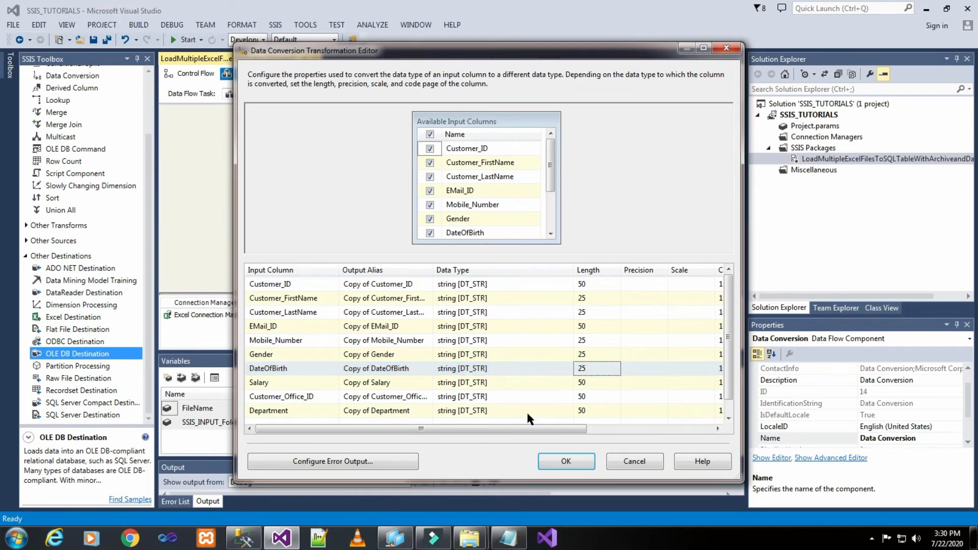
{"action": "left_click", "coordinate": [557, 461]}
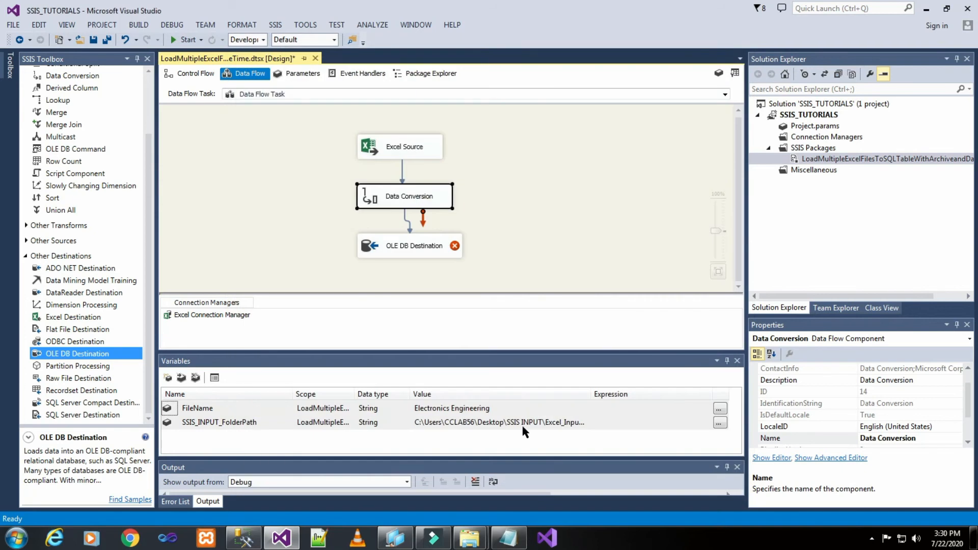
Step: Open the OLE DB Destination's connection manager configuration and delete the saved CCLAB56\SQL2014.TRAINER data connection
{"action": "double_click", "coordinate": [429, 249]}
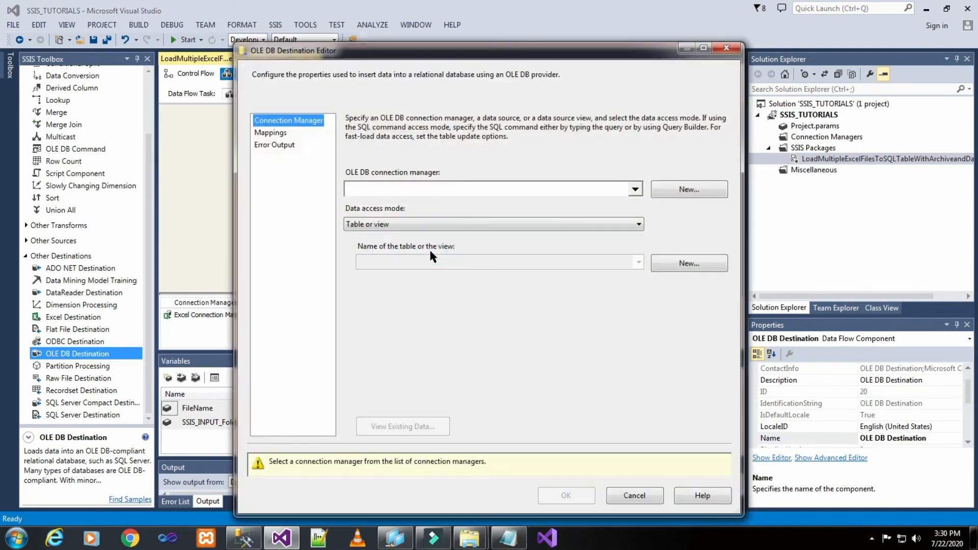
{"action": "left_click", "coordinate": [663, 185]}
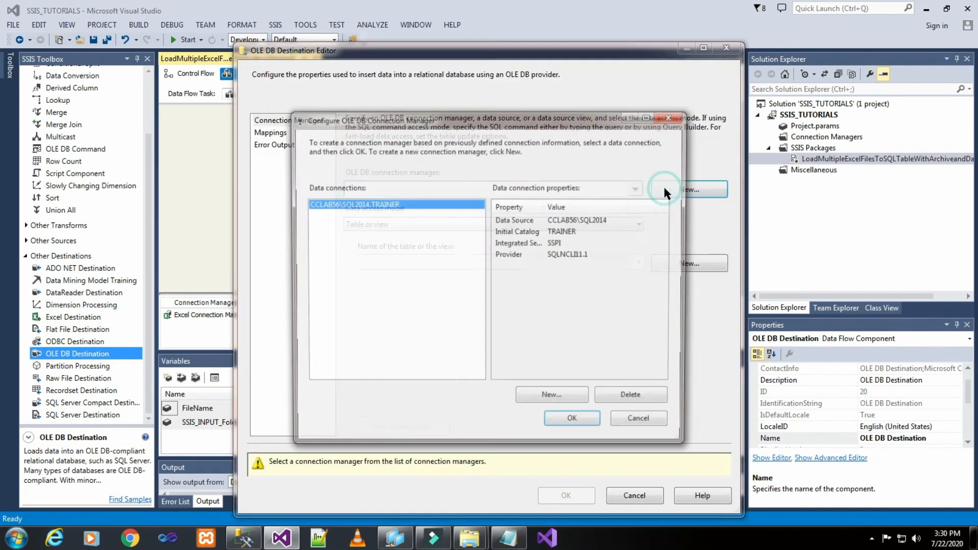
{"action": "left_click", "coordinate": [617, 400]}
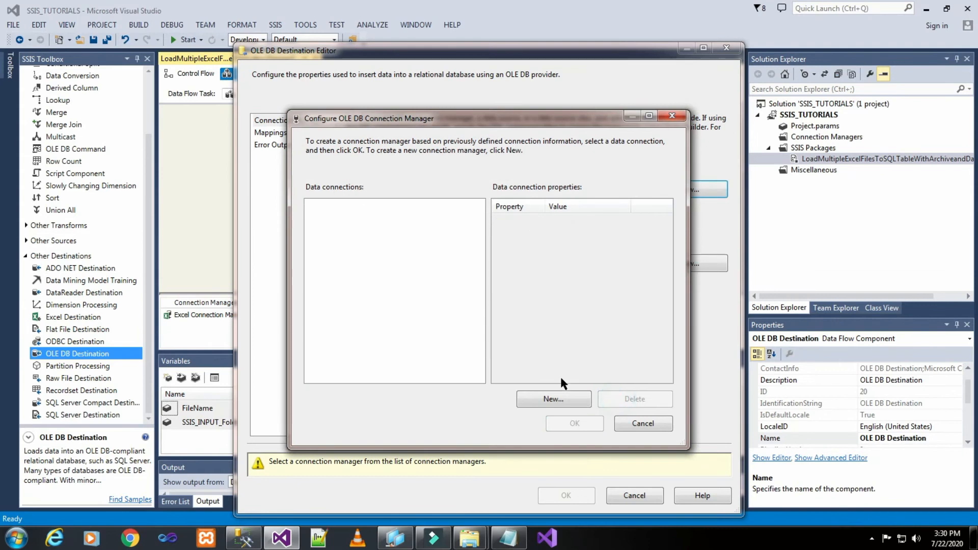
Step: Start a new OLE DB data connection and choose CCLAB56\SQL2014 as its server
{"action": "left_click", "coordinate": [563, 397]}
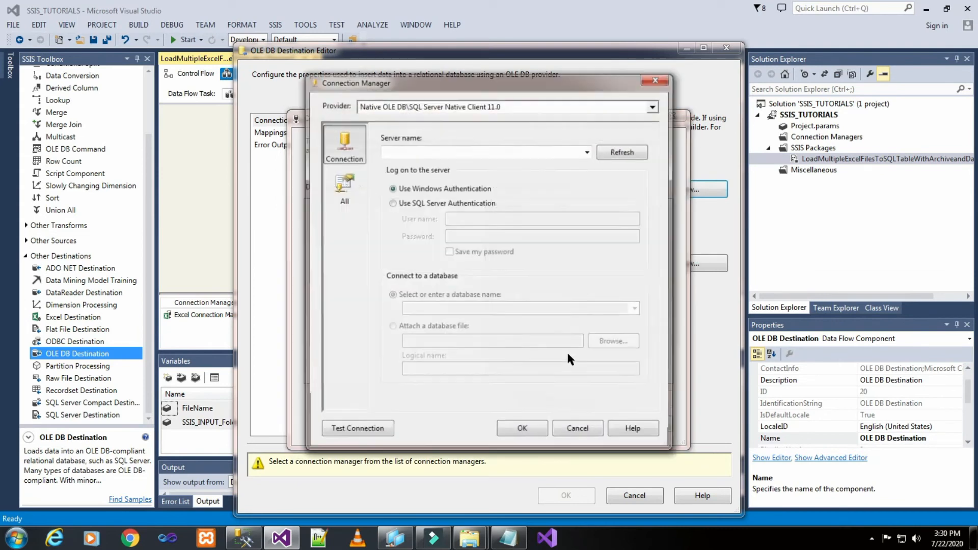
{"action": "left_click", "coordinate": [586, 152]}
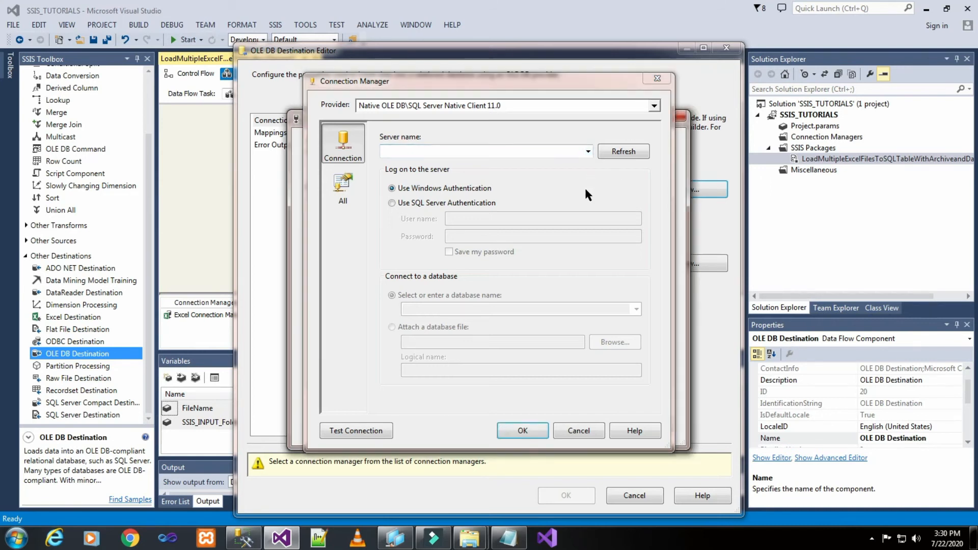
{"action": "left_click", "coordinate": [586, 151]}
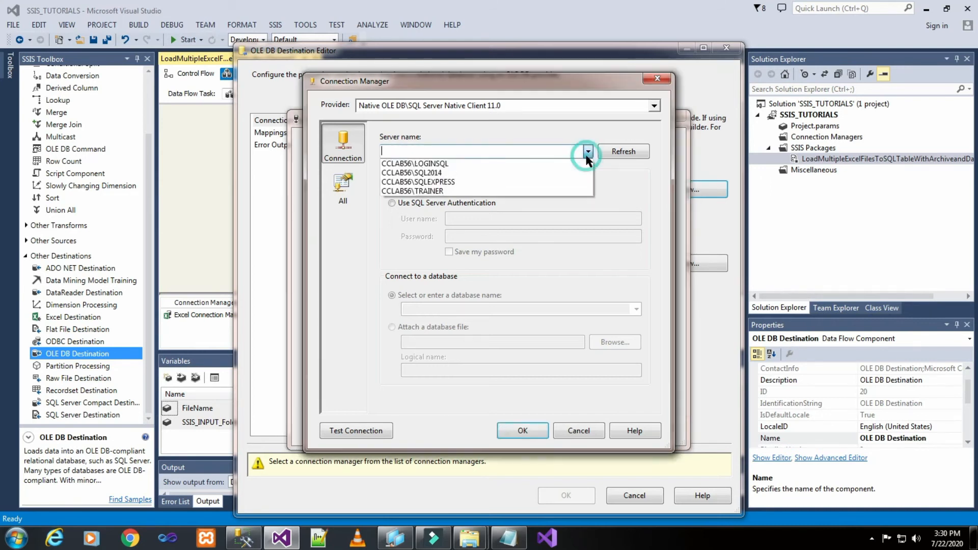
{"action": "left_click", "coordinate": [472, 173]}
Step: Check in SQL Server Management Studio which database holds dbo.Customer_01, and return to the Connection Manager dialog in Visual Studio
{"action": "left_click", "coordinate": [245, 543]}
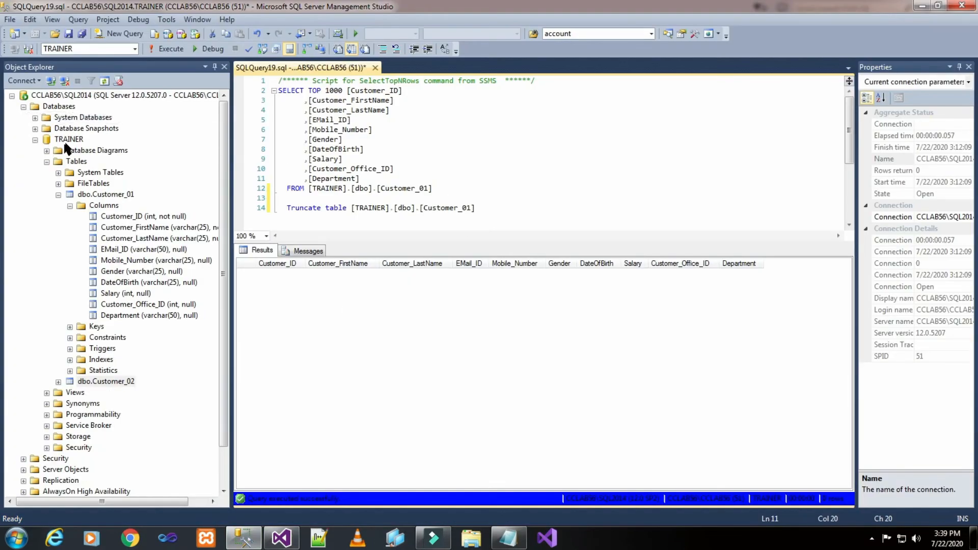
{"action": "left_click", "coordinate": [107, 195]}
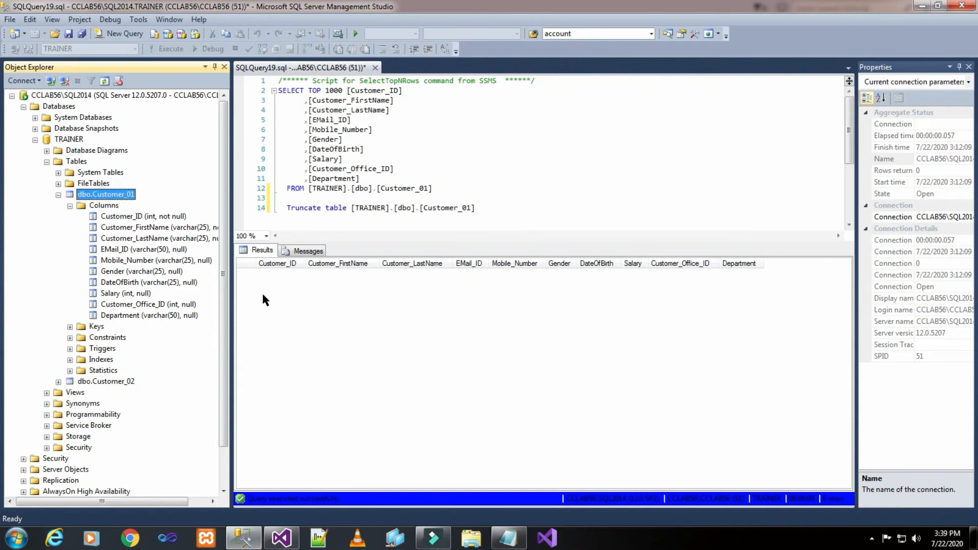
{"action": "left_click", "coordinate": [283, 538]}
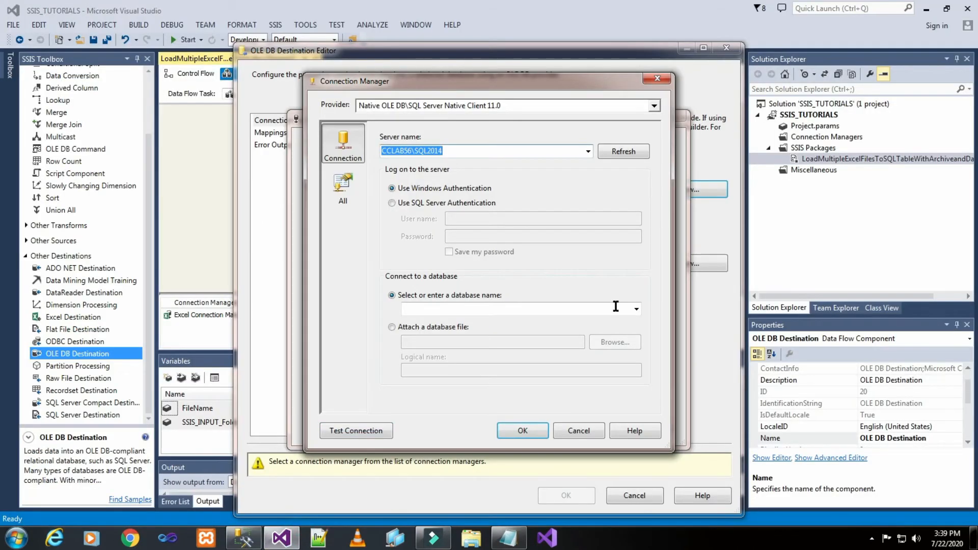
Step: Set the connection's database to TRAINER, test the connection, and accept it as the OLE DB Destination's connection manager
{"action": "left_click", "coordinate": [636, 309]}
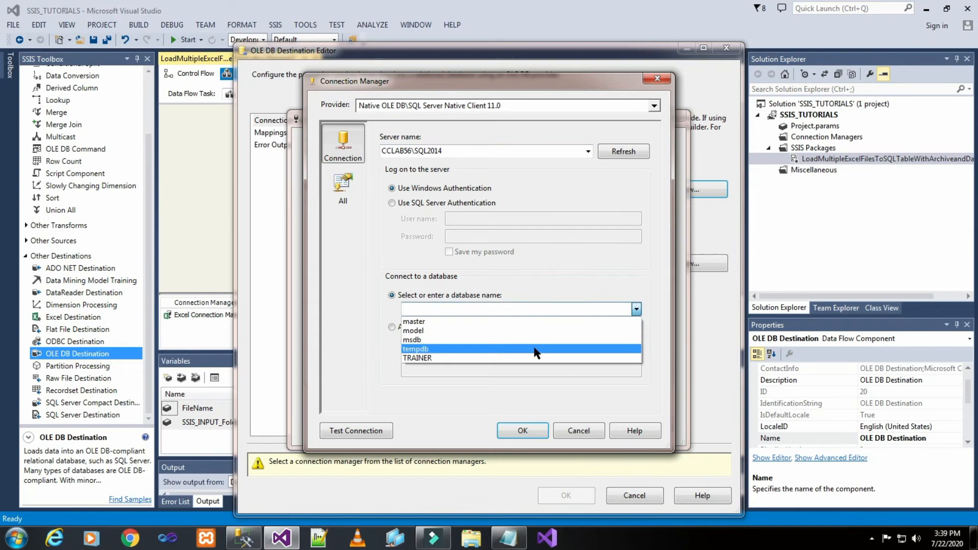
{"action": "left_click", "coordinate": [528, 358]}
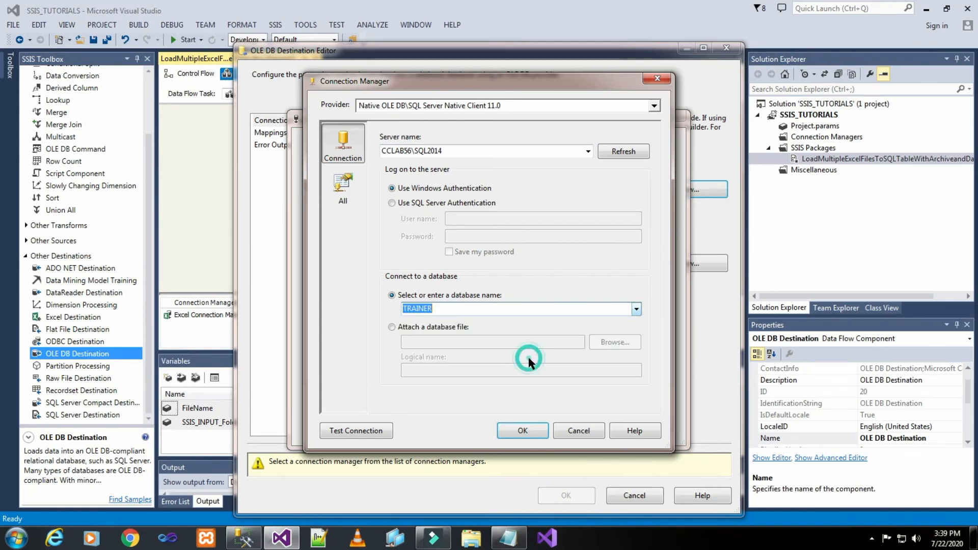
{"action": "left_click", "coordinate": [371, 430]}
{"action": "left_click", "coordinate": [650, 280]}
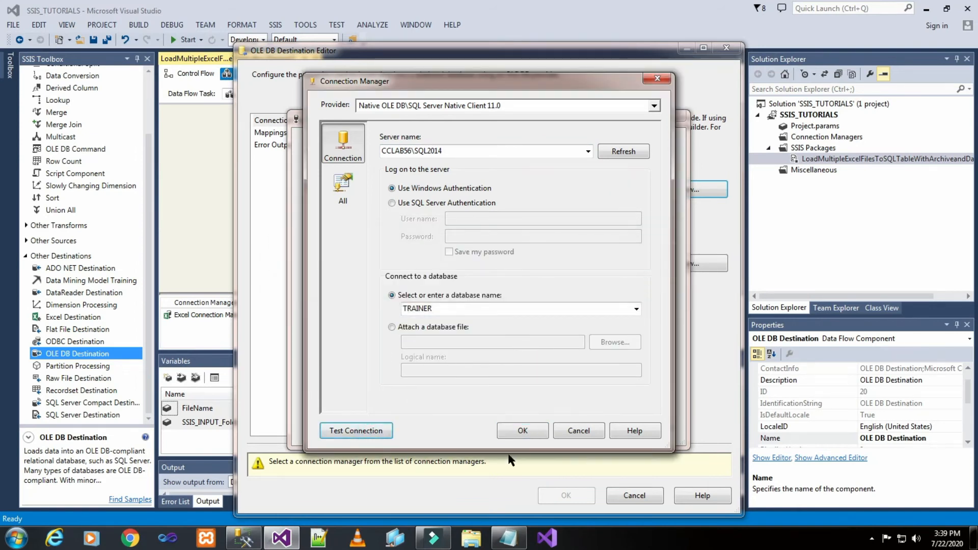
{"action": "left_click", "coordinate": [518, 430]}
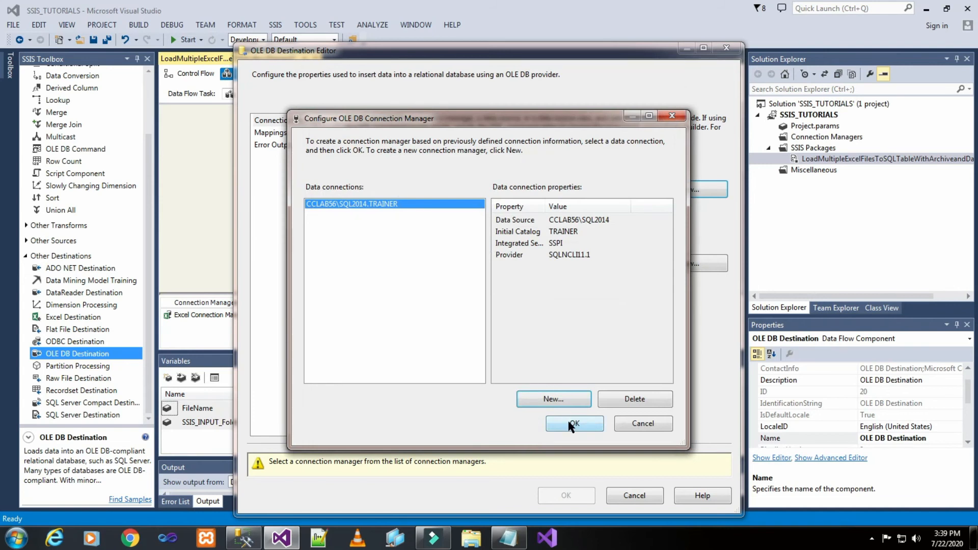
{"action": "left_click", "coordinate": [572, 423]}
Step: Select [dbo].[Customer_01] as the destination table and set the data access mode to Table or view - fast load
{"action": "left_click", "coordinate": [637, 263]}
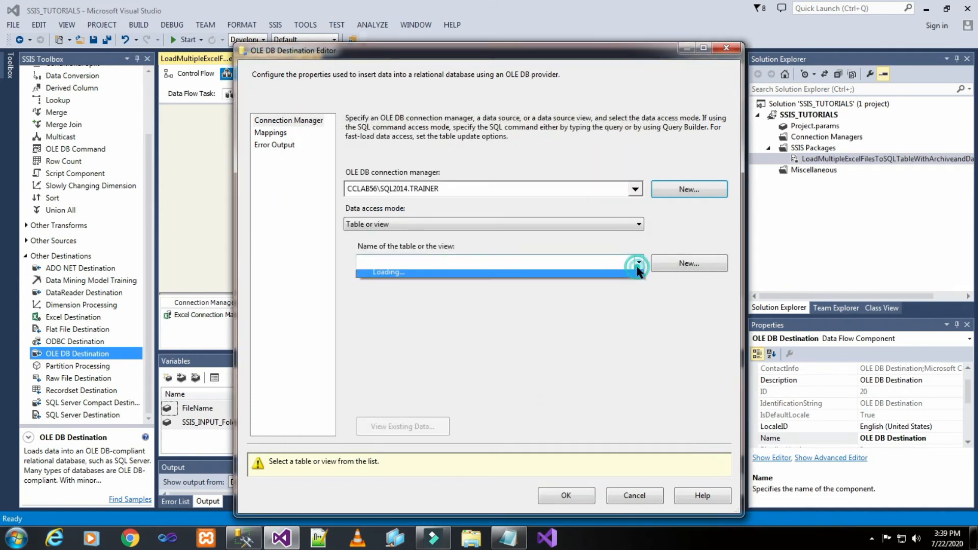
{"action": "left_click", "coordinate": [520, 277]}
{"action": "left_click", "coordinate": [582, 224]}
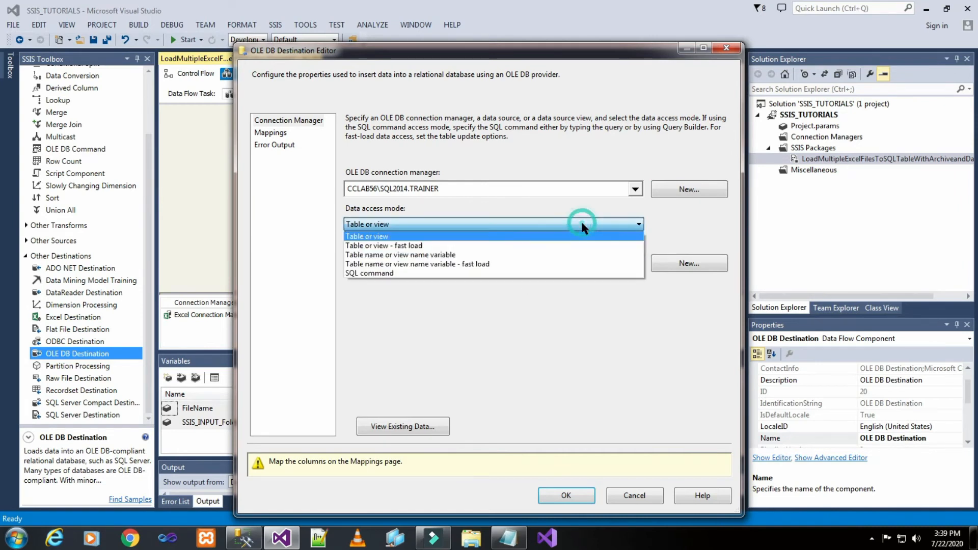
{"action": "left_click", "coordinate": [521, 246]}
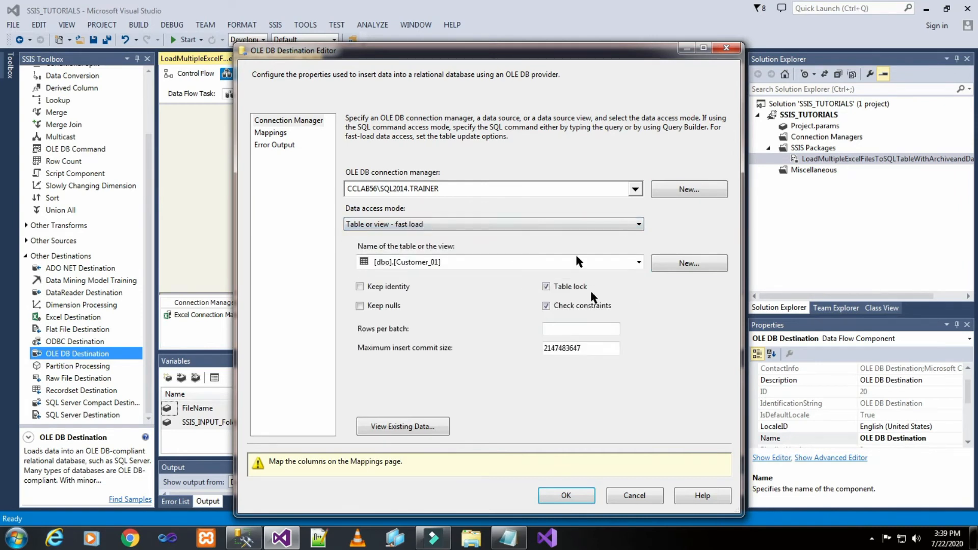
{"action": "left_click", "coordinate": [635, 261]}
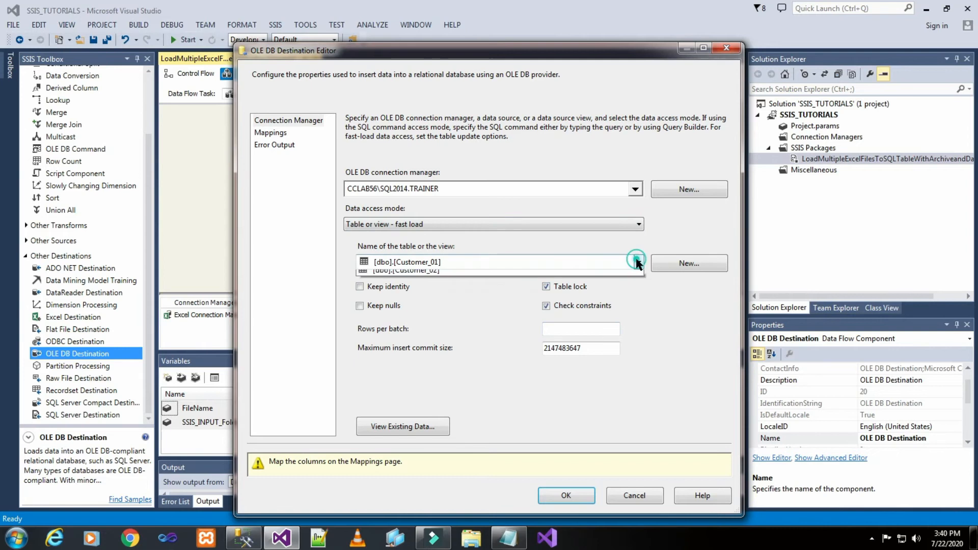
{"action": "left_click", "coordinate": [610, 270]}
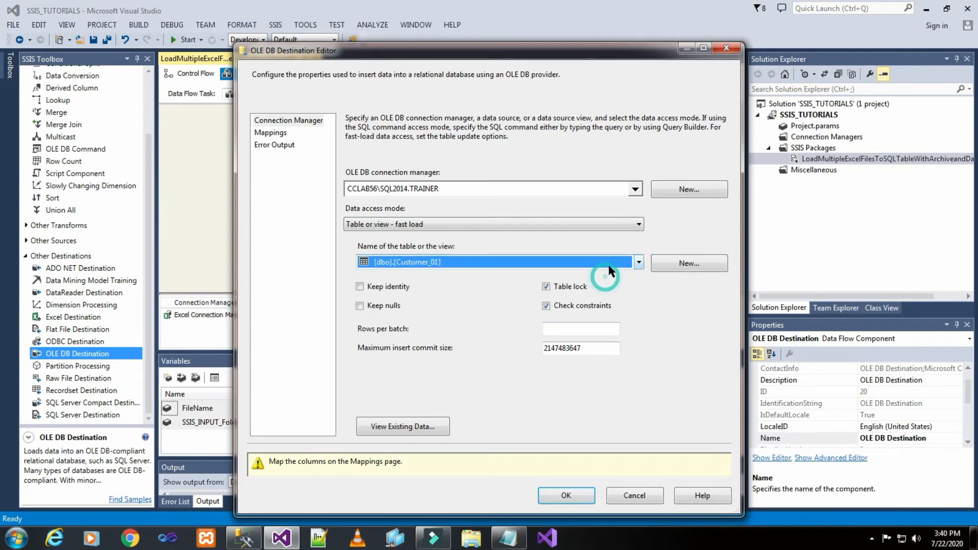
{"action": "left_click", "coordinate": [689, 304]}
Step: Map the Copy of Customer_ID, Customer_FirstName and Customer_LastName input columns to their matching destination columns
{"action": "left_click", "coordinate": [284, 134]}
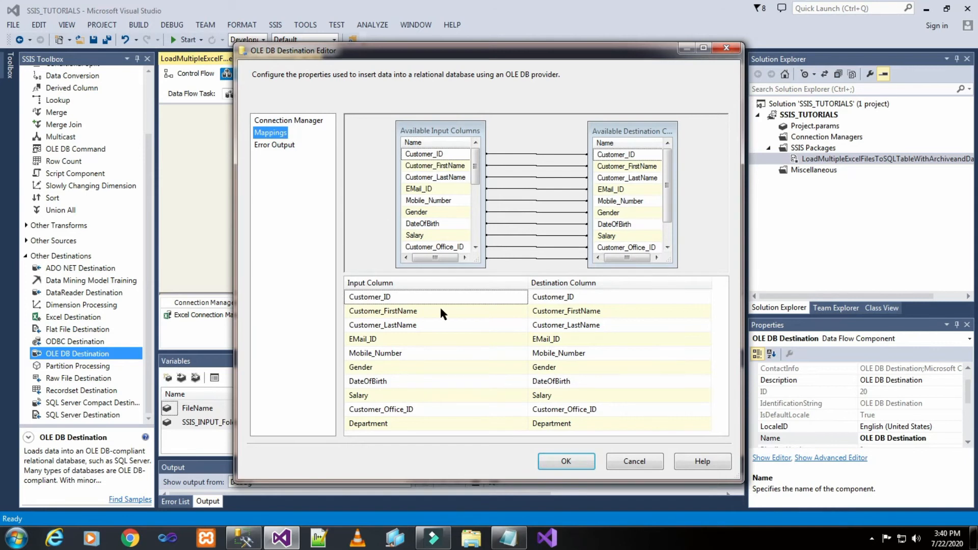
{"action": "left_click", "coordinate": [507, 297]}
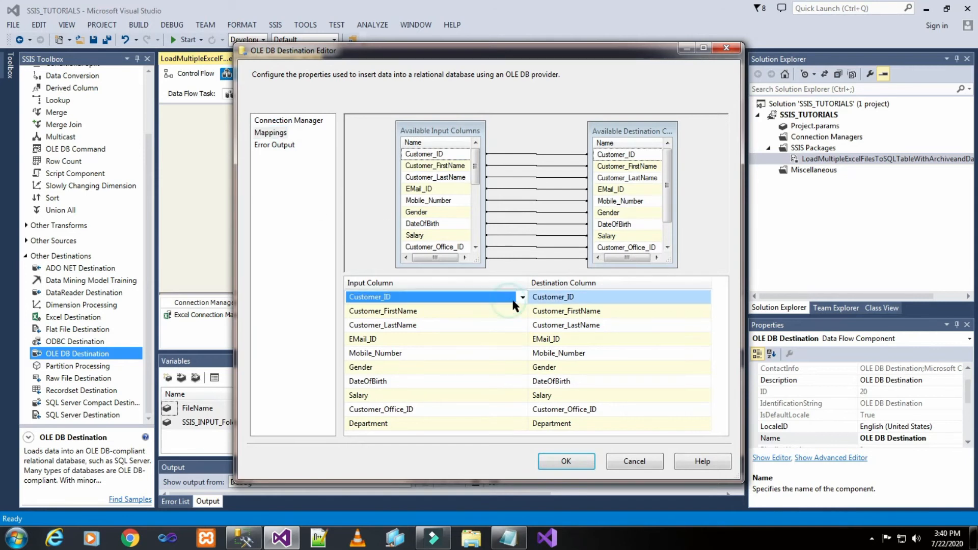
{"action": "left_click", "coordinate": [522, 298]}
{"action": "left_click", "coordinate": [501, 321]}
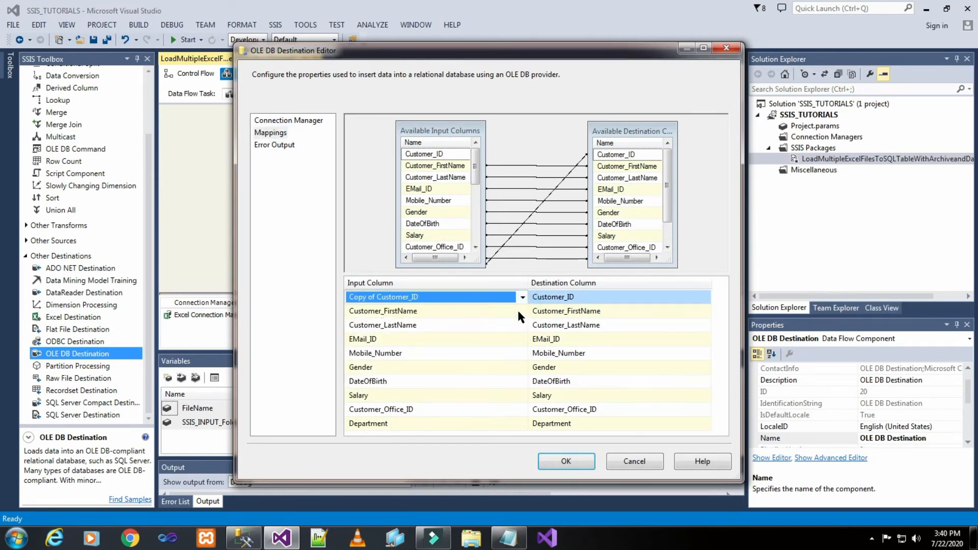
{"action": "left_click", "coordinate": [517, 310]}
{"action": "left_click", "coordinate": [520, 311]}
{"action": "left_click", "coordinate": [497, 335]}
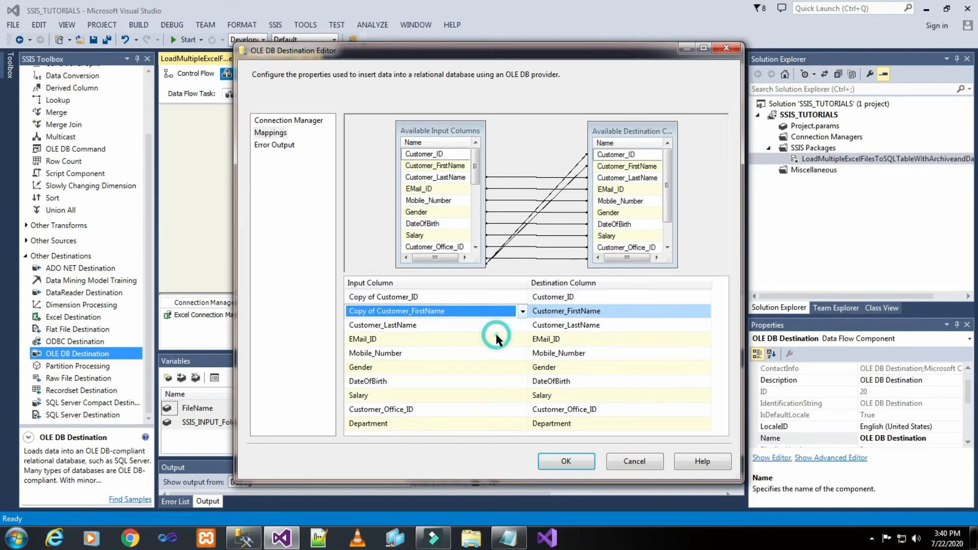
{"action": "left_click", "coordinate": [523, 324]}
{"action": "left_click", "coordinate": [522, 325]}
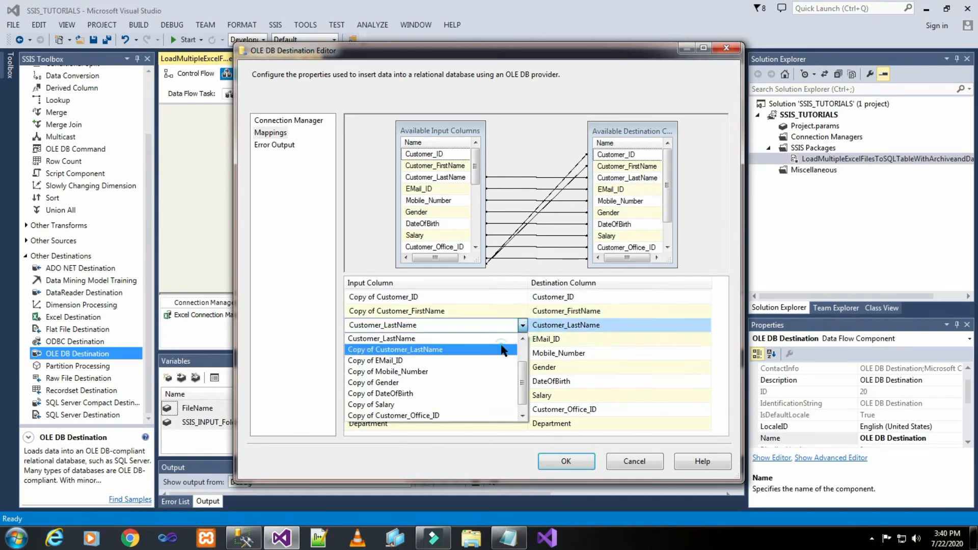
{"action": "left_click", "coordinate": [506, 349]}
Step: Map Copy of EMail_ID, Copy of Mobile_Number and Copy of Gender to the EMail_ID, Mobile_Number and Gender destination columns
{"action": "left_click", "coordinate": [519, 339]}
{"action": "left_click", "coordinate": [520, 339]}
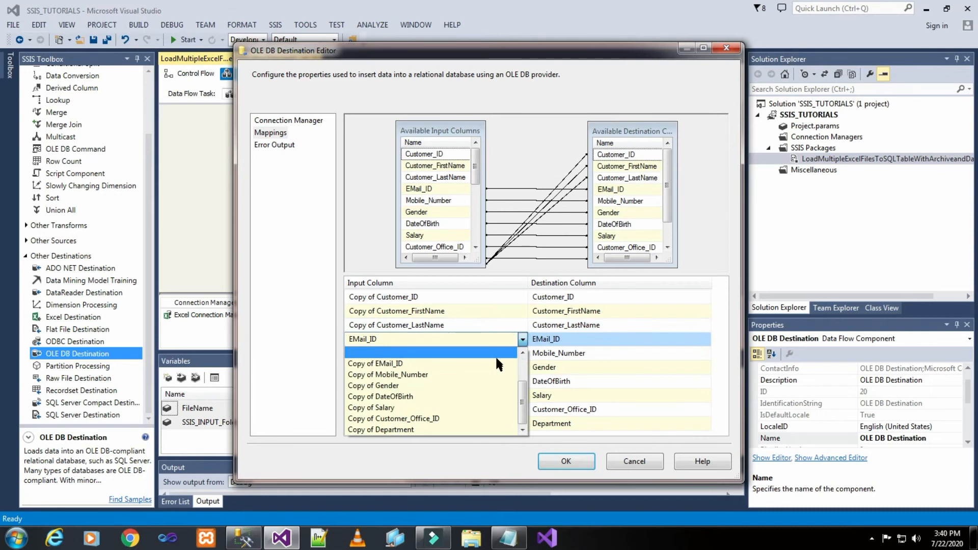
{"action": "left_click", "coordinate": [497, 356]}
{"action": "left_click", "coordinate": [518, 353]}
{"action": "left_click", "coordinate": [521, 353]}
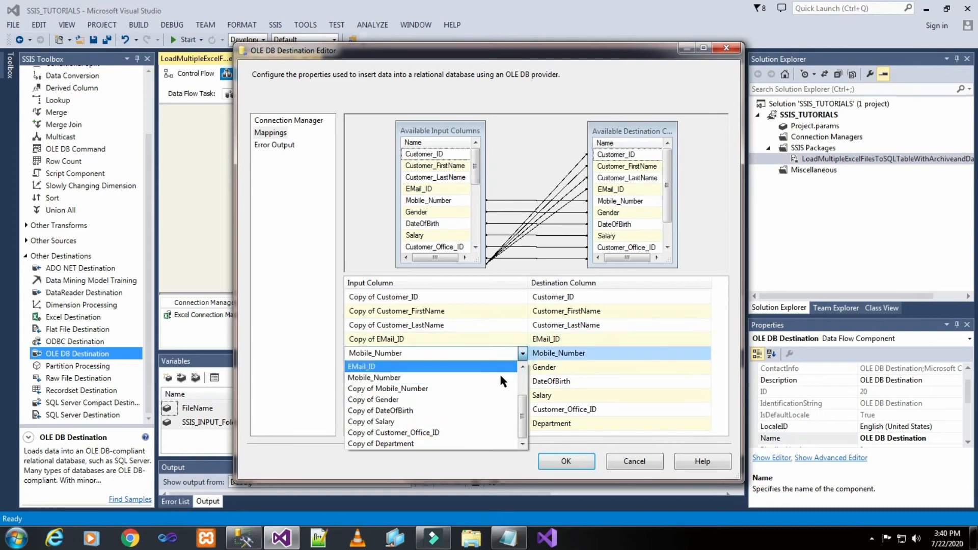
{"action": "left_click", "coordinate": [490, 389]}
{"action": "left_click", "coordinate": [520, 368]}
{"action": "left_click", "coordinate": [522, 367]}
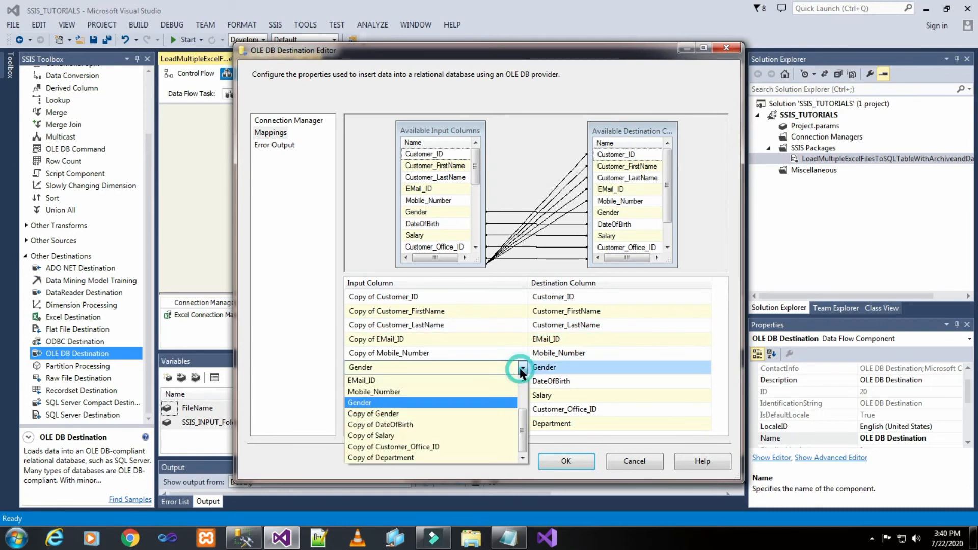
{"action": "left_click", "coordinate": [495, 409]}
Step: Map Copy of DateOfBirth and Copy of Salary to the DateOfBirth and Salary destination columns
{"action": "left_click", "coordinate": [522, 386]}
{"action": "left_click", "coordinate": [521, 383]}
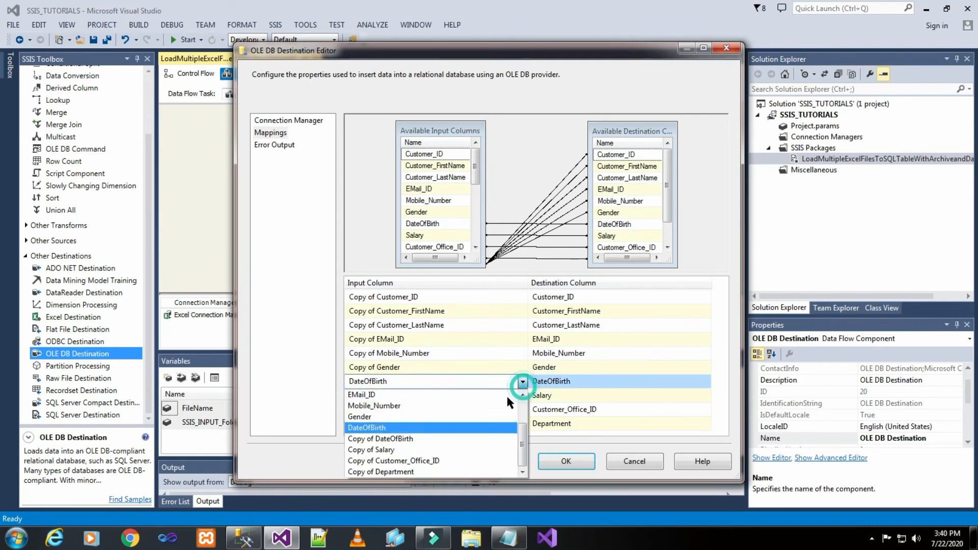
{"action": "left_click", "coordinate": [486, 435]}
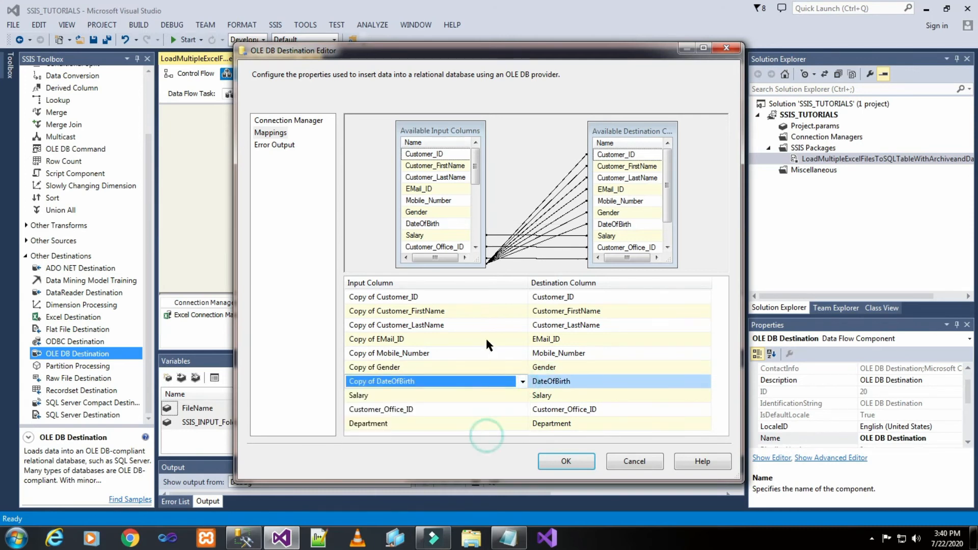
{"action": "left_click", "coordinate": [521, 394]}
{"action": "left_click", "coordinate": [523, 395]}
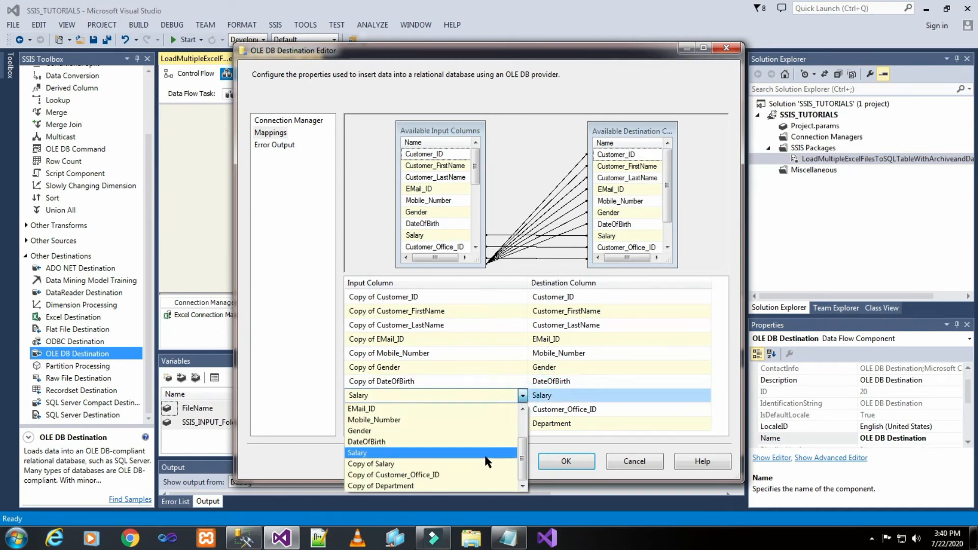
{"action": "left_click", "coordinate": [486, 463]}
Step: Map Copy of Customer_Office_ID and Copy of Department to the Customer_Office_ID and Department destination columns
{"action": "left_click", "coordinate": [516, 408]}
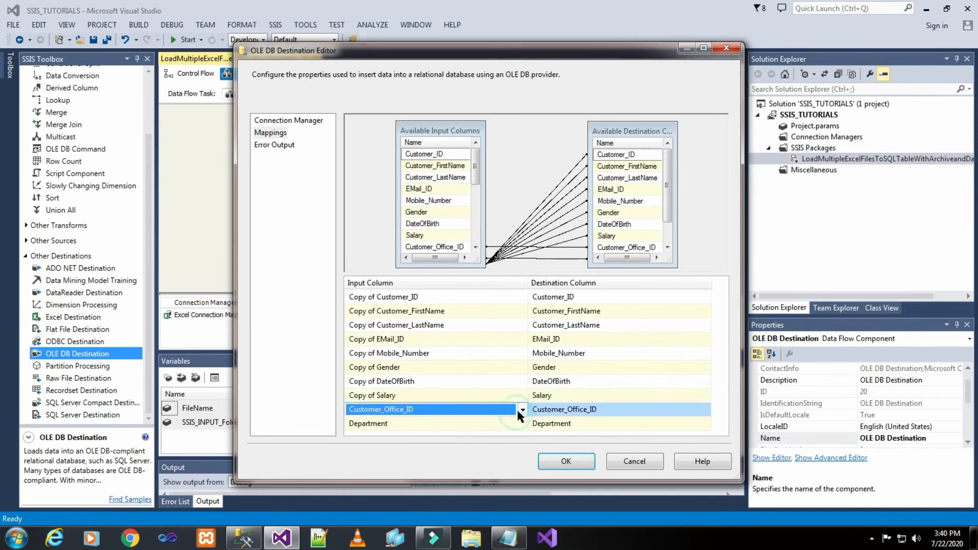
{"action": "left_click", "coordinate": [522, 409]}
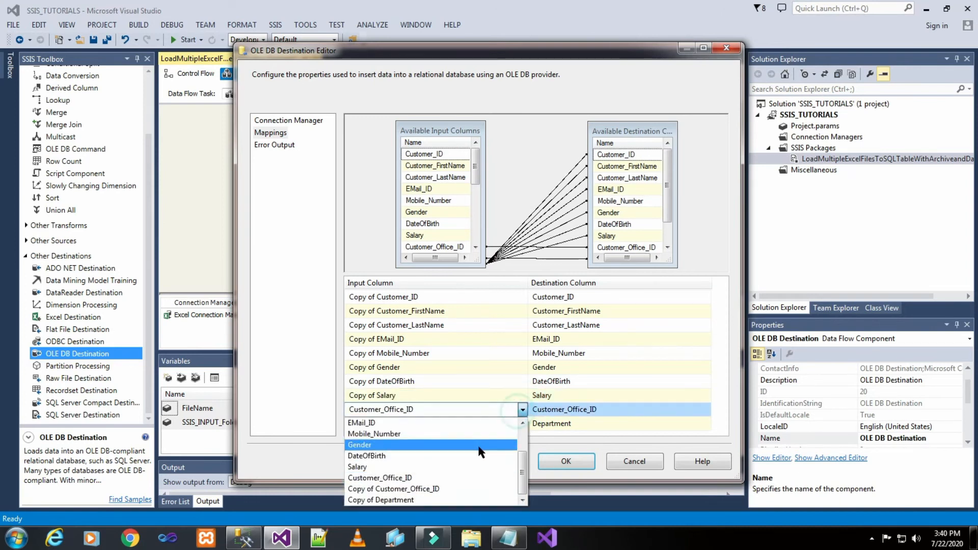
{"action": "left_click", "coordinate": [465, 490]}
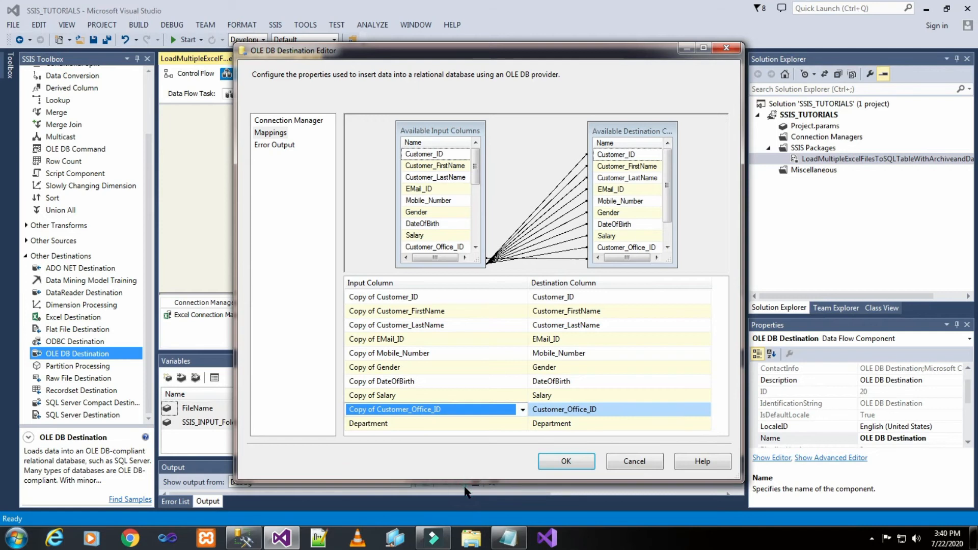
{"action": "left_click", "coordinate": [521, 427]}
{"action": "left_click", "coordinate": [521, 427]}
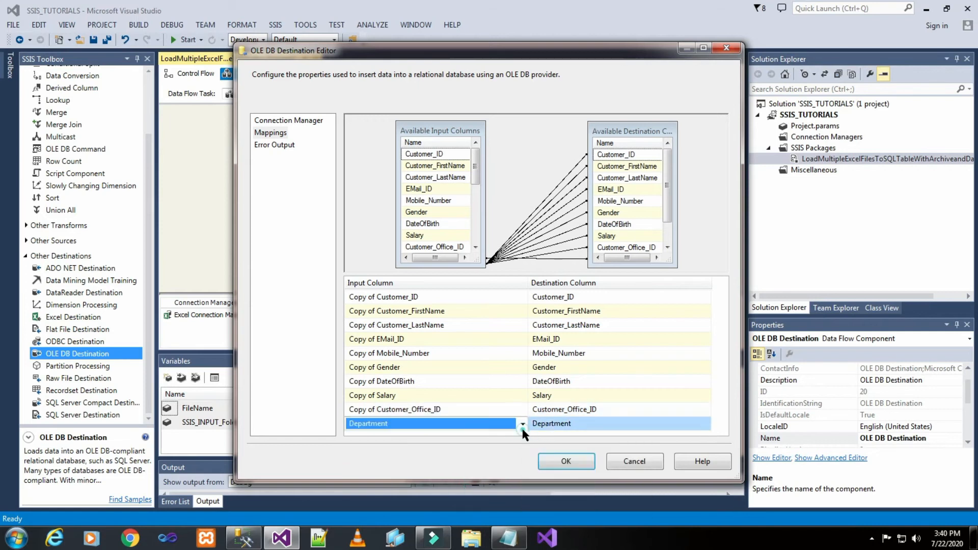
{"action": "left_click", "coordinate": [522, 424]}
{"action": "left_click", "coordinate": [460, 516]}
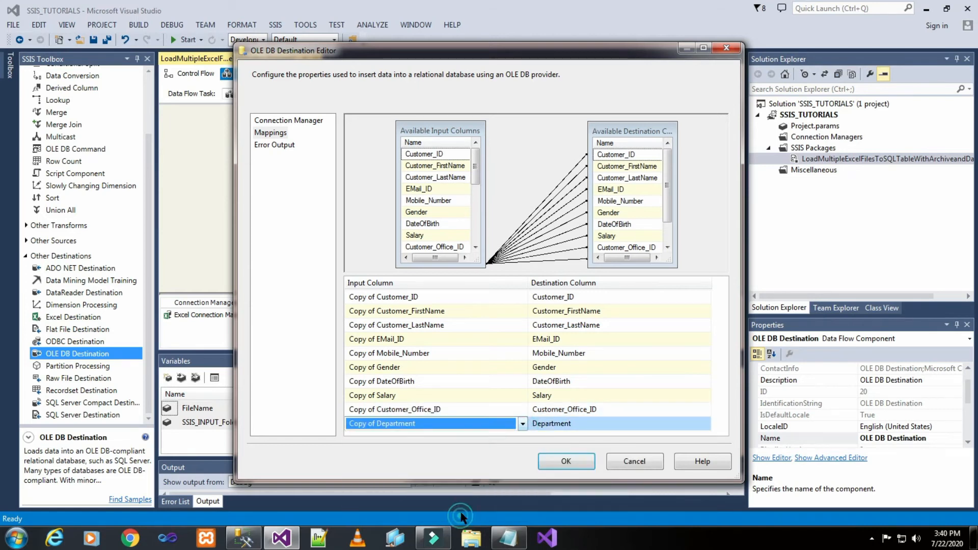
Step: Review the finished column mappings and the error output settings, and accept the OLE DB Destination configuration
{"action": "left_click_drag", "start_coordinate": [475, 164], "coordinate": [476, 221]}
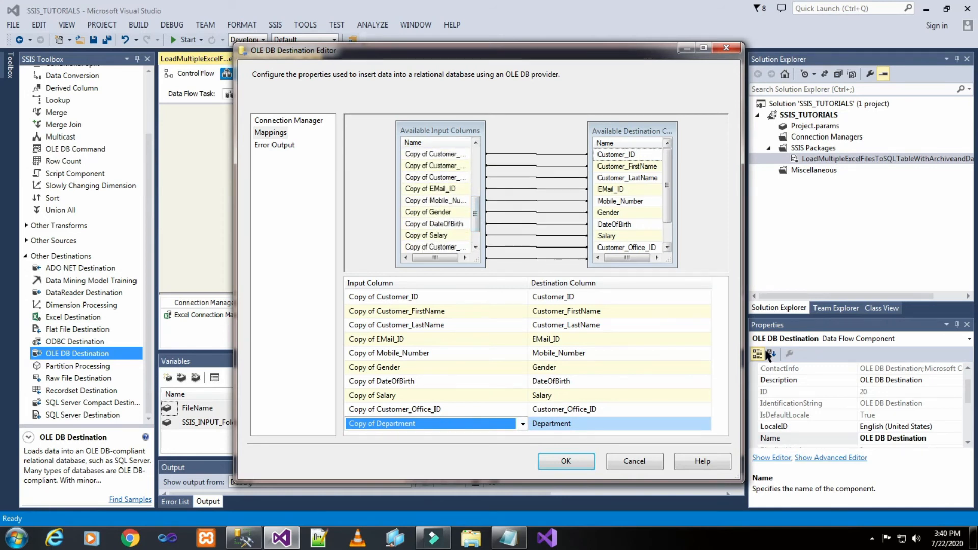
{"action": "left_click", "coordinate": [689, 231]}
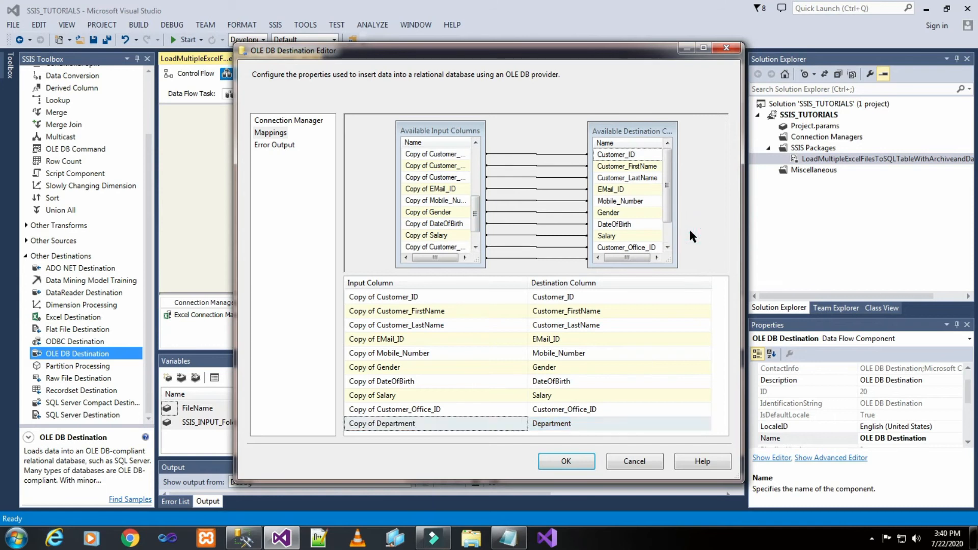
{"action": "left_click", "coordinate": [280, 146]}
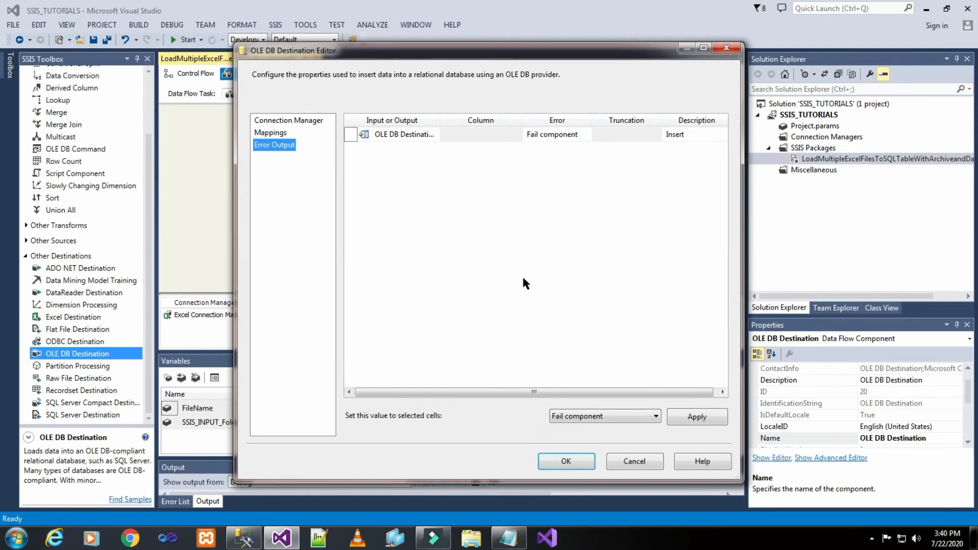
{"action": "left_click", "coordinate": [565, 461]}
{"action": "left_click", "coordinate": [512, 252]}
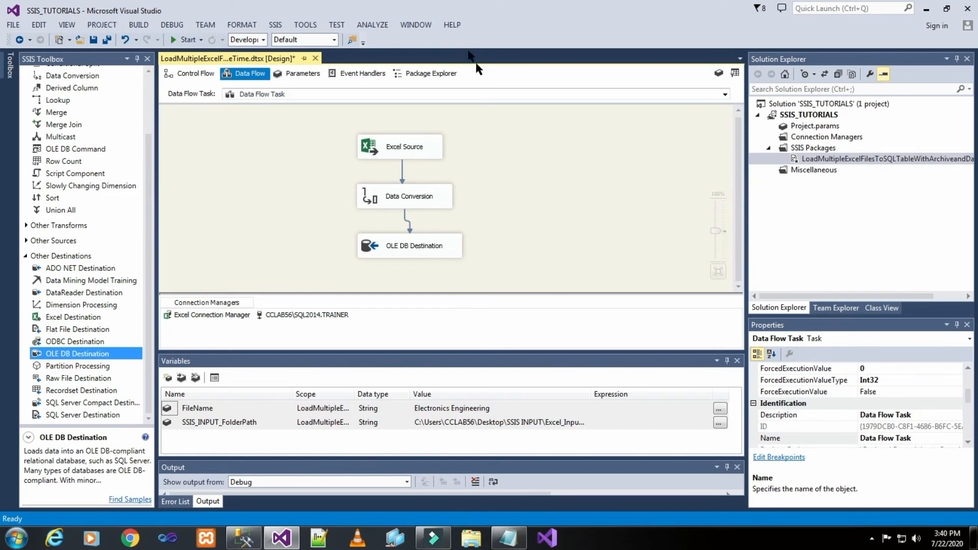
Step: Open the property expressions of the Excel Connection Manager and add the ExcelFilePath property
{"action": "left_click", "coordinate": [232, 317]}
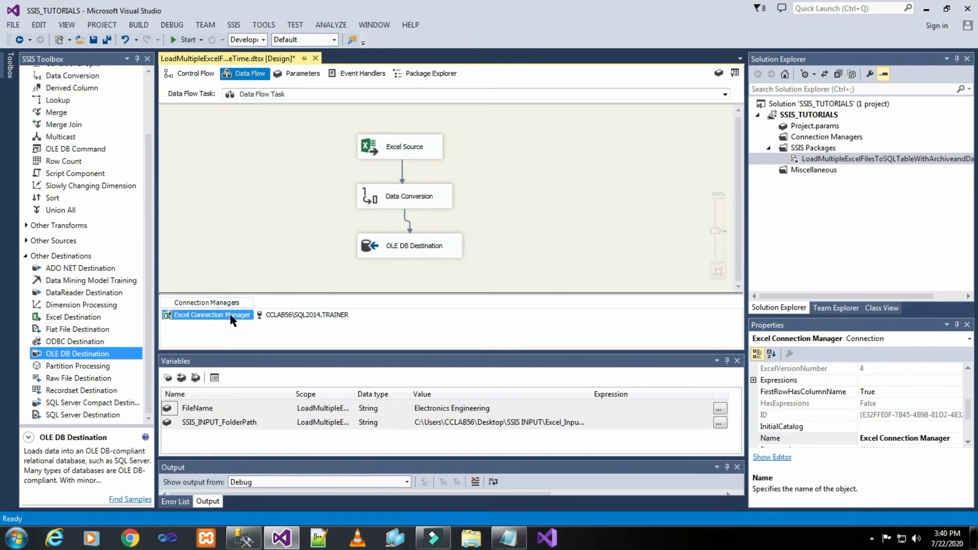
{"action": "right_click", "coordinate": [232, 316]}
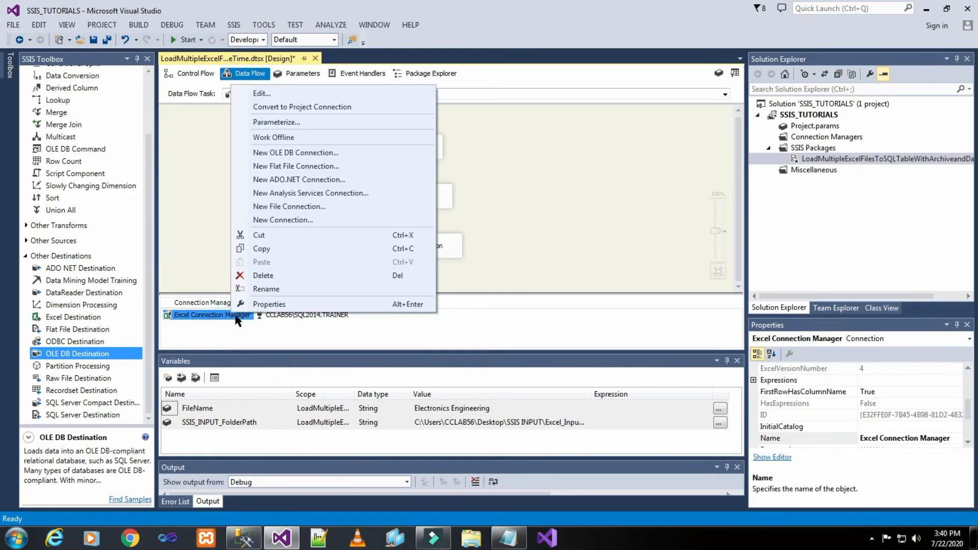
{"action": "left_click", "coordinate": [267, 304]}
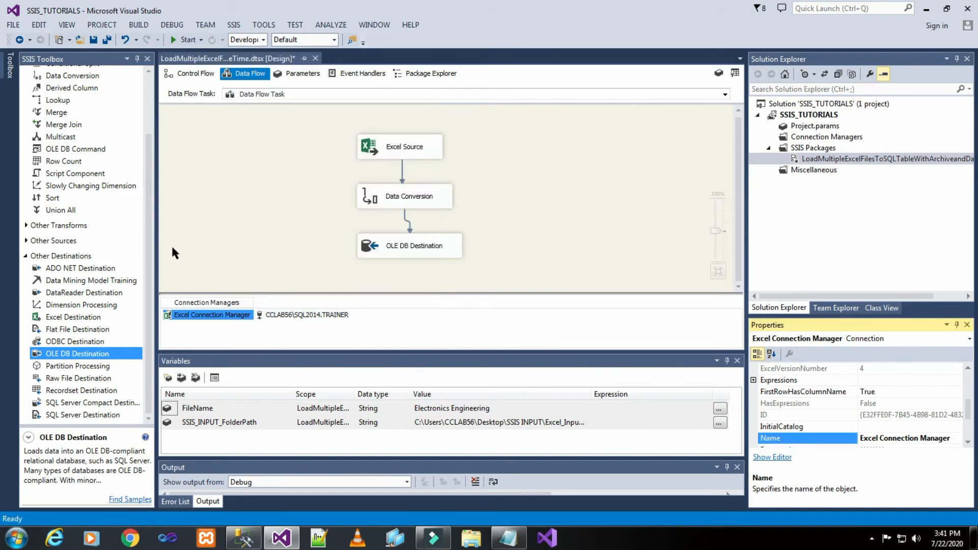
{"action": "left_click", "coordinate": [756, 382]}
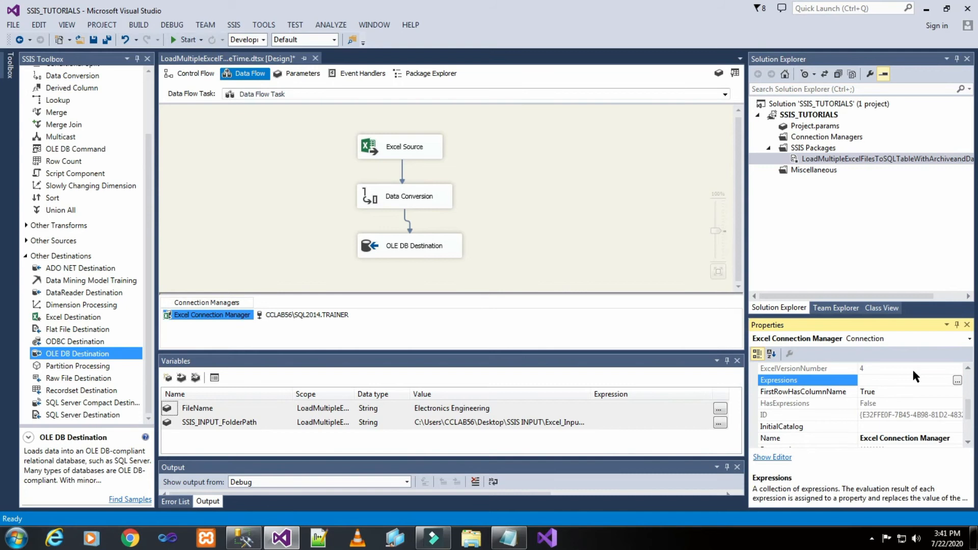
{"action": "left_click", "coordinate": [955, 382]}
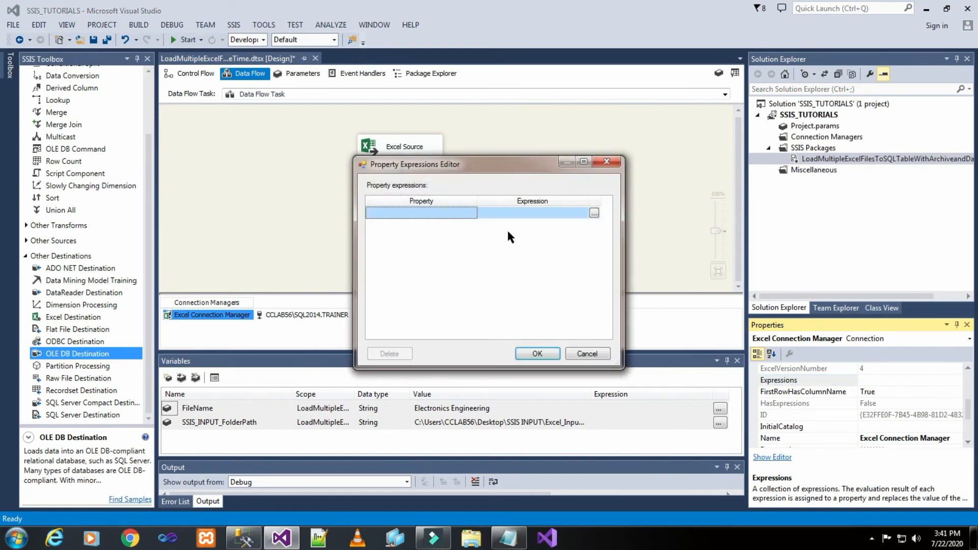
{"action": "left_click", "coordinate": [463, 210]}
{"action": "left_click", "coordinate": [471, 213]}
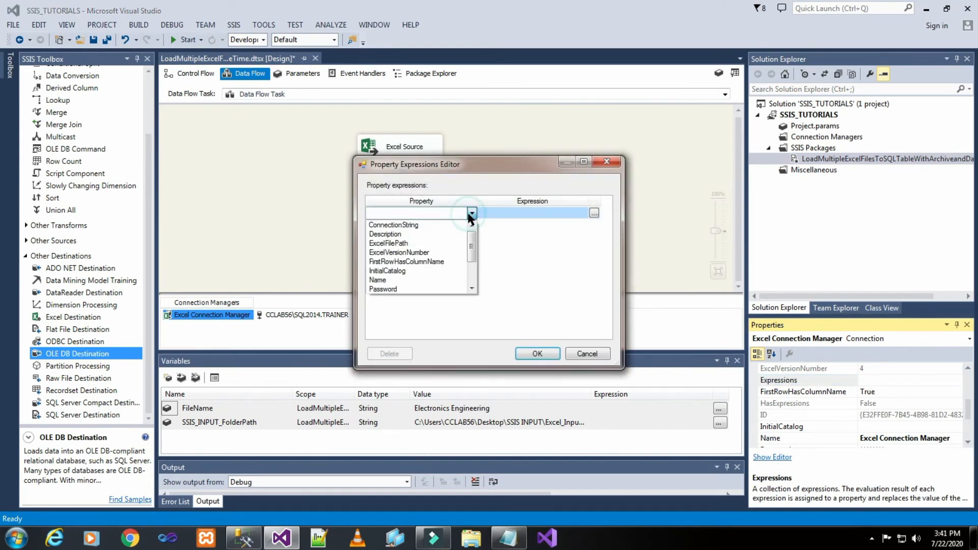
{"action": "left_click", "coordinate": [426, 244]}
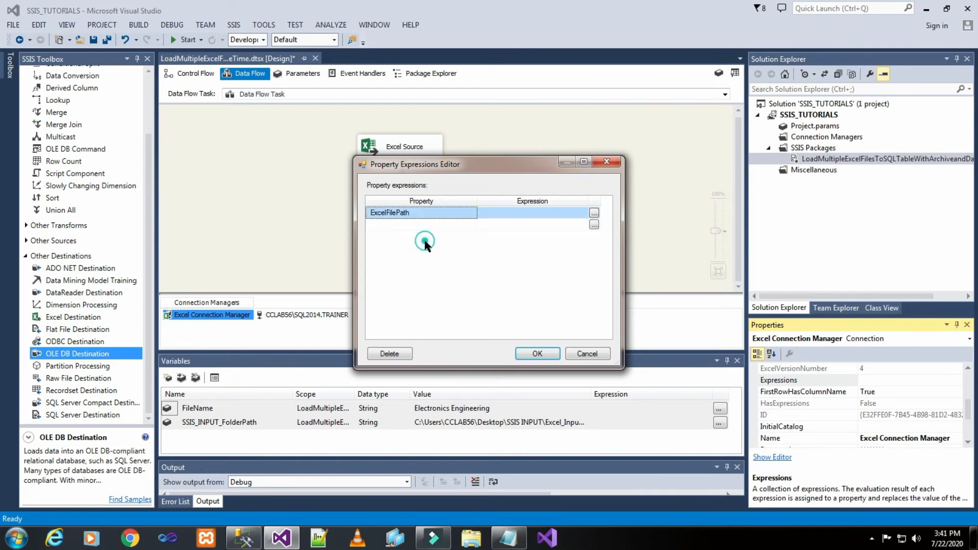
Step: Start the ExcelFilePath expression with the variable @[User::SSIS_INPUT_FolderPath] and evaluate it
{"action": "left_click", "coordinate": [593, 214]}
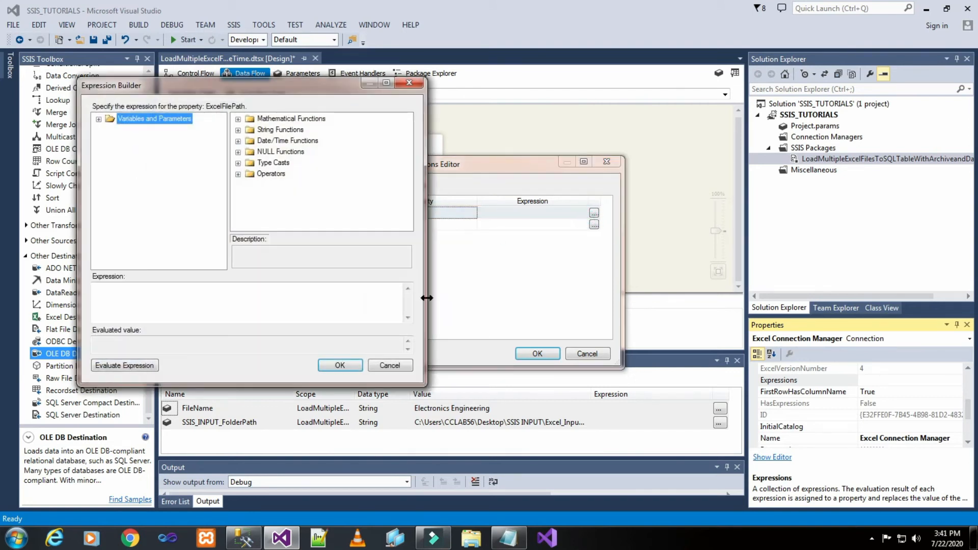
{"action": "left_click", "coordinate": [99, 119]}
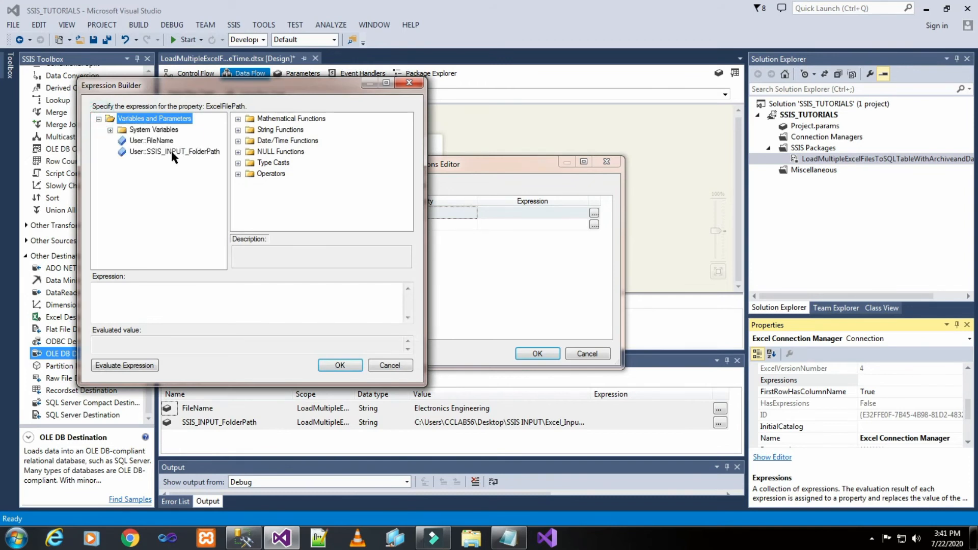
{"action": "left_click_drag", "start_coordinate": [171, 155], "coordinate": [177, 288]}
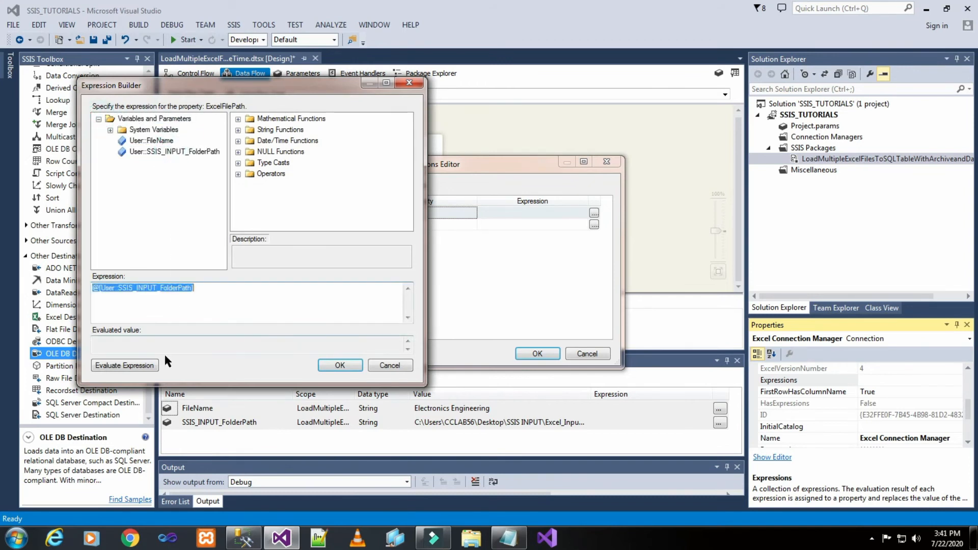
{"action": "left_click", "coordinate": [150, 371]}
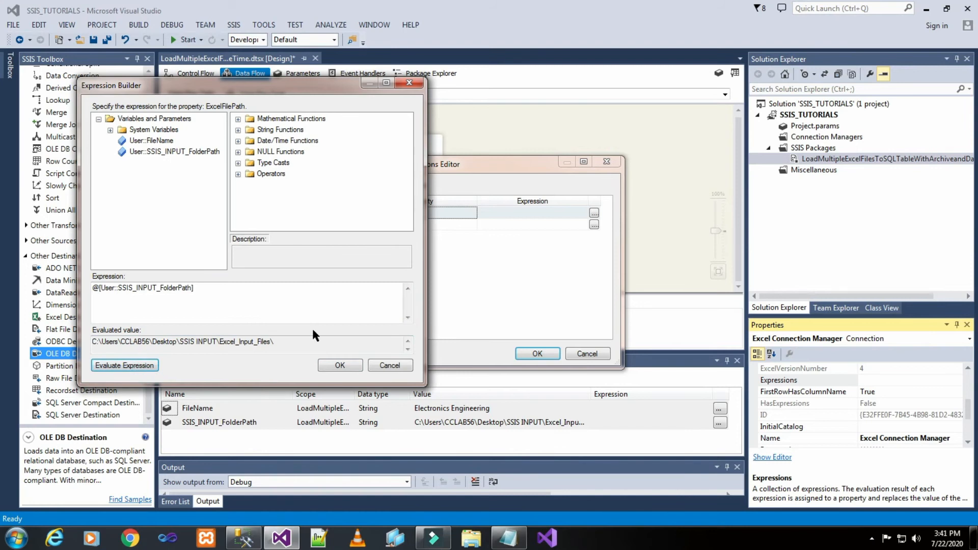
Step: Append + @[User::FileName] to the ExcelFilePath expression, evaluate it and accept the property expression
{"action": "left_click", "coordinate": [250, 294]}
{"action": "type", "text": "+"}
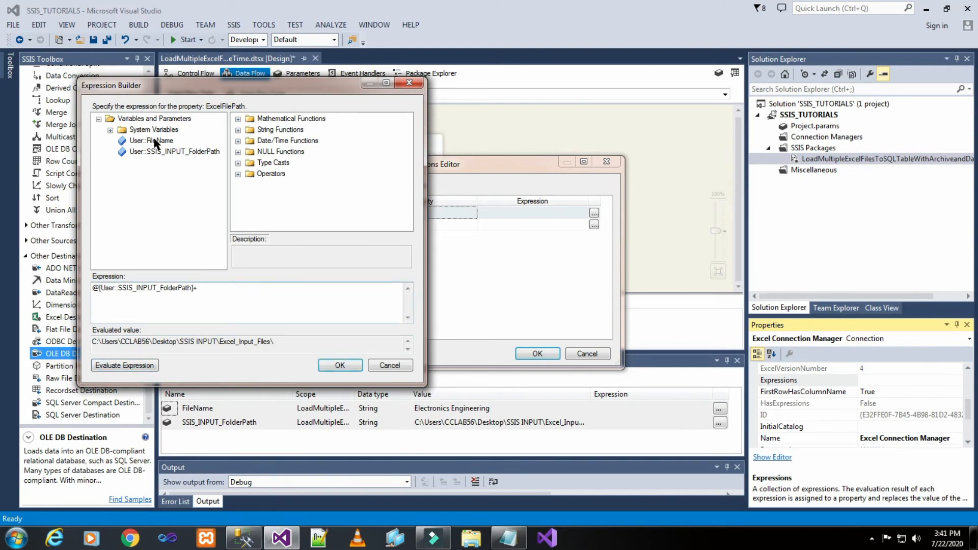
{"action": "left_click_drag", "start_coordinate": [153, 141], "coordinate": [216, 288]}
{"action": "left_click", "coordinate": [295, 305]}
{"action": "left_click", "coordinate": [149, 366]}
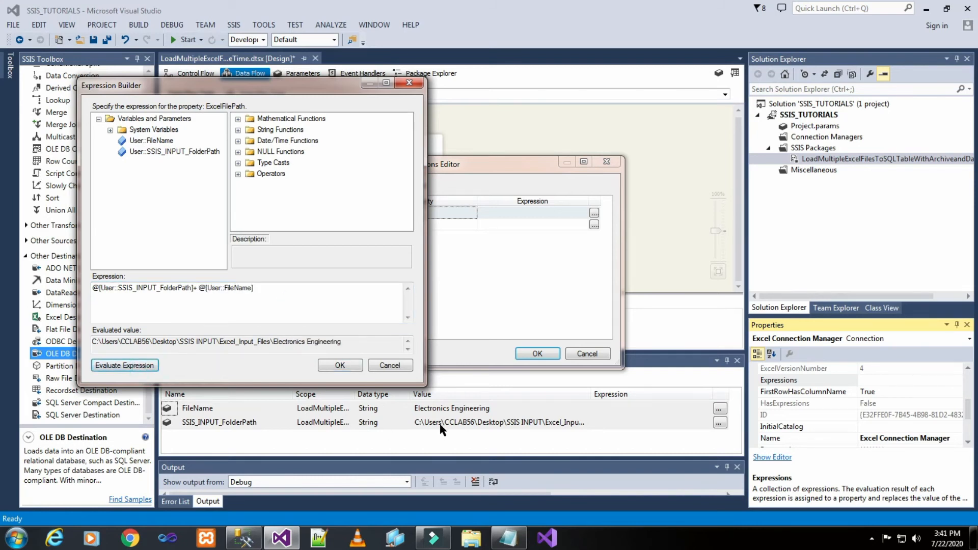
{"action": "left_click", "coordinate": [341, 365]}
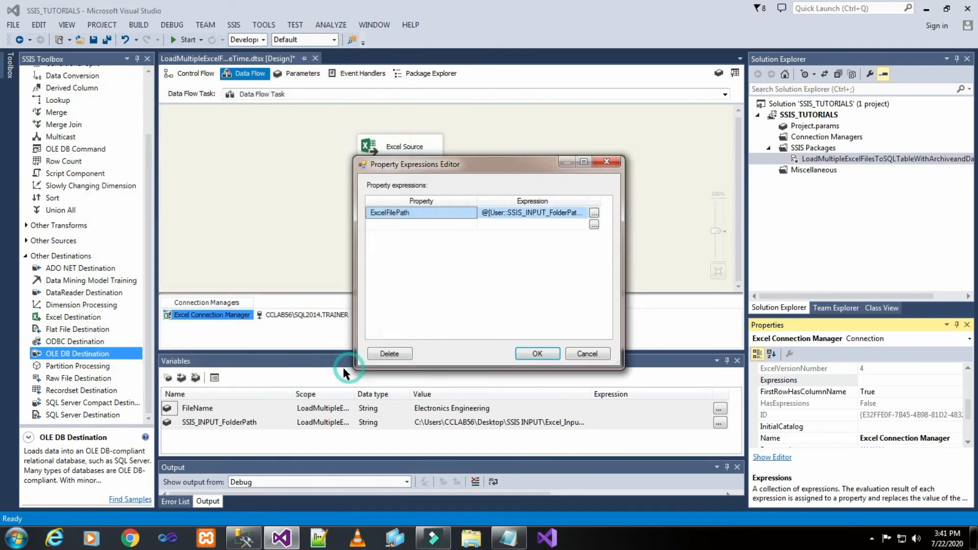
{"action": "left_click", "coordinate": [532, 352]}
Step: Set the Excel Connection Manager's DelayValidation property to True
{"action": "scroll", "coordinate": [836, 419], "scroll_direction": "up", "scroll_amount": 2}
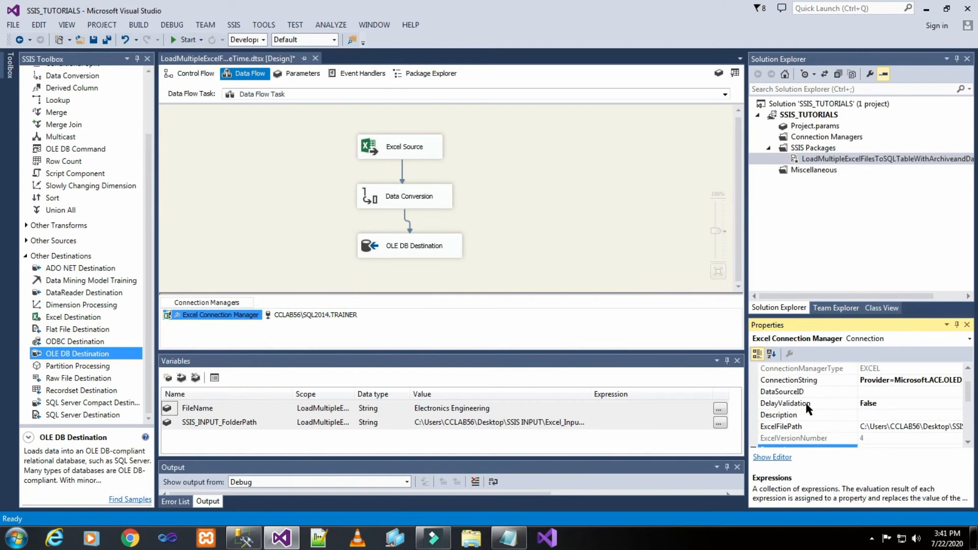
{"action": "double_click", "coordinate": [871, 404]}
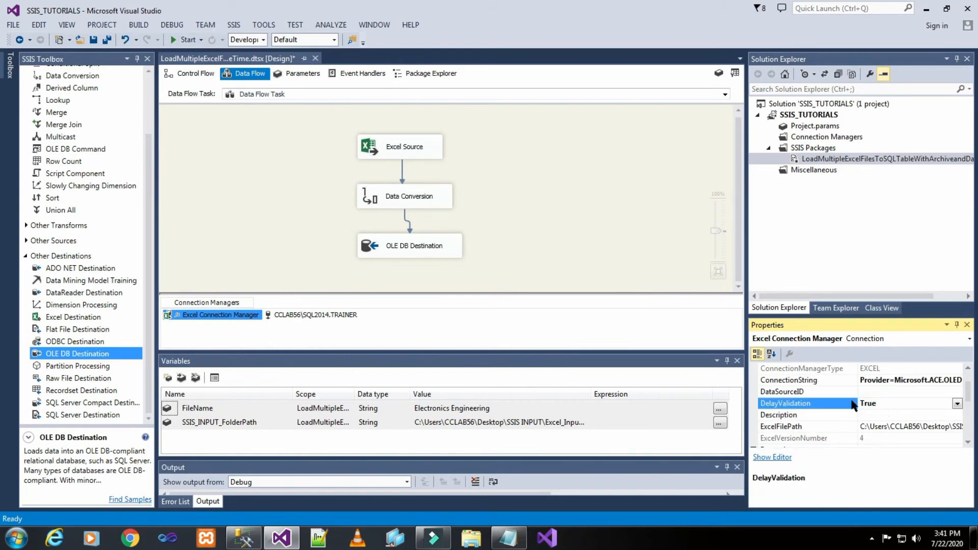
{"action": "left_click", "coordinate": [572, 196]}
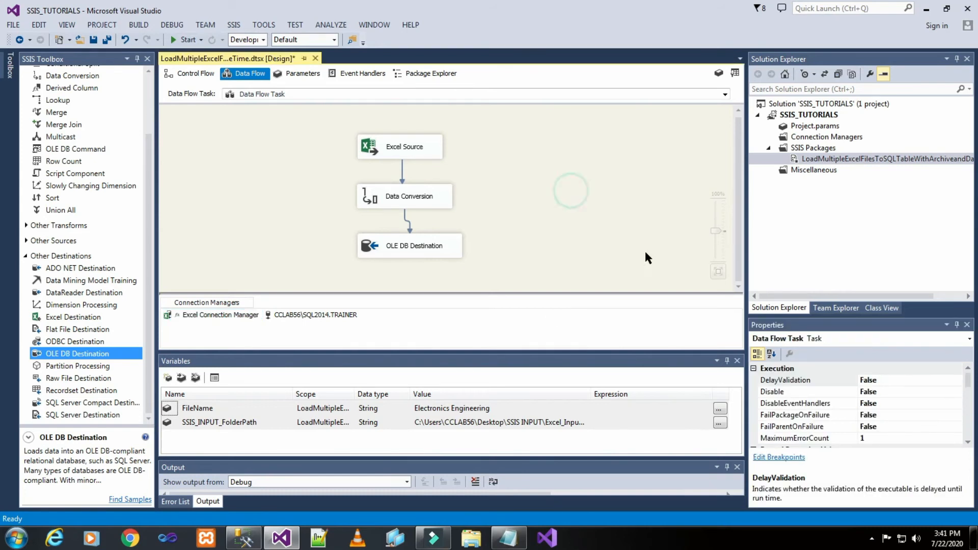
Step: Return to the control flow and open the Data Flow Task's properties at the DelayValidation setting
{"action": "left_click", "coordinate": [191, 73]}
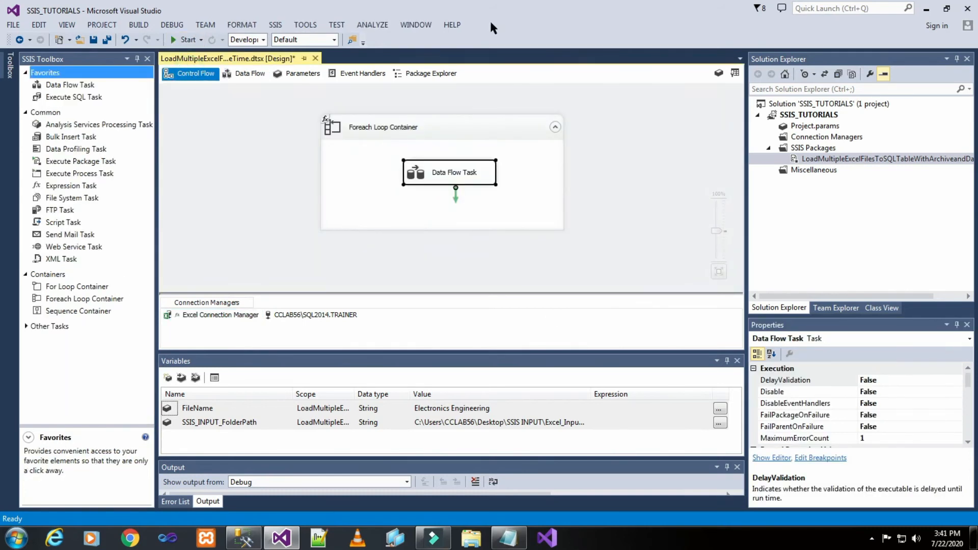
{"action": "right_click", "coordinate": [480, 172]}
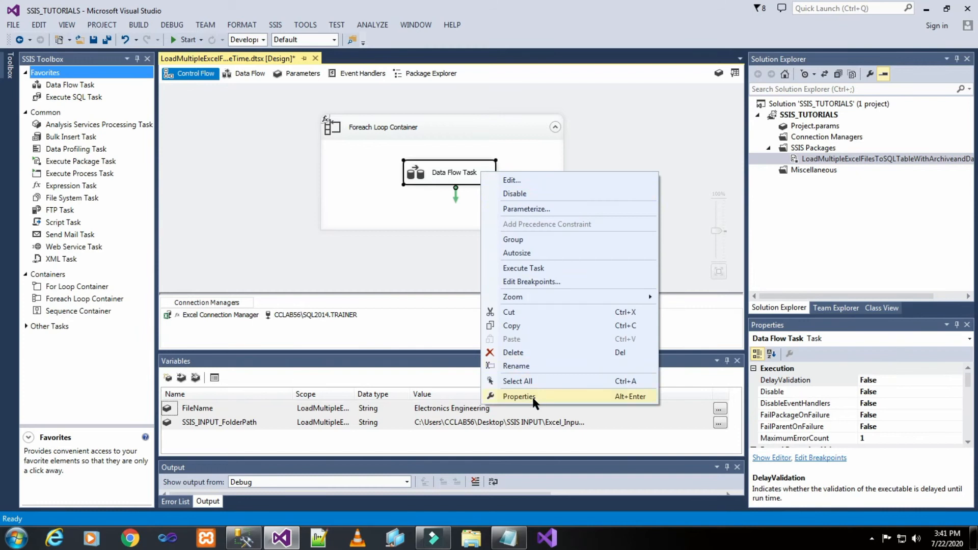
{"action": "left_click", "coordinate": [518, 397]}
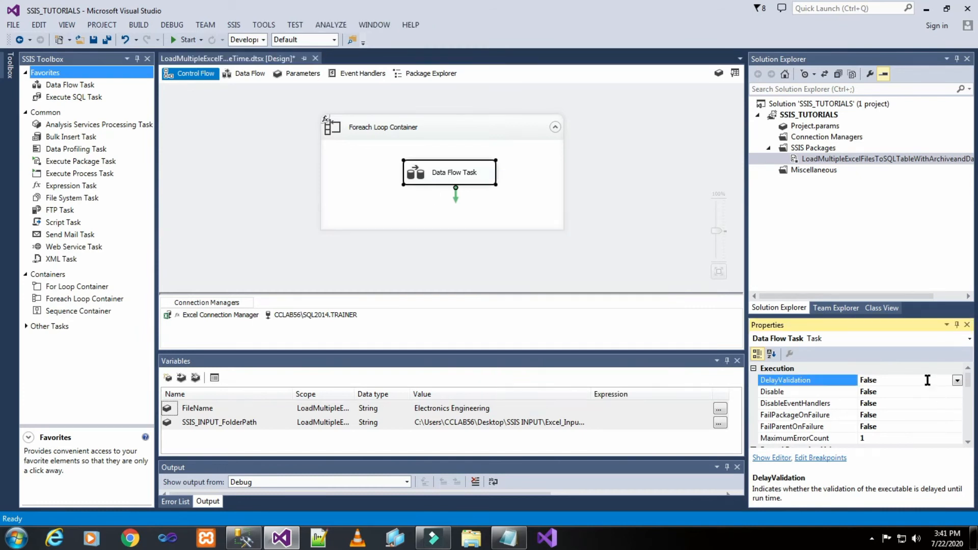
{"action": "left_click", "coordinate": [649, 192]}
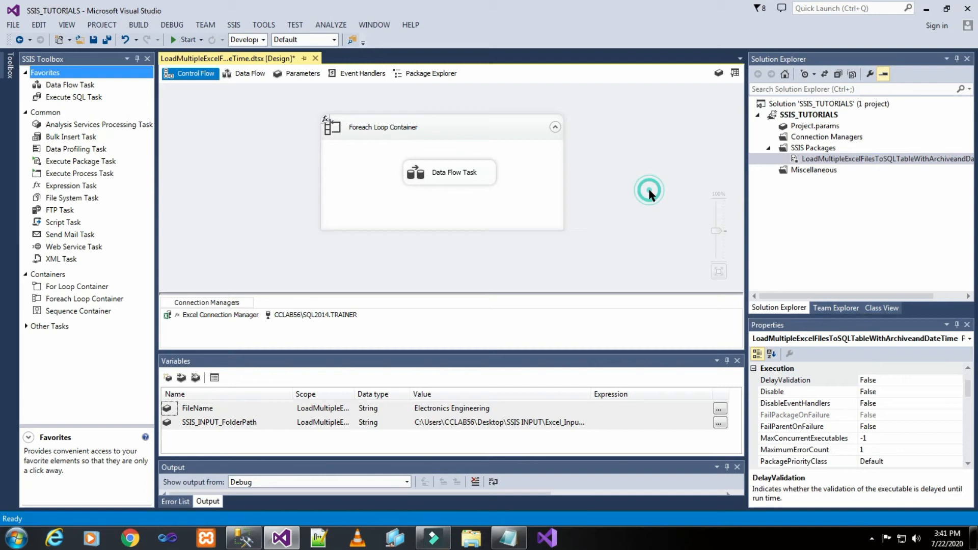
Step: Set the Foreach Loop Container's DelayValidation property to True and save the package
{"action": "left_click", "coordinate": [490, 124]}
{"action": "right_click", "coordinate": [491, 129]}
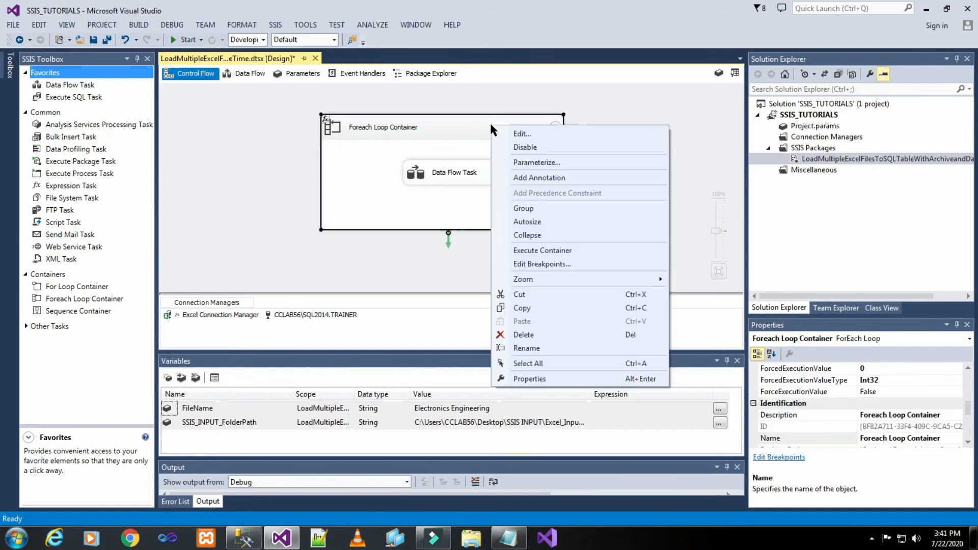
{"action": "left_click", "coordinate": [563, 382]}
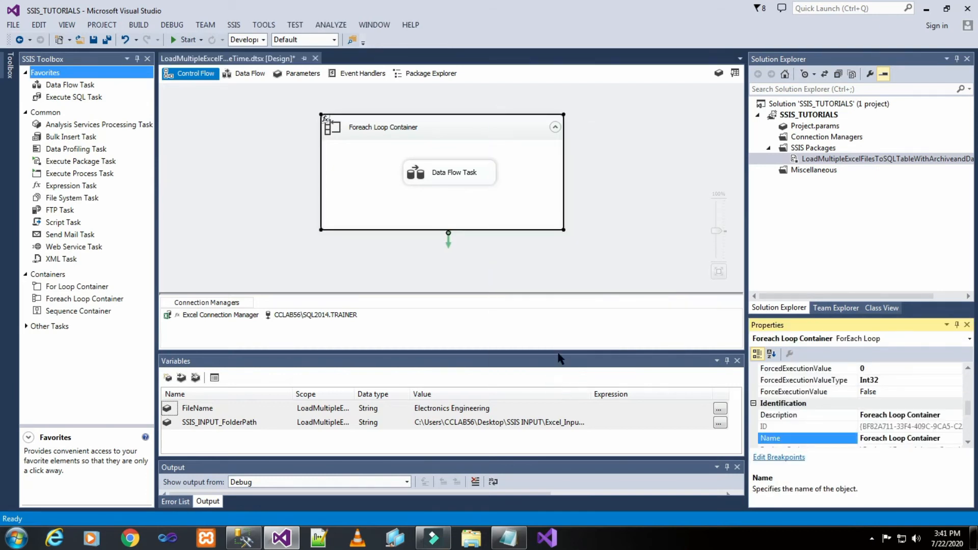
{"action": "scroll", "coordinate": [922, 407], "scroll_direction": "up", "scroll_amount": 5}
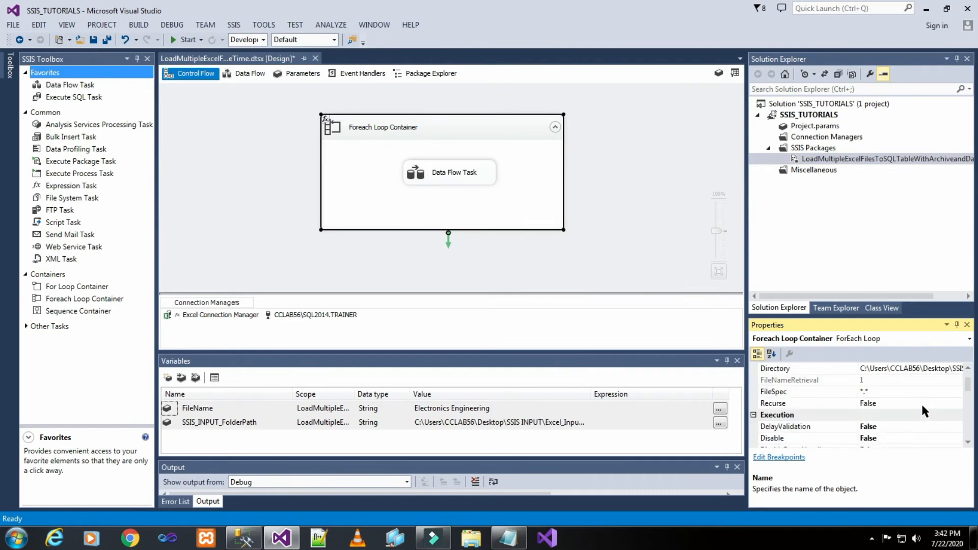
{"action": "double_click", "coordinate": [885, 426]}
{"action": "double_click", "coordinate": [885, 427]}
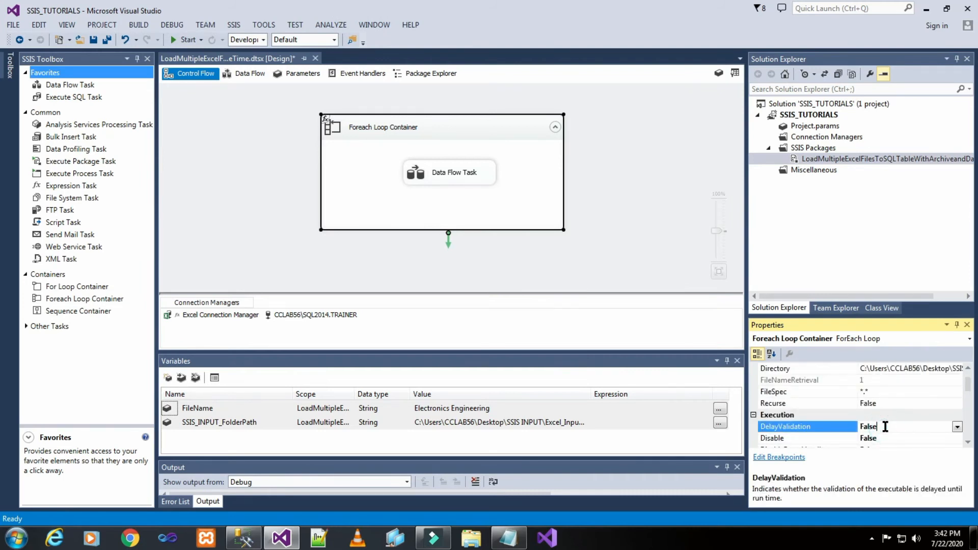
{"action": "double_click", "coordinate": [885, 427]}
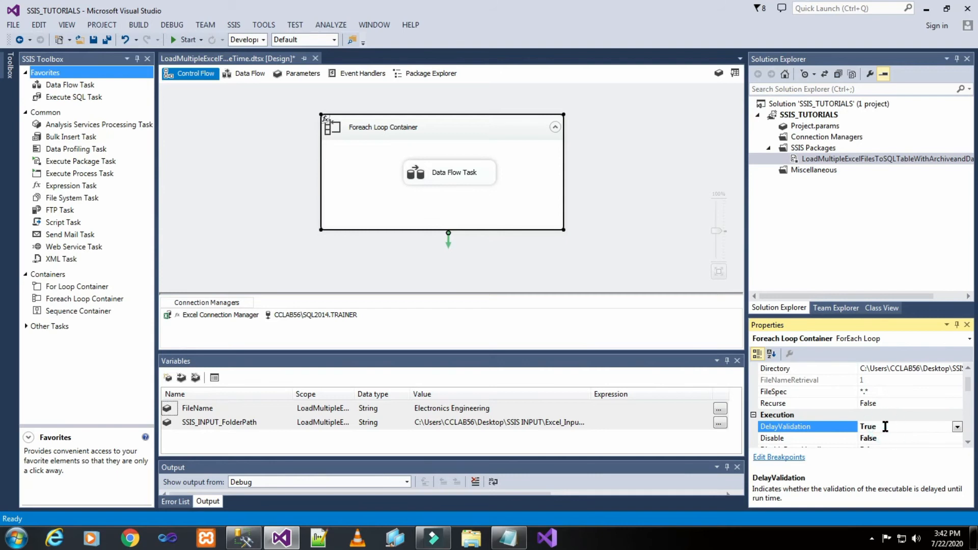
{"action": "left_click", "coordinate": [623, 201]}
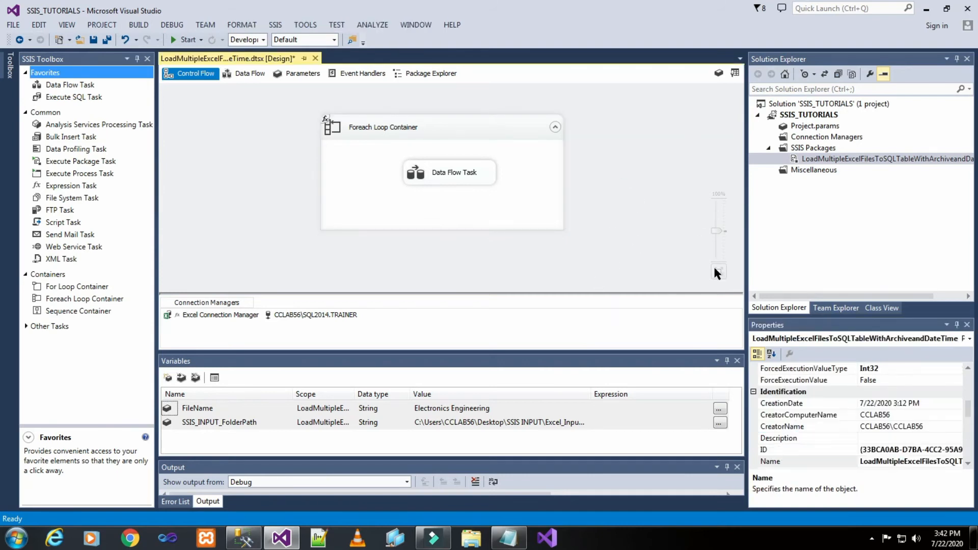
{"action": "left_click", "coordinate": [99, 41]}
Step: Switch to SQL Server Management Studio and run only the SELECT query on dbo.Customer_01 to check its contents before loading
{"action": "left_click", "coordinate": [255, 529]}
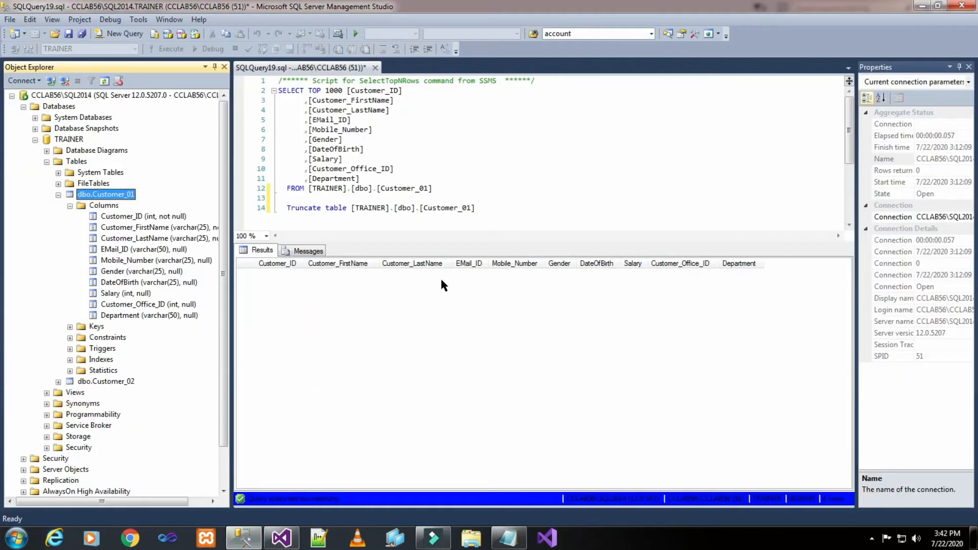
{"action": "left_click", "coordinate": [431, 189]}
{"action": "left_click_drag", "start_coordinate": [431, 189], "coordinate": [258, 84]}
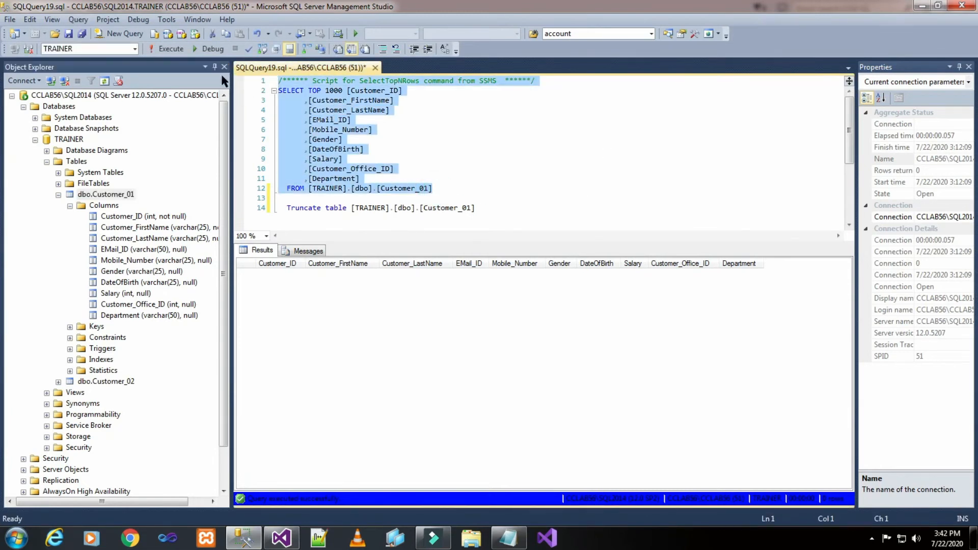
{"action": "left_click", "coordinate": [162, 50]}
Step: Switch to Visual Studio and run the package, inspecting the executed Data Flow Task before stopping debugging
{"action": "left_click", "coordinate": [268, 544]}
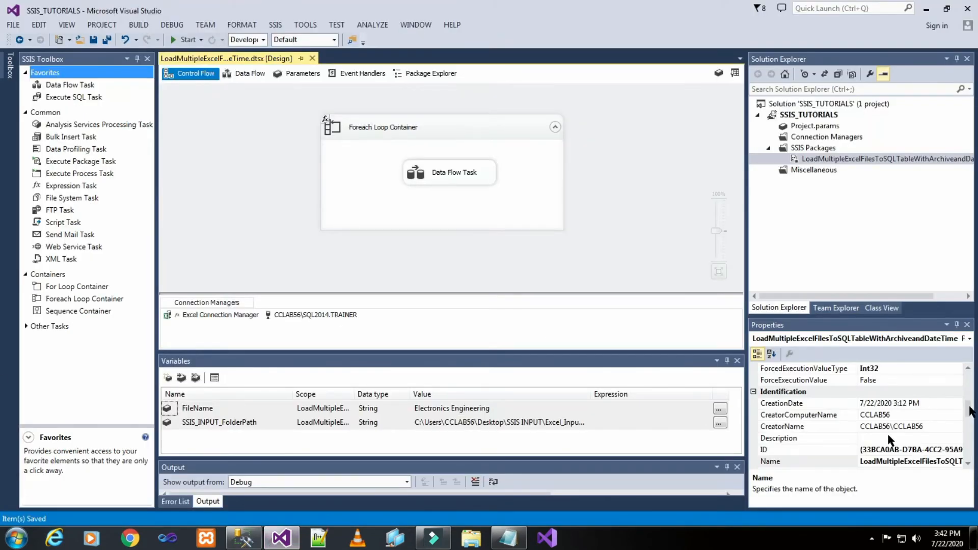
{"action": "left_click", "coordinate": [626, 226]}
{"action": "left_click", "coordinate": [184, 40]}
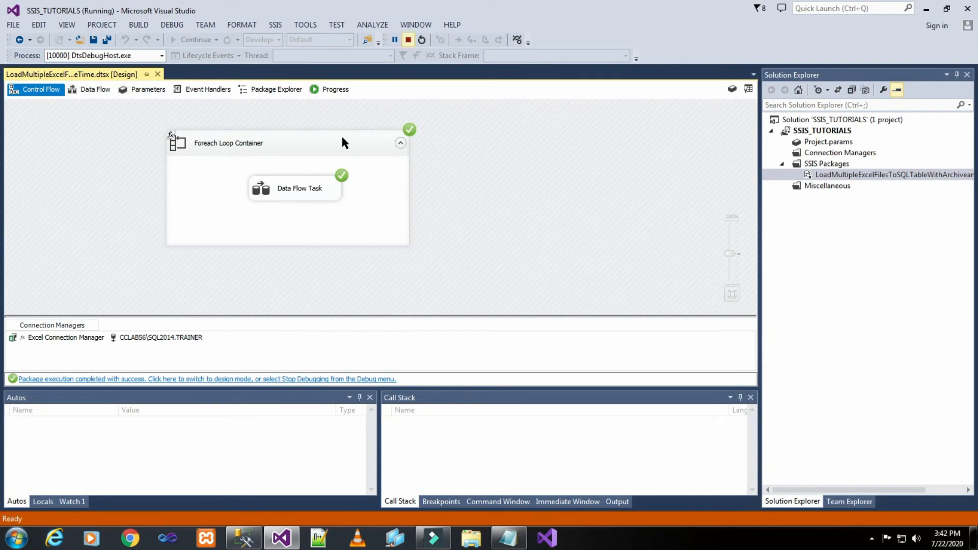
{"action": "double_click", "coordinate": [318, 189]}
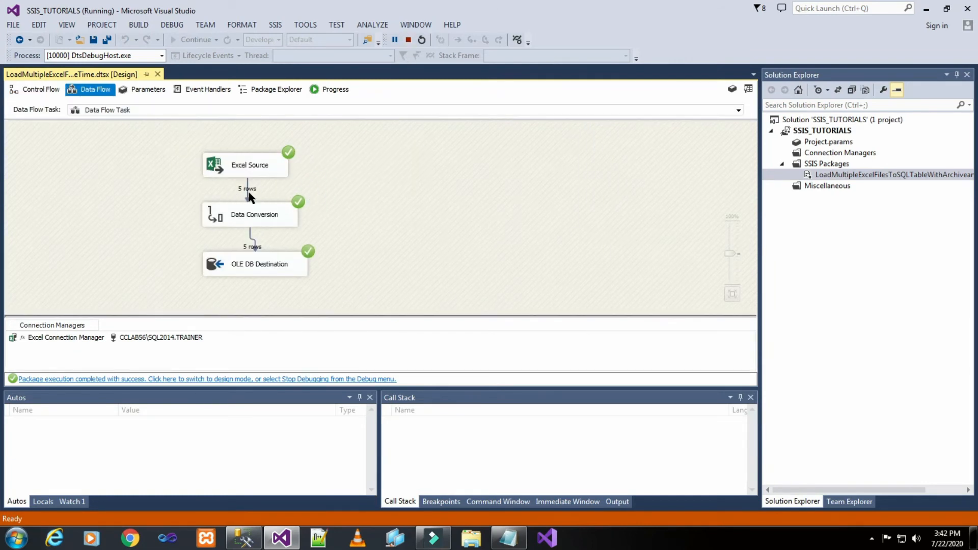
{"action": "left_click", "coordinate": [408, 40]}
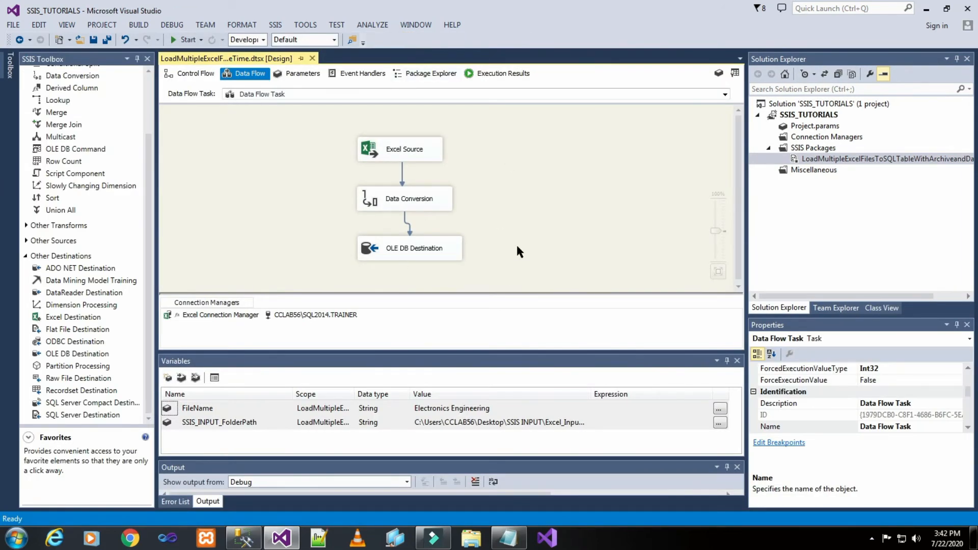
Step: Switch back to SQL Server Management Studio and rerun the selected query to check the rows loaded into dbo.Customer_01
{"action": "left_click", "coordinate": [248, 536]}
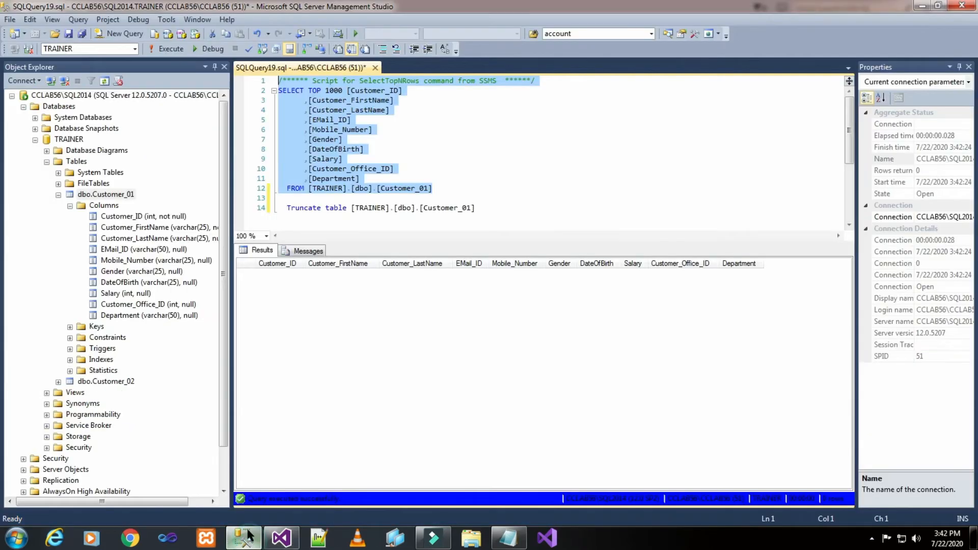
{"action": "left_click", "coordinate": [166, 49]}
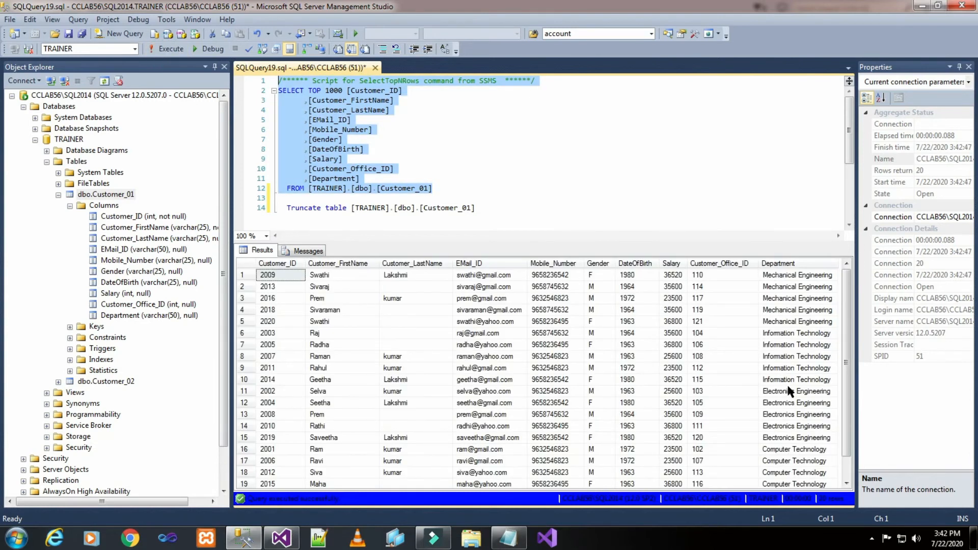
Step: Review the remaining rows loaded into dbo.Customer_01, then open the Excel_Input_Files folder inside SSIS INPUT on the desktop
{"action": "left_click_drag", "start_coordinate": [844, 329], "coordinate": [849, 377]}
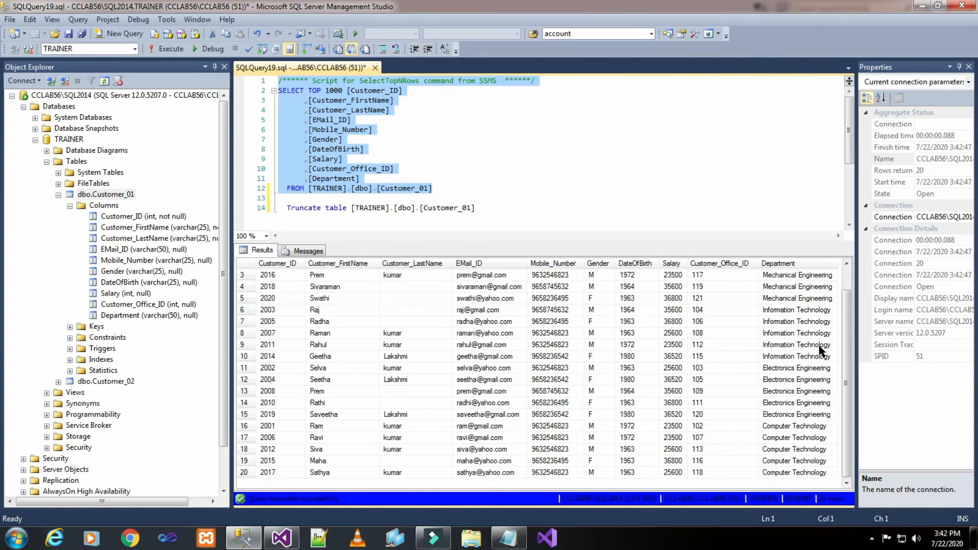
{"action": "left_click", "coordinate": [282, 538]}
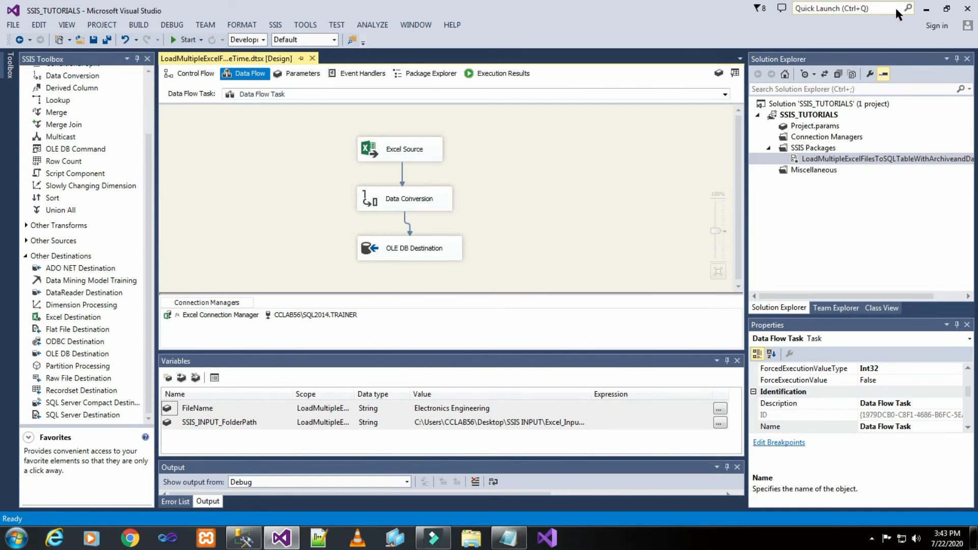
{"action": "left_click", "coordinate": [926, 8]}
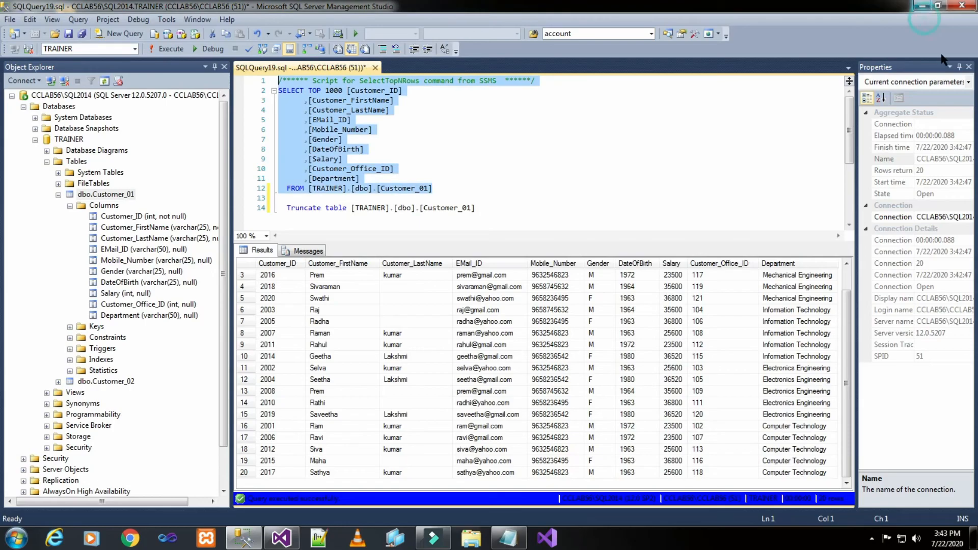
{"action": "left_click", "coordinate": [921, 5]}
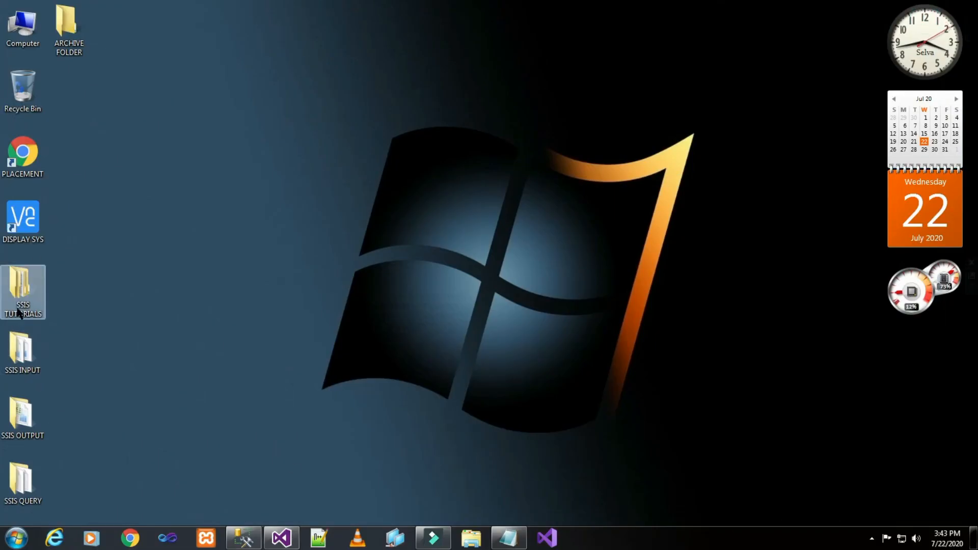
{"action": "double_click", "coordinate": [24, 351]}
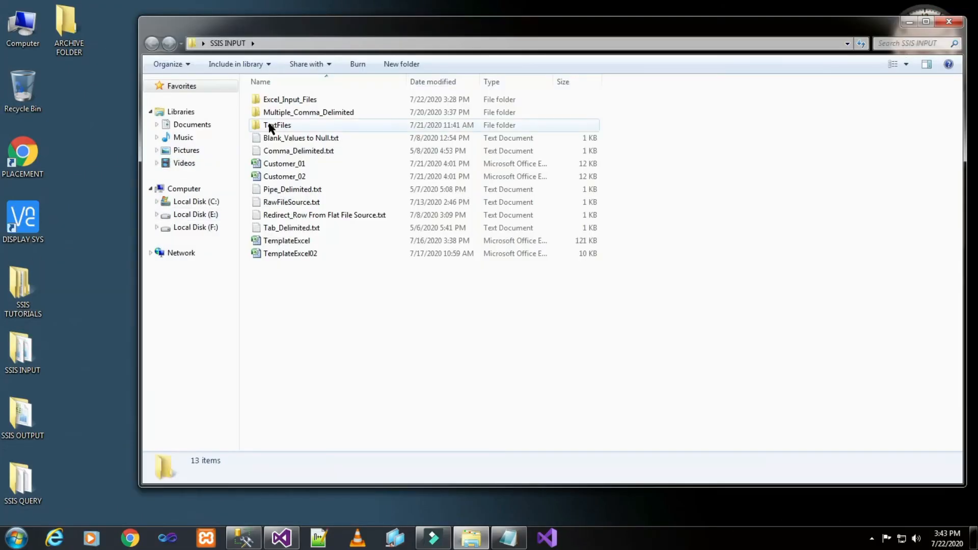
{"action": "left_click", "coordinate": [290, 102]}
{"action": "double_click", "coordinate": [289, 102]}
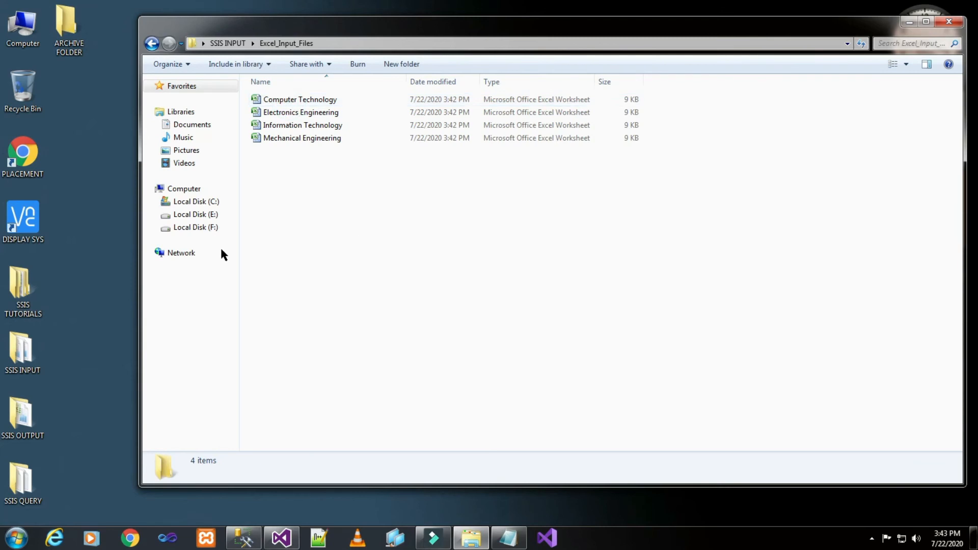
{"action": "left_click", "coordinate": [289, 113]}
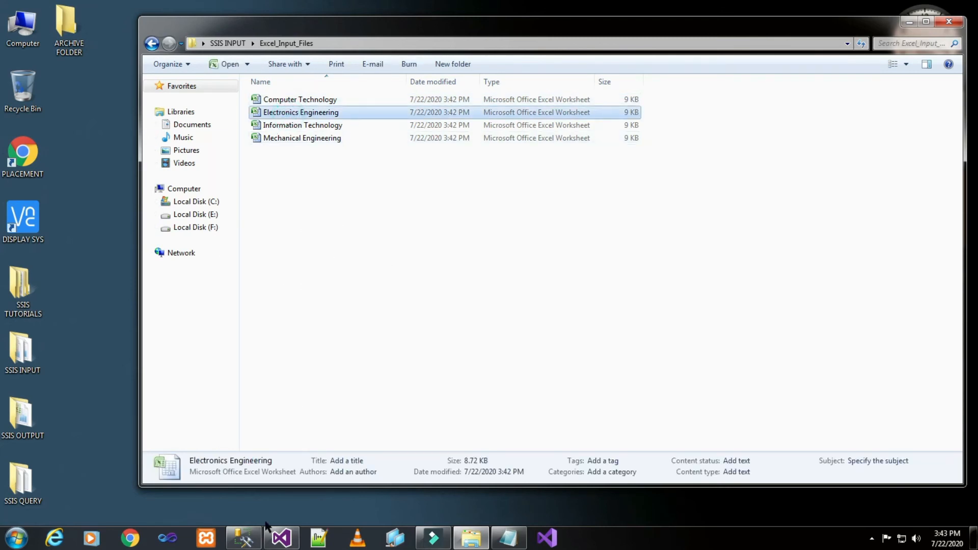
Step: Glance at the query results again, then check the Excel_Input_Files folder path and the contents of the desktop's ARCHIVE FOLDER
{"action": "left_click", "coordinate": [244, 537]}
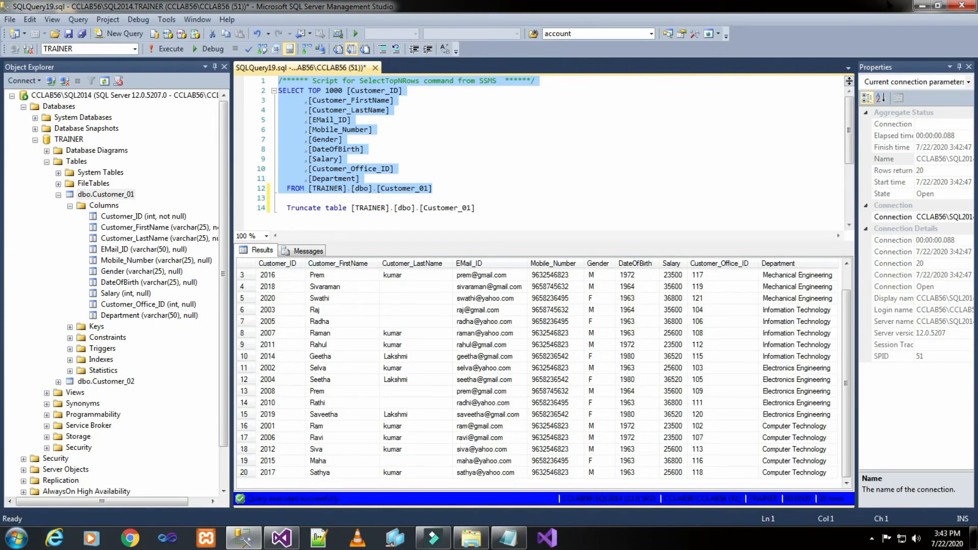
{"action": "left_click", "coordinate": [920, 6]}
{"action": "left_click", "coordinate": [581, 249]}
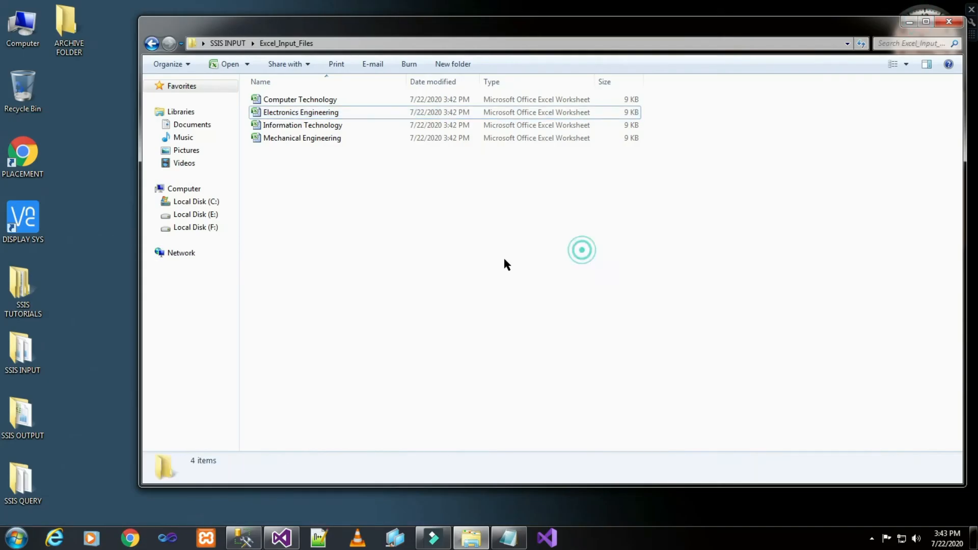
{"action": "left_click", "coordinate": [340, 43]}
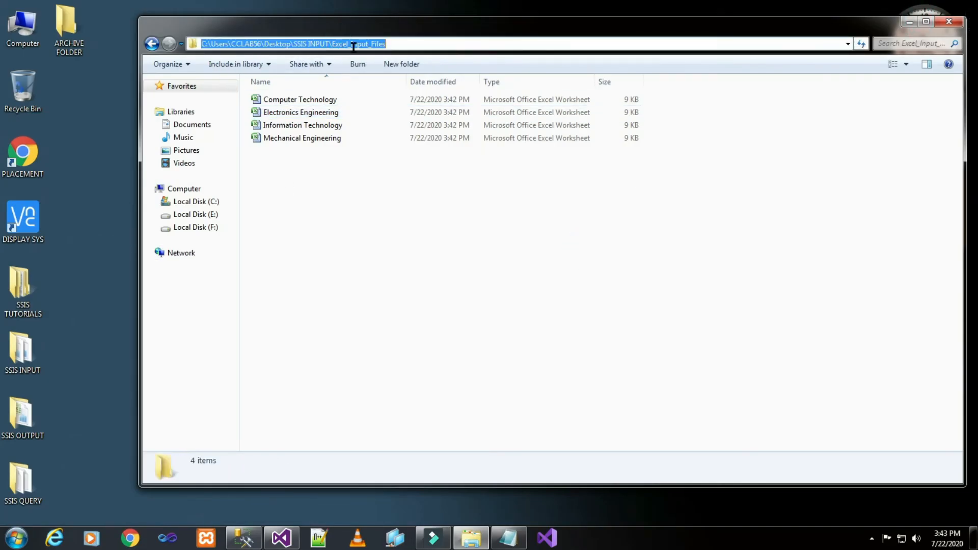
{"action": "double_click", "coordinate": [71, 49]}
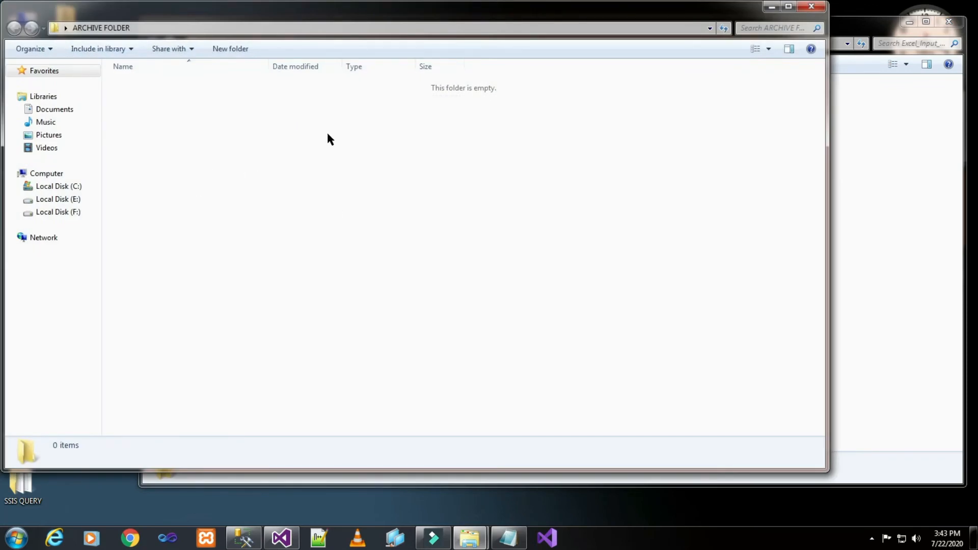
{"action": "left_click", "coordinate": [772, 6]}
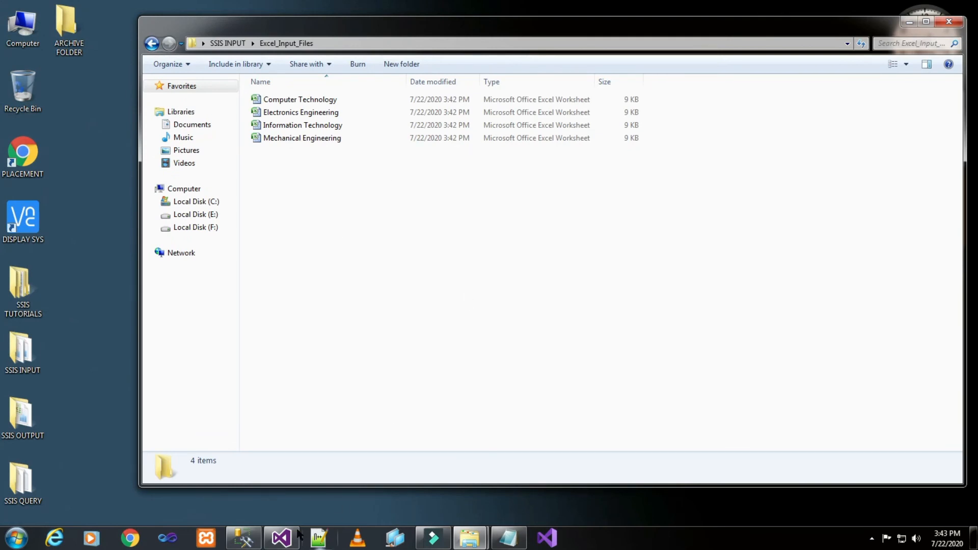
Step: Switch to Visual Studio and show the package's Control Flow, then copy the name ARCHIVE_FolderPath from the Test file in Notepad
{"action": "left_click", "coordinate": [282, 538]}
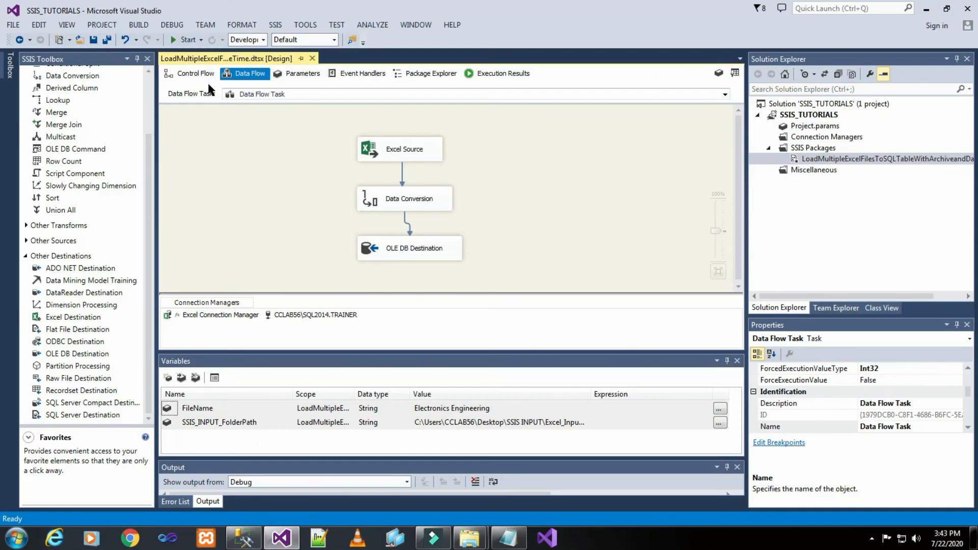
{"action": "left_click", "coordinate": [194, 73]}
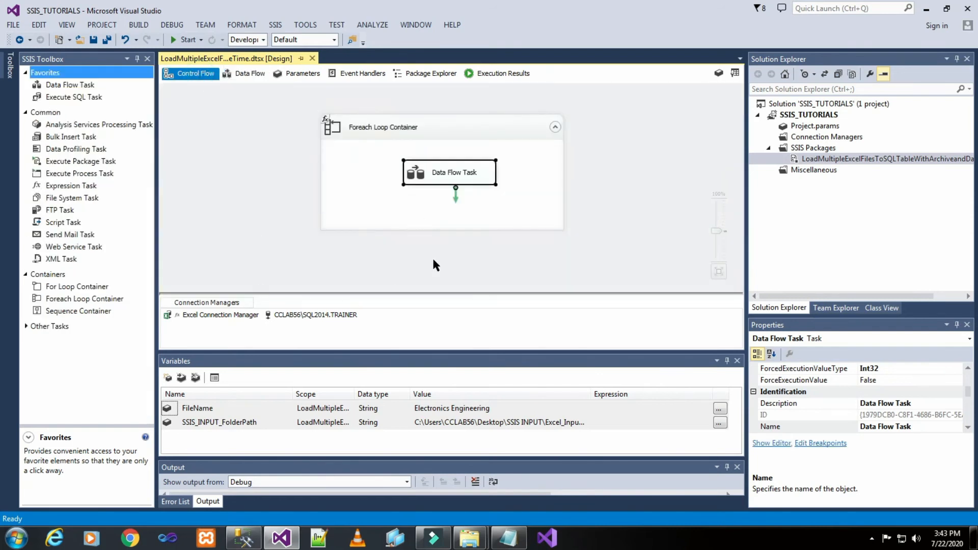
{"action": "left_click", "coordinate": [507, 537]}
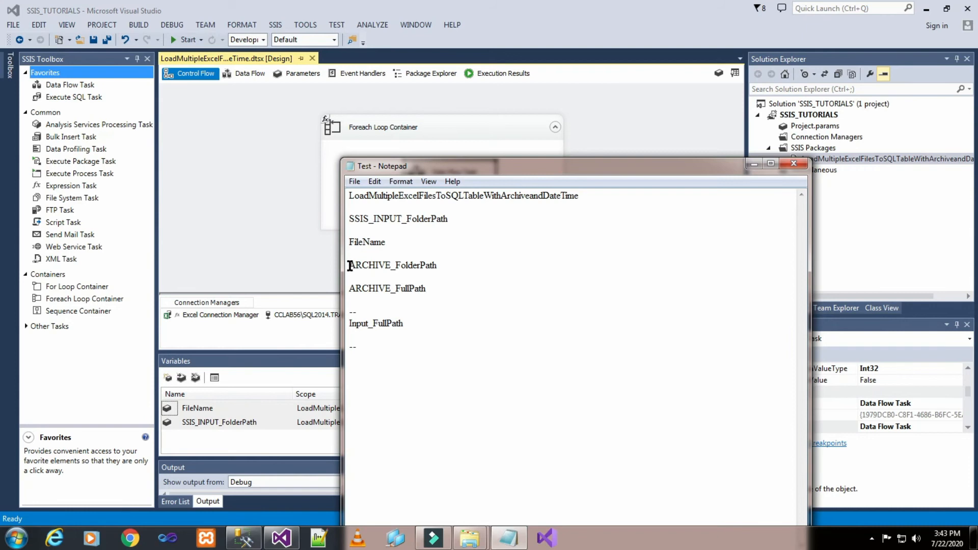
{"action": "left_click_drag", "start_coordinate": [349, 266], "coordinate": [441, 265]}
{"action": "right_click", "coordinate": [426, 262]}
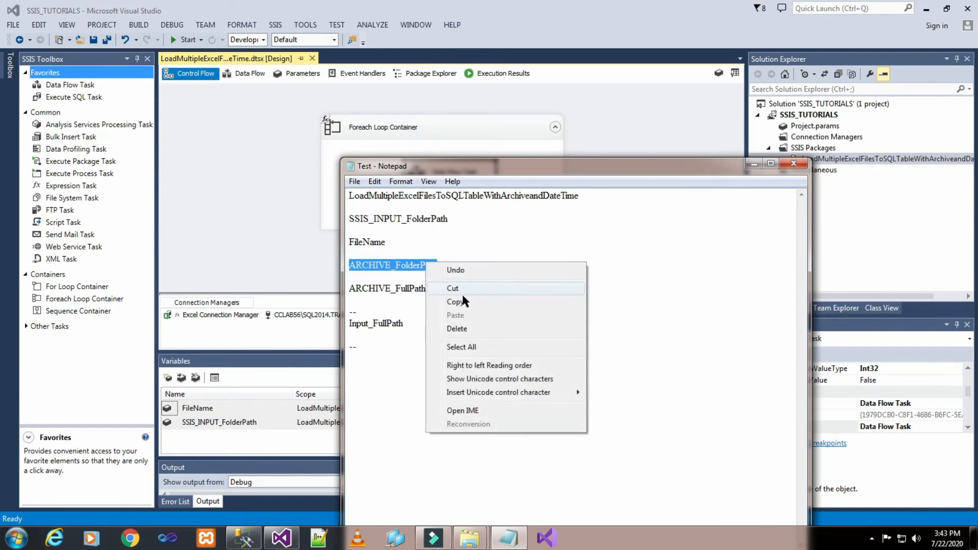
{"action": "left_click", "coordinate": [460, 301]}
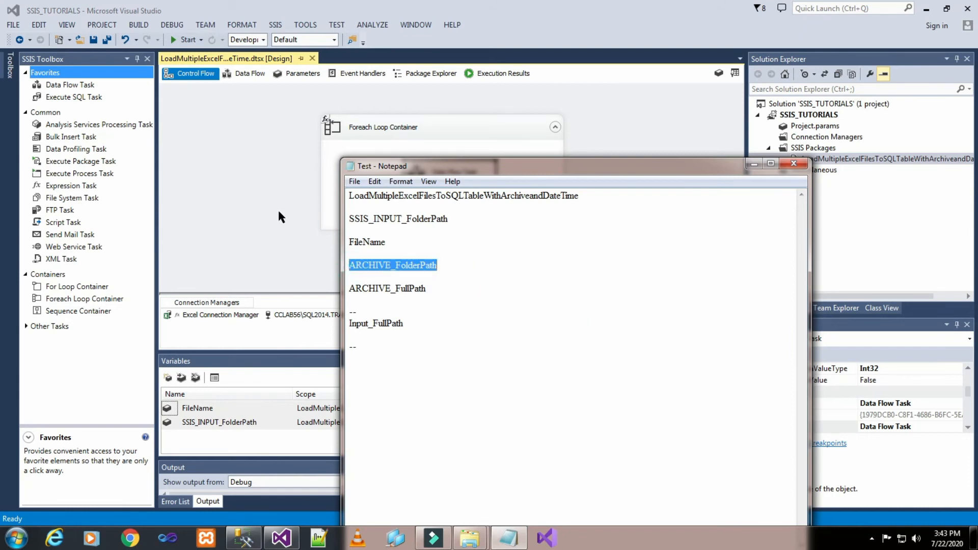
Step: Back in Visual Studio, add a package variable named ARCHIVE_FolderPath and set its data type to String
{"action": "left_click", "coordinate": [252, 210]}
{"action": "left_click", "coordinate": [168, 377]}
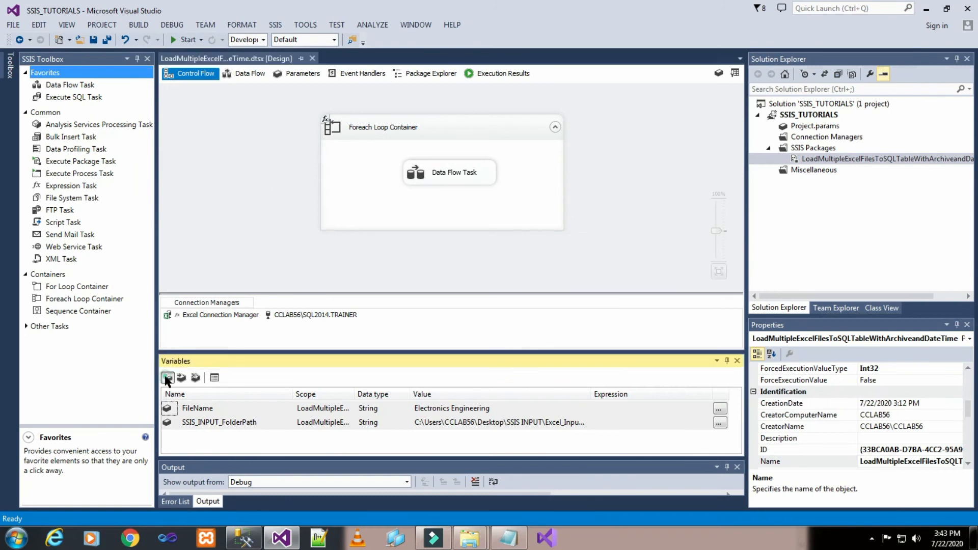
{"action": "right_click", "coordinate": [209, 434]}
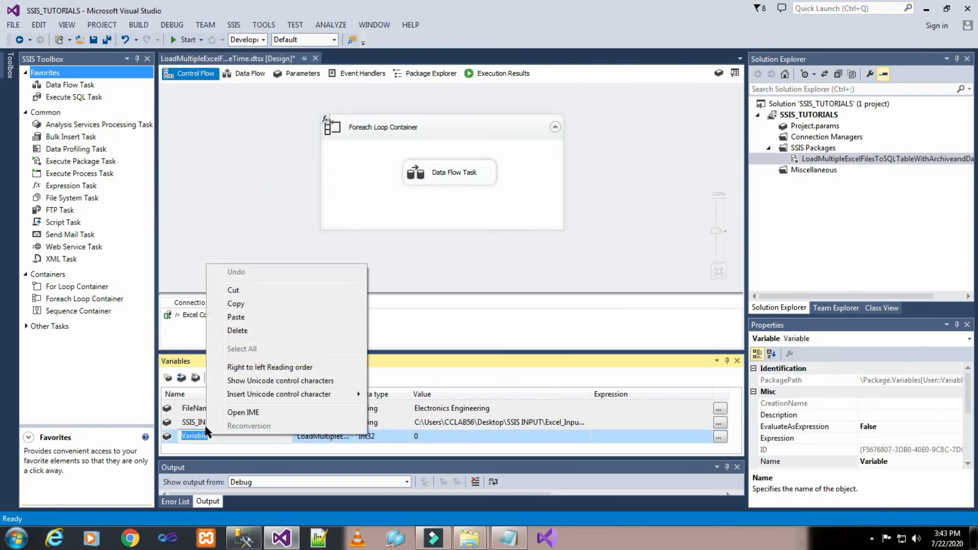
{"action": "left_click", "coordinate": [251, 315]}
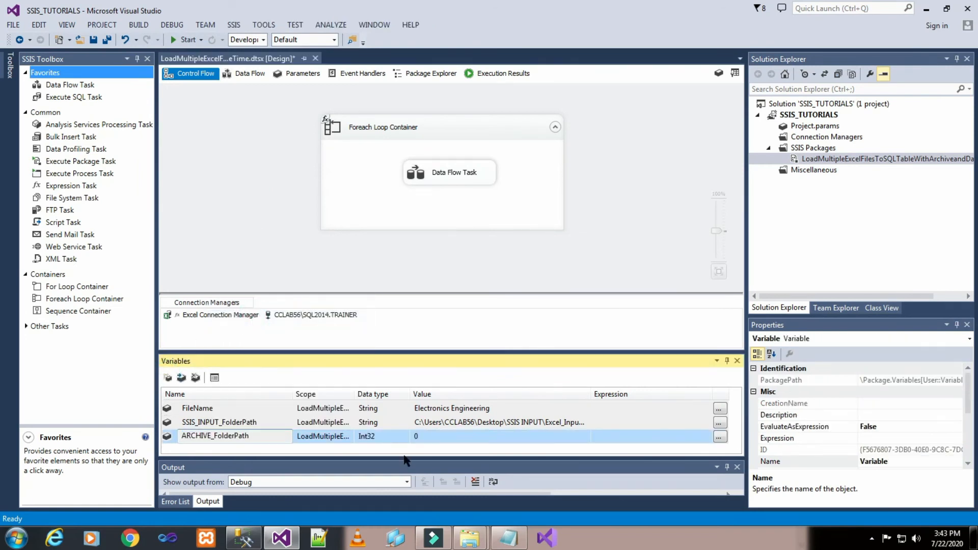
{"action": "left_click", "coordinate": [380, 435]}
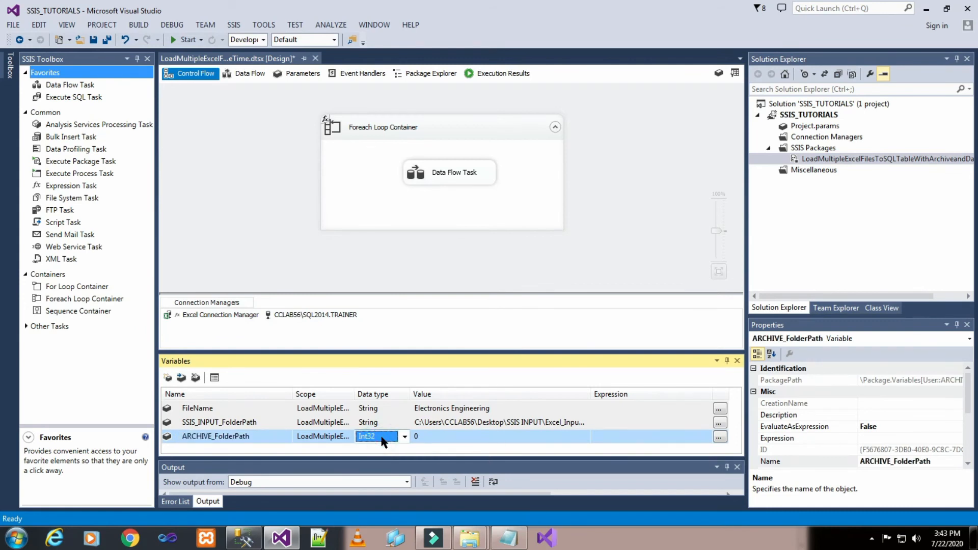
{"action": "left_click", "coordinate": [640, 218]}
Step: Go to the desktop, open ARCHIVE FOLDER in Windows Explorer and copy its full path
{"action": "left_click", "coordinate": [926, 9]}
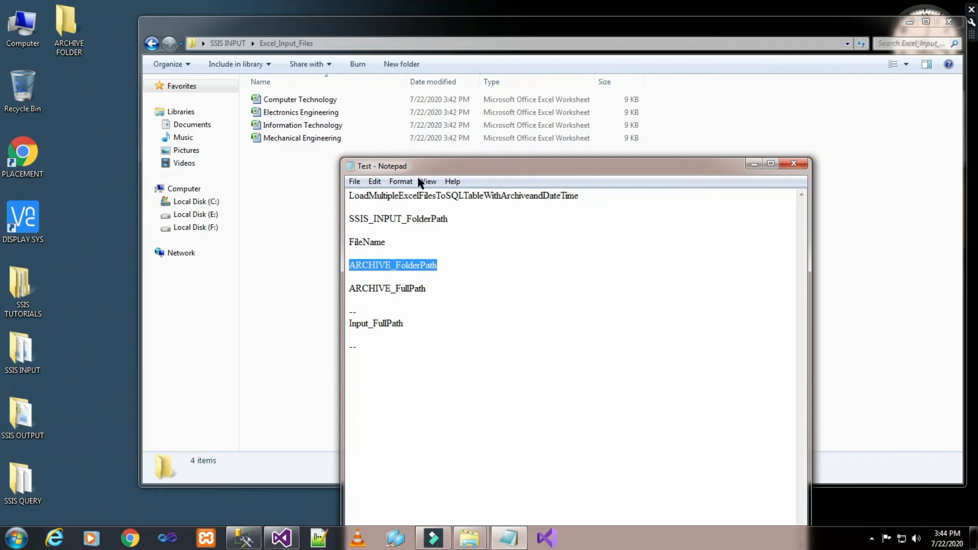
{"action": "left_click", "coordinate": [66, 19]}
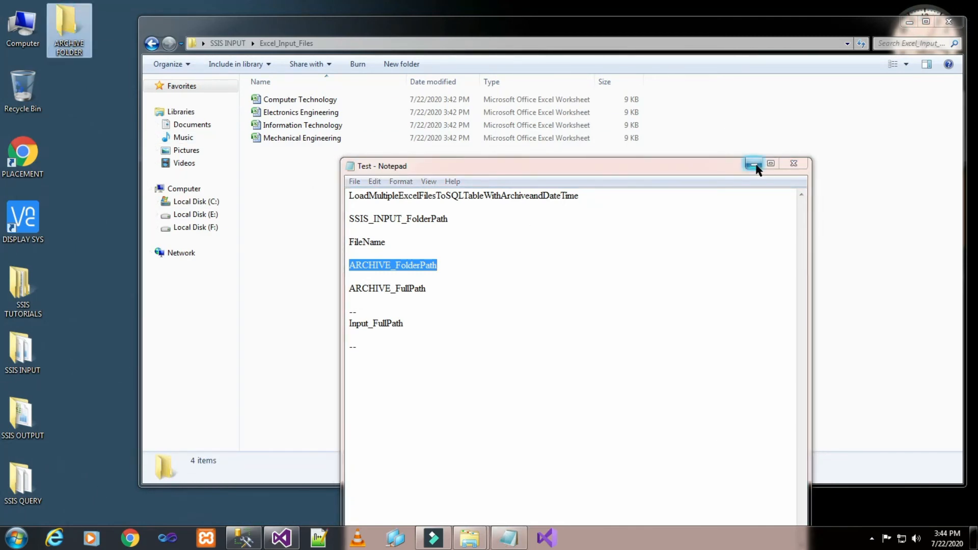
{"action": "left_click", "coordinate": [753, 164]}
{"action": "double_click", "coordinate": [64, 24]}
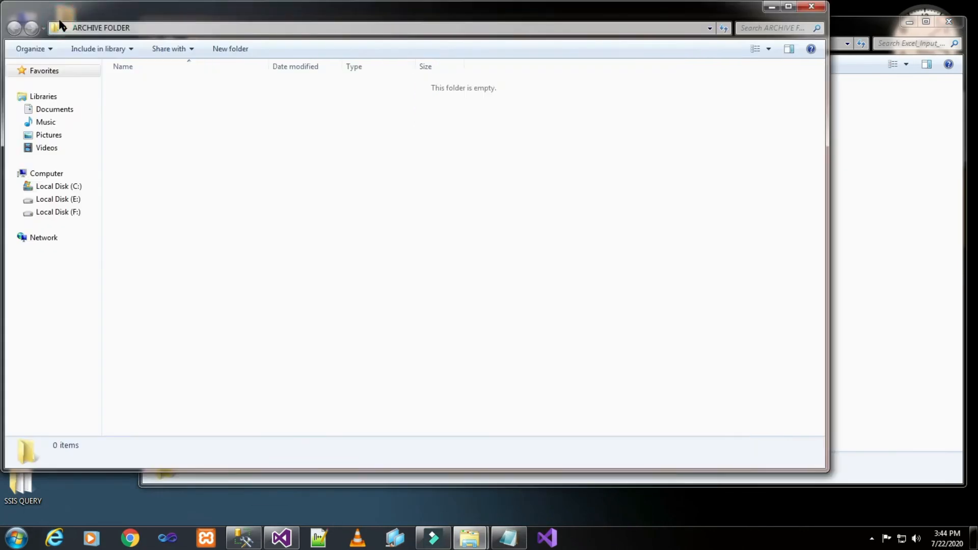
{"action": "left_click", "coordinate": [153, 27]}
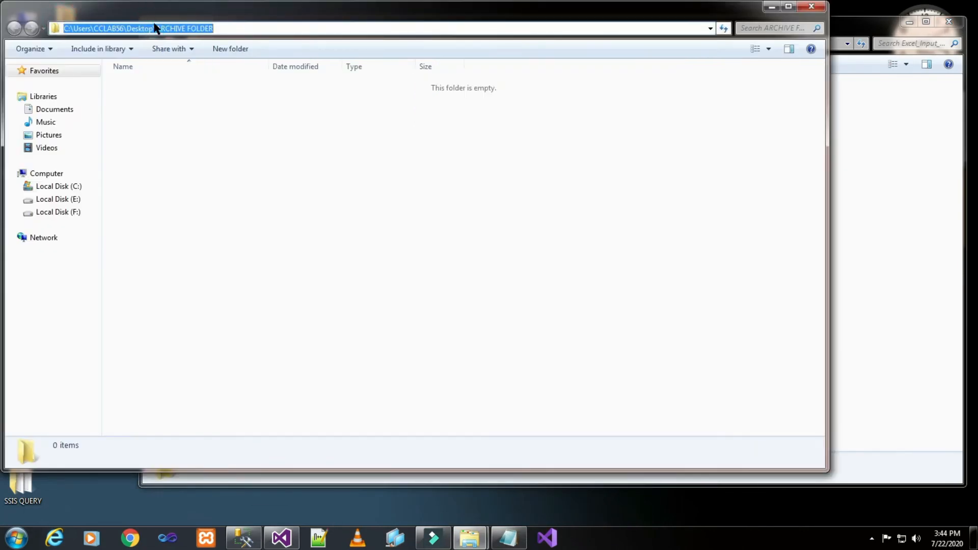
Step: Switch to Visual Studio and set the ARCHIVE_FolderPath variable's value to C:\Users\CCLAB56\Desktop\ARCHIVE FOLDER\ including the trailing backslash
{"action": "left_click", "coordinate": [281, 538]}
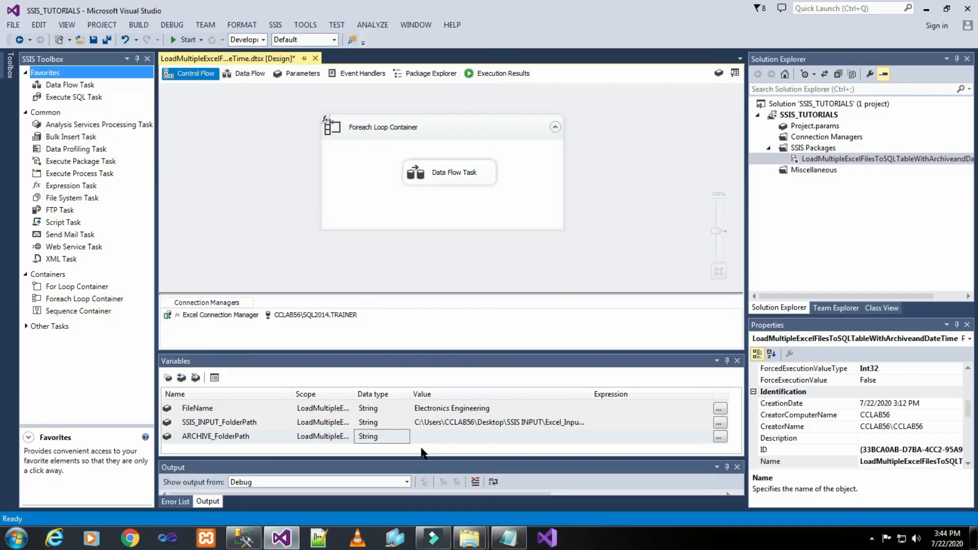
{"action": "left_click", "coordinate": [443, 436]}
{"action": "key", "text": "ctrl+v"}
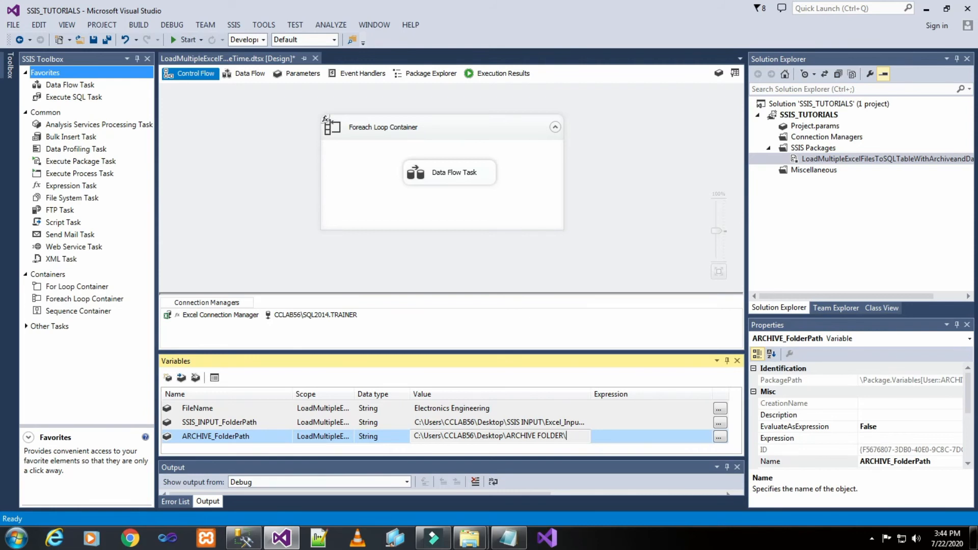
{"action": "key", "text": "Return"}
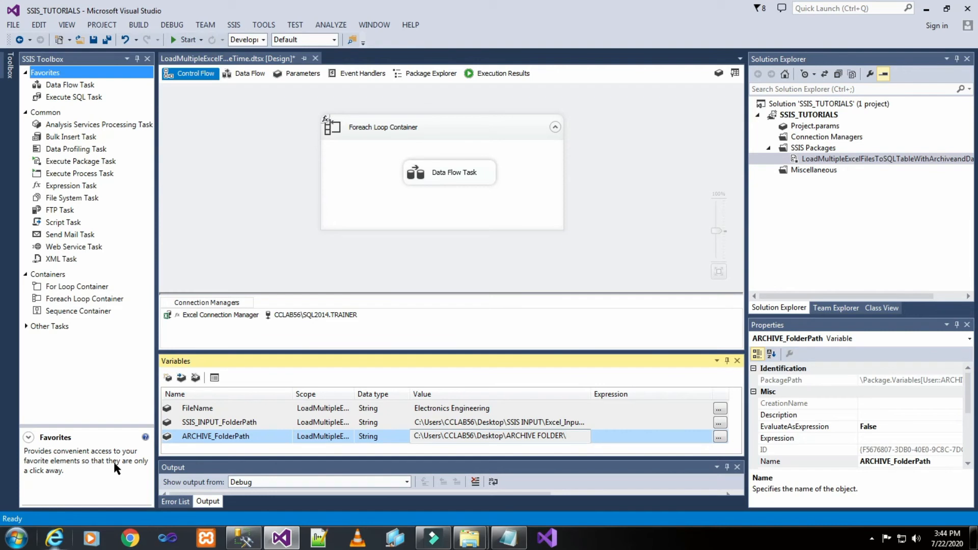
{"action": "left_click", "coordinate": [594, 268]}
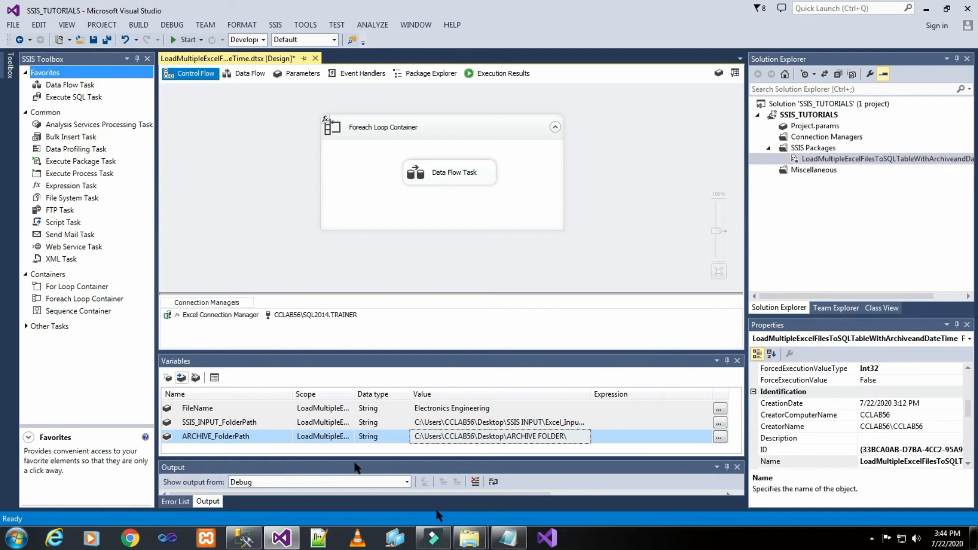
Step: Switch to Notepad and copy the name ARCHIVE_FullPath from the Test file
{"action": "left_click", "coordinate": [510, 537]}
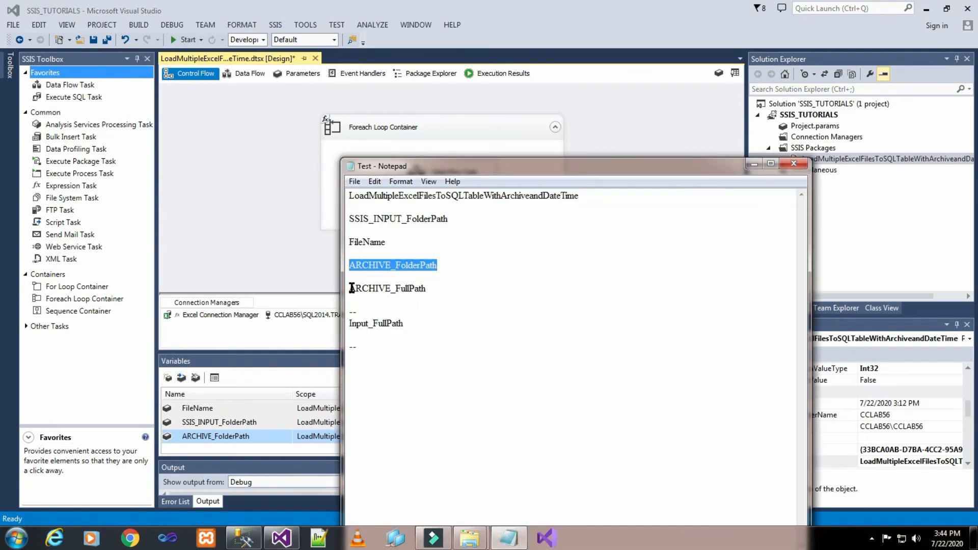
{"action": "left_click_drag", "start_coordinate": [349, 289], "coordinate": [427, 287]}
{"action": "right_click", "coordinate": [422, 288]}
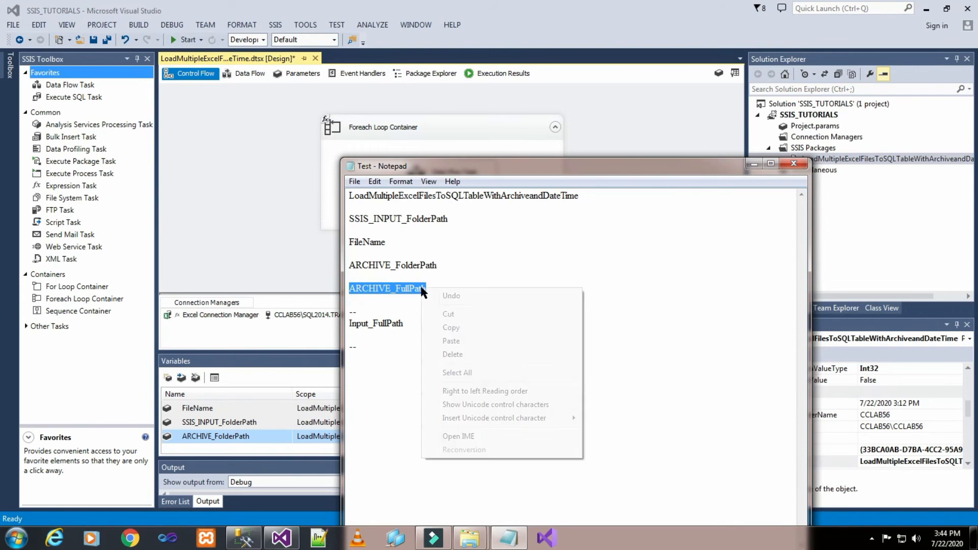
{"action": "left_click", "coordinate": [464, 327]}
Step: Return to Visual Studio, add a package variable named ARCHIVE_FullPath and set its data type to String
{"action": "left_click", "coordinate": [232, 206]}
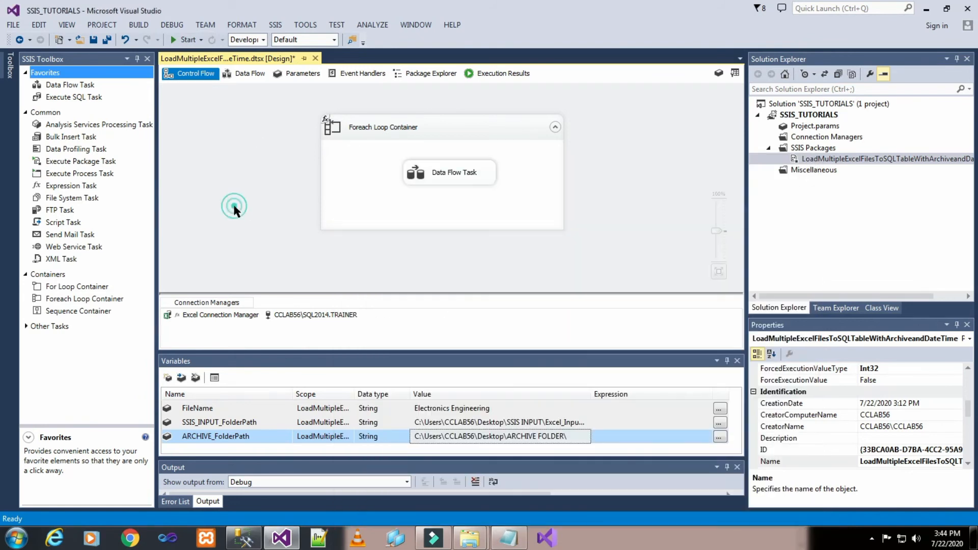
{"action": "left_click", "coordinate": [175, 377]}
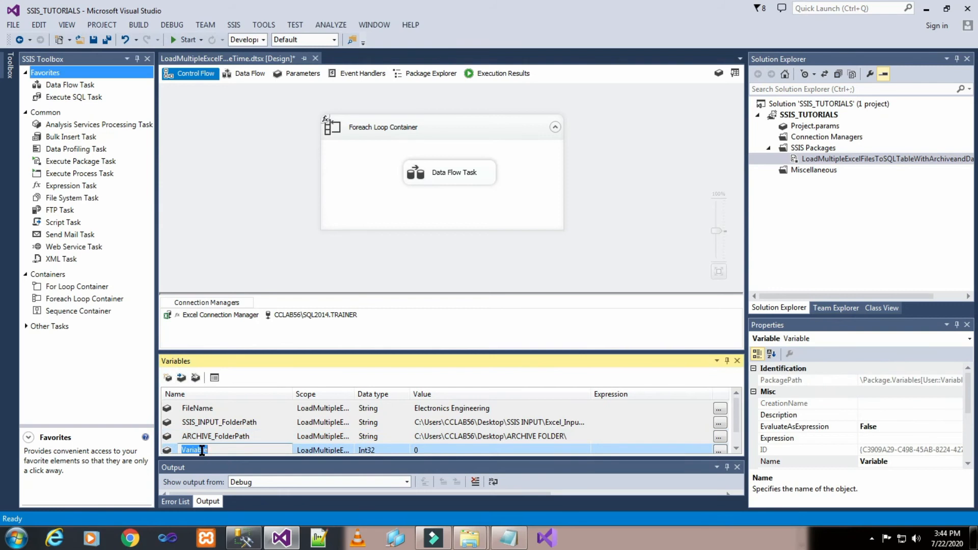
{"action": "key", "text": "ctrl+v"}
{"action": "scroll", "coordinate": [731, 410], "scroll_direction": "down", "scroll_amount": 1}
{"action": "left_click", "coordinate": [394, 441]}
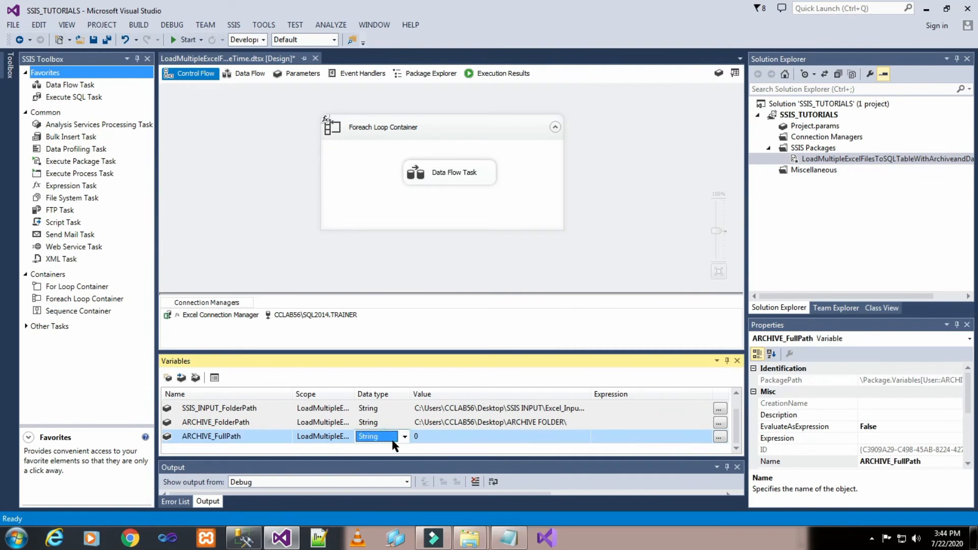
{"action": "left_click", "coordinate": [627, 246]}
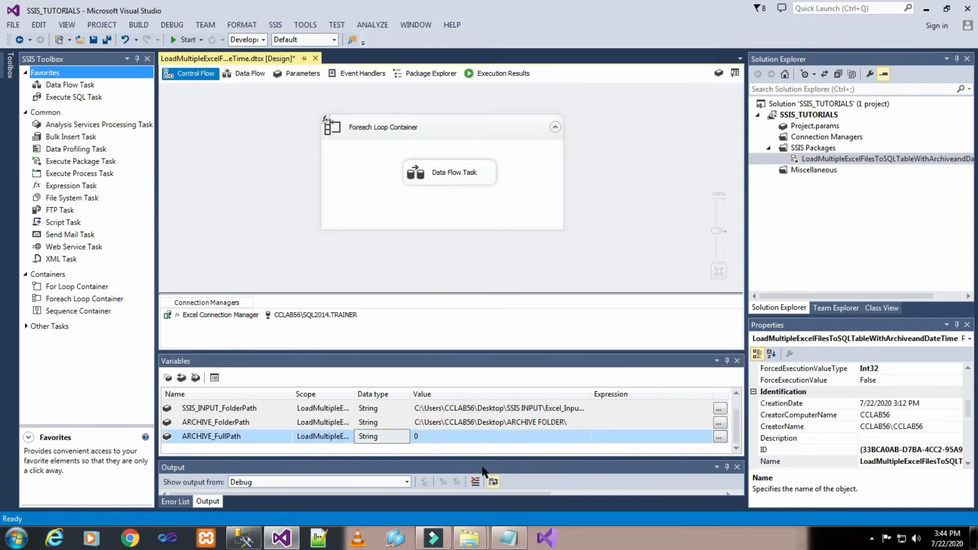
Step: Open the expression builder for the ARCHIVE_FullPath variable, insert @[User::ARCHIVE_FolderPath] as the expression and evaluate it
{"action": "left_click", "coordinate": [481, 436]}
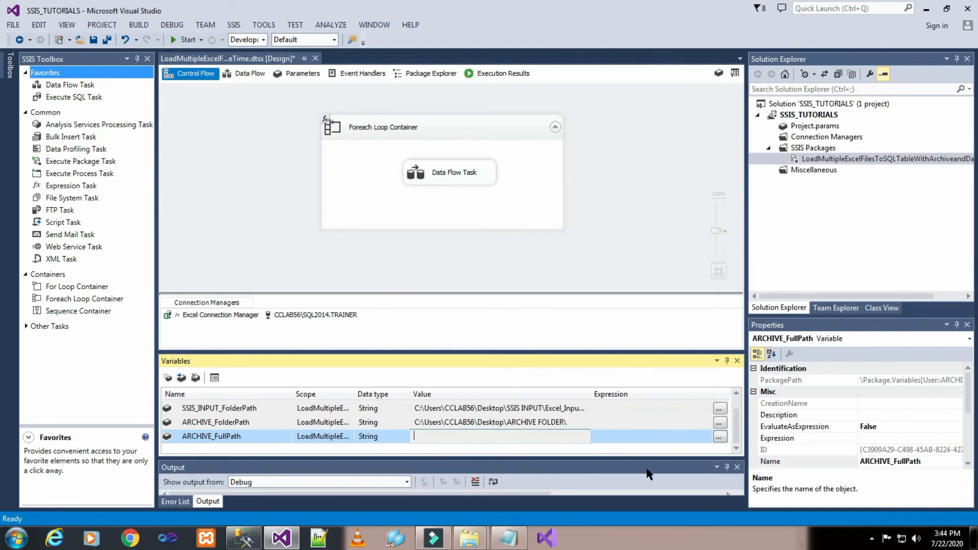
{"action": "left_click", "coordinate": [720, 436]}
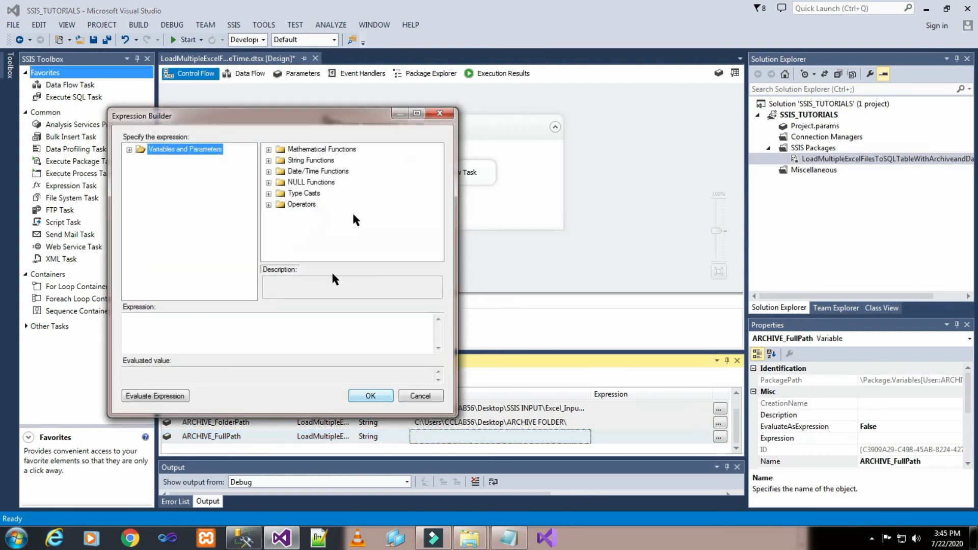
{"action": "left_click", "coordinate": [130, 149]}
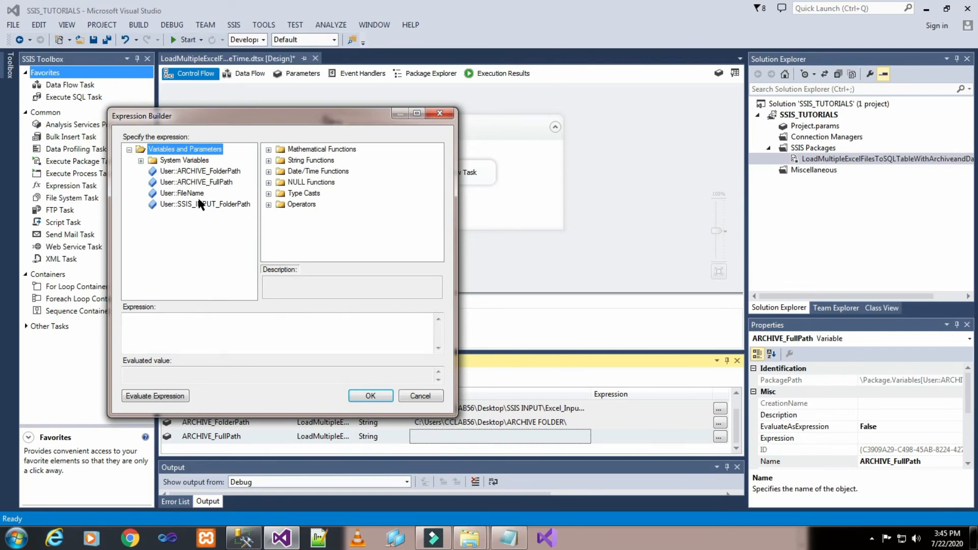
{"action": "left_click_drag", "start_coordinate": [184, 173], "coordinate": [185, 337]}
{"action": "left_click", "coordinate": [265, 323]}
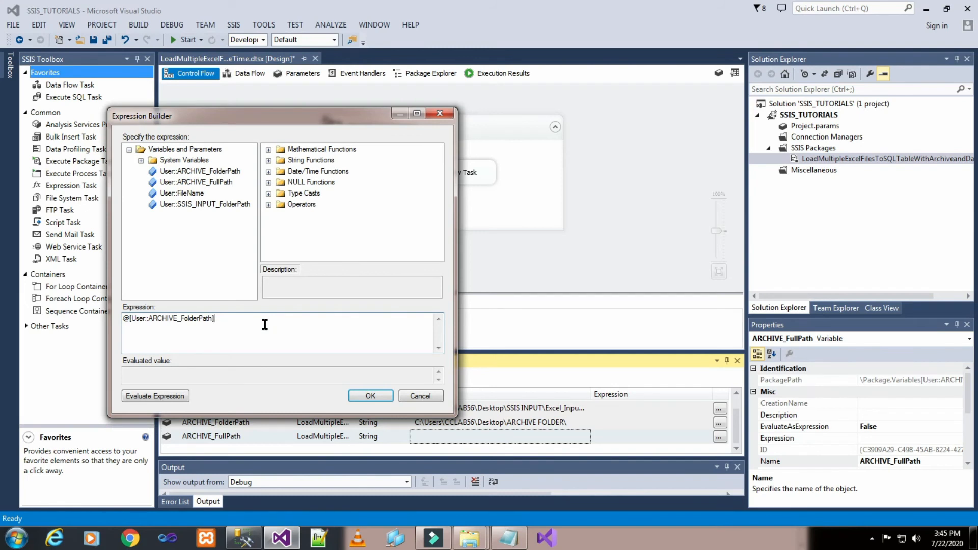
{"action": "type", "text": "+"}
{"action": "left_click", "coordinate": [162, 397]}
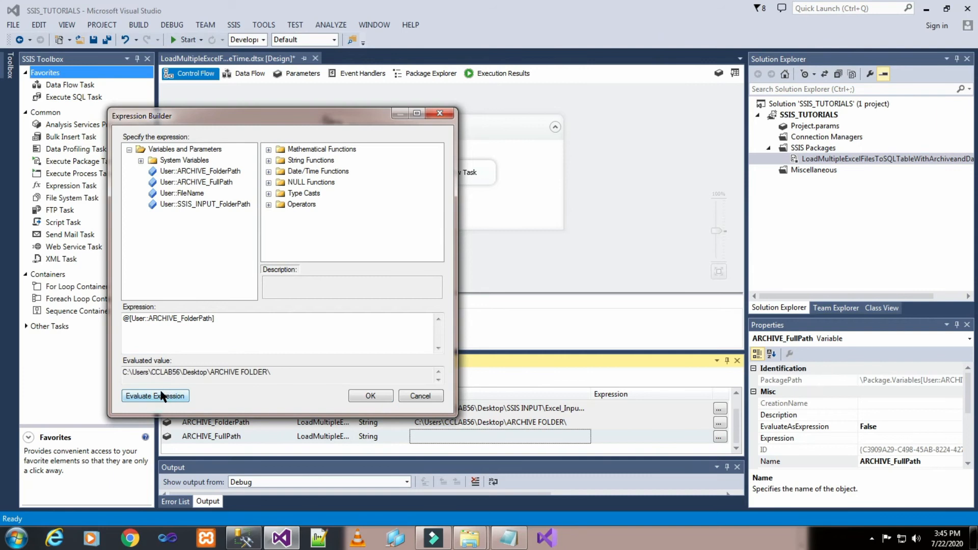
Step: Widen the Expression Builder dialog, append + @[User::FileName] to the expression and evaluate it
{"action": "left_click", "coordinate": [249, 322]}
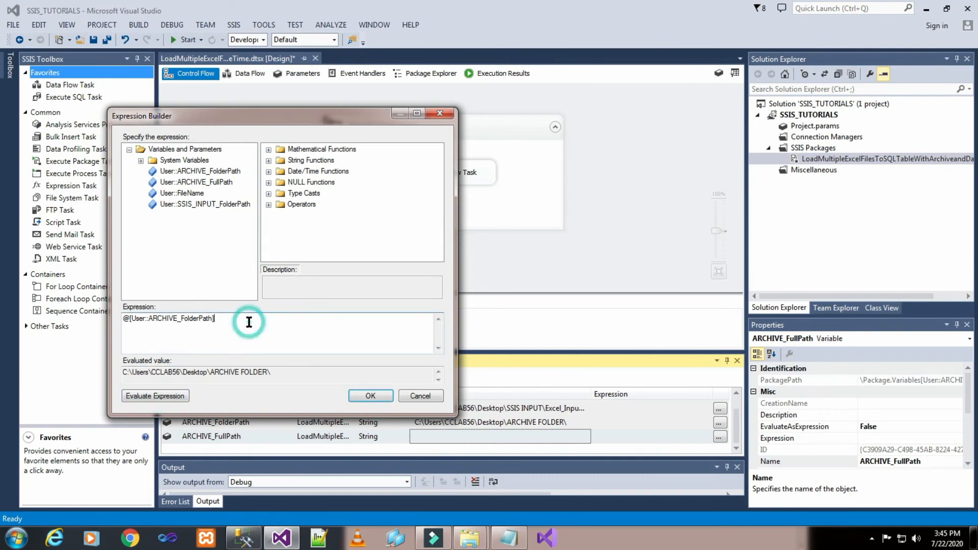
{"action": "left_click_drag", "start_coordinate": [456, 290], "coordinate": [775, 290]}
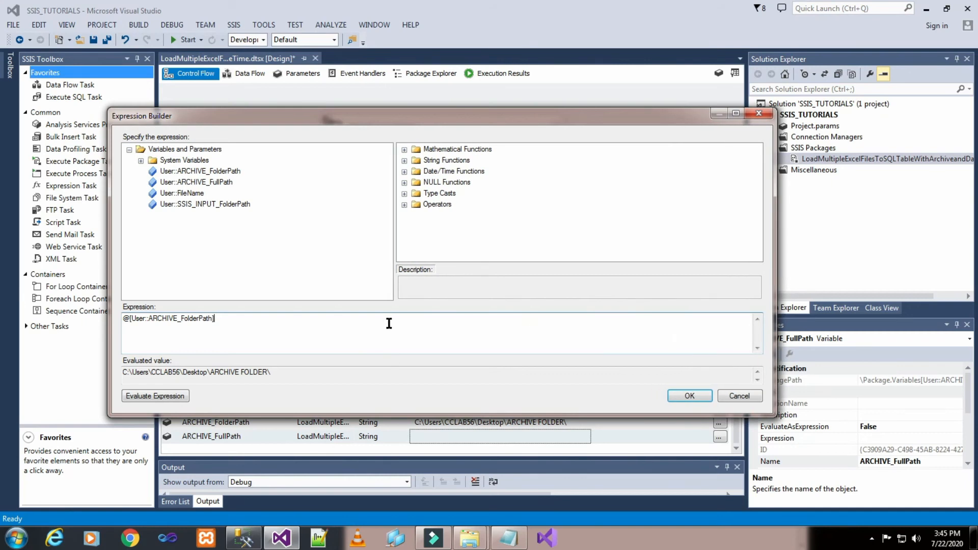
{"action": "type", "text": "+"}
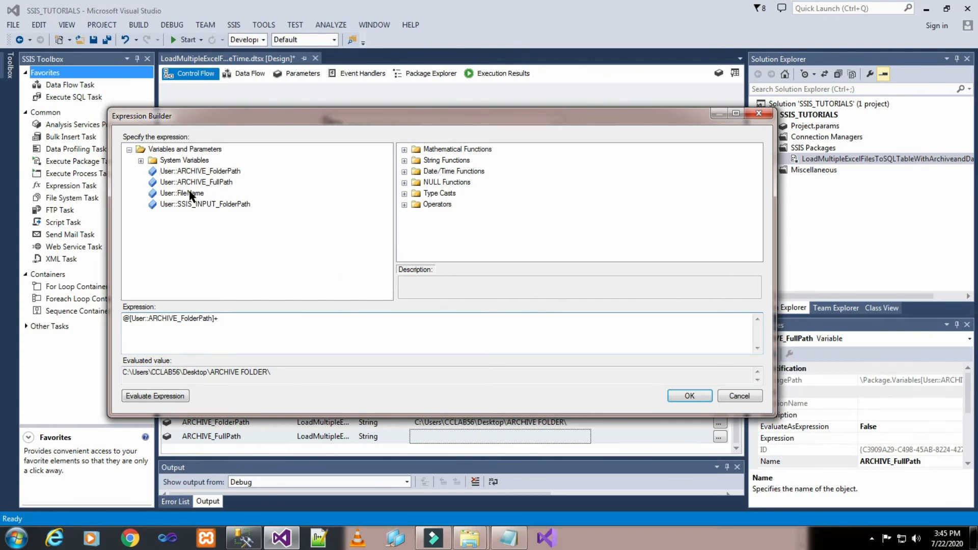
{"action": "left_click_drag", "start_coordinate": [197, 193], "coordinate": [251, 324]}
{"action": "left_click", "coordinate": [175, 397]}
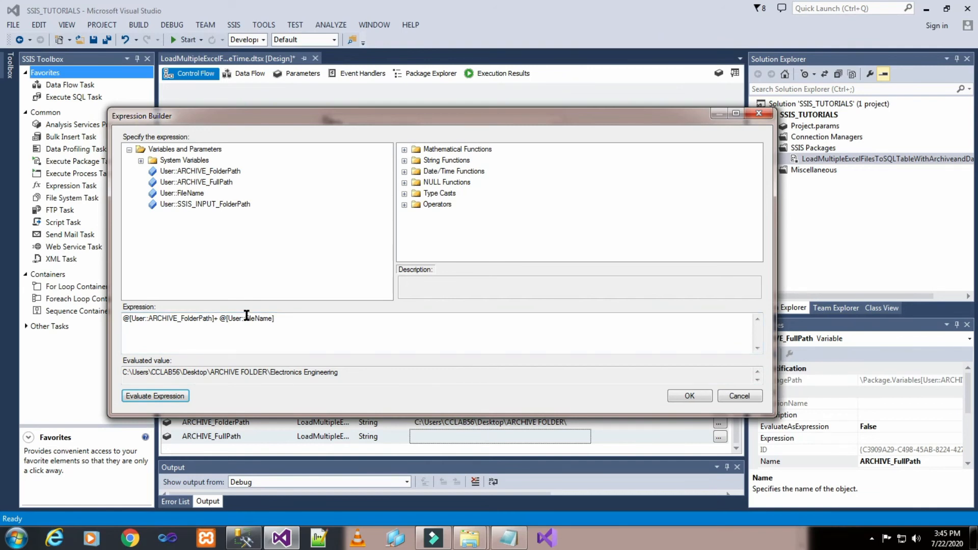
Step: Wrap @[User::FileName] in a Replace function that swaps ".xlsx" for an empty string, and evaluate the expression
{"action": "left_click", "coordinate": [222, 319]}
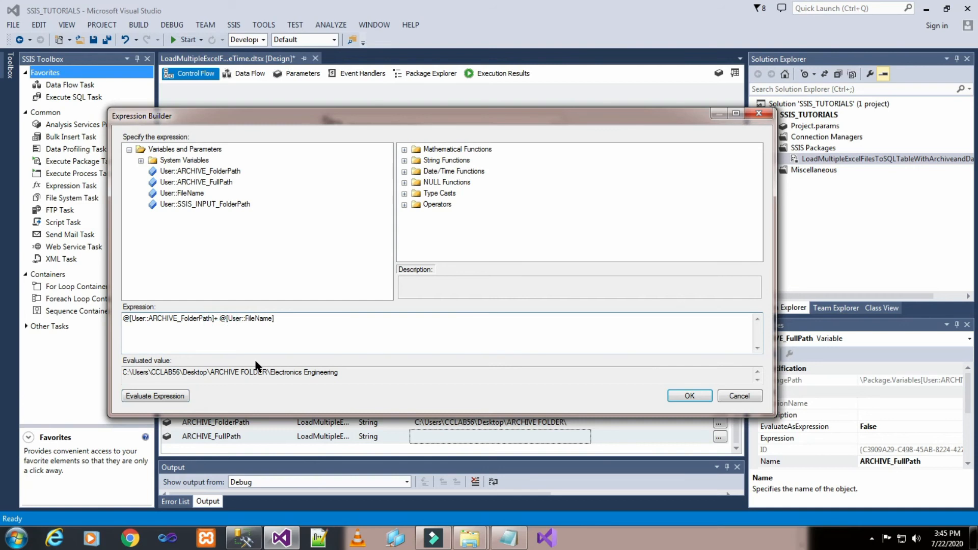
{"action": "type", "text": "Replace()"}
{"action": "type", "text": ",\".xlsx\",\"\""}
{"action": "left_click", "coordinate": [178, 401]}
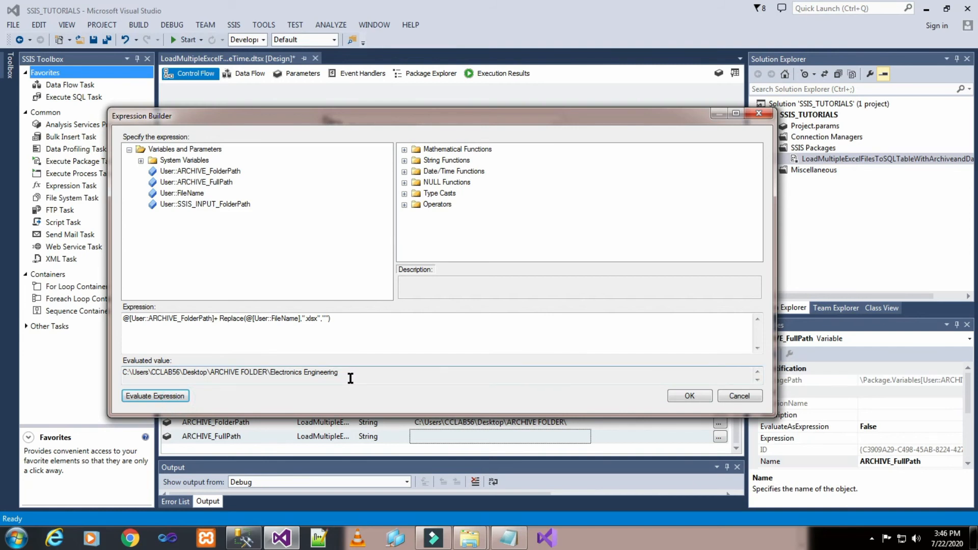
Step: Append +"_" after the file name's Replace function and evaluate the expression
{"action": "left_click", "coordinate": [356, 320]}
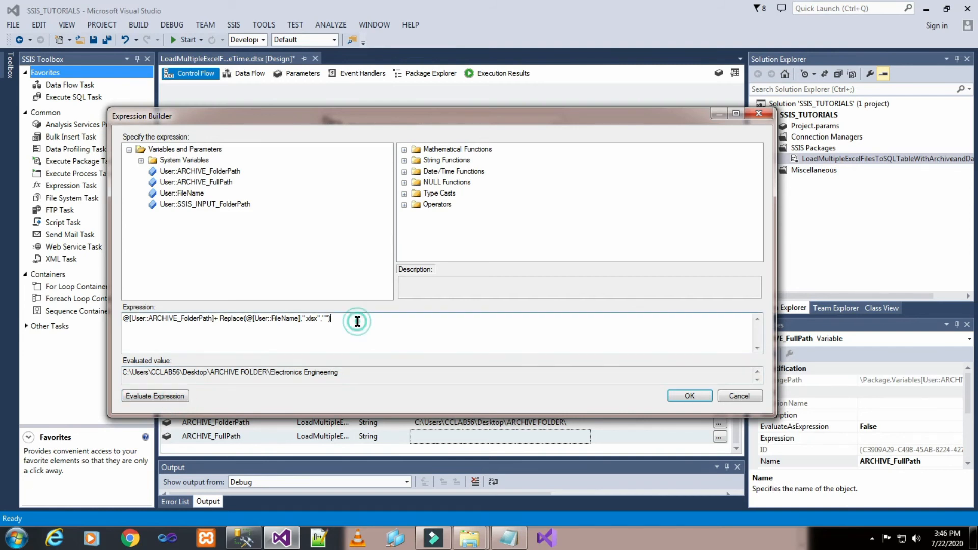
{"action": "type", "text": "+"}
{"action": "type", "text": "\"_\""}
{"action": "left_click", "coordinate": [153, 396]}
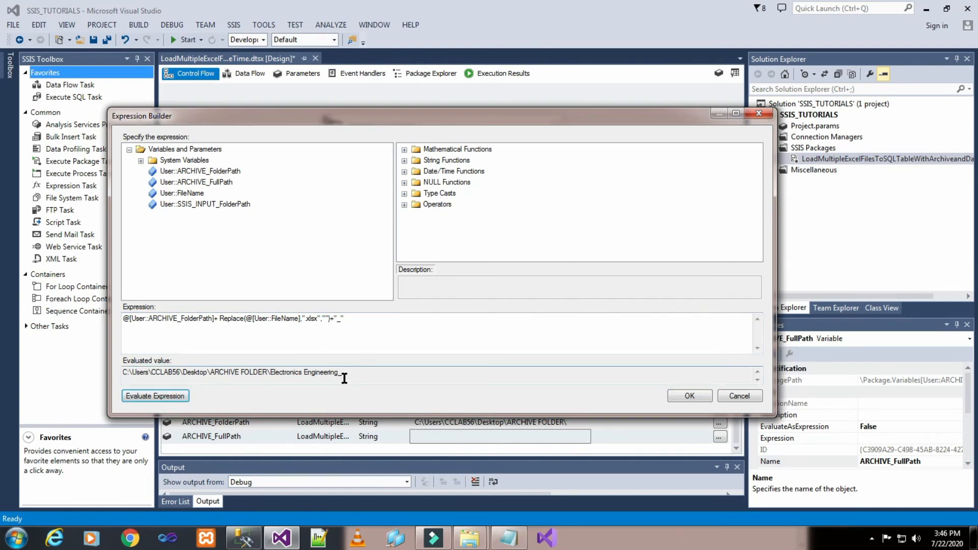
Step: Append the current date cast to text, +(DT_WSTR,50)getdate(), to the expression and evaluate it
{"action": "left_click", "coordinate": [357, 325]}
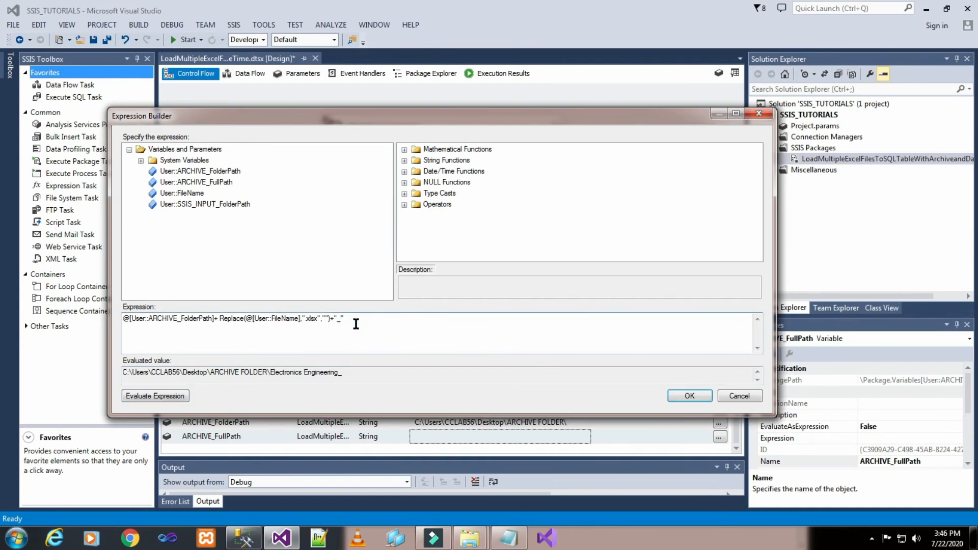
{"action": "type", "text": "+"}
{"action": "type", "text": "getdate()(DT_S"}
{"action": "key", "text": "BackSpace"}
{"action": "type", "text": "WSTR,50)"}
{"action": "left_click", "coordinate": [178, 400]}
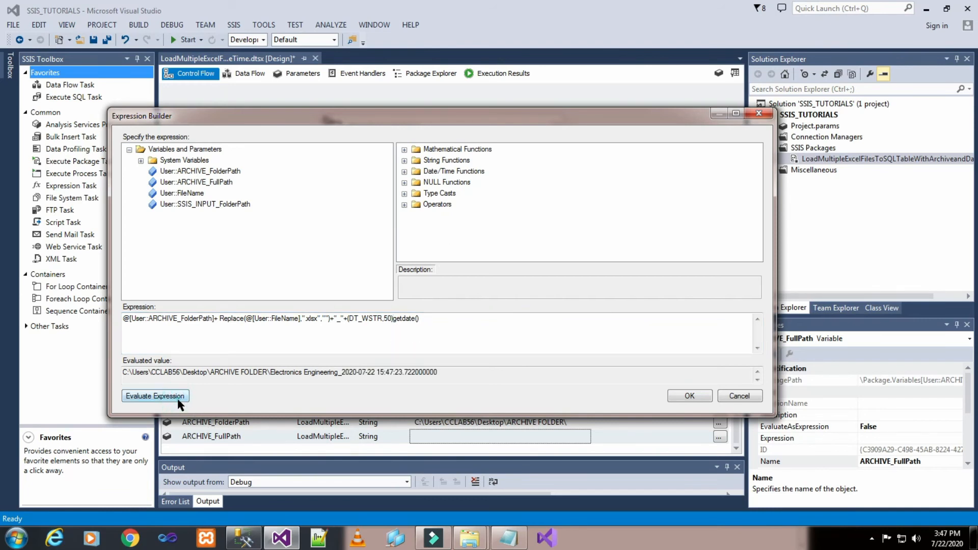
{"action": "double_click", "coordinate": [404, 375]}
{"action": "left_click", "coordinate": [450, 331]}
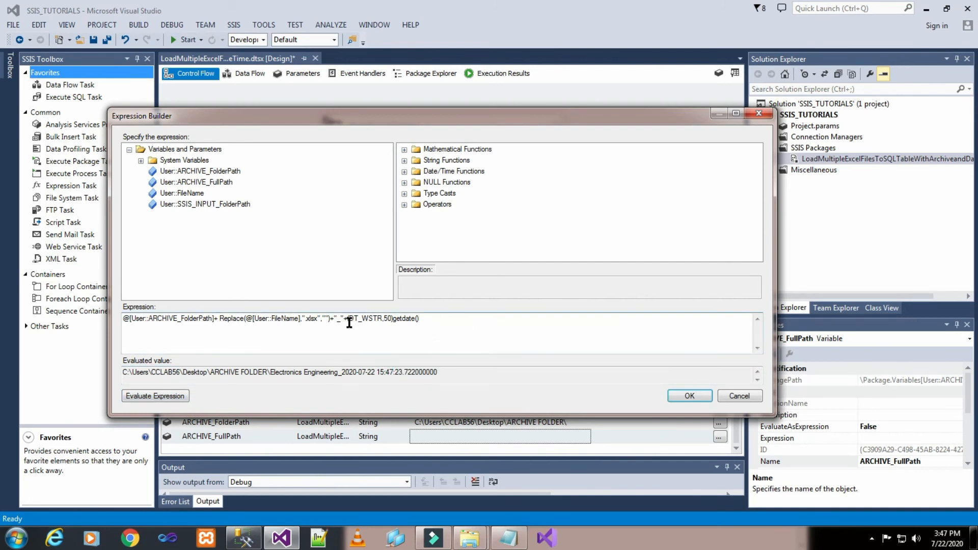
Step: Wrap (DT_WSTR,50)getdate() in a Substring function with start 1 and length 19, and evaluate the expression
{"action": "left_click", "coordinate": [347, 319]}
{"action": "type", "text": "S"}
{"action": "type", "text": "ubstring"}
{"action": "type", "text": "("}
{"action": "type", "text": ",1,"}
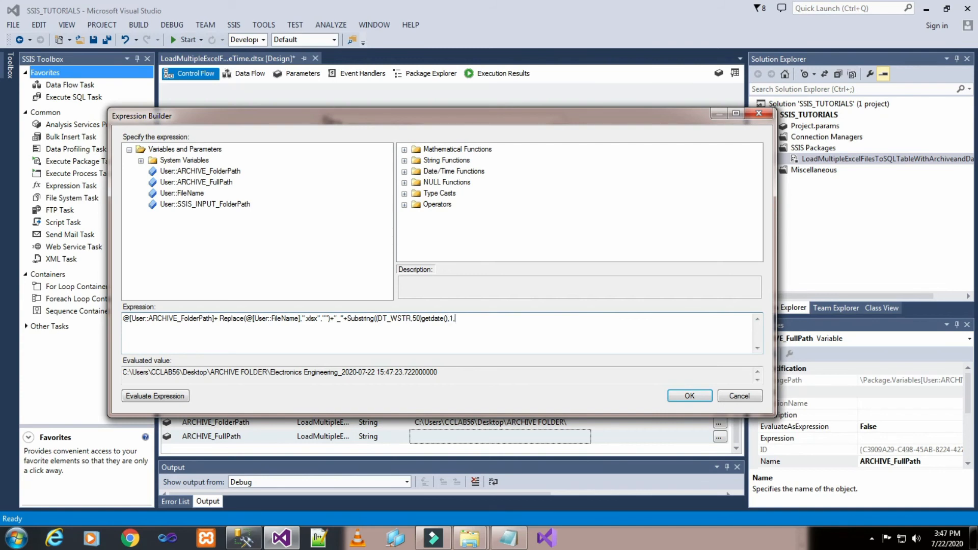
{"action": "type", "text": "19"}
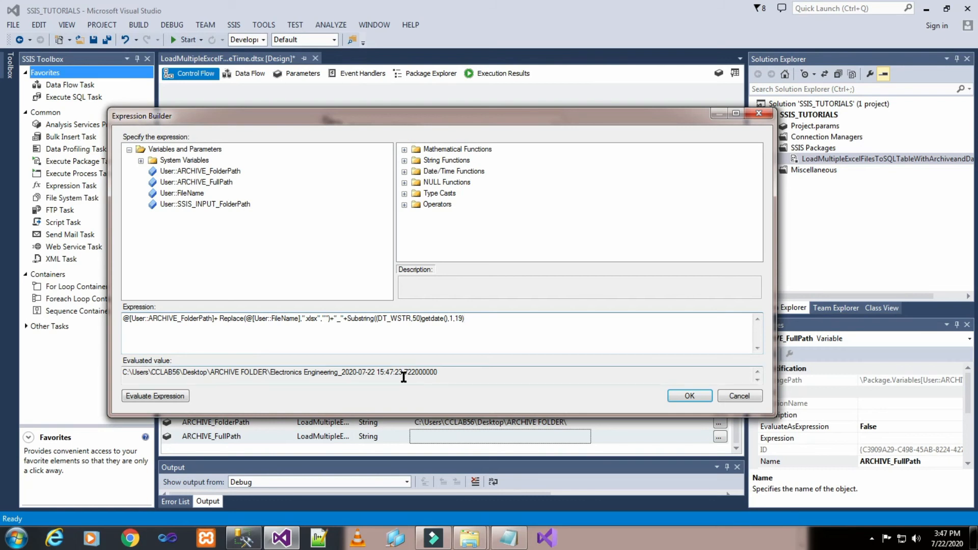
{"action": "left_click_drag", "start_coordinate": [403, 373], "coordinate": [447, 376]}
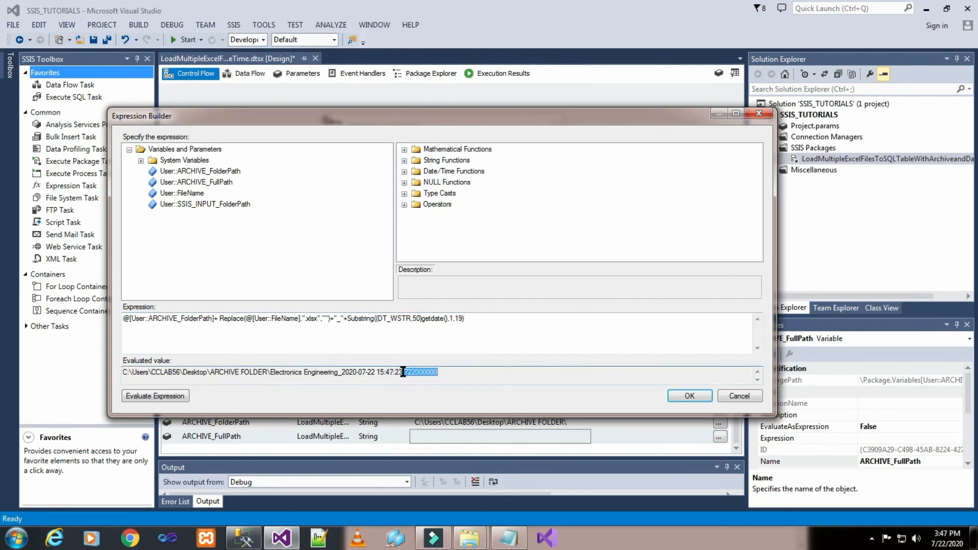
{"action": "left_click_drag", "start_coordinate": [377, 373], "coordinate": [434, 374]}
{"action": "left_click", "coordinate": [469, 341]}
{"action": "left_click", "coordinate": [182, 396]}
{"action": "left_click", "coordinate": [182, 396]}
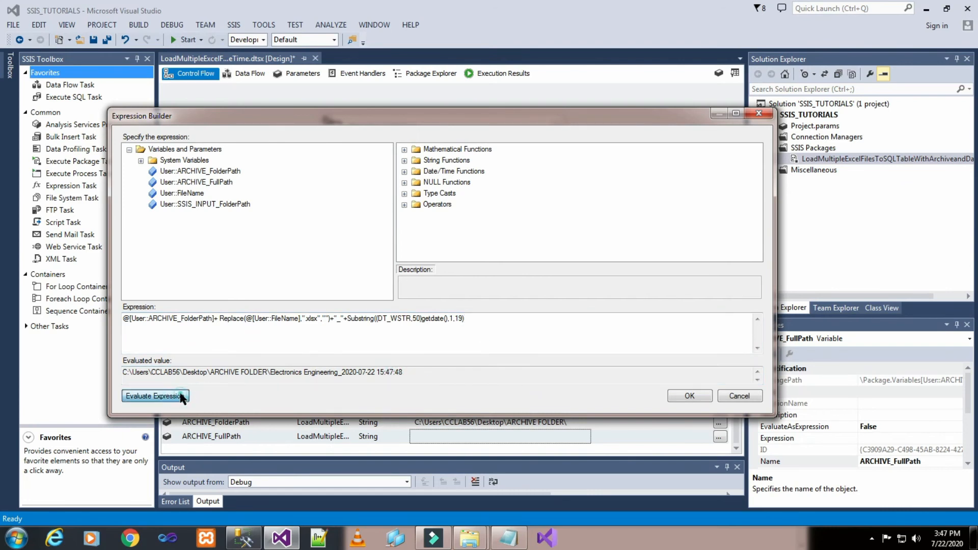
Step: Wrap the Substring function in a Replace that swaps "-" for an empty string, and evaluate the expression
{"action": "left_click", "coordinate": [474, 322]}
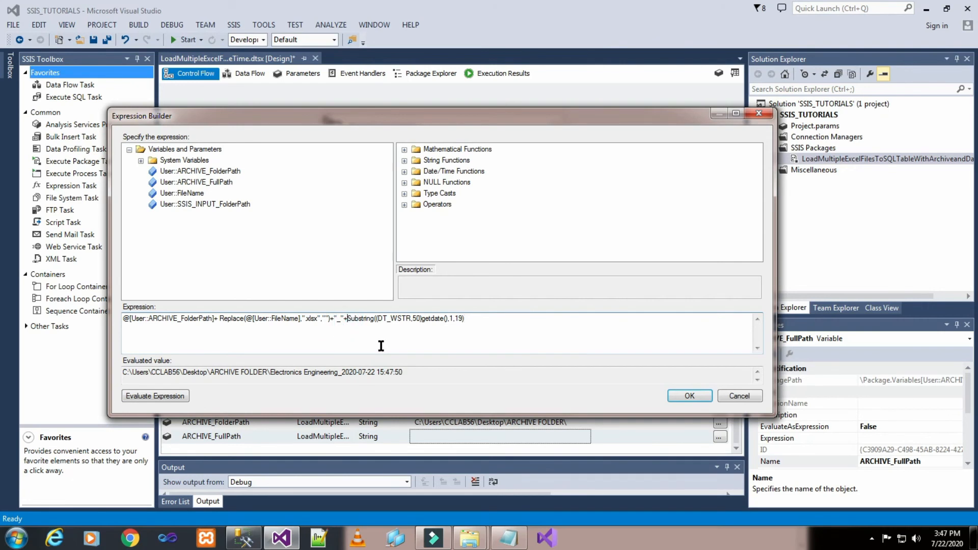
{"action": "left_click", "coordinate": [359, 373]}
{"action": "left_click", "coordinate": [518, 337]}
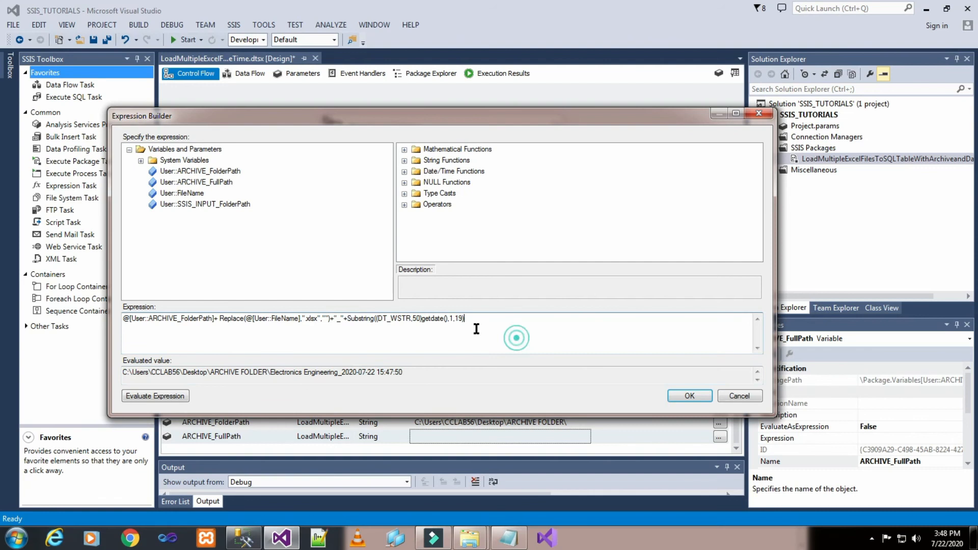
{"action": "left_click", "coordinate": [347, 319]}
{"action": "type", "text": "Replac"}
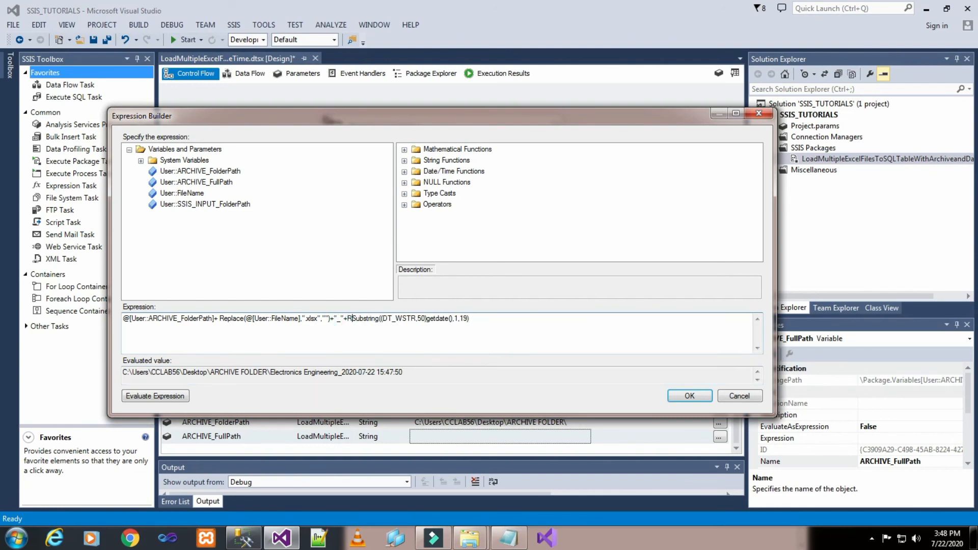
{"action": "type", "text": "e"}
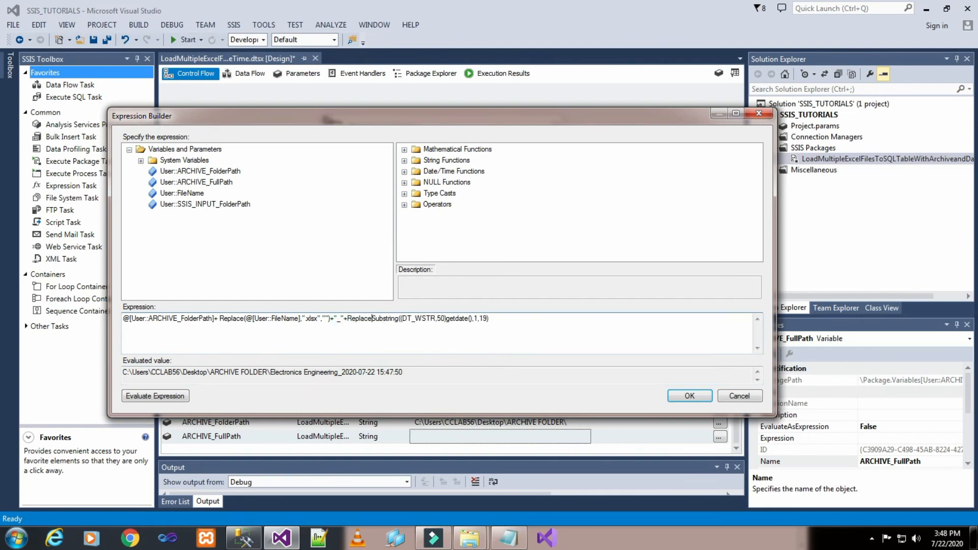
{"action": "type", "text": "("}
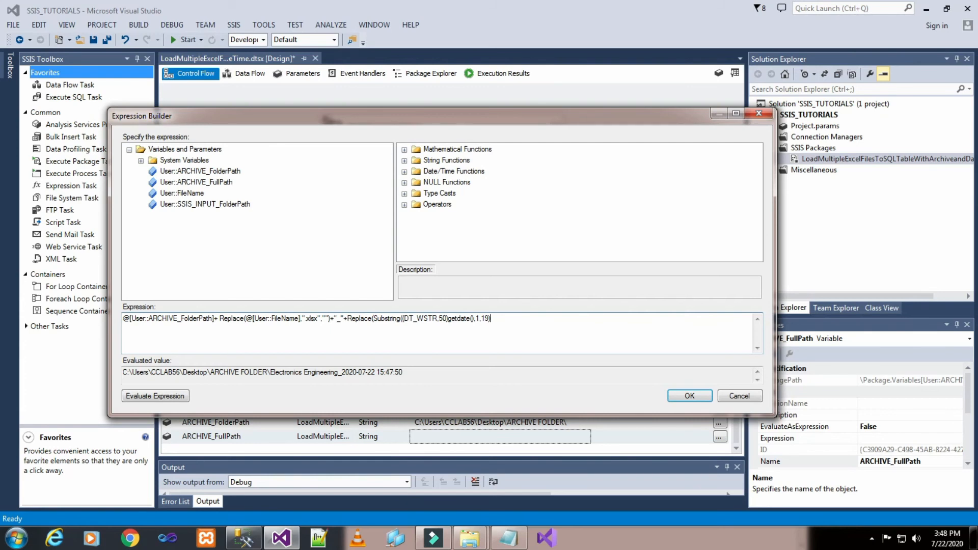
{"action": "type", "text": ",\"-\",\"\")"}
{"action": "left_click", "coordinate": [152, 395]}
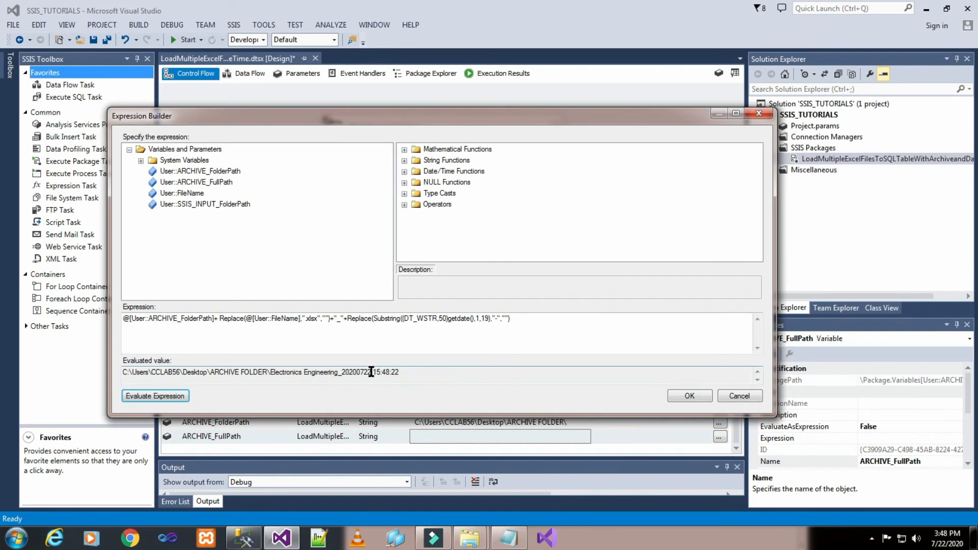
Step: Wrap the date part in another Replace that swaps the space " " for "_", and evaluate the expression
{"action": "left_click_drag", "start_coordinate": [378, 372], "coordinate": [371, 372]}
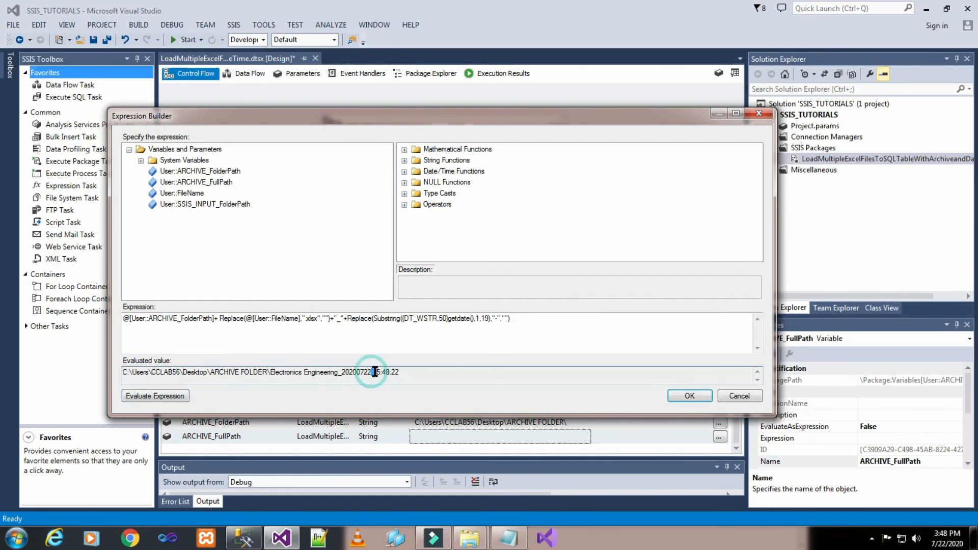
{"action": "left_click", "coordinate": [347, 320]}
{"action": "type", "text": "R"}
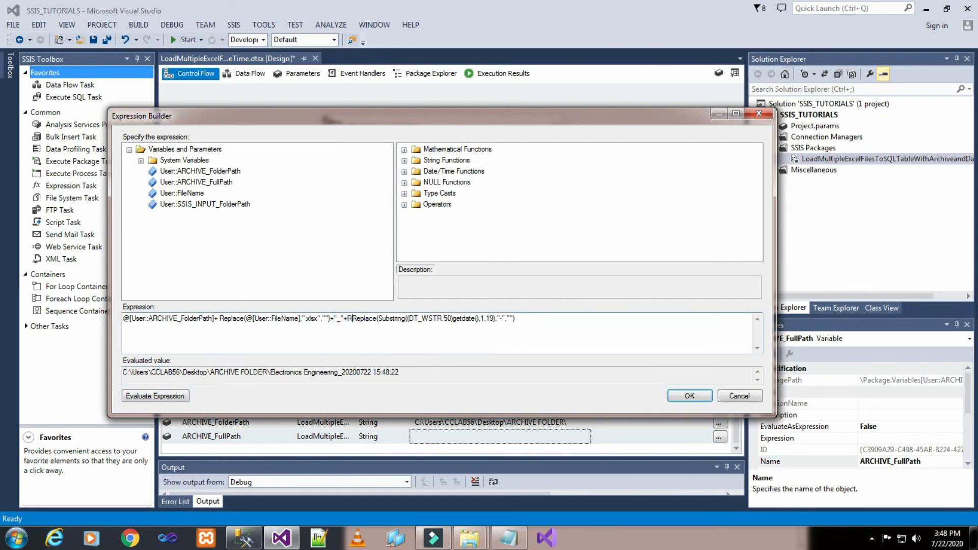
{"action": "type", "text": "epla"}
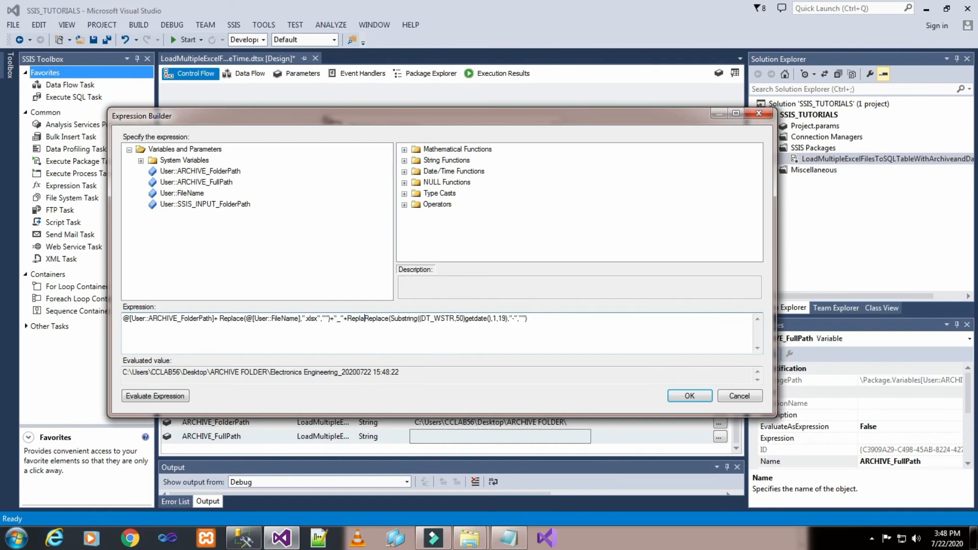
{"action": "type", "text": "ce("}
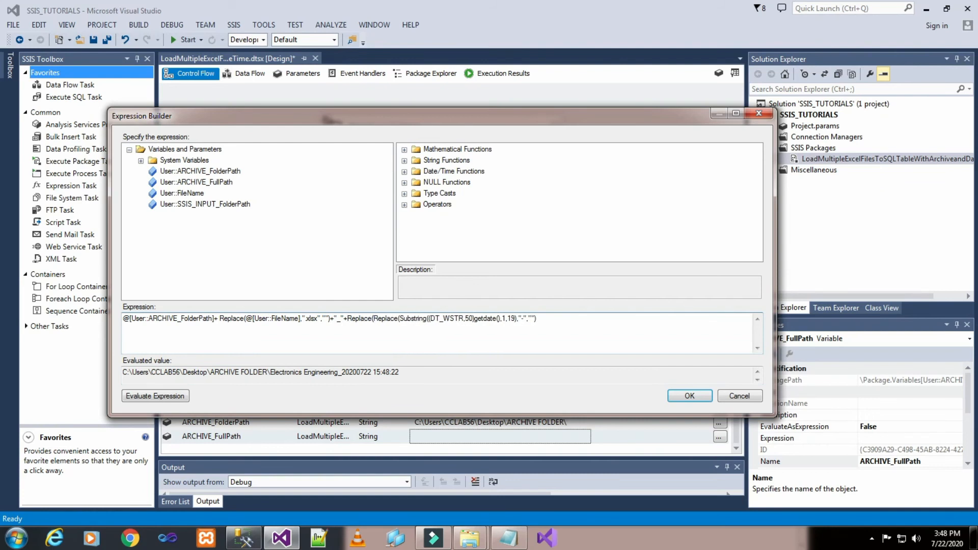
{"action": "type", "text": ",\" \",\"_\")"}
{"action": "left_click", "coordinate": [176, 397]}
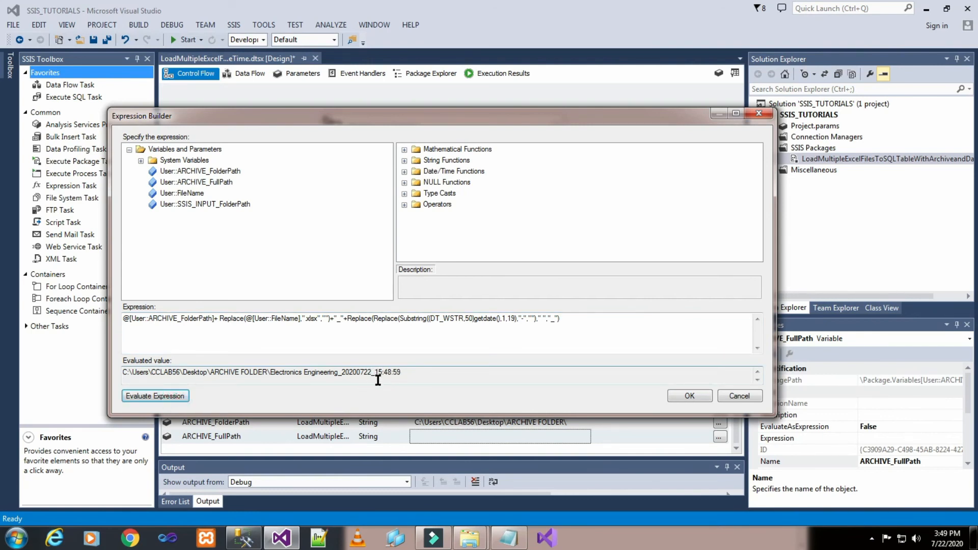
Step: Wrap the date part in a third Replace that swaps ":" for an empty string, and evaluate the expression
{"action": "left_click", "coordinate": [349, 320]}
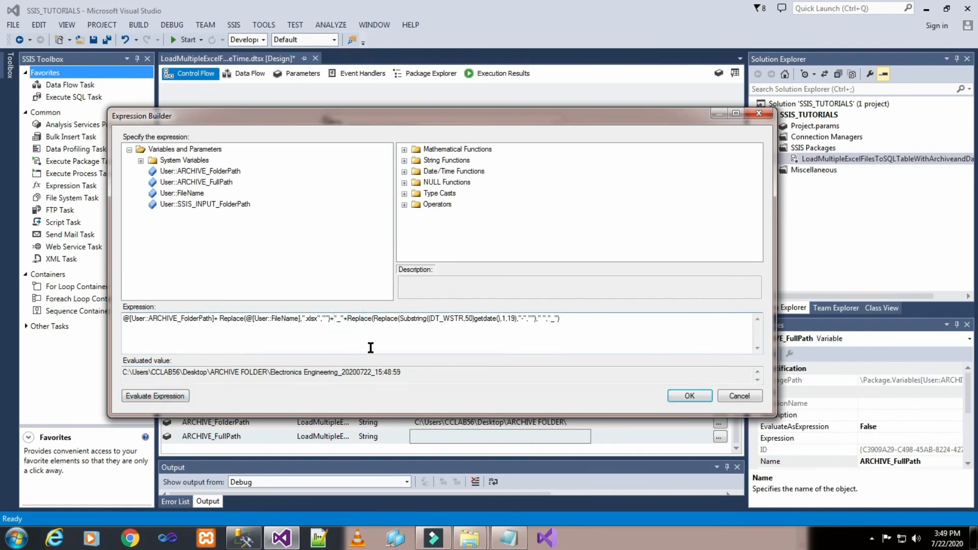
{"action": "type", "text": "Re"}
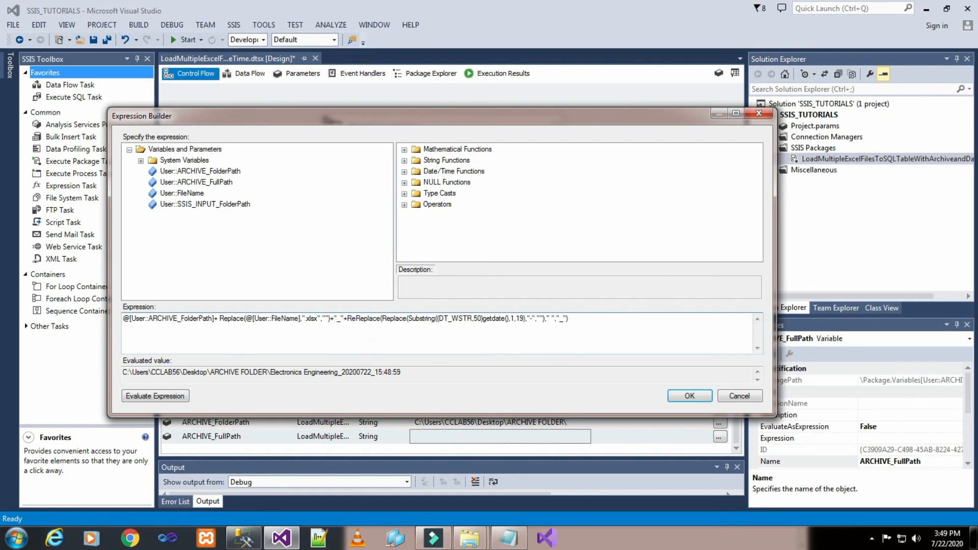
{"action": "type", "text": "place"}
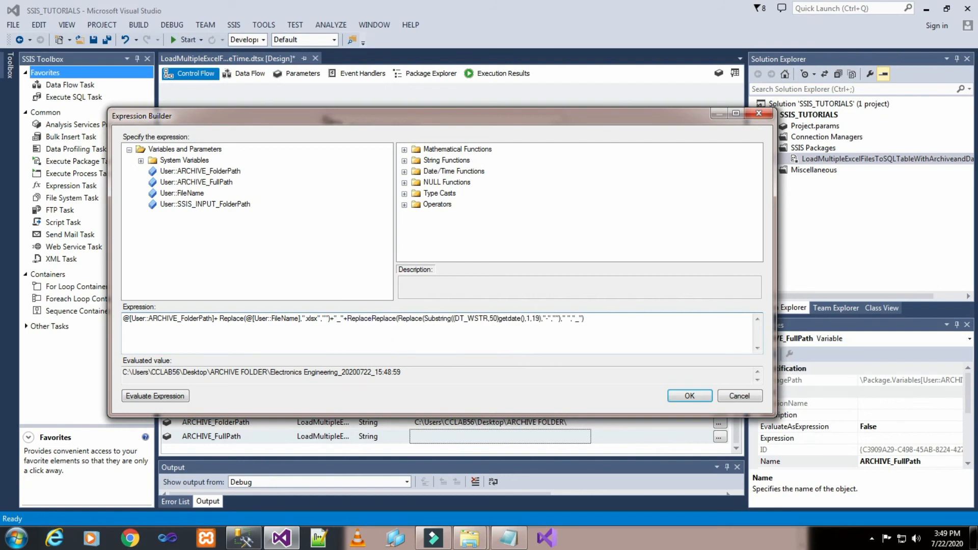
{"action": "type", "text": "("}
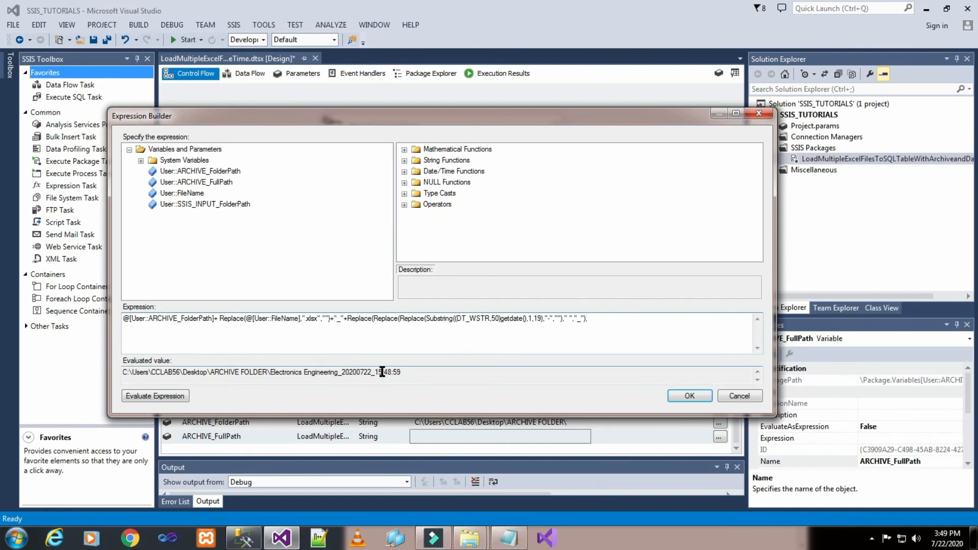
{"action": "left_click", "coordinate": [382, 372]}
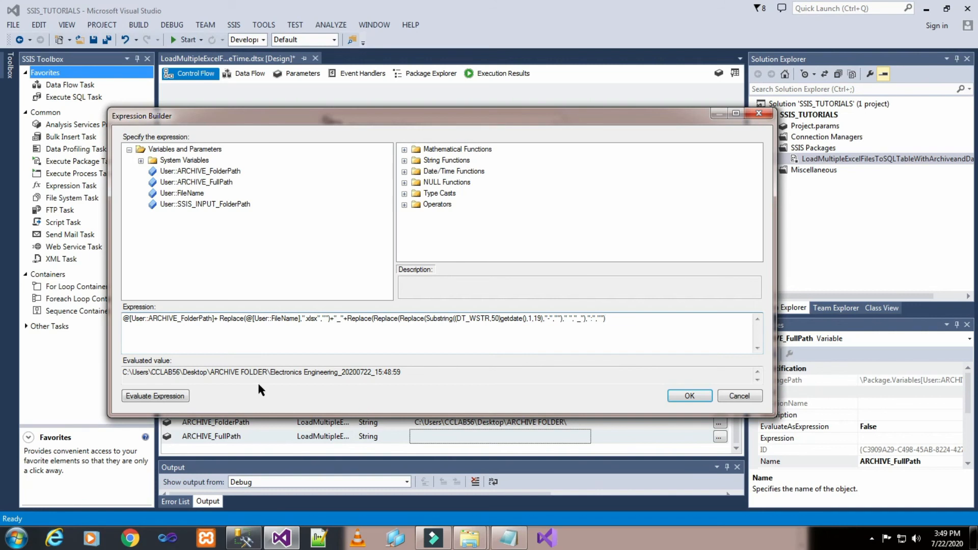
{"action": "left_click", "coordinate": [177, 396]}
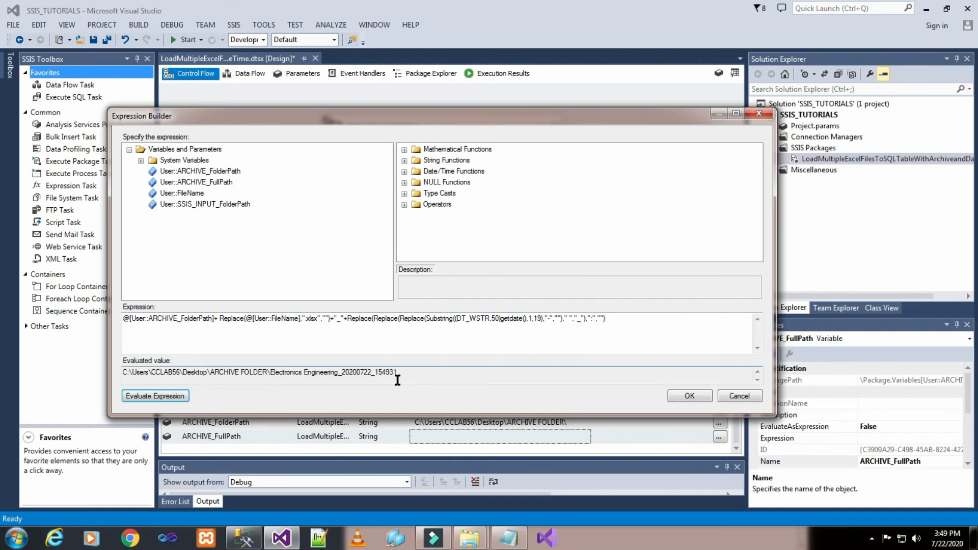
Step: Append +".xlsx" to the end of the ARCHIVE_FullPath expression, evaluate it and accept the expression
{"action": "left_click", "coordinate": [650, 321]}
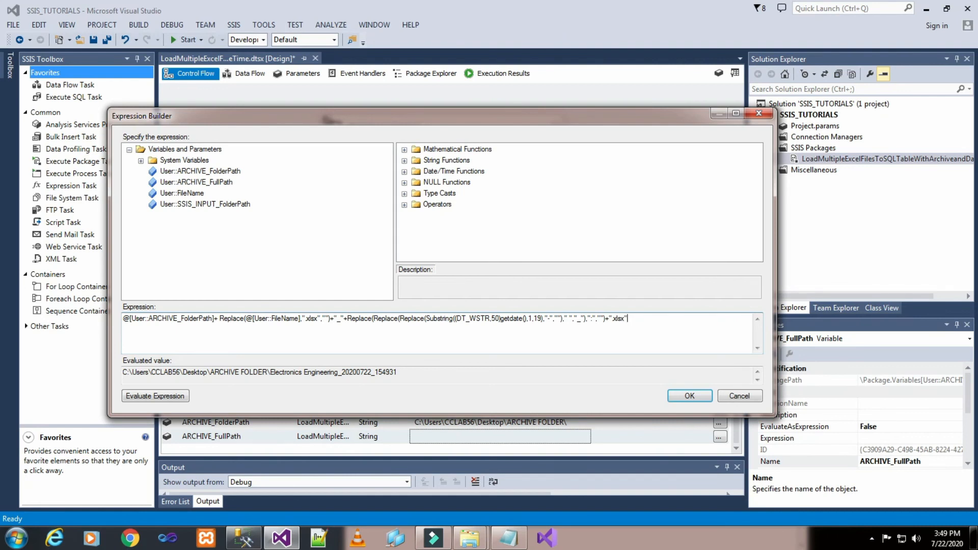
{"action": "left_click", "coordinate": [176, 402]}
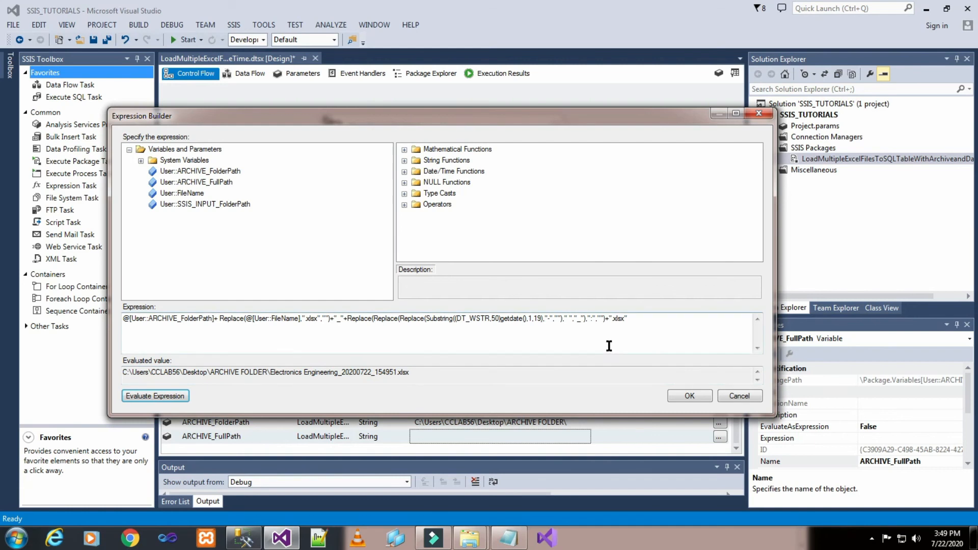
{"action": "left_click", "coordinate": [696, 397]}
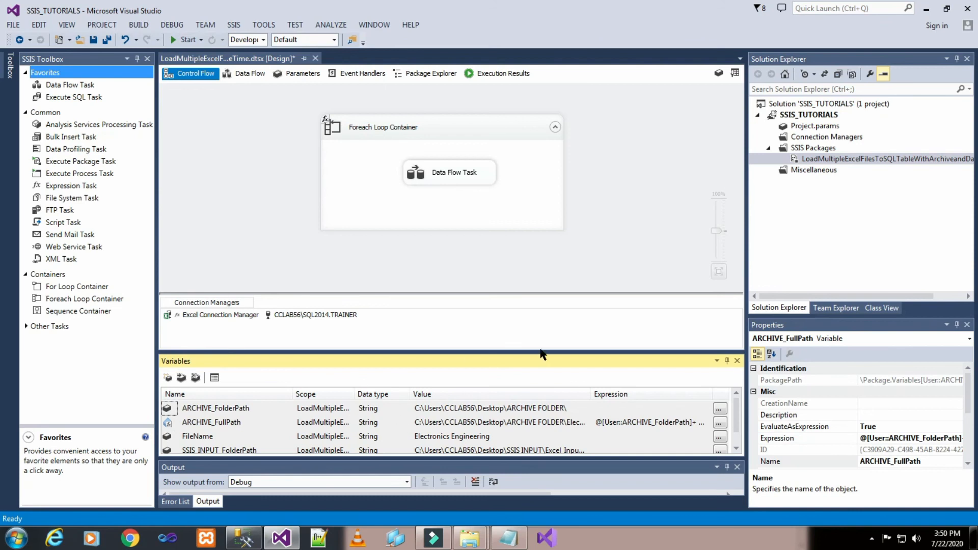
Step: Add a package variable named Input_FullPath, copying the name from the Test notes in Notepad, with data type String
{"action": "left_click", "coordinate": [168, 377]}
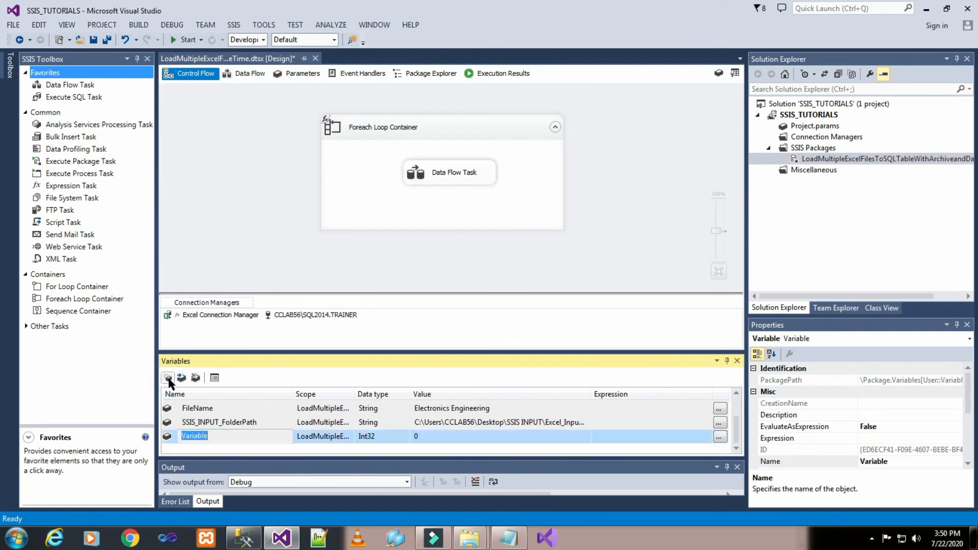
{"action": "left_click", "coordinate": [508, 539]}
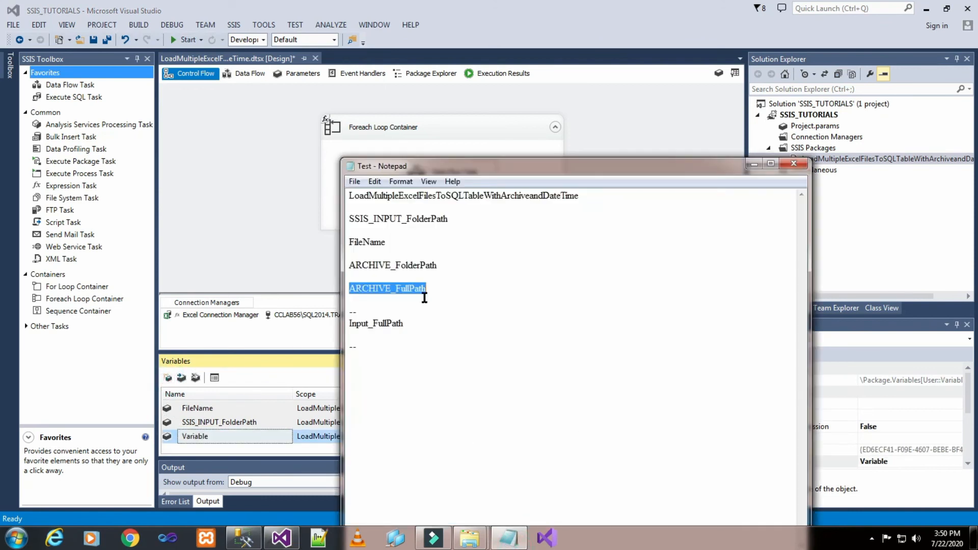
{"action": "left_click_drag", "start_coordinate": [350, 324], "coordinate": [421, 322]}
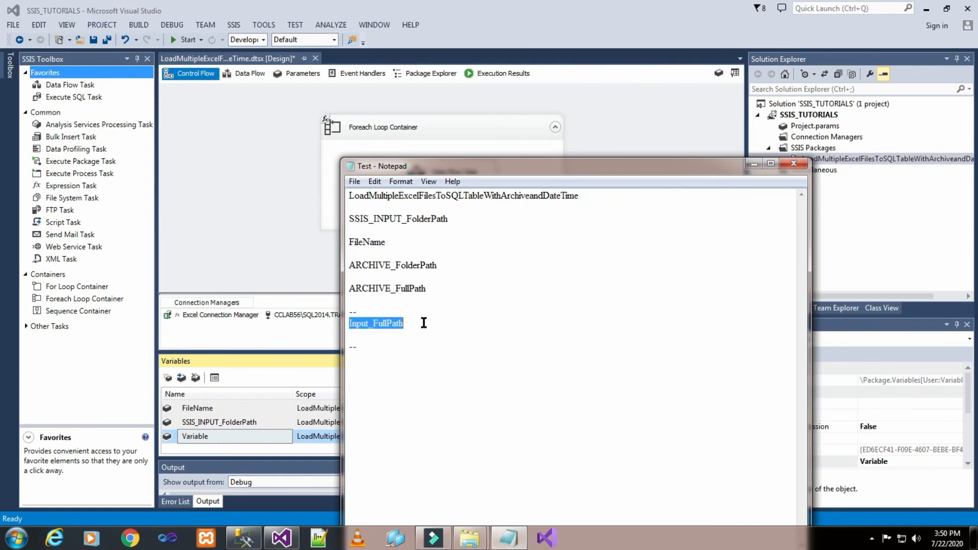
{"action": "right_click", "coordinate": [393, 320]}
{"action": "left_click", "coordinate": [413, 358]}
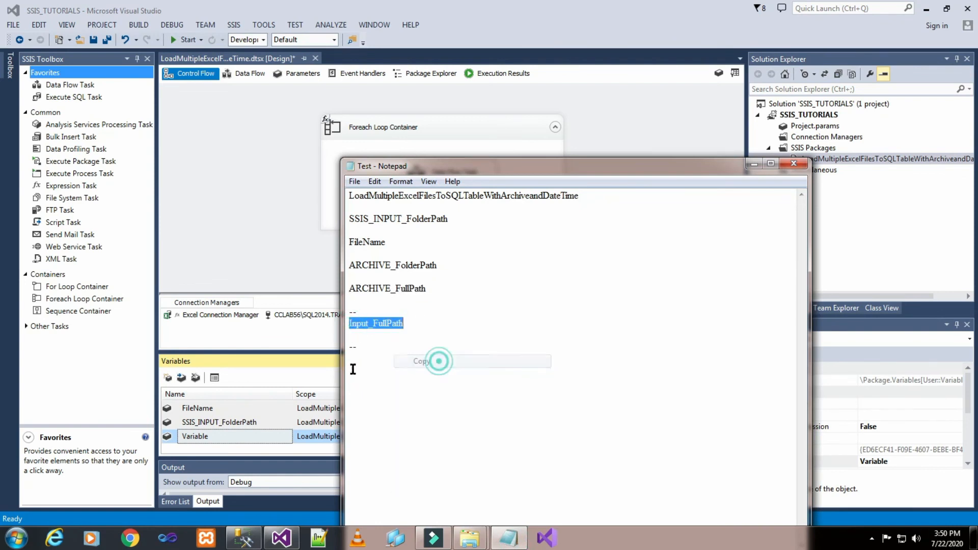
{"action": "left_click", "coordinate": [755, 164]}
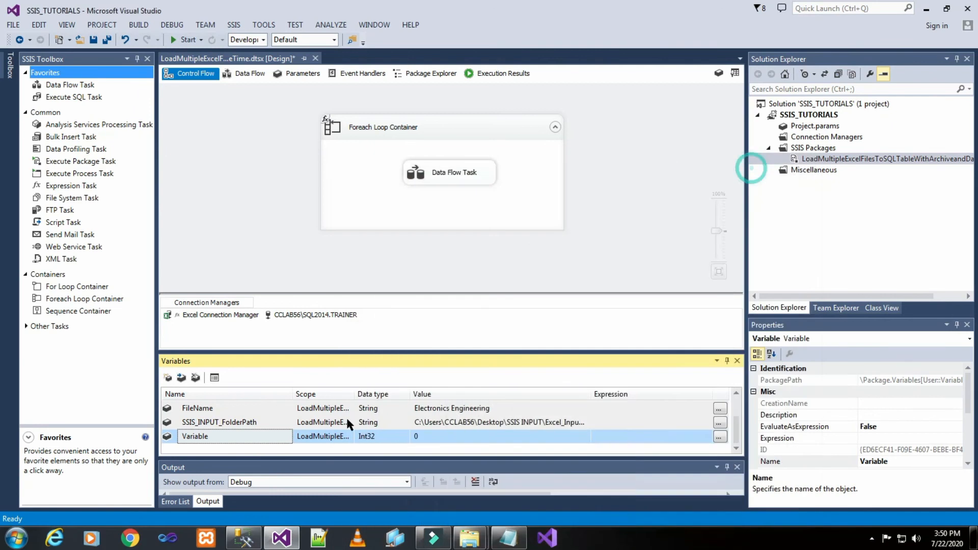
{"action": "left_click", "coordinate": [219, 435]}
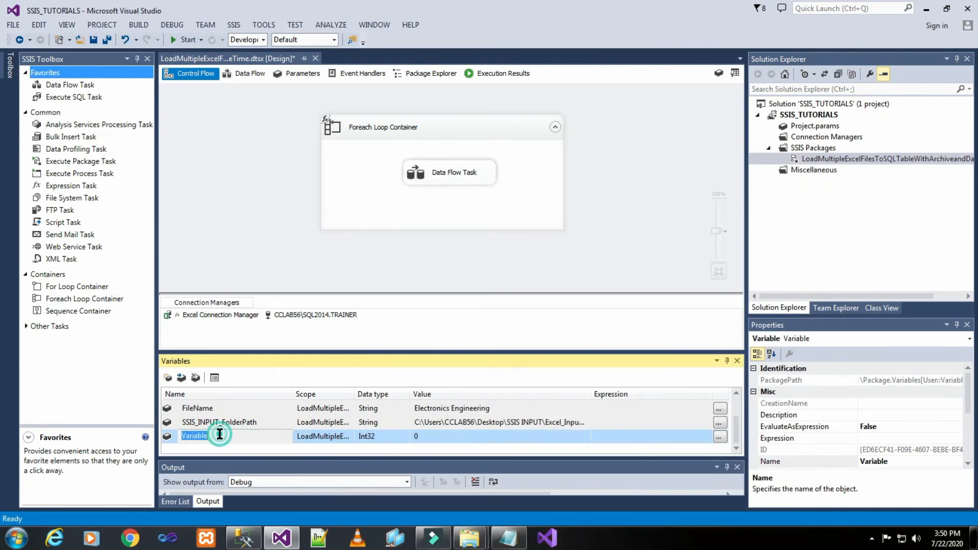
{"action": "key", "text": "ctrl+v"}
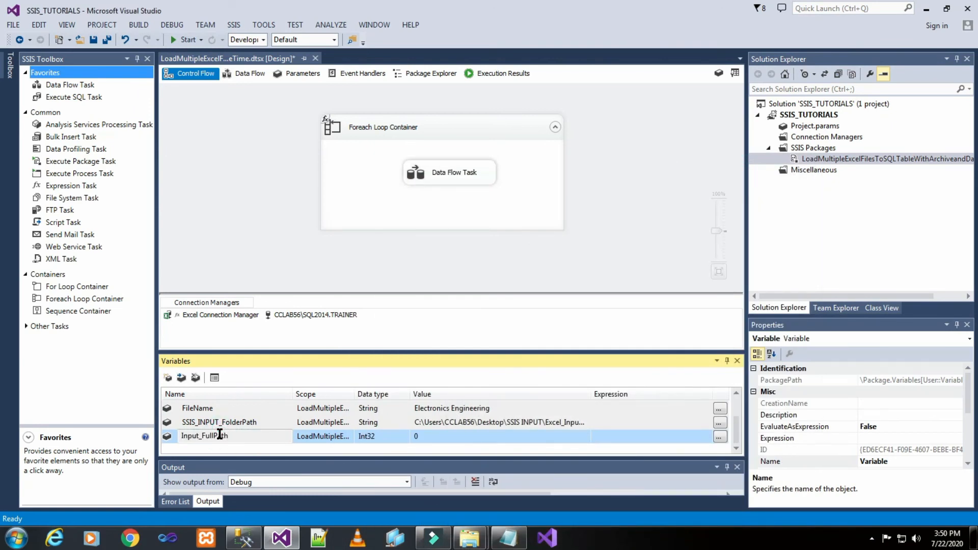
{"action": "left_click", "coordinate": [374, 437]}
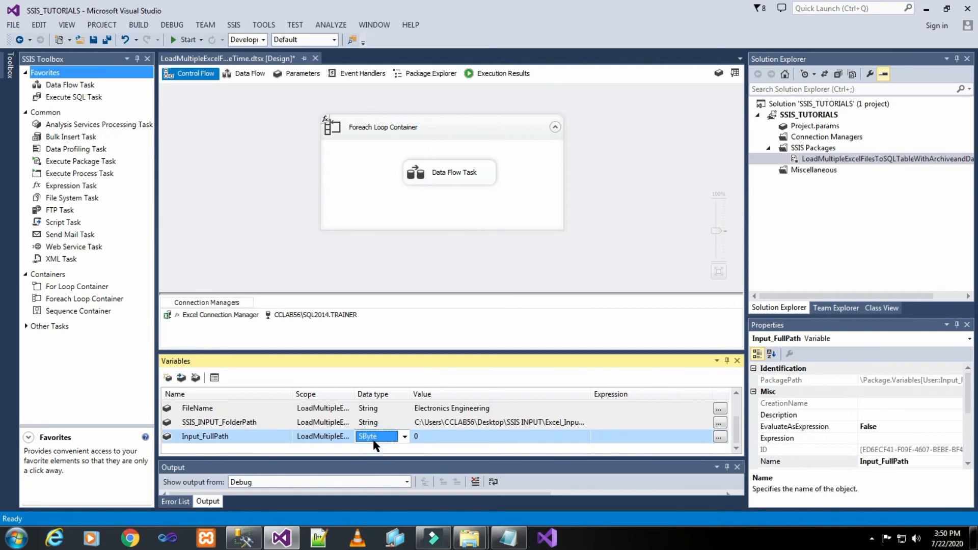
{"action": "left_click", "coordinate": [508, 433]}
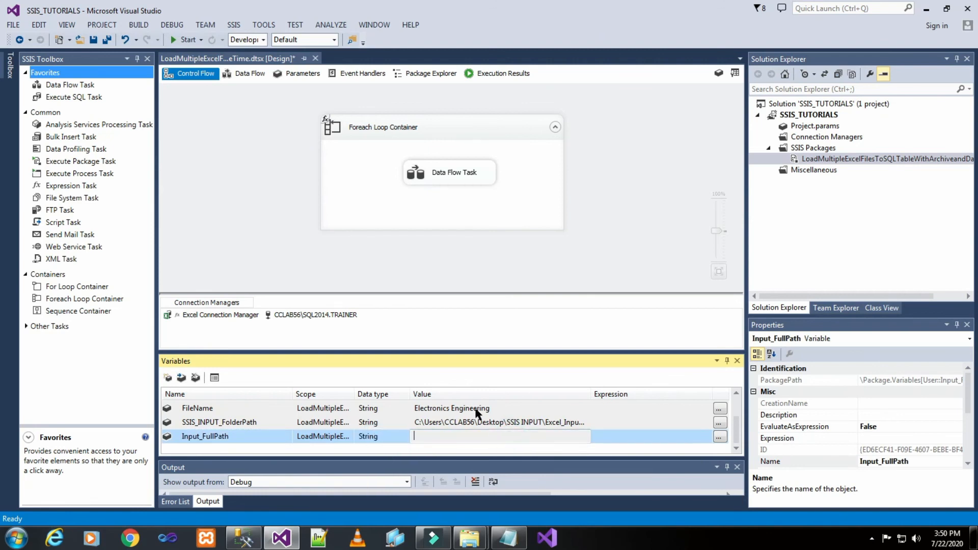
Step: Set the Input_FullPath expression to @[User::SSIS_INPUT_FolderPath]+ @[User::FileName], evaluate it and accept it
{"action": "left_click", "coordinate": [719, 437]}
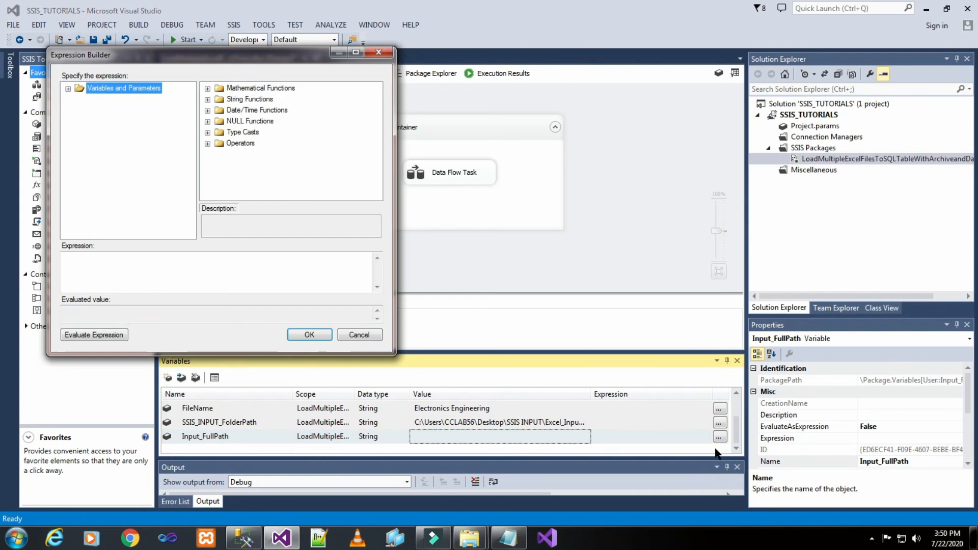
{"action": "left_click", "coordinate": [68, 88]}
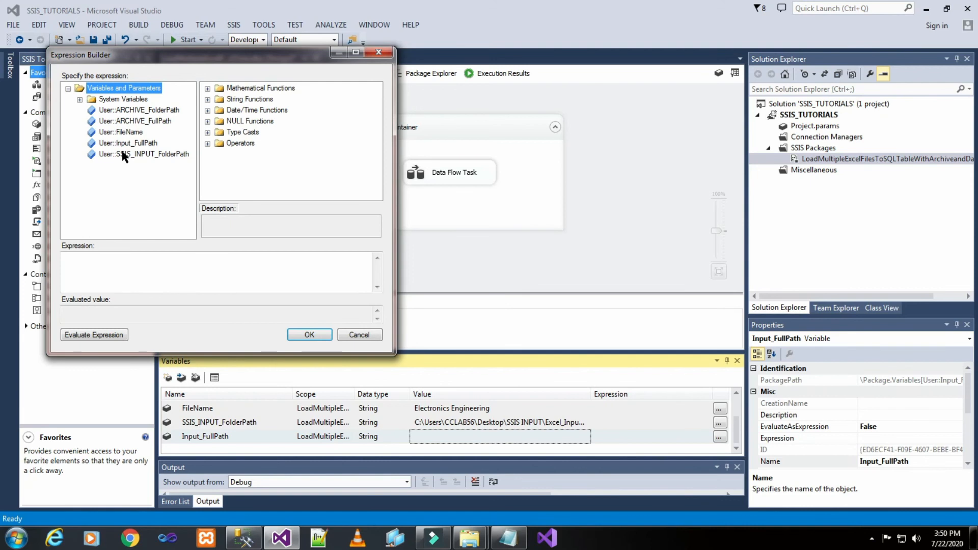
{"action": "left_click_drag", "start_coordinate": [157, 157], "coordinate": [145, 273]}
{"action": "left_click", "coordinate": [113, 334]}
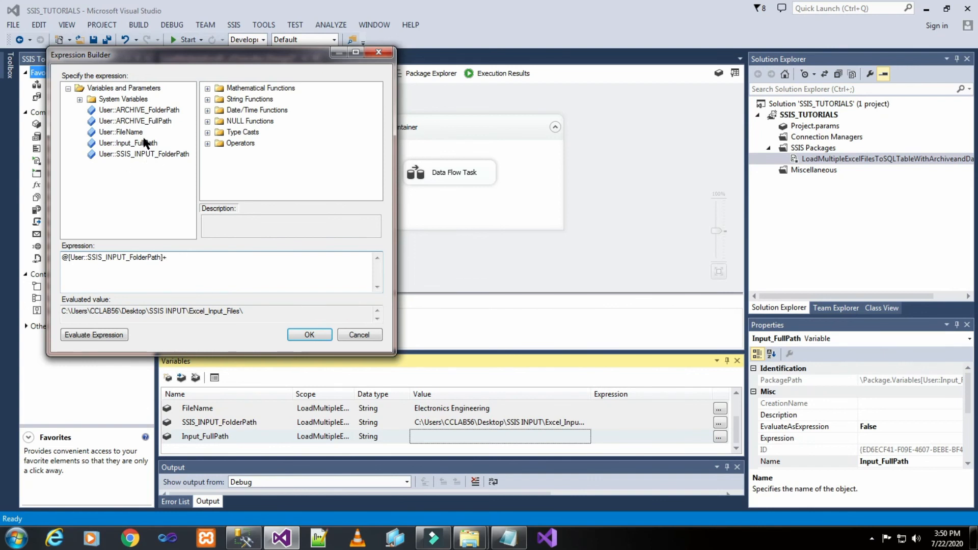
{"action": "left_click_drag", "start_coordinate": [128, 132], "coordinate": [184, 263]}
{"action": "left_click", "coordinate": [118, 336]}
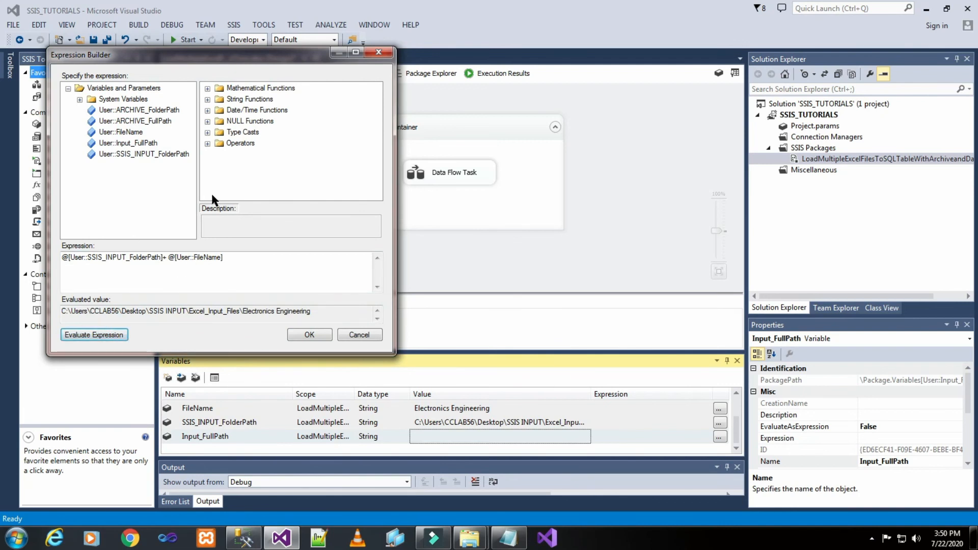
{"action": "left_click", "coordinate": [309, 334]}
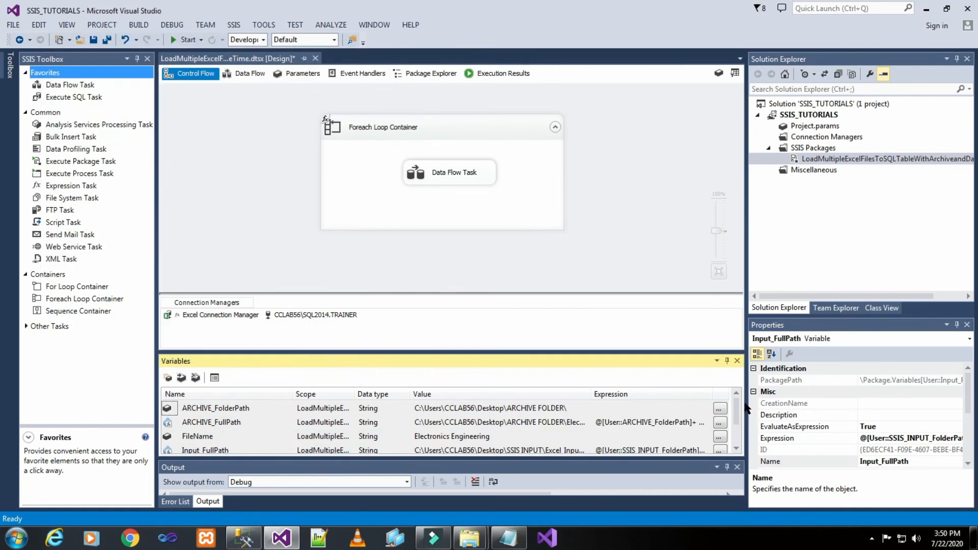
Step: Look through the package variables and save the package
{"action": "left_click_drag", "start_coordinate": [736, 407], "coordinate": [736, 421]}
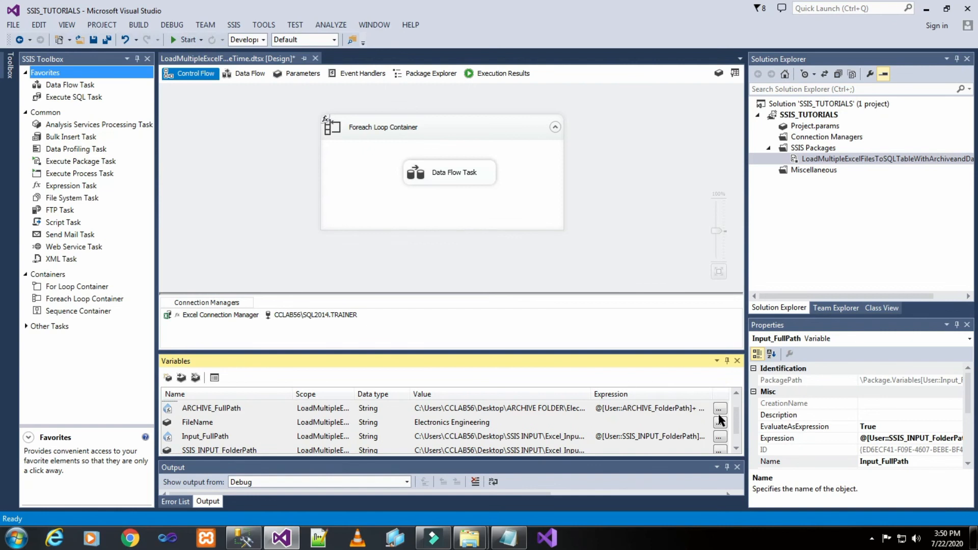
{"action": "left_click_drag", "start_coordinate": [735, 430], "coordinate": [734, 415]}
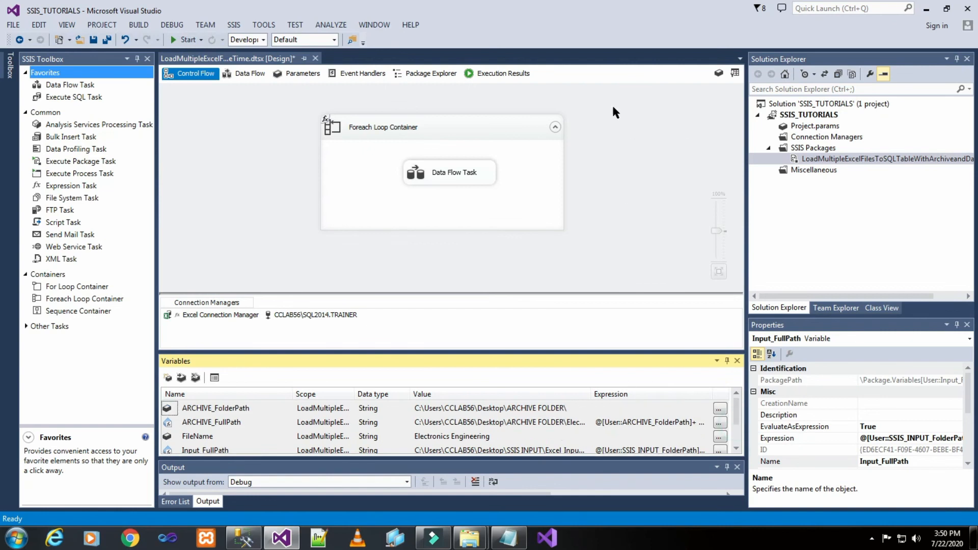
{"action": "left_click", "coordinate": [103, 42]}
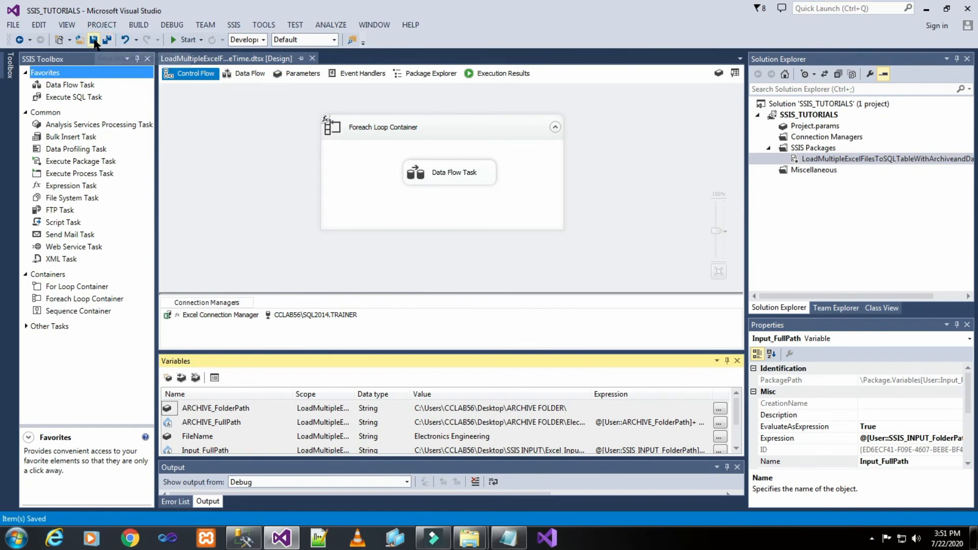
Step: In SQL Server Management Studio, truncate [TRAINER].[dbo].[Customer_01], running the table's SELECT TOP 1000 query before and after
{"action": "left_click", "coordinate": [244, 538]}
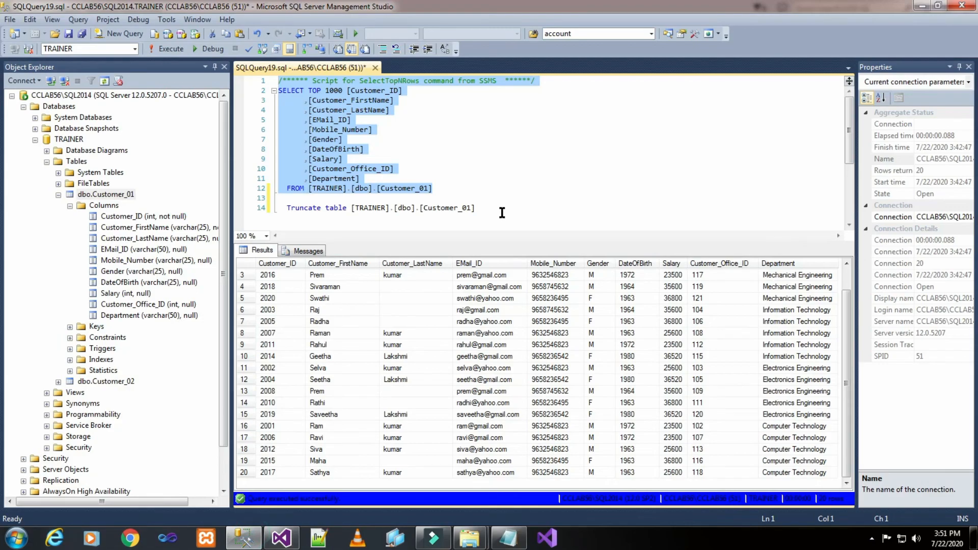
{"action": "left_click", "coordinate": [170, 48]}
{"action": "left_click", "coordinate": [497, 211]}
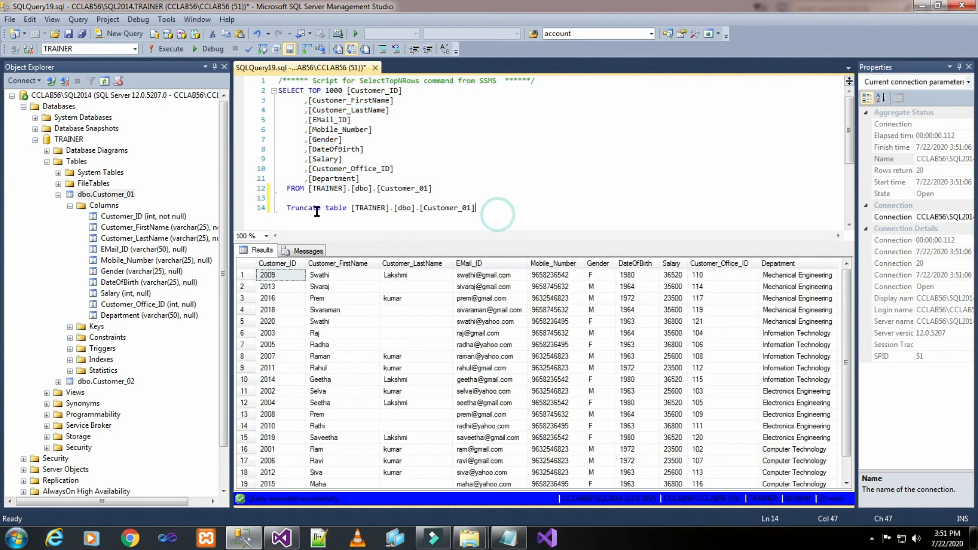
{"action": "left_click_drag", "start_coordinate": [288, 208], "coordinate": [475, 209]}
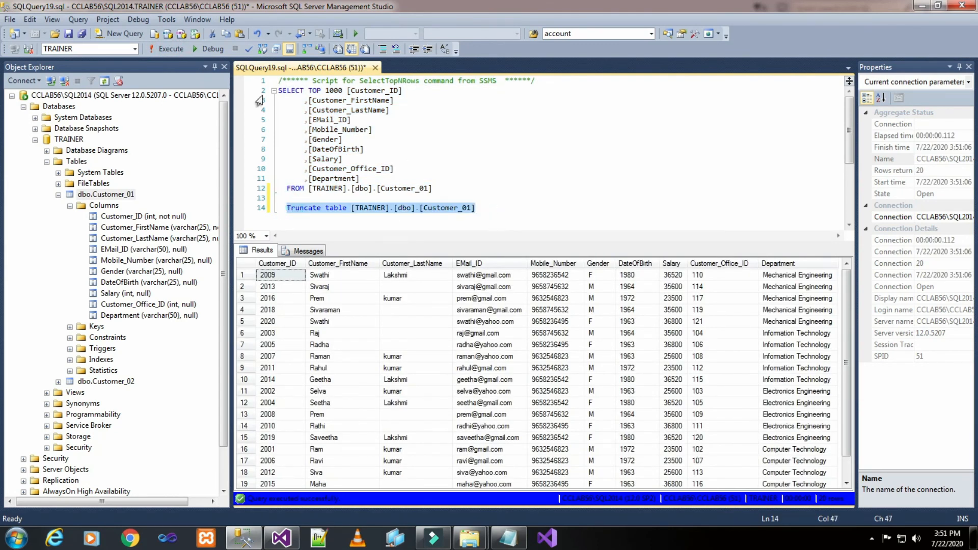
{"action": "left_click", "coordinate": [170, 48]}
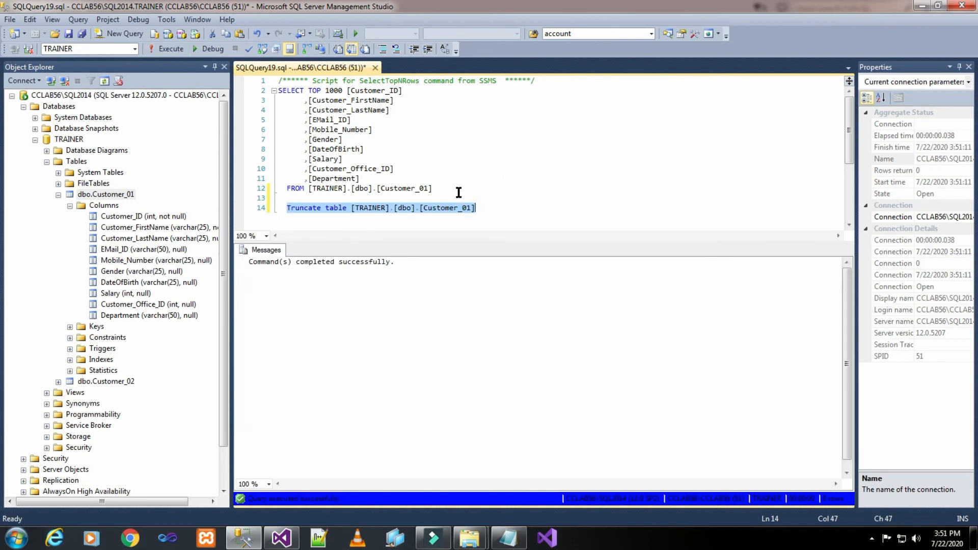
{"action": "left_click_drag", "start_coordinate": [433, 189], "coordinate": [240, 93]}
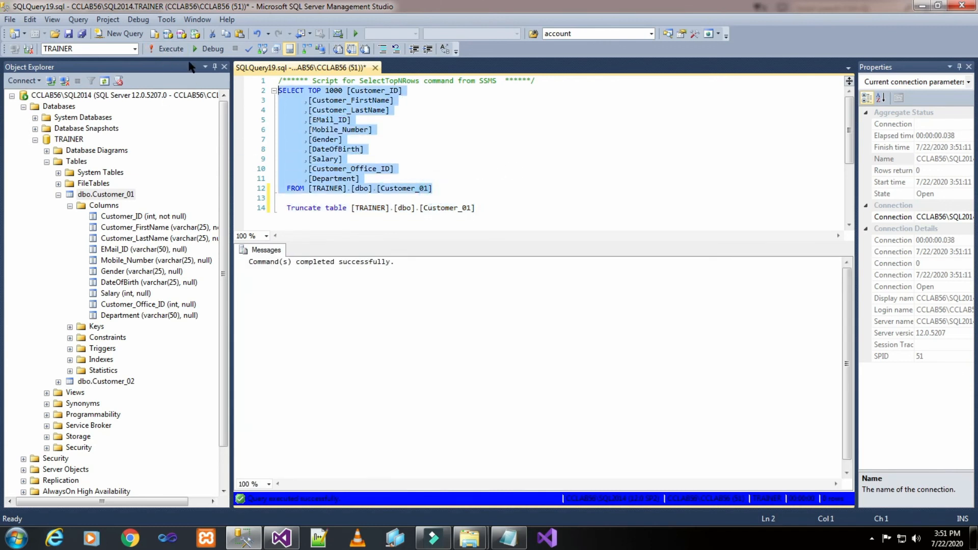
{"action": "left_click", "coordinate": [171, 48]}
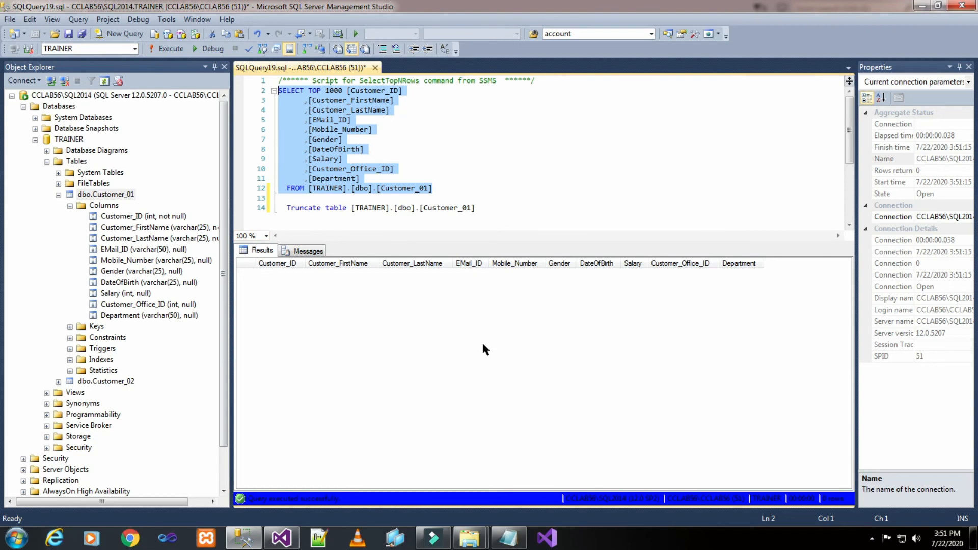
Step: Minimize SQL Server Management Studio and Visual Studio, and check the contents of ARCHIVE FOLDER and Excel_Input_Files in Windows Explorer
{"action": "left_click", "coordinate": [921, 6]}
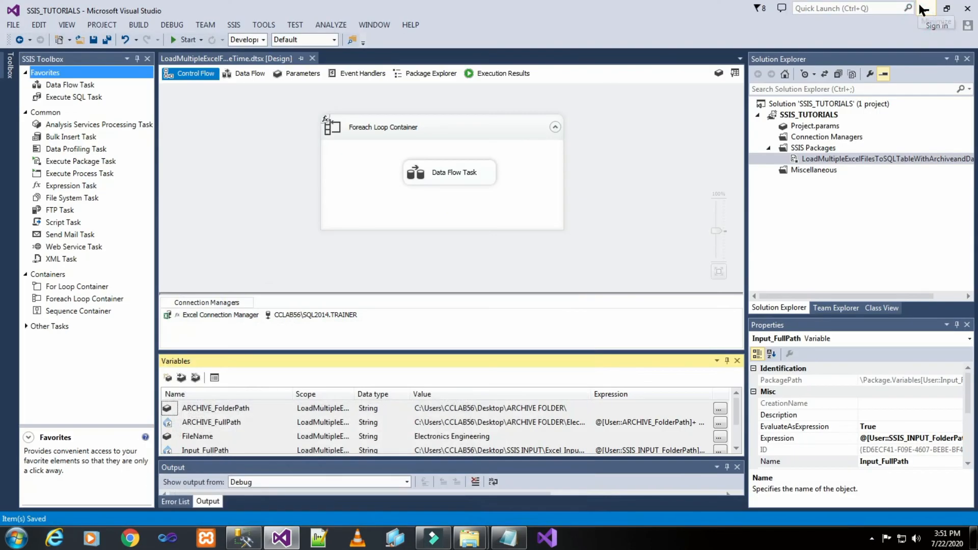
{"action": "left_click", "coordinate": [922, 9]}
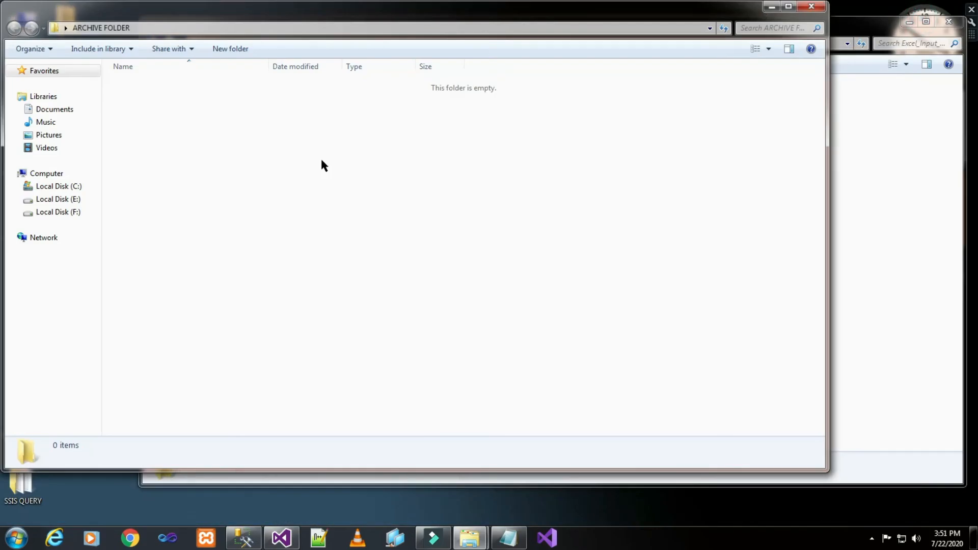
{"action": "left_click", "coordinate": [889, 216]}
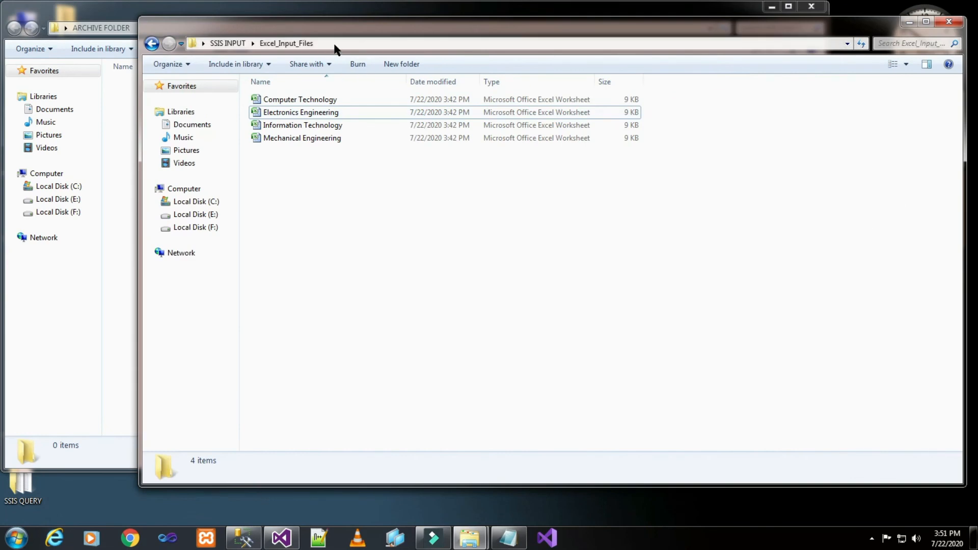
Step: Check the full folder paths of Excel_Input_Files and ARCHIVE FOLDER in Windows Explorer
{"action": "left_click", "coordinate": [346, 43]}
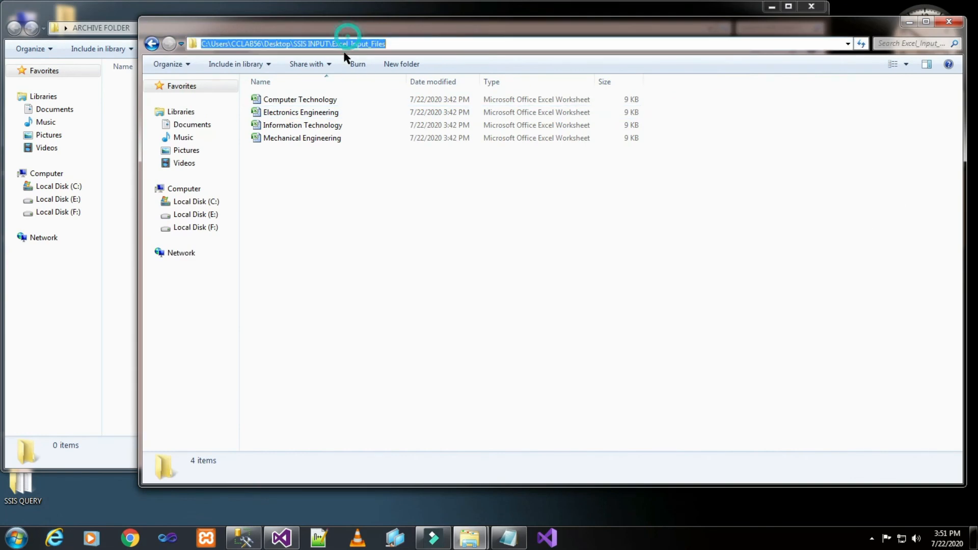
{"action": "left_click", "coordinate": [406, 45]}
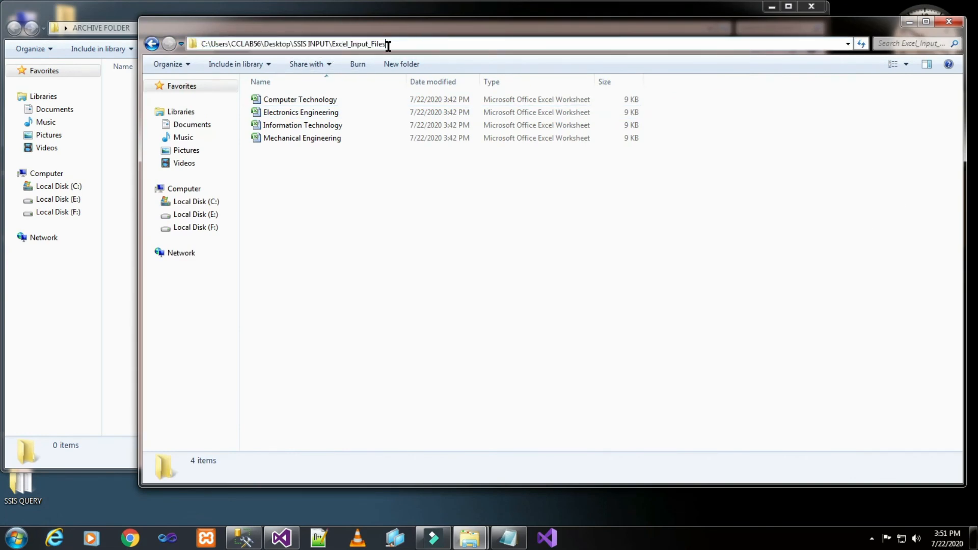
{"action": "left_click", "coordinate": [419, 230]}
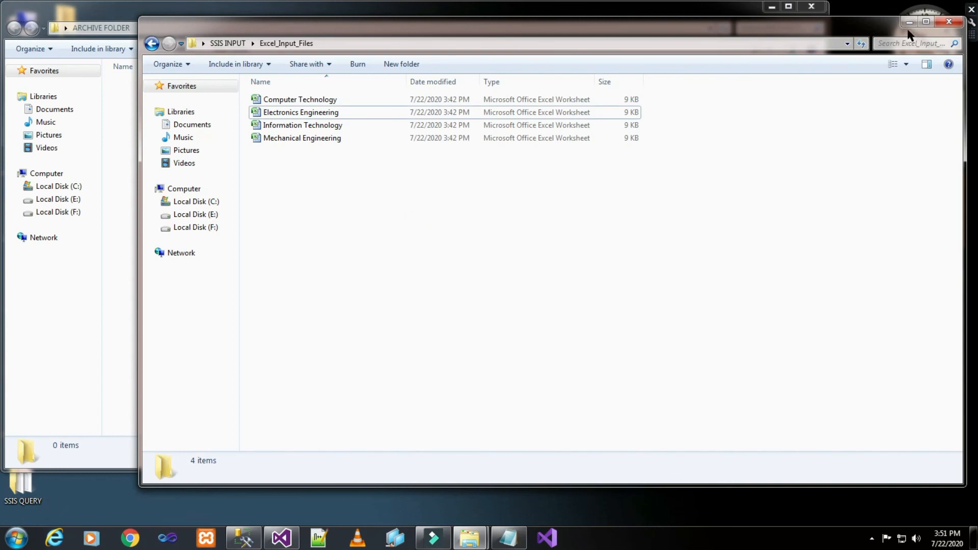
{"action": "left_click", "coordinate": [132, 108]}
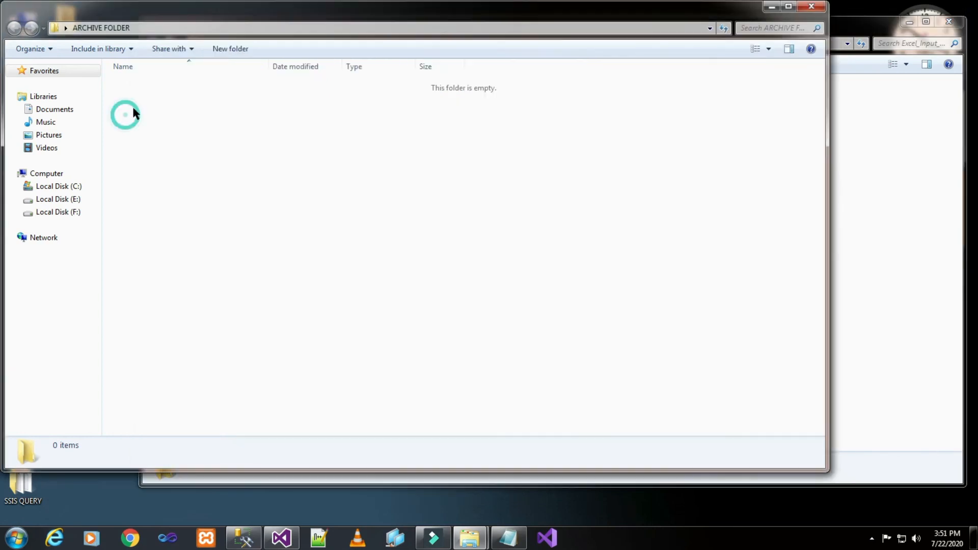
{"action": "left_click", "coordinate": [207, 26]}
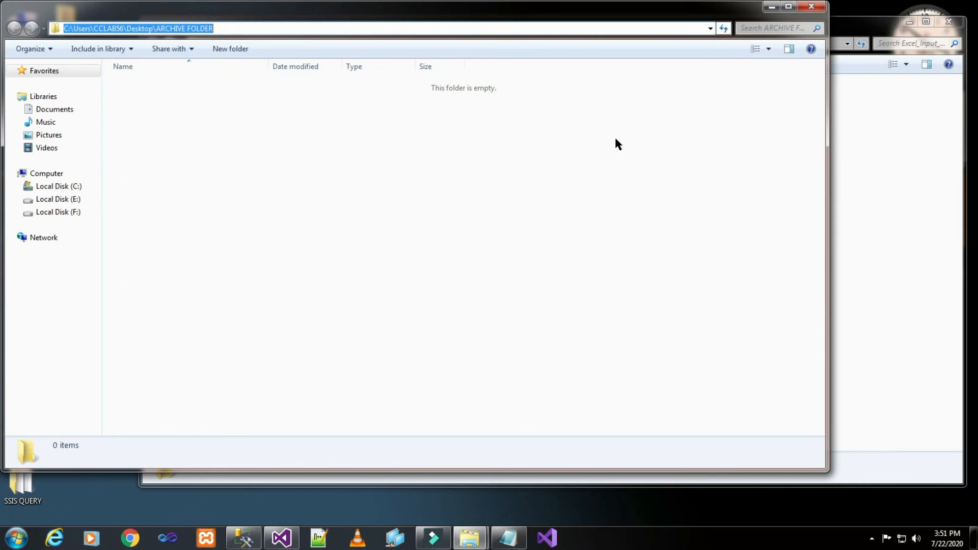
{"action": "left_click", "coordinate": [899, 178]}
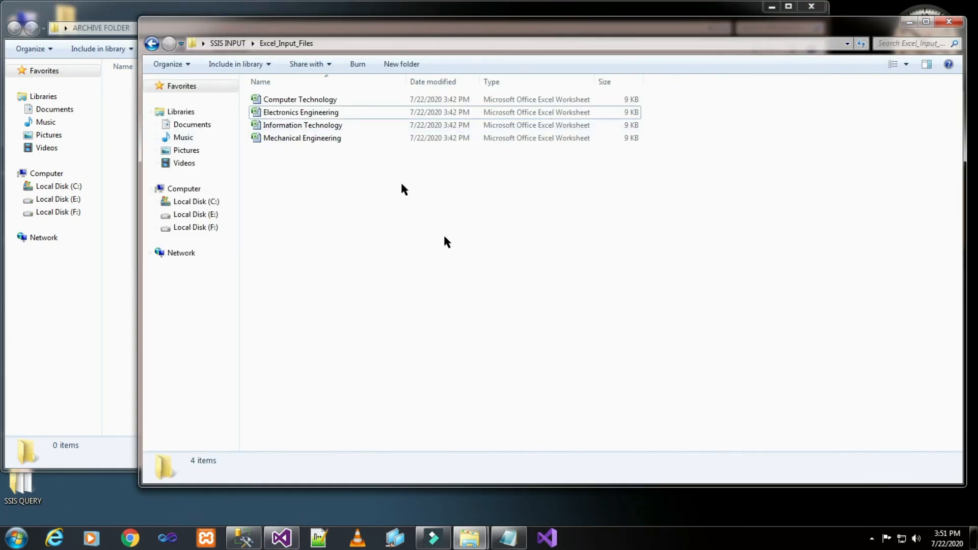
Step: Switch to Visual Studio, run the package, inspect the Data Flow Task's execution and stop debugging
{"action": "left_click", "coordinate": [281, 538]}
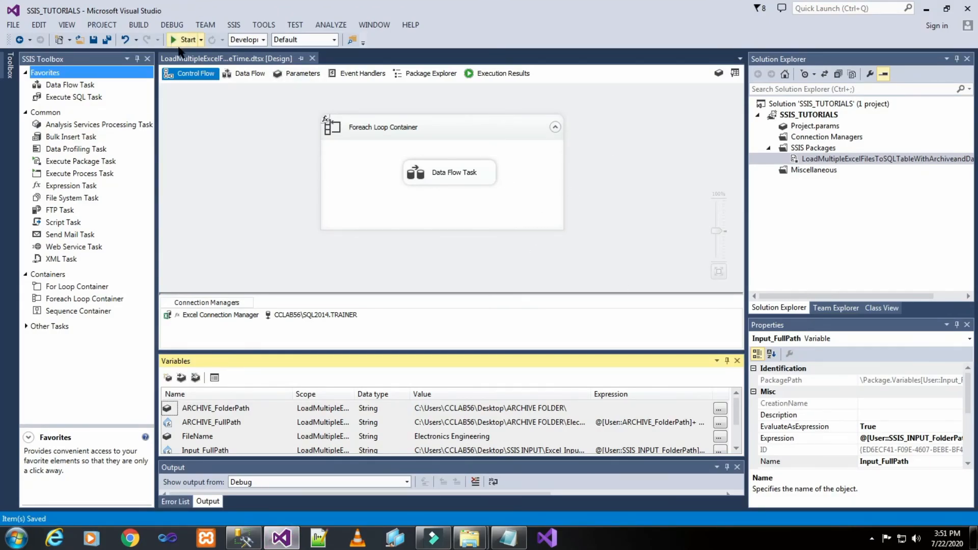
{"action": "left_click", "coordinate": [179, 43]}
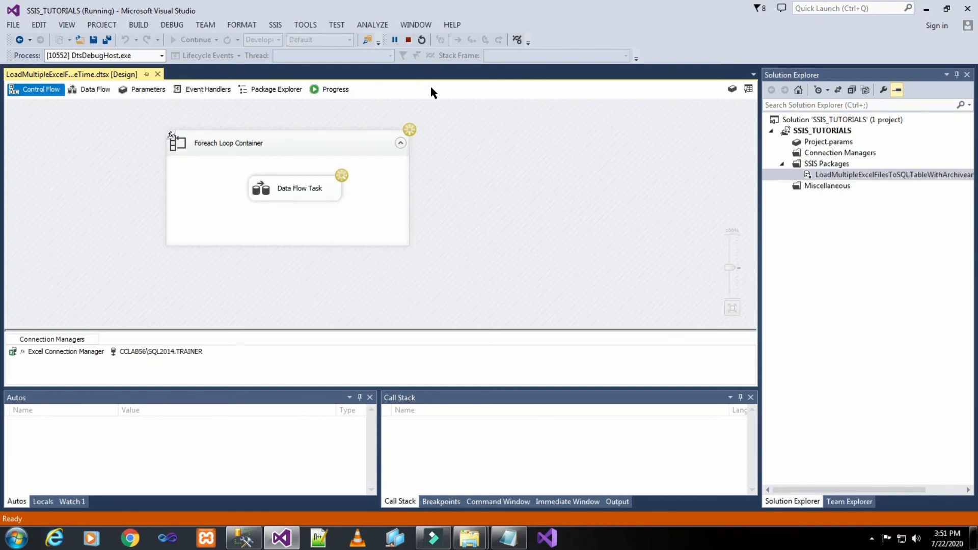
{"action": "double_click", "coordinate": [315, 194]}
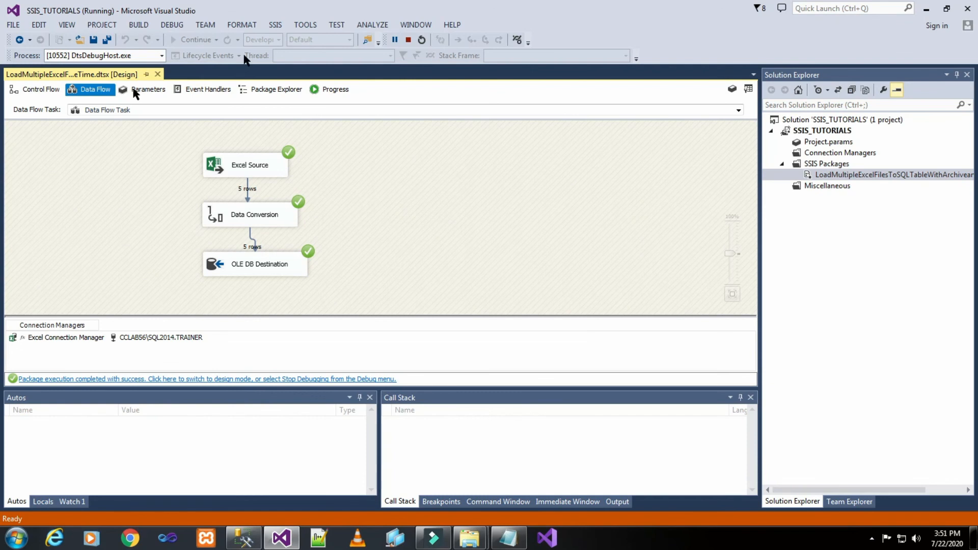
{"action": "left_click", "coordinate": [408, 42]}
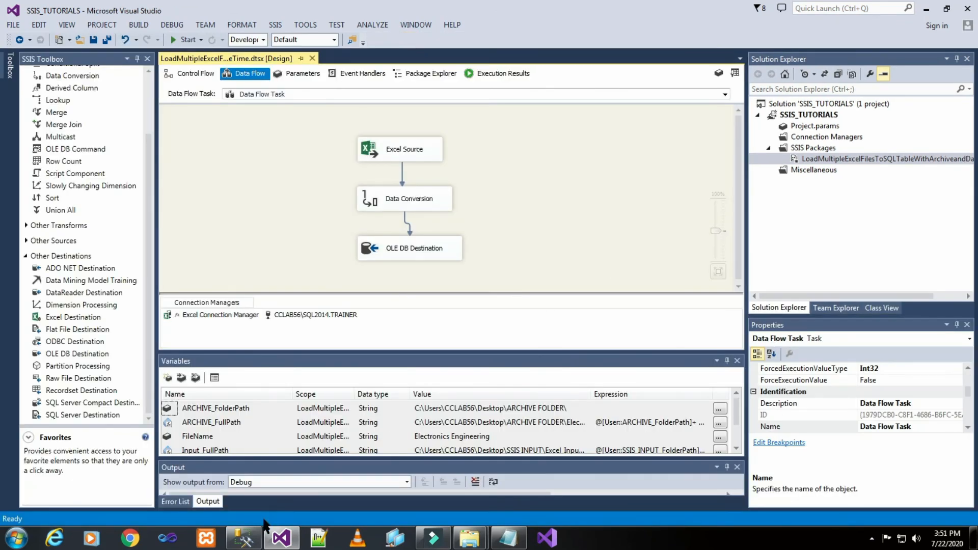
Step: In SQL Server Management Studio, rerun the SELECT TOP 1000 query on [TRAINER].[dbo].[Customer_01] and look through the loaded rows
{"action": "left_click", "coordinate": [244, 541]}
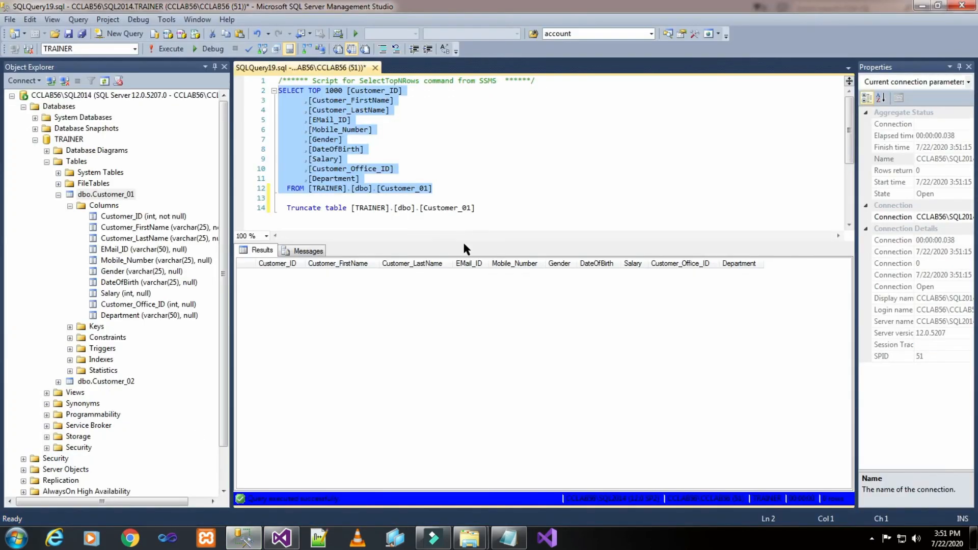
{"action": "left_click", "coordinate": [162, 49]}
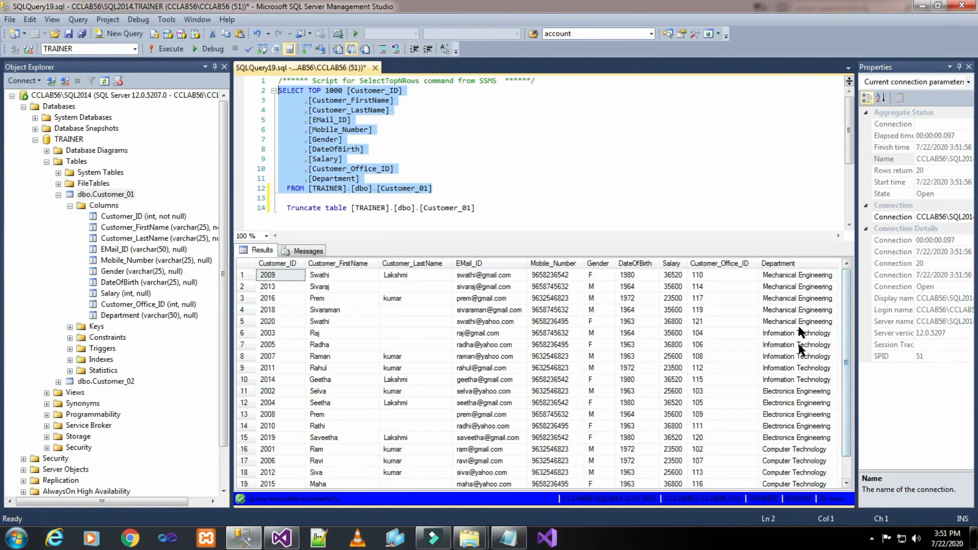
{"action": "left_click_drag", "start_coordinate": [842, 373], "coordinate": [785, 449]}
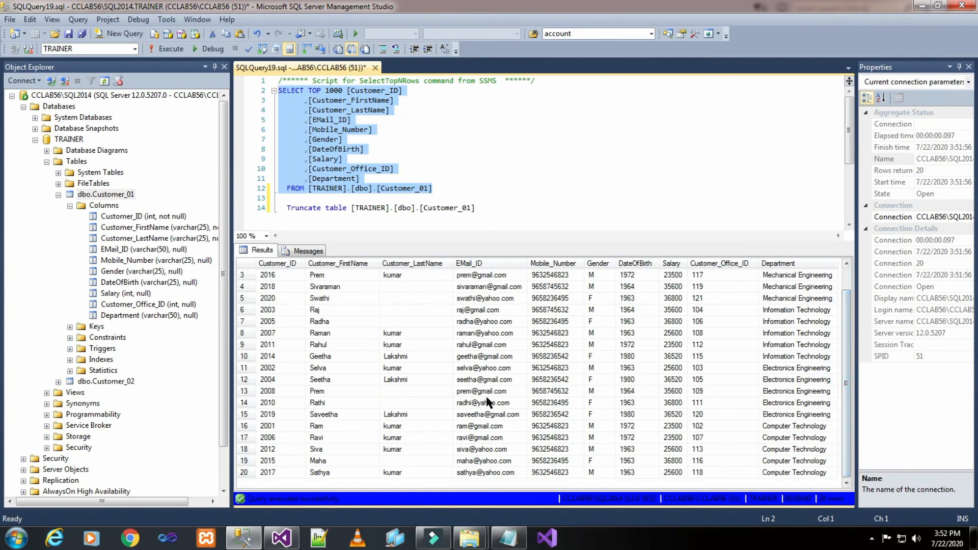
Step: Check the contents of Excel_Input_Files and ARCHIVE FOLDER in Windows Explorer after the package run
{"action": "mouse_move", "coordinate": [466, 544]}
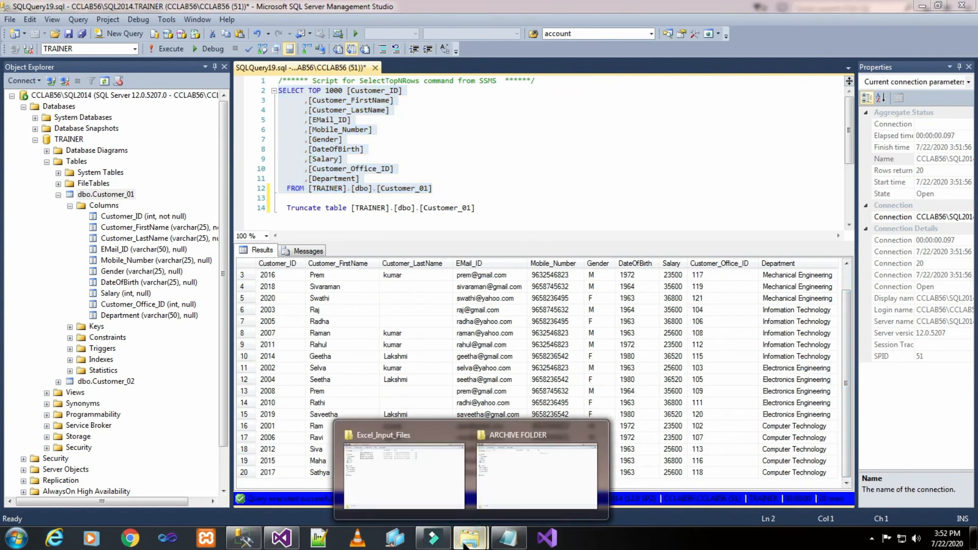
{"action": "left_click", "coordinate": [423, 487]}
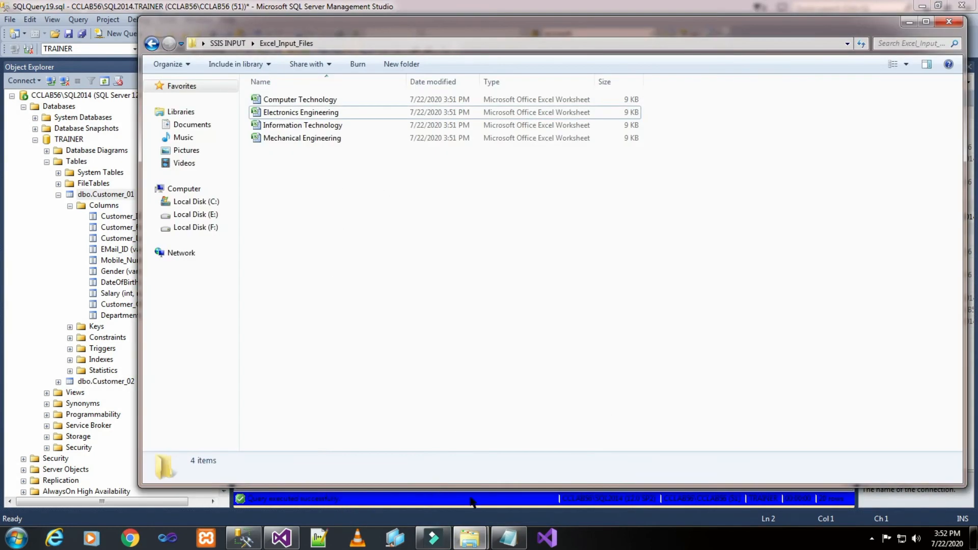
{"action": "mouse_move", "coordinate": [469, 538]}
{"action": "left_click", "coordinate": [509, 474]}
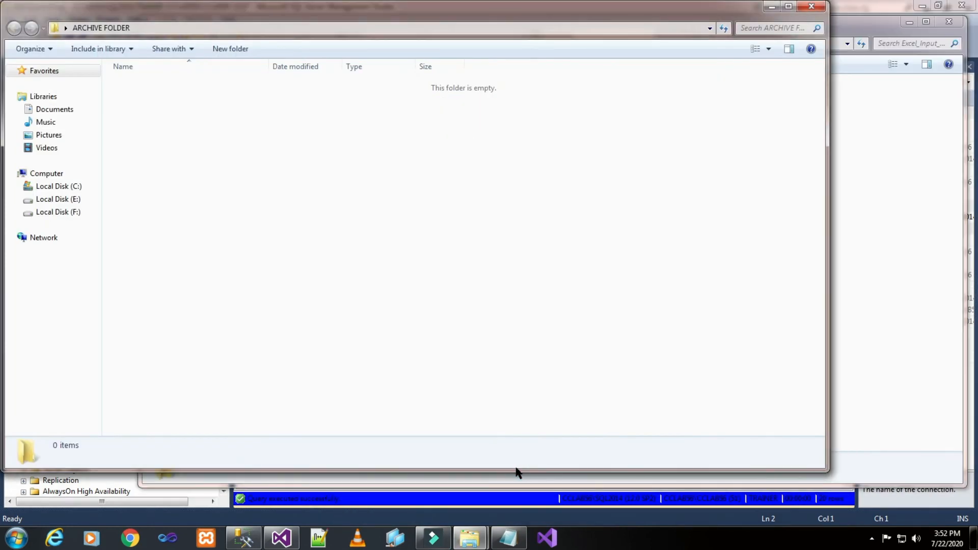
{"action": "left_click", "coordinate": [890, 259]}
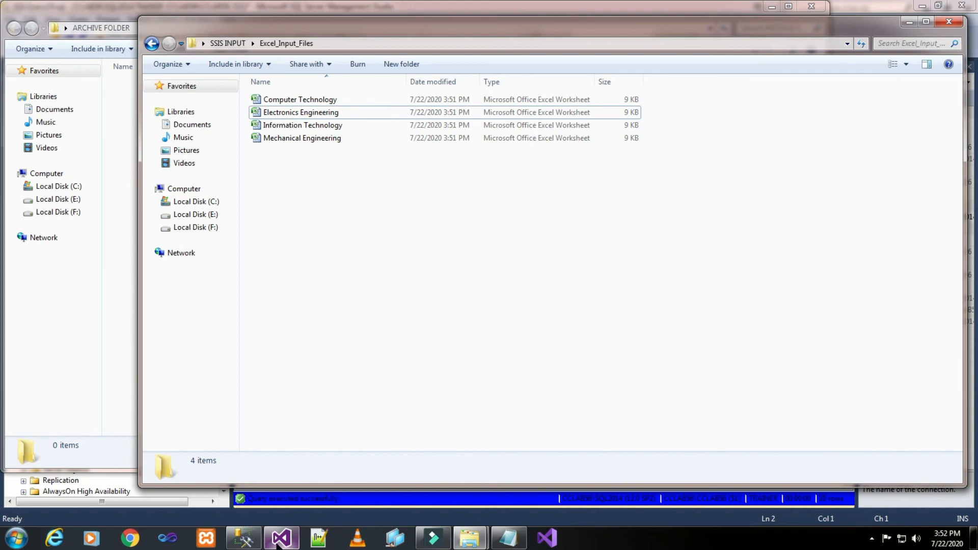
Step: In SQL Server Management Studio, truncate [TRAINER].[dbo].[Customer_01] and rerun its SELECT TOP 1000 query
{"action": "left_click", "coordinate": [281, 538]}
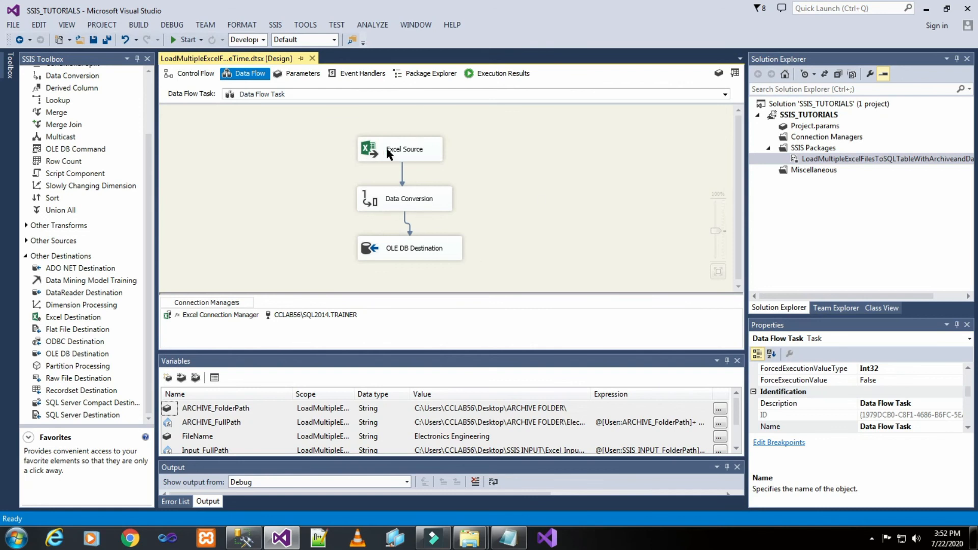
{"action": "left_click", "coordinate": [246, 539]}
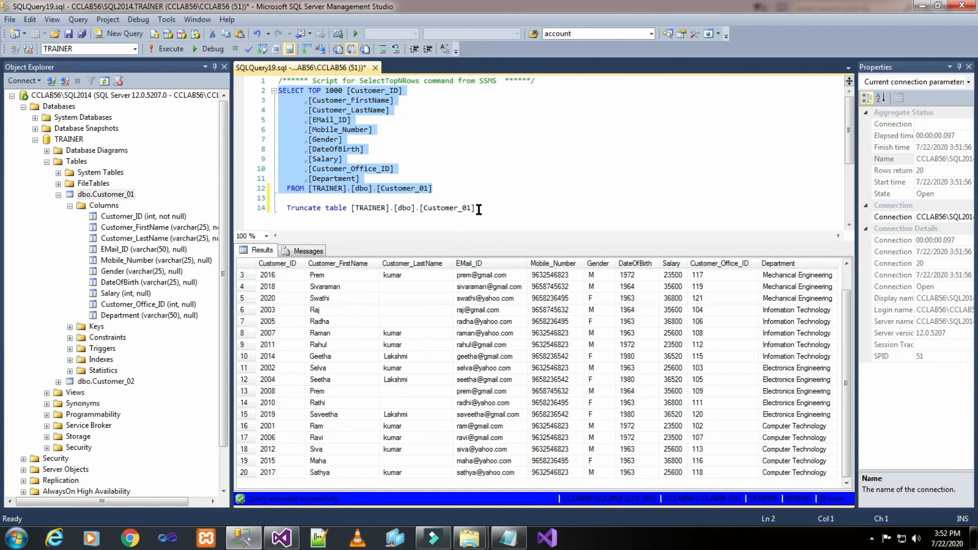
{"action": "left_click_drag", "start_coordinate": [479, 209], "coordinate": [277, 210]}
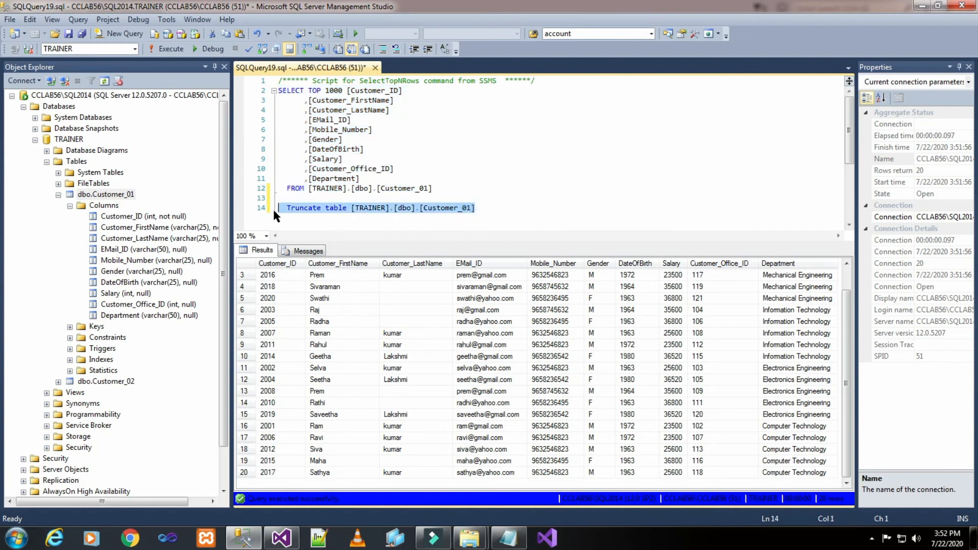
{"action": "left_click", "coordinate": [154, 50]}
{"action": "left_click_drag", "start_coordinate": [436, 190], "coordinate": [278, 90]}
{"action": "left_click", "coordinate": [168, 49]}
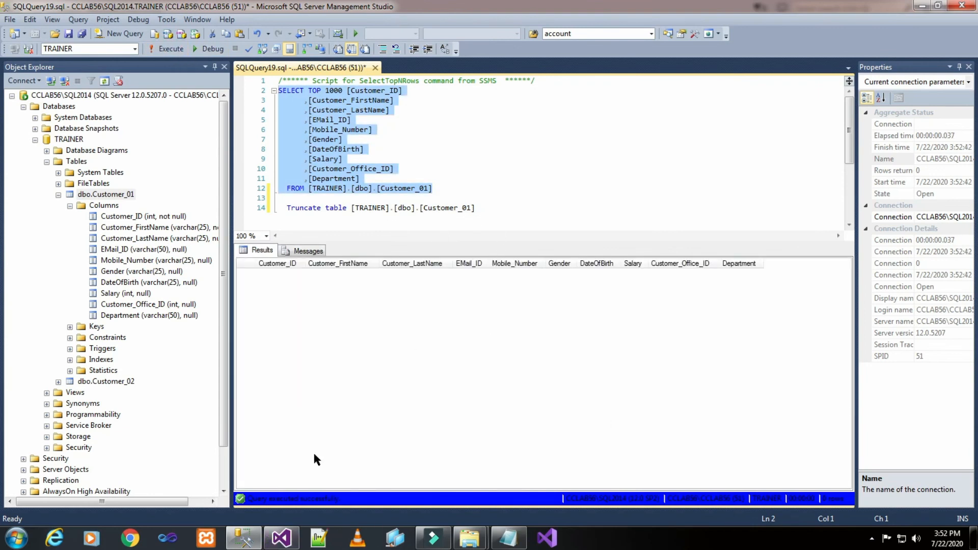
Step: Return to the package's control flow in Visual Studio and enlarge the Foreach Loop Container to make room for another task
{"action": "left_click", "coordinate": [281, 538]}
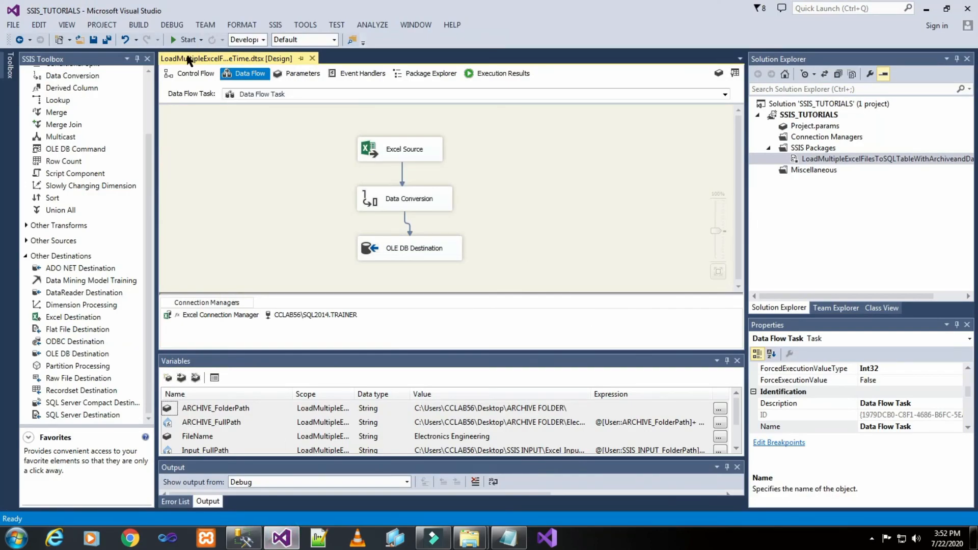
{"action": "left_click", "coordinate": [191, 72]}
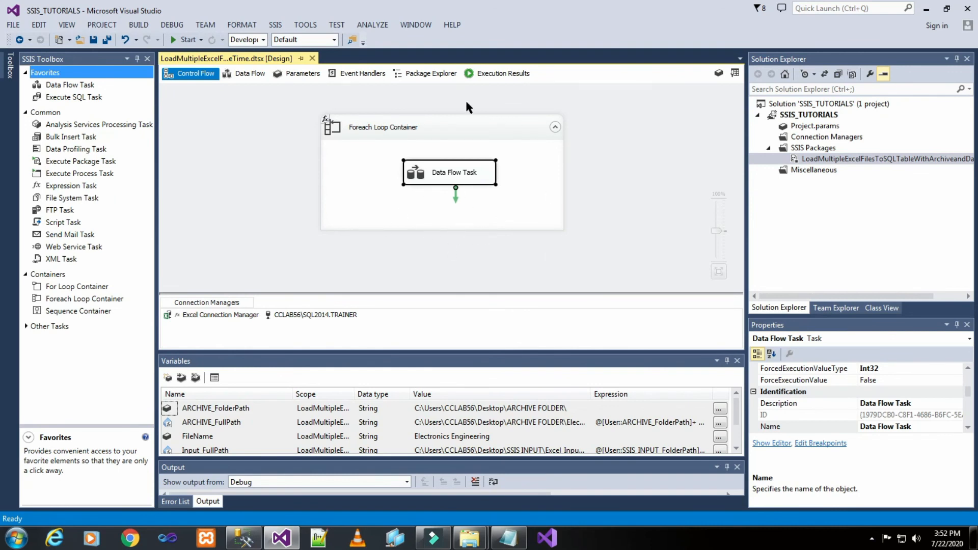
{"action": "left_click", "coordinate": [220, 455]}
{"action": "left_click", "coordinate": [198, 455]}
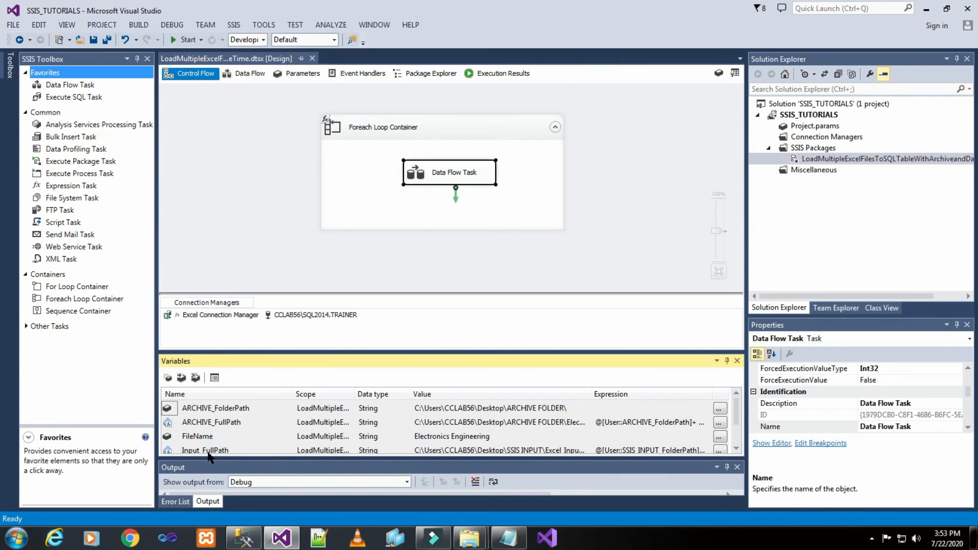
{"action": "left_click", "coordinate": [650, 209]}
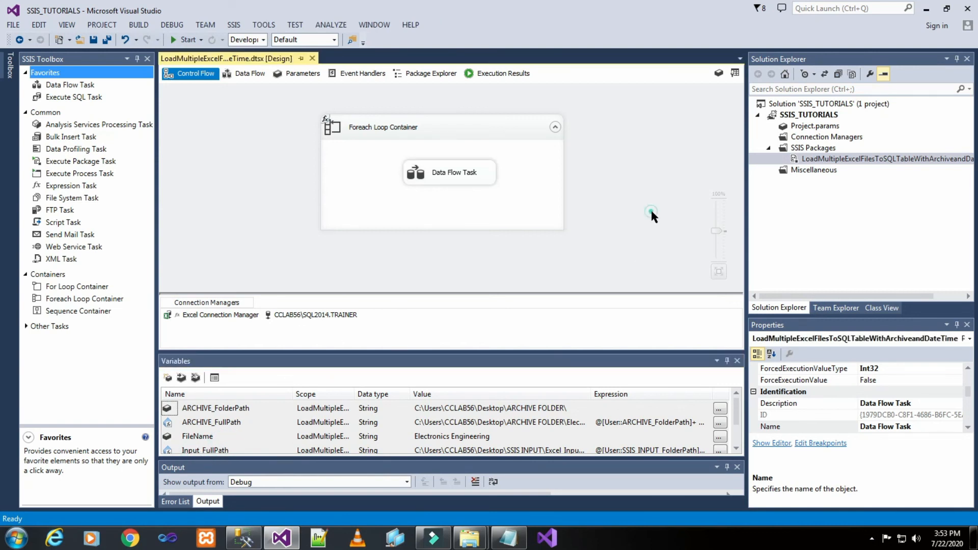
{"action": "left_click", "coordinate": [527, 201]}
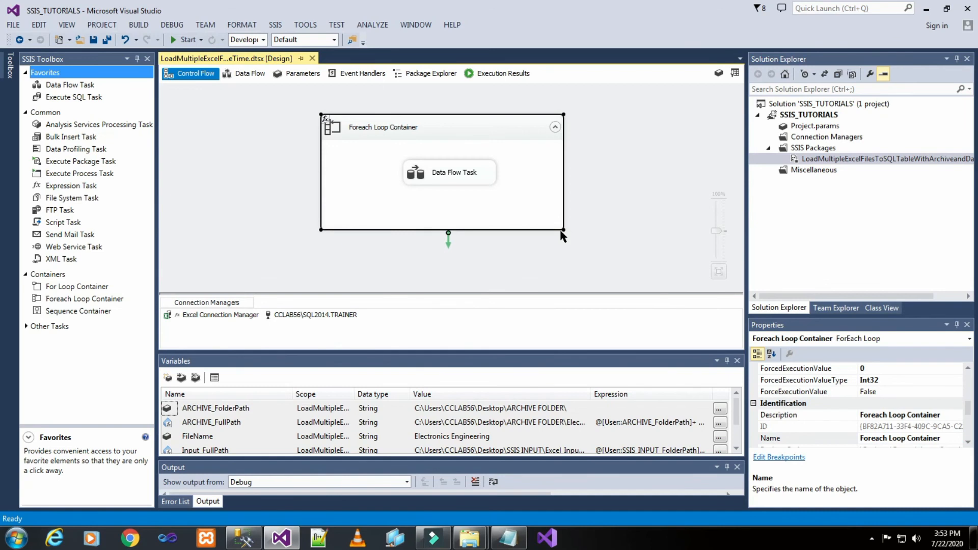
{"action": "left_click_drag", "start_coordinate": [561, 231], "coordinate": [589, 253]}
{"action": "left_click", "coordinate": [653, 208]}
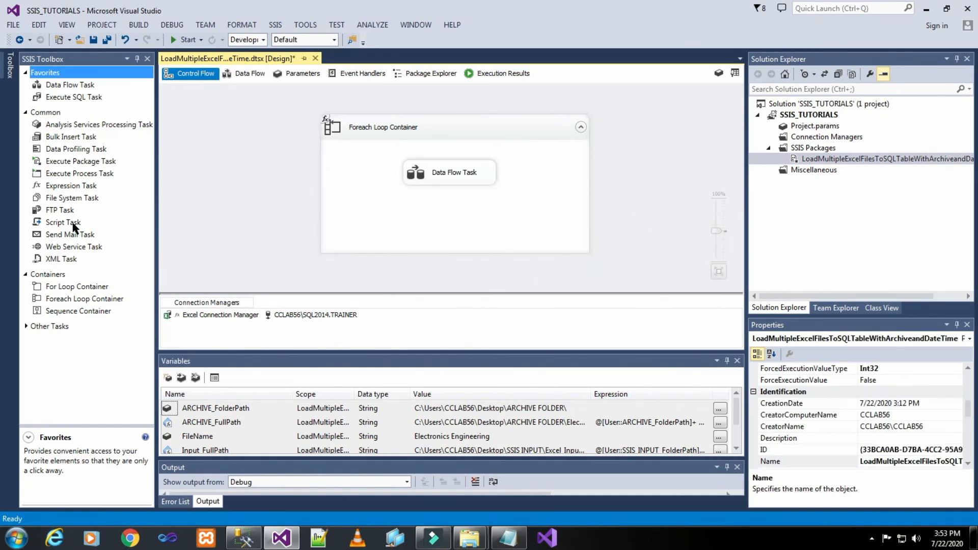
Step: Add a File System Task below the Data Flow Task inside the Foreach Loop Container and connect the Data Flow Task to it
{"action": "left_click_drag", "start_coordinate": [71, 204], "coordinate": [416, 222]}
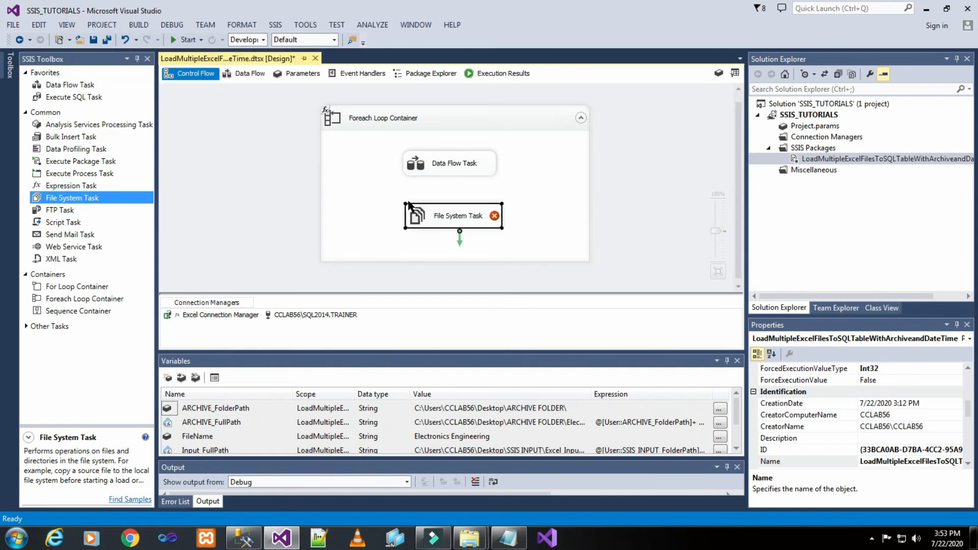
{"action": "left_click", "coordinate": [447, 177]}
{"action": "left_click_drag", "start_coordinate": [455, 187], "coordinate": [450, 225]}
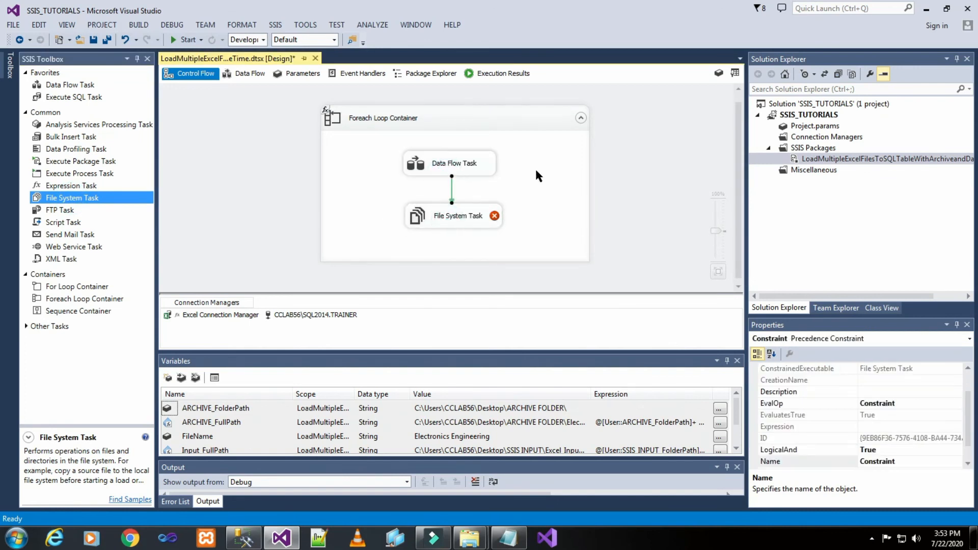
{"action": "left_click", "coordinate": [702, 207]}
Step: Open the File System Task for editing and set its operation to Rename file
{"action": "double_click", "coordinate": [473, 213]}
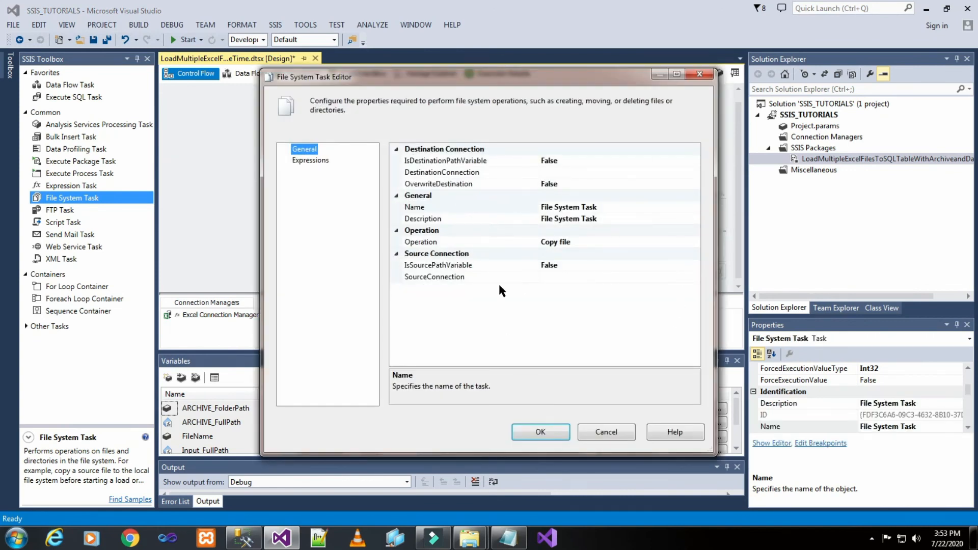
{"action": "left_click", "coordinate": [422, 244]}
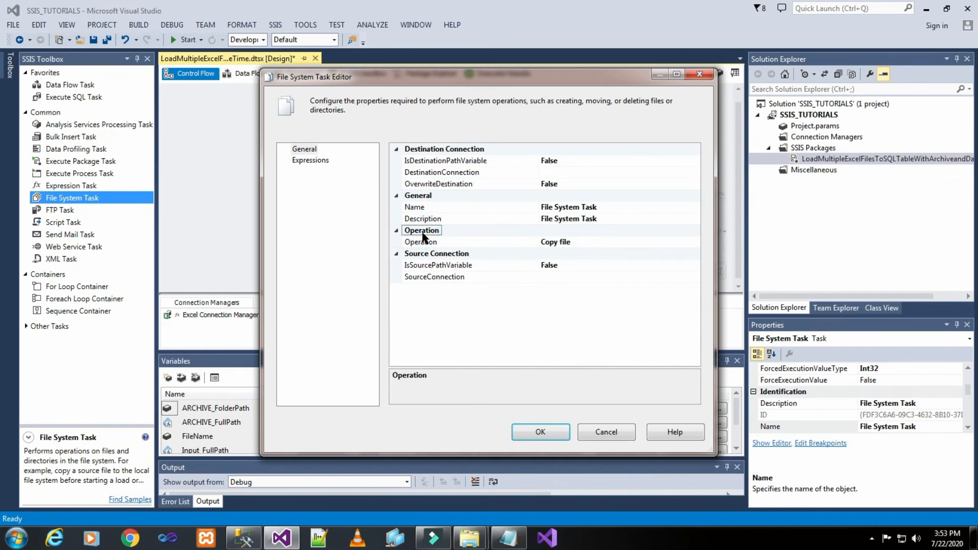
{"action": "left_click", "coordinate": [695, 242]}
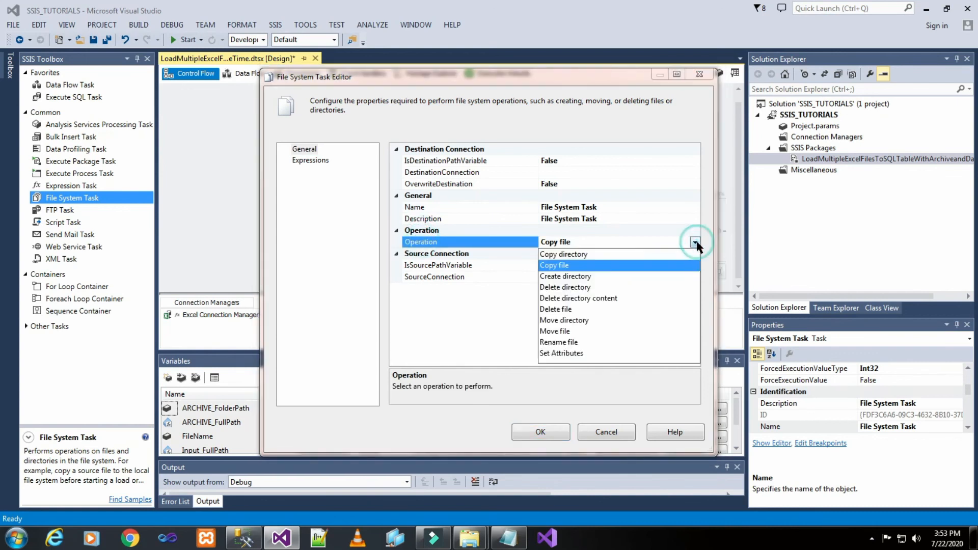
{"action": "left_click", "coordinate": [567, 342]}
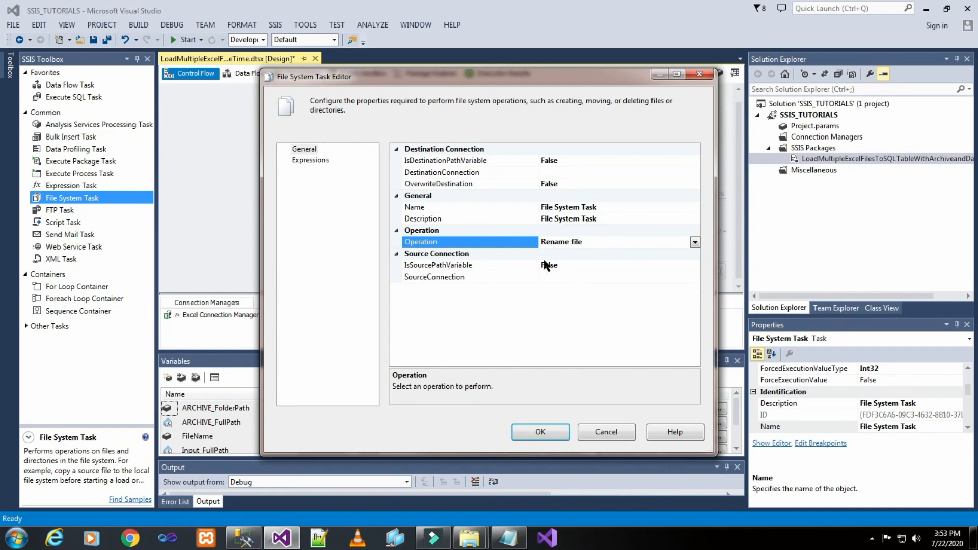
Step: Set the File System Task's IsSourcePathVariable to True and choose User::Input_FullPath as the source variable
{"action": "left_click", "coordinate": [570, 265]}
{"action": "double_click", "coordinate": [609, 262]}
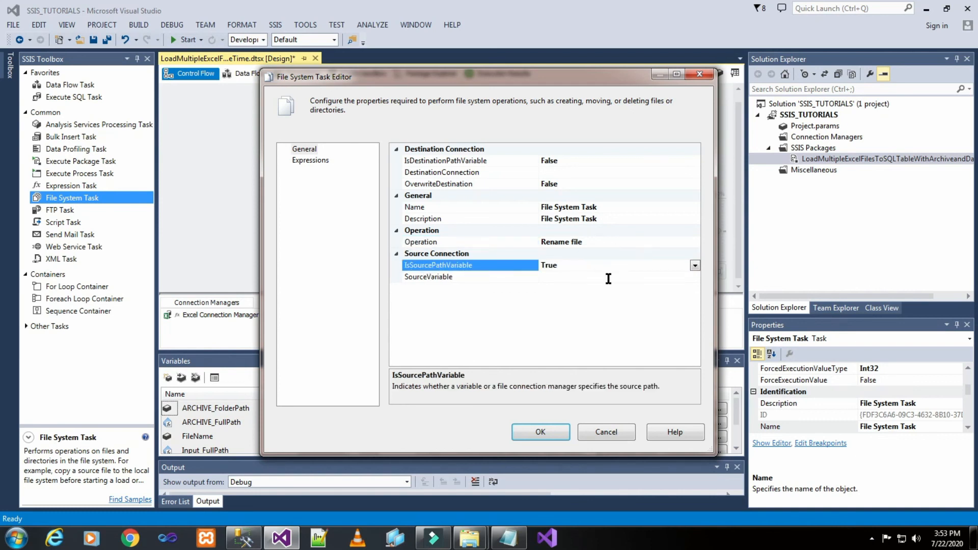
{"action": "left_click", "coordinate": [608, 278]}
{"action": "left_click", "coordinate": [694, 276]}
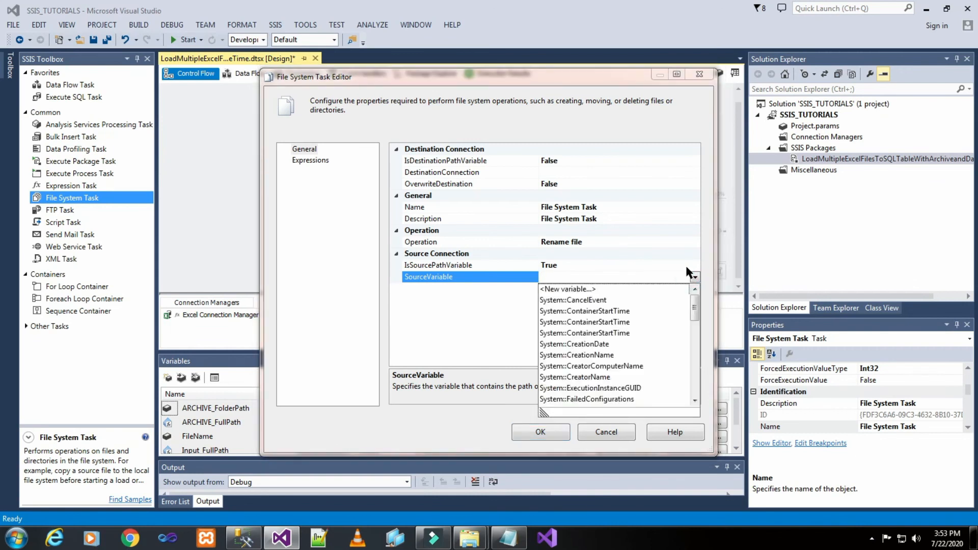
{"action": "scroll", "coordinate": [614, 334], "scroll_direction": "down", "scroll_amount": 8}
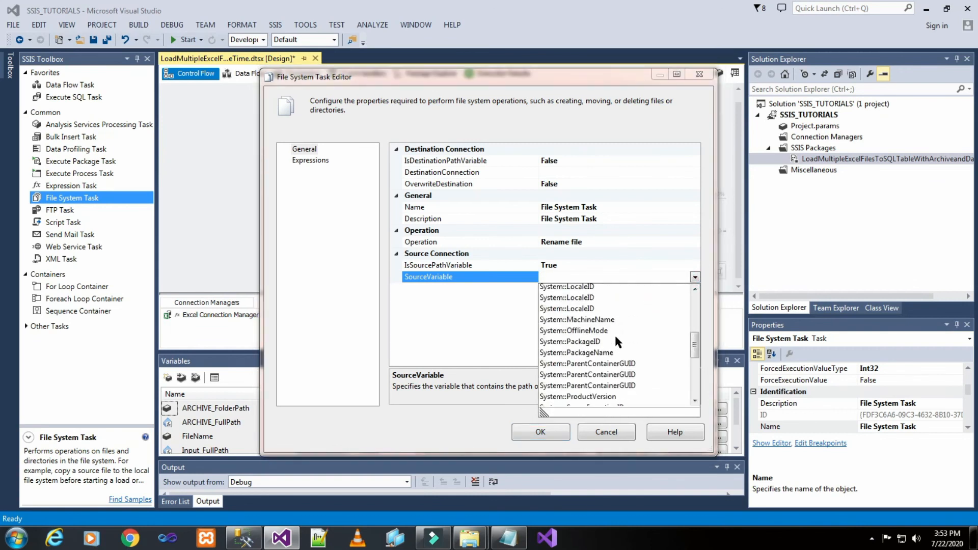
{"action": "scroll", "coordinate": [614, 334], "scroll_direction": "down", "scroll_amount": 5}
{"action": "scroll", "coordinate": [616, 336], "scroll_direction": "down", "scroll_amount": 1}
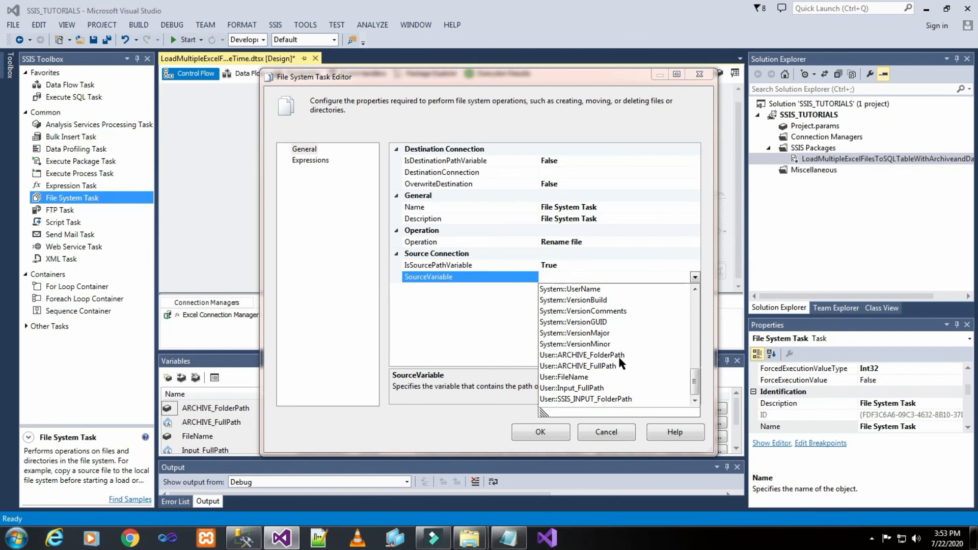
{"action": "left_click", "coordinate": [589, 388]}
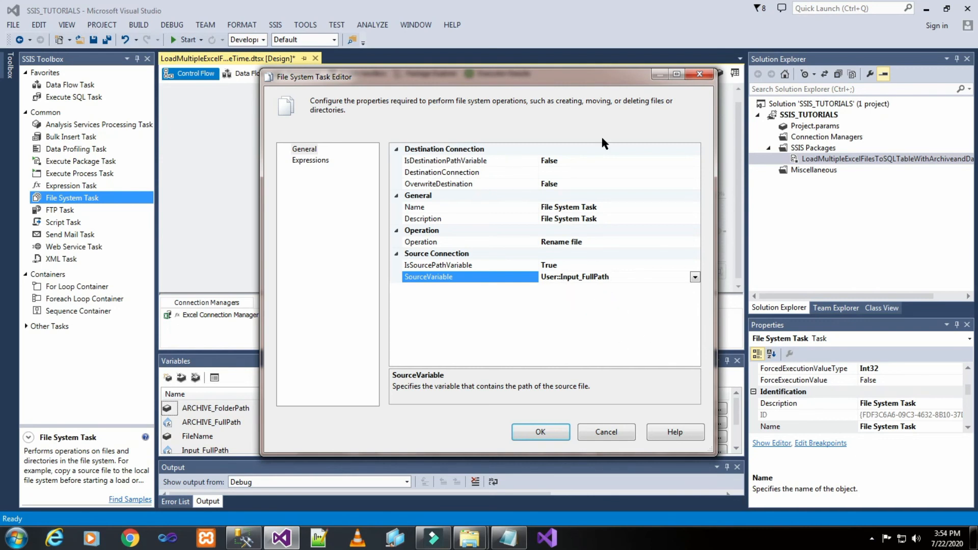
Step: Set IsDestinationPathVariable to True, choose User::ARCHIVE_FullPath as the destination variable, and accept the File System Task settings
{"action": "double_click", "coordinate": [601, 161]}
{"action": "left_click", "coordinate": [565, 172]}
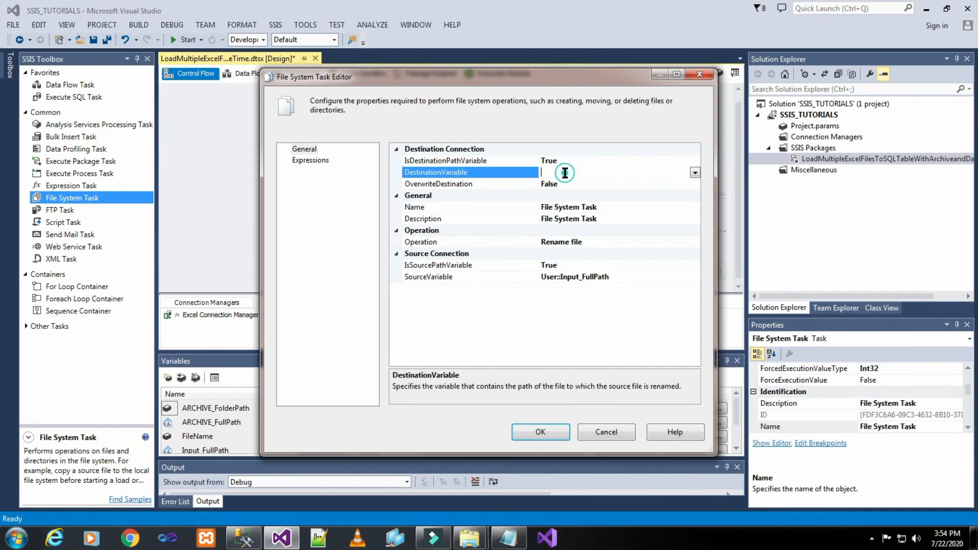
{"action": "left_click", "coordinate": [695, 173]}
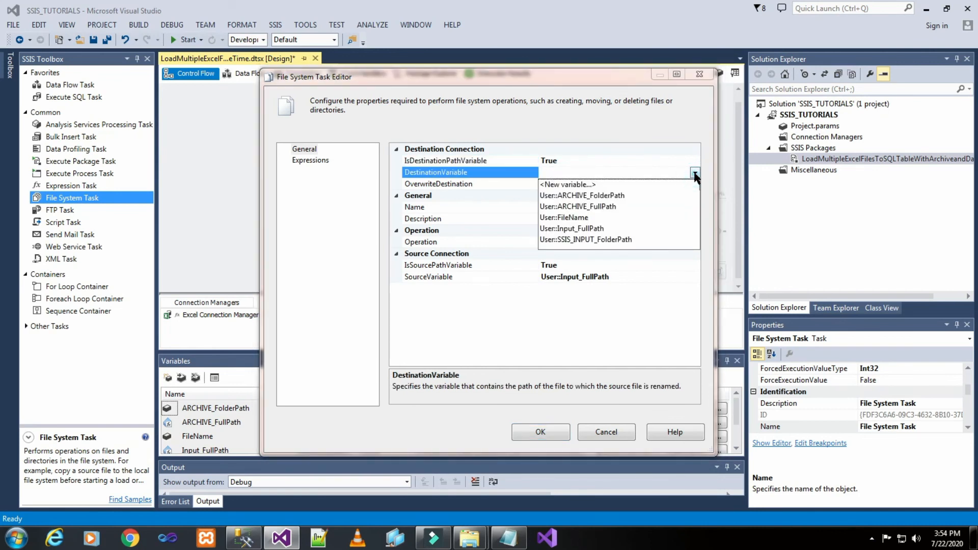
{"action": "left_click", "coordinate": [617, 206]}
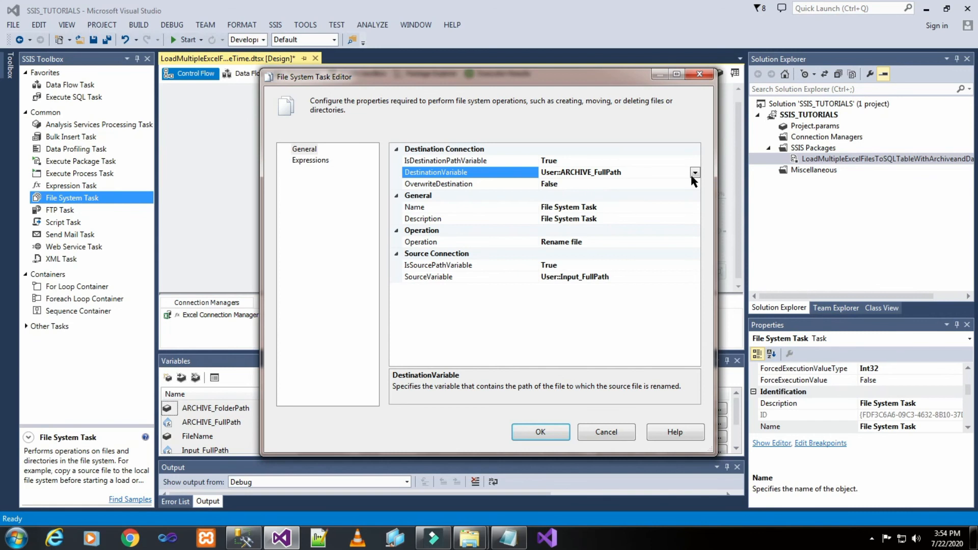
{"action": "left_click", "coordinate": [553, 430]}
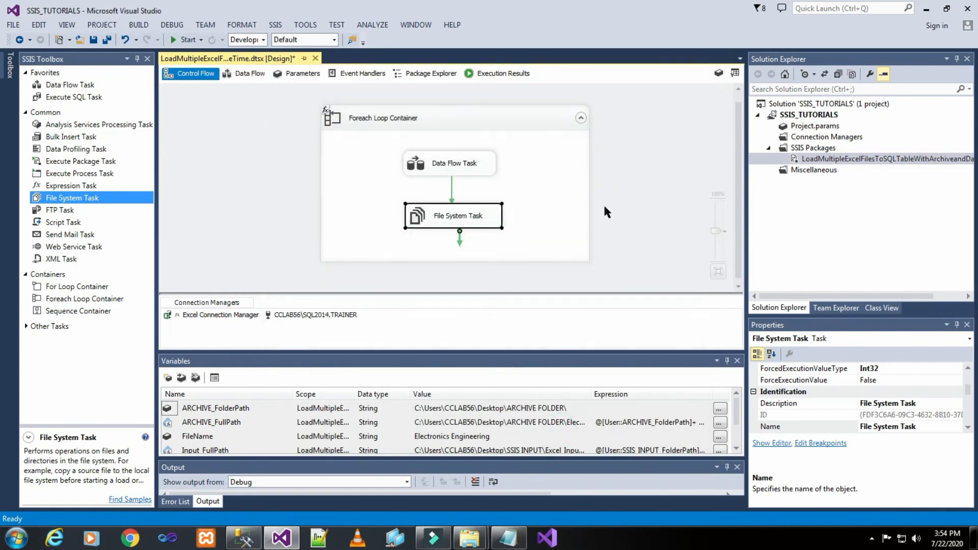
{"action": "left_click", "coordinate": [632, 200]}
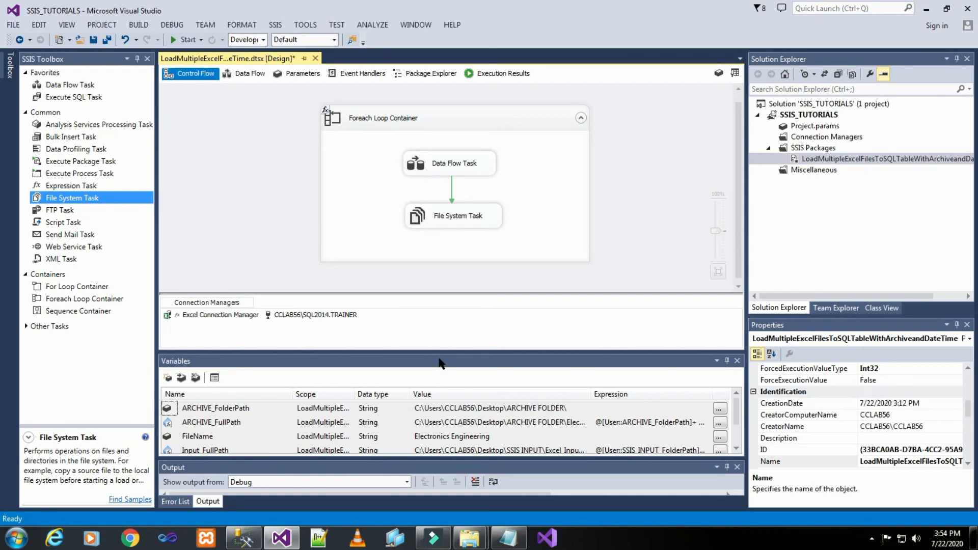
Step: Rerun the Customer_01 SELECT query in SQL Server Management Studio, and check the contents and paths of Excel_Input_Files and ARCHIVE FOLDER in Windows Explorer
{"action": "left_click", "coordinate": [243, 538]}
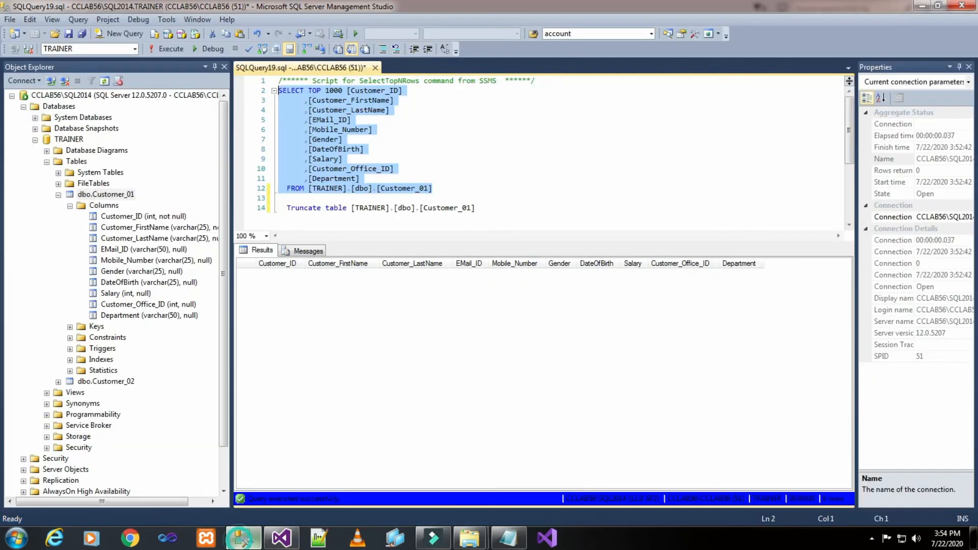
{"action": "left_click", "coordinate": [166, 48]}
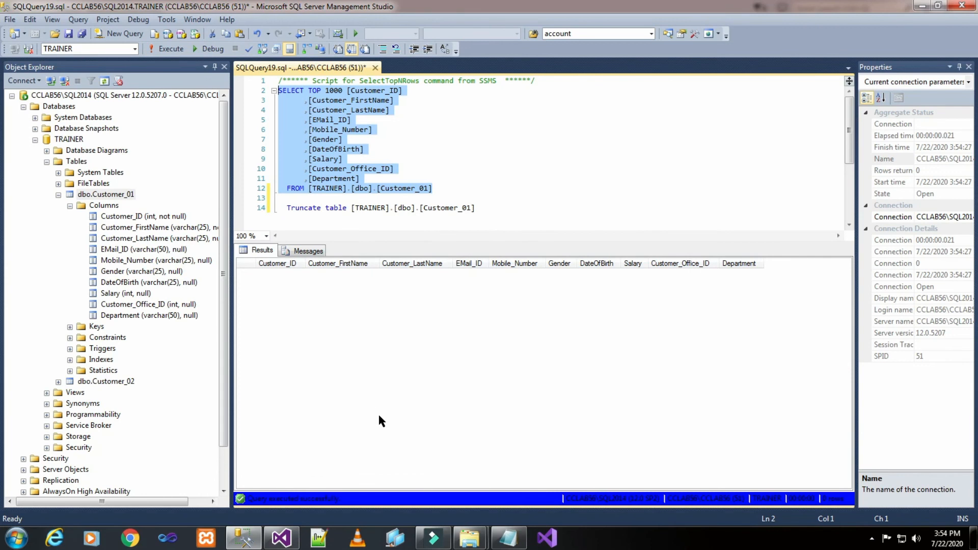
{"action": "left_click", "coordinate": [469, 538]}
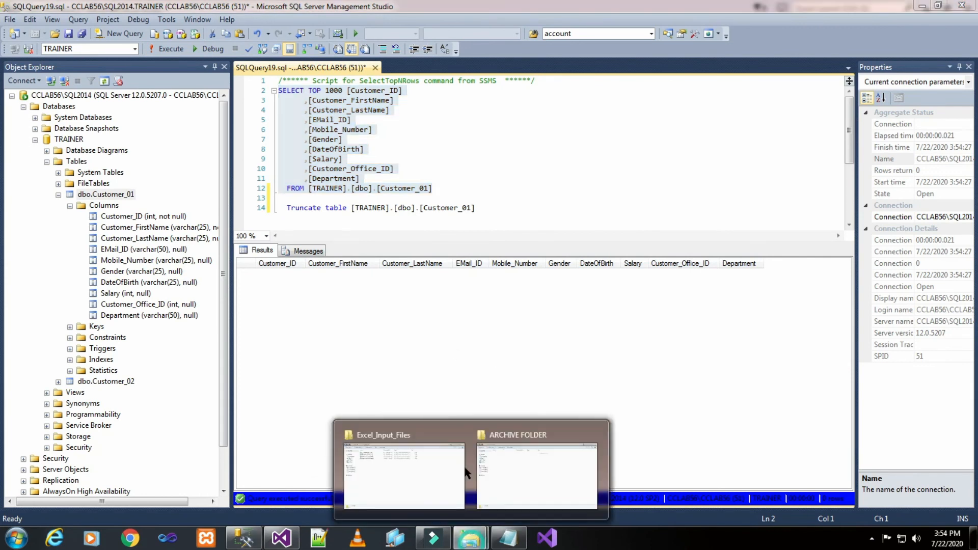
{"action": "left_click", "coordinate": [423, 472]}
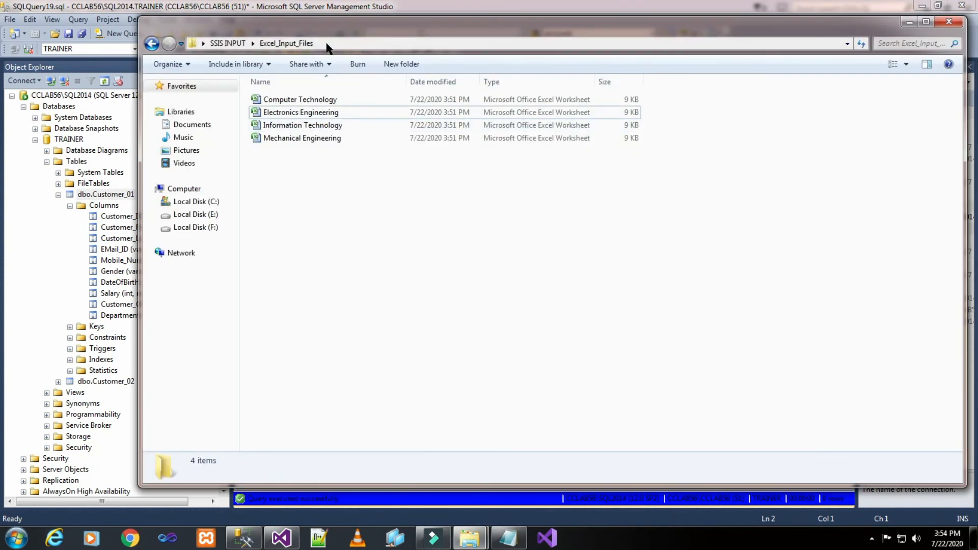
{"action": "left_click", "coordinate": [326, 44]}
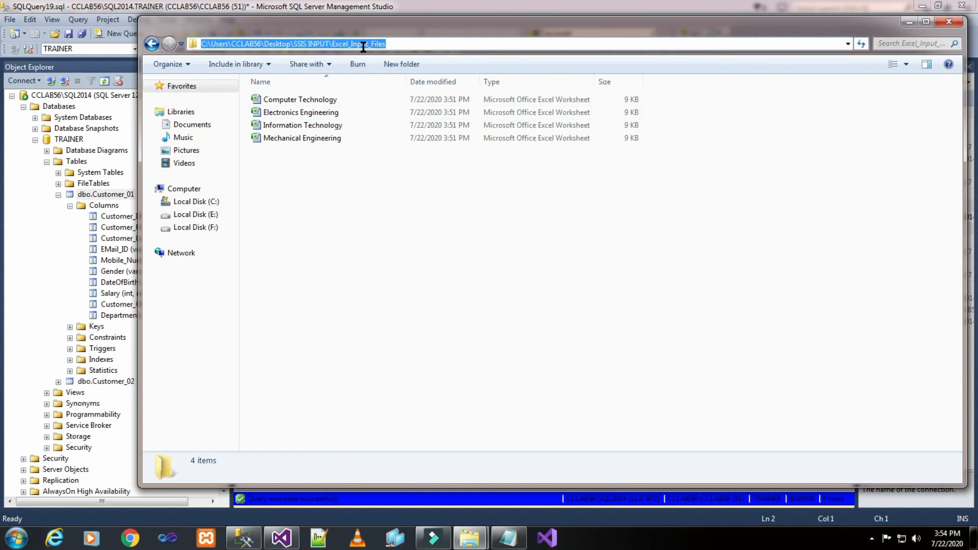
{"action": "left_click", "coordinate": [398, 44]}
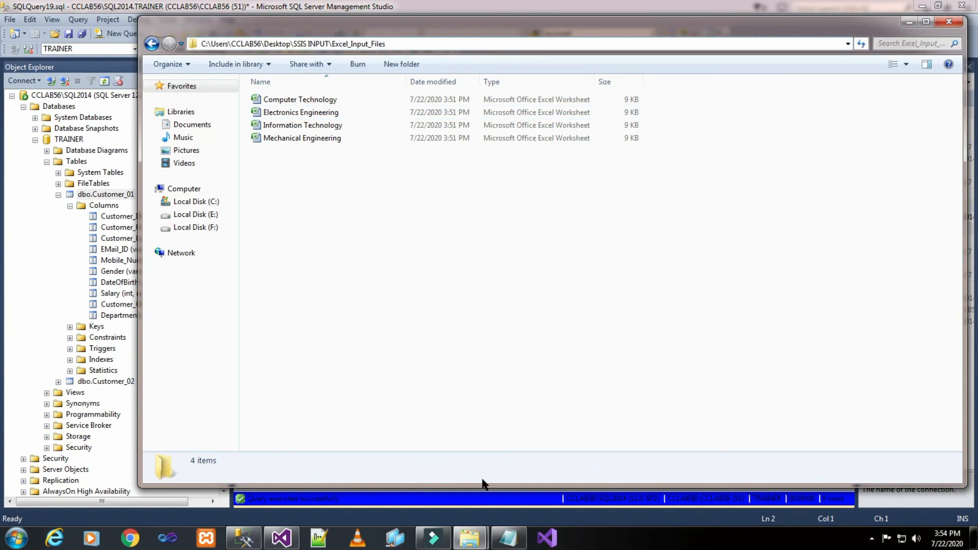
{"action": "mouse_move", "coordinate": [469, 538]}
{"action": "left_click", "coordinate": [536, 473]}
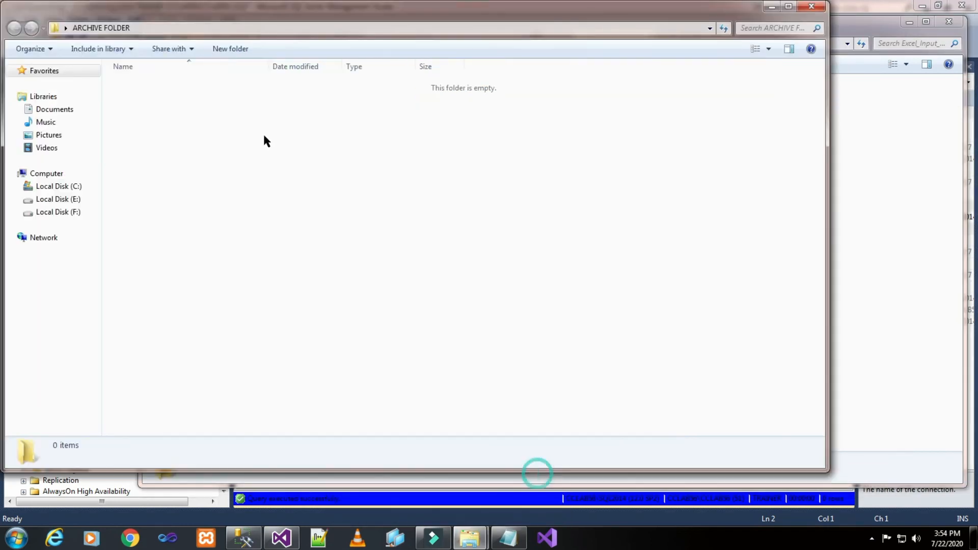
{"action": "left_click", "coordinate": [189, 28]}
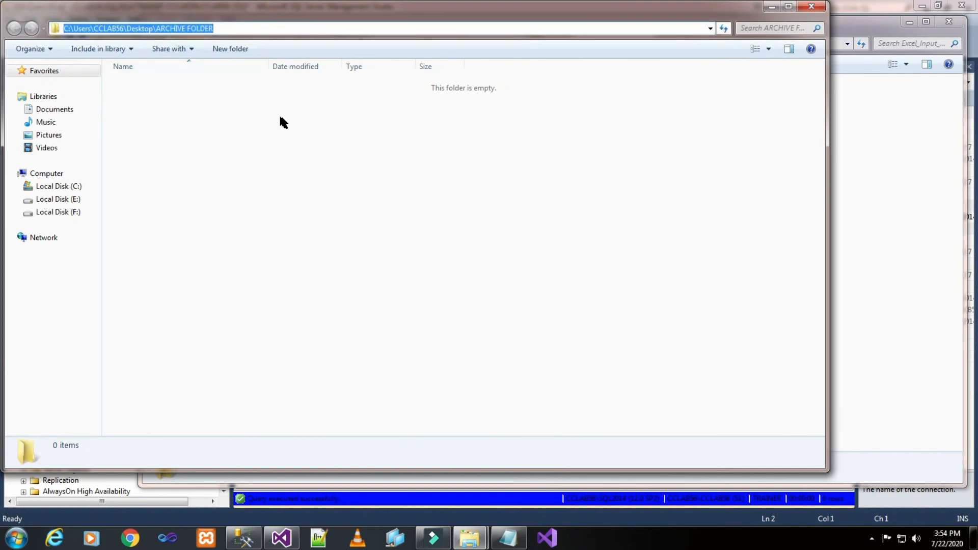
Step: Save the package in Visual Studio, run it, inspect the Data Flow Task's execution, and stop debugging
{"action": "left_click", "coordinate": [290, 531]}
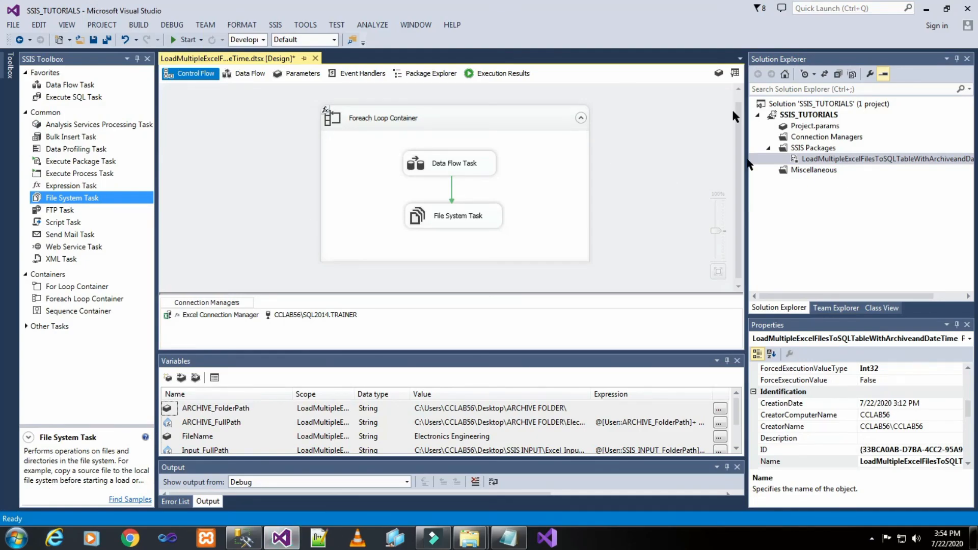
{"action": "left_click", "coordinate": [94, 39]}
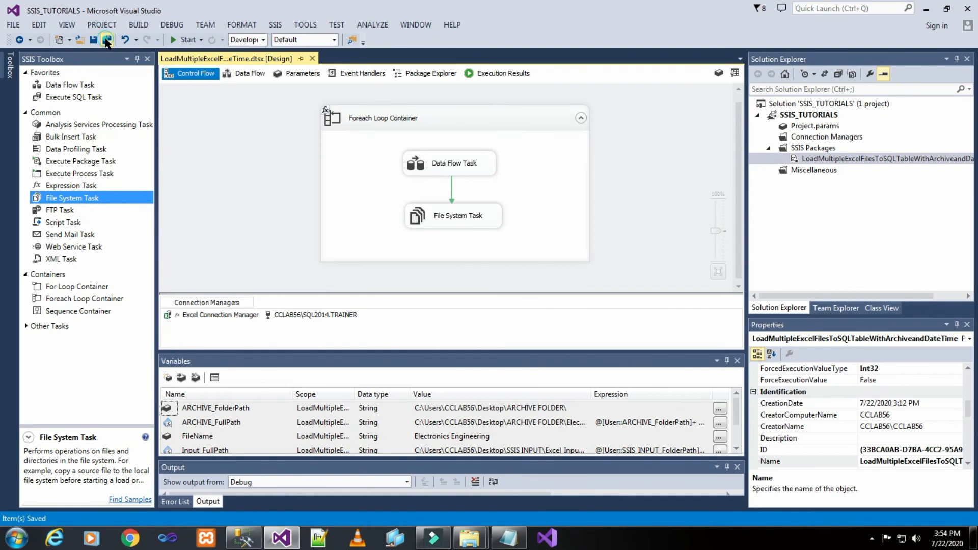
{"action": "left_click", "coordinate": [185, 39]}
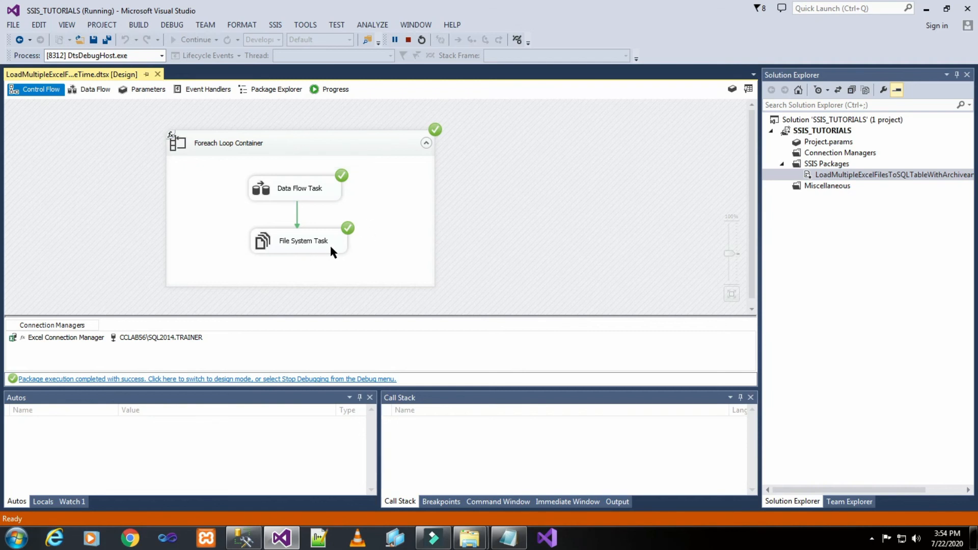
{"action": "double_click", "coordinate": [314, 198]}
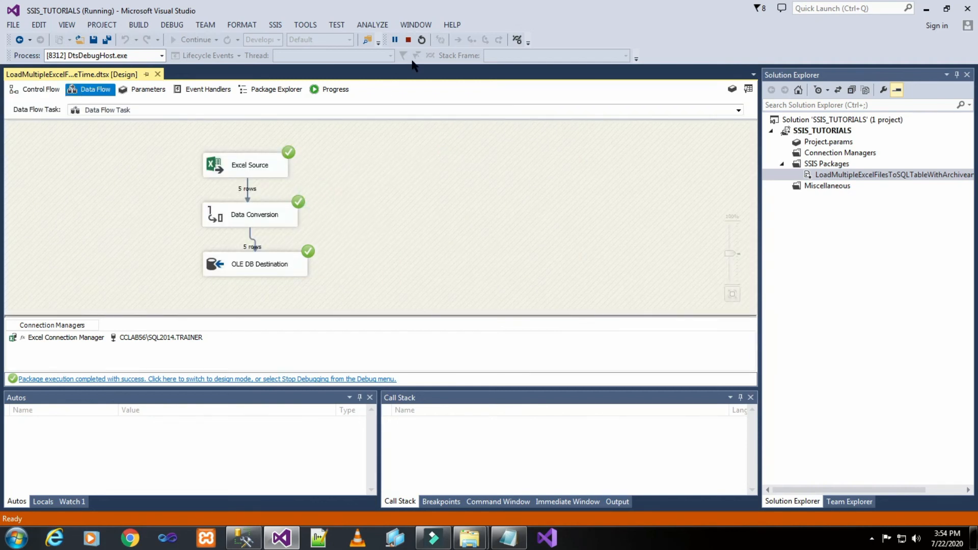
{"action": "left_click", "coordinate": [409, 39]}
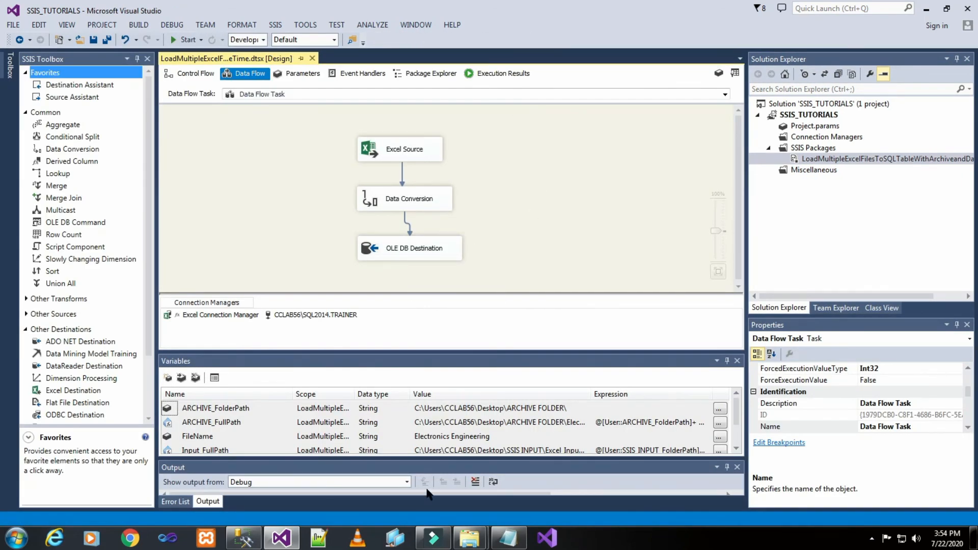
Step: Rerun the Customer_01 SELECT query in SQL Server Management Studio and review the loaded rows
{"action": "left_click", "coordinate": [243, 538]}
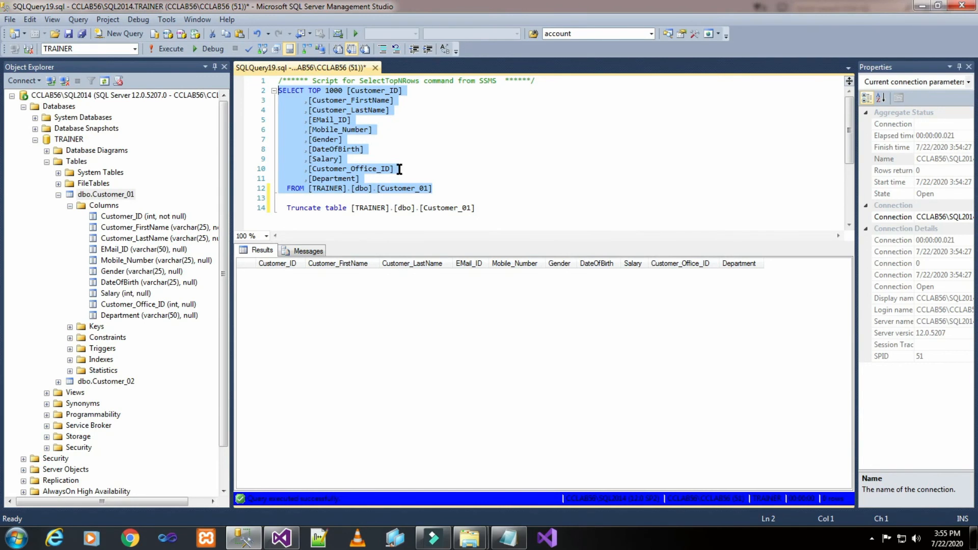
{"action": "left_click", "coordinate": [168, 48]}
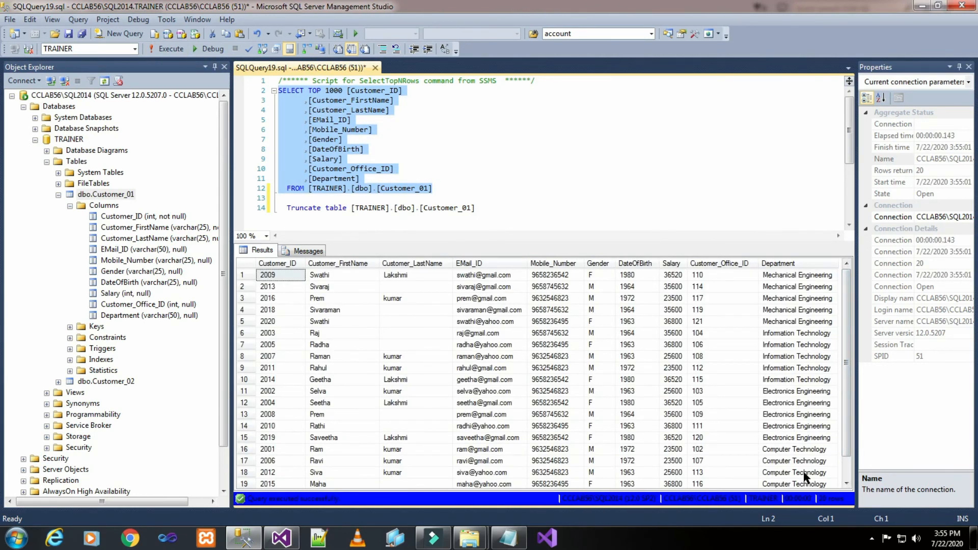
{"action": "scroll", "coordinate": [842, 344], "scroll_direction": "down", "scroll_amount": 1}
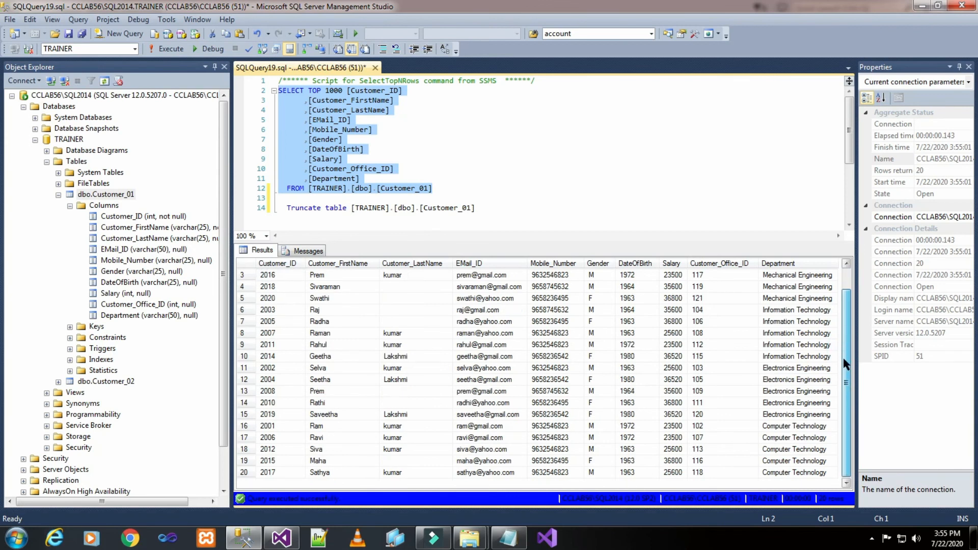
{"action": "scroll", "coordinate": [843, 345], "scroll_direction": "up", "scroll_amount": 1}
Step: Examine Excel_Input_Files and ARCHIVE FOLDER in Windows Explorer, going through the archived workbooks to check their date and time suffixes
{"action": "left_click", "coordinate": [469, 534]}
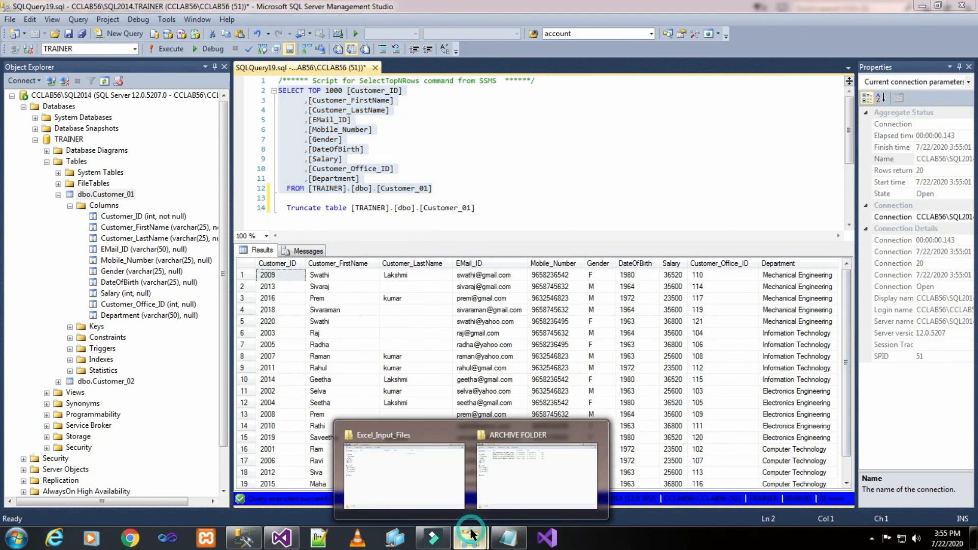
{"action": "left_click", "coordinate": [417, 469]}
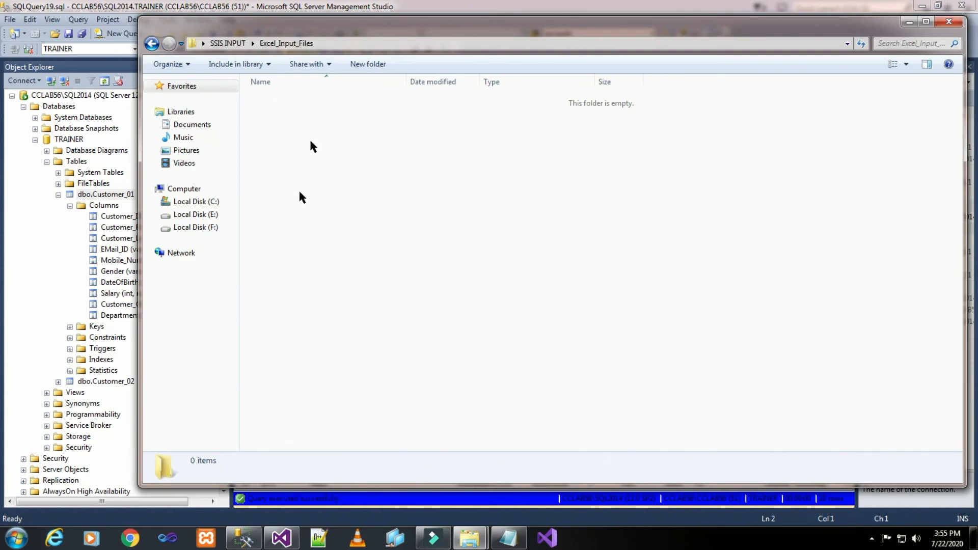
{"action": "left_click", "coordinate": [469, 537]}
{"action": "left_click", "coordinate": [518, 484]}
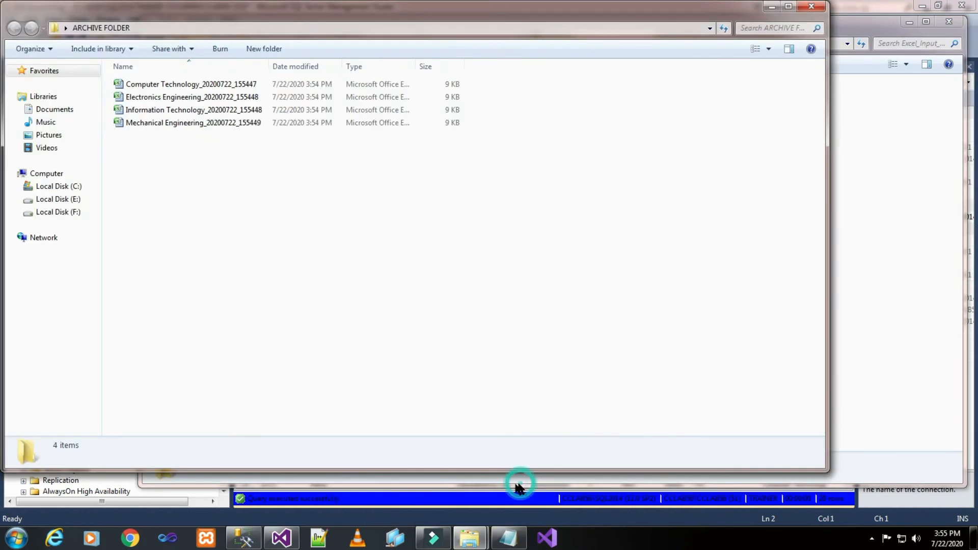
{"action": "left_click", "coordinate": [197, 88]}
{"action": "left_click", "coordinate": [198, 97]}
{"action": "left_click", "coordinate": [200, 109]}
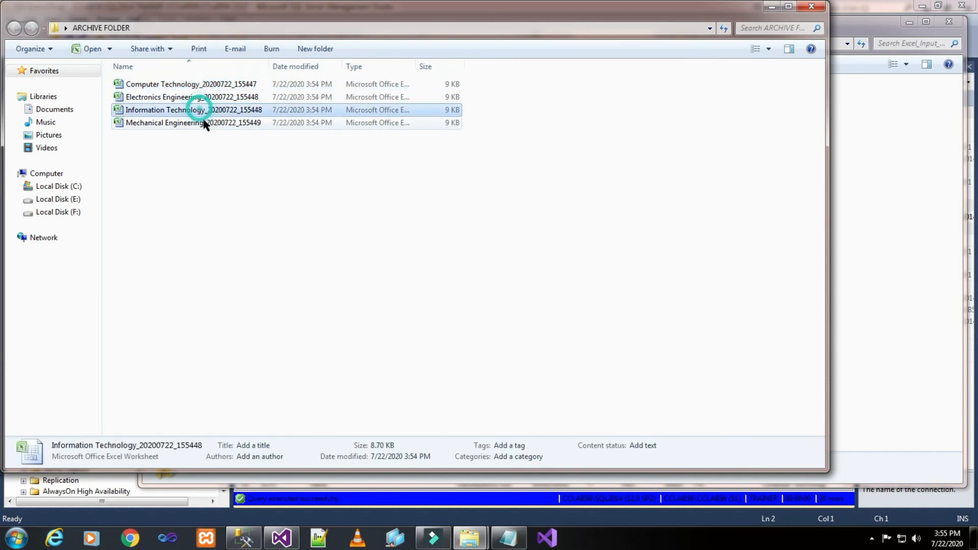
{"action": "left_click", "coordinate": [202, 123]}
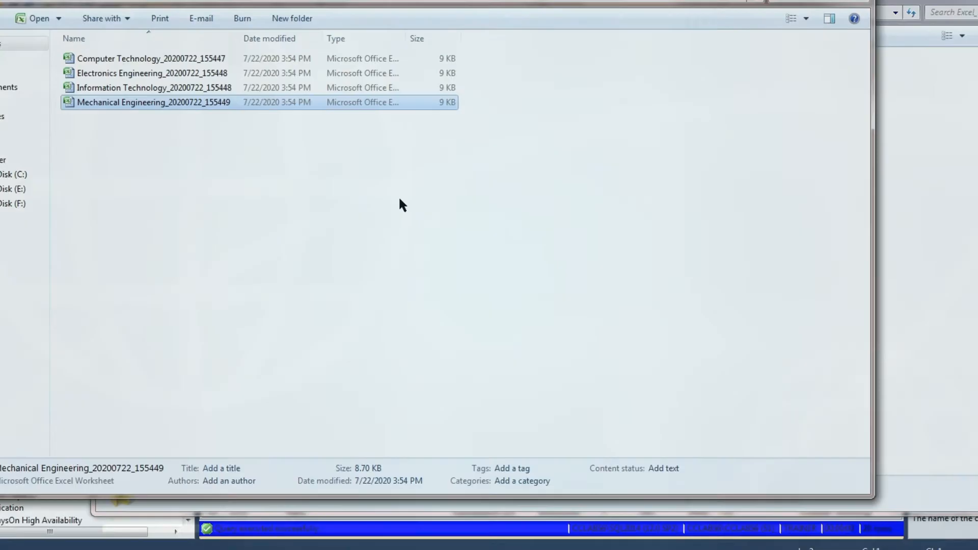